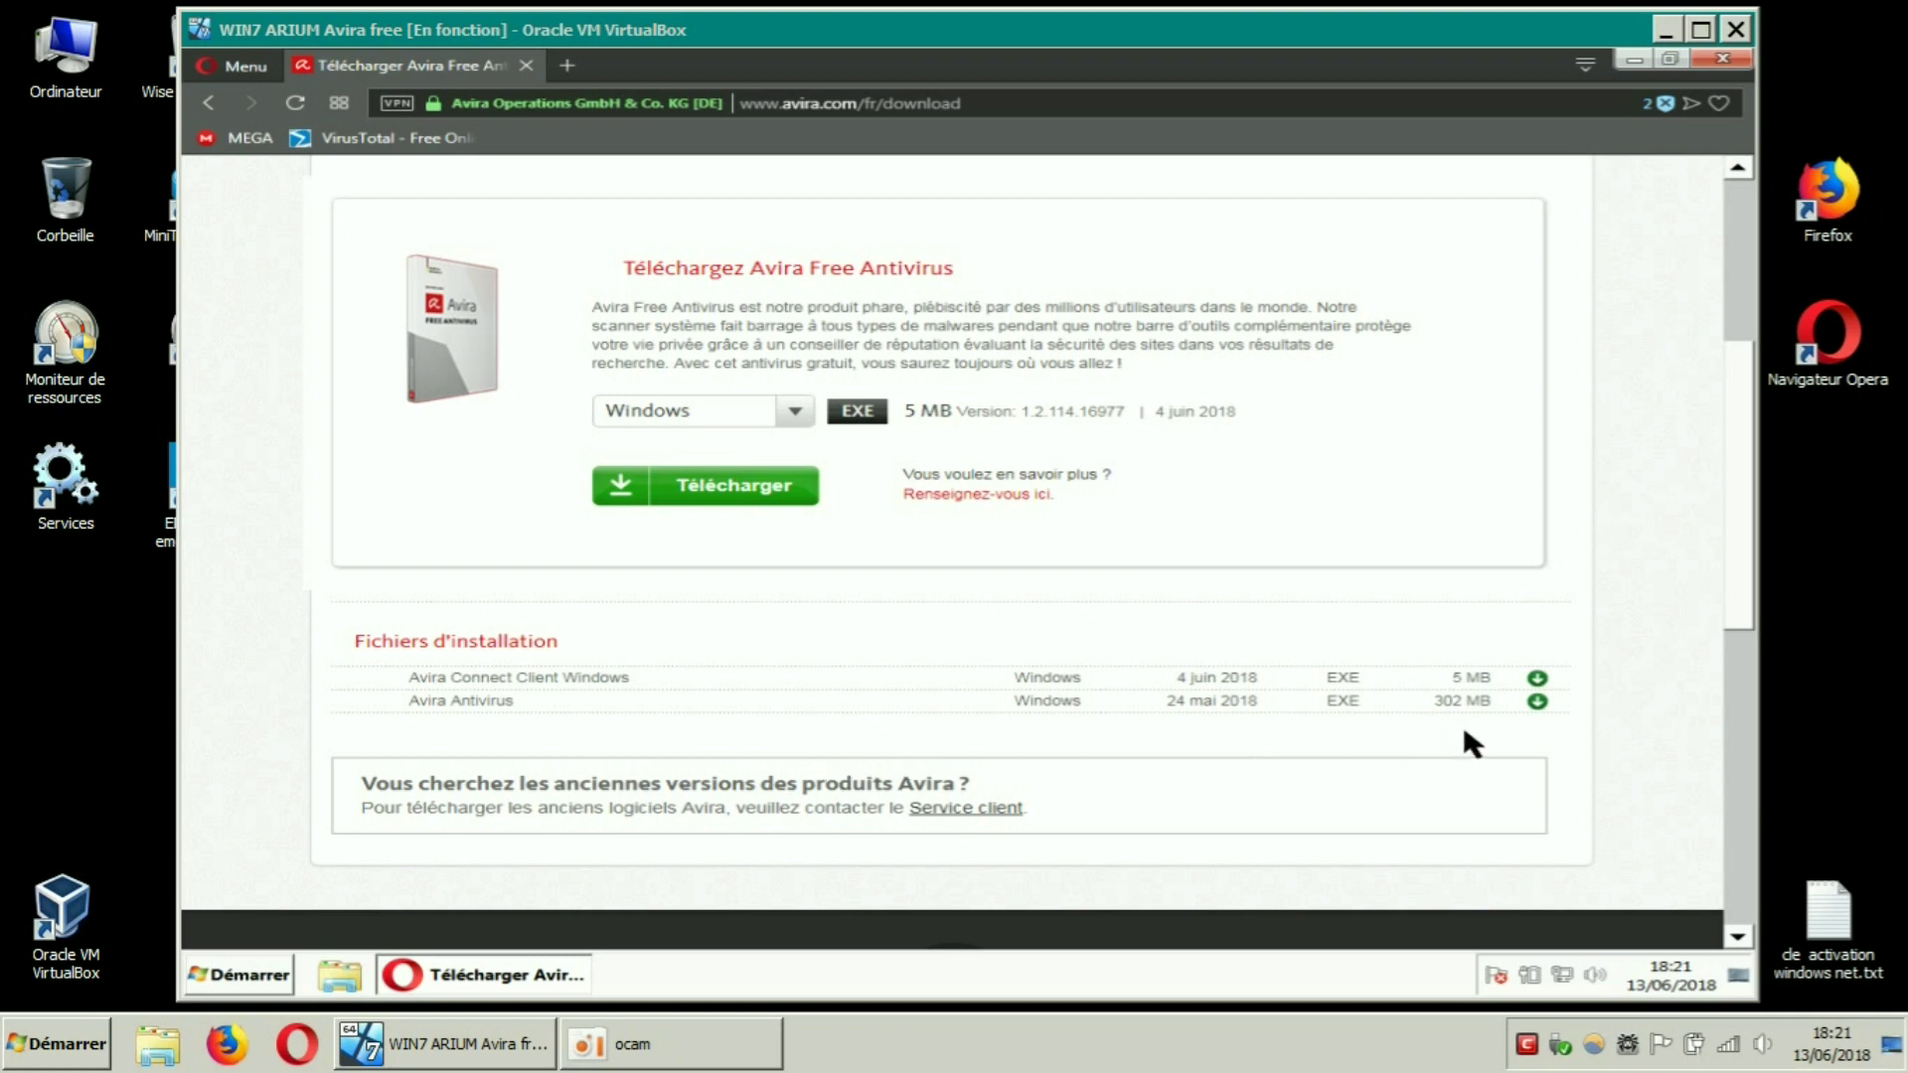
# Download the 302 MB Avira Antivirus installation file and save it in Téléchargements as avira_antivirus_fr-fr.exe
pyautogui.click(1537, 704)
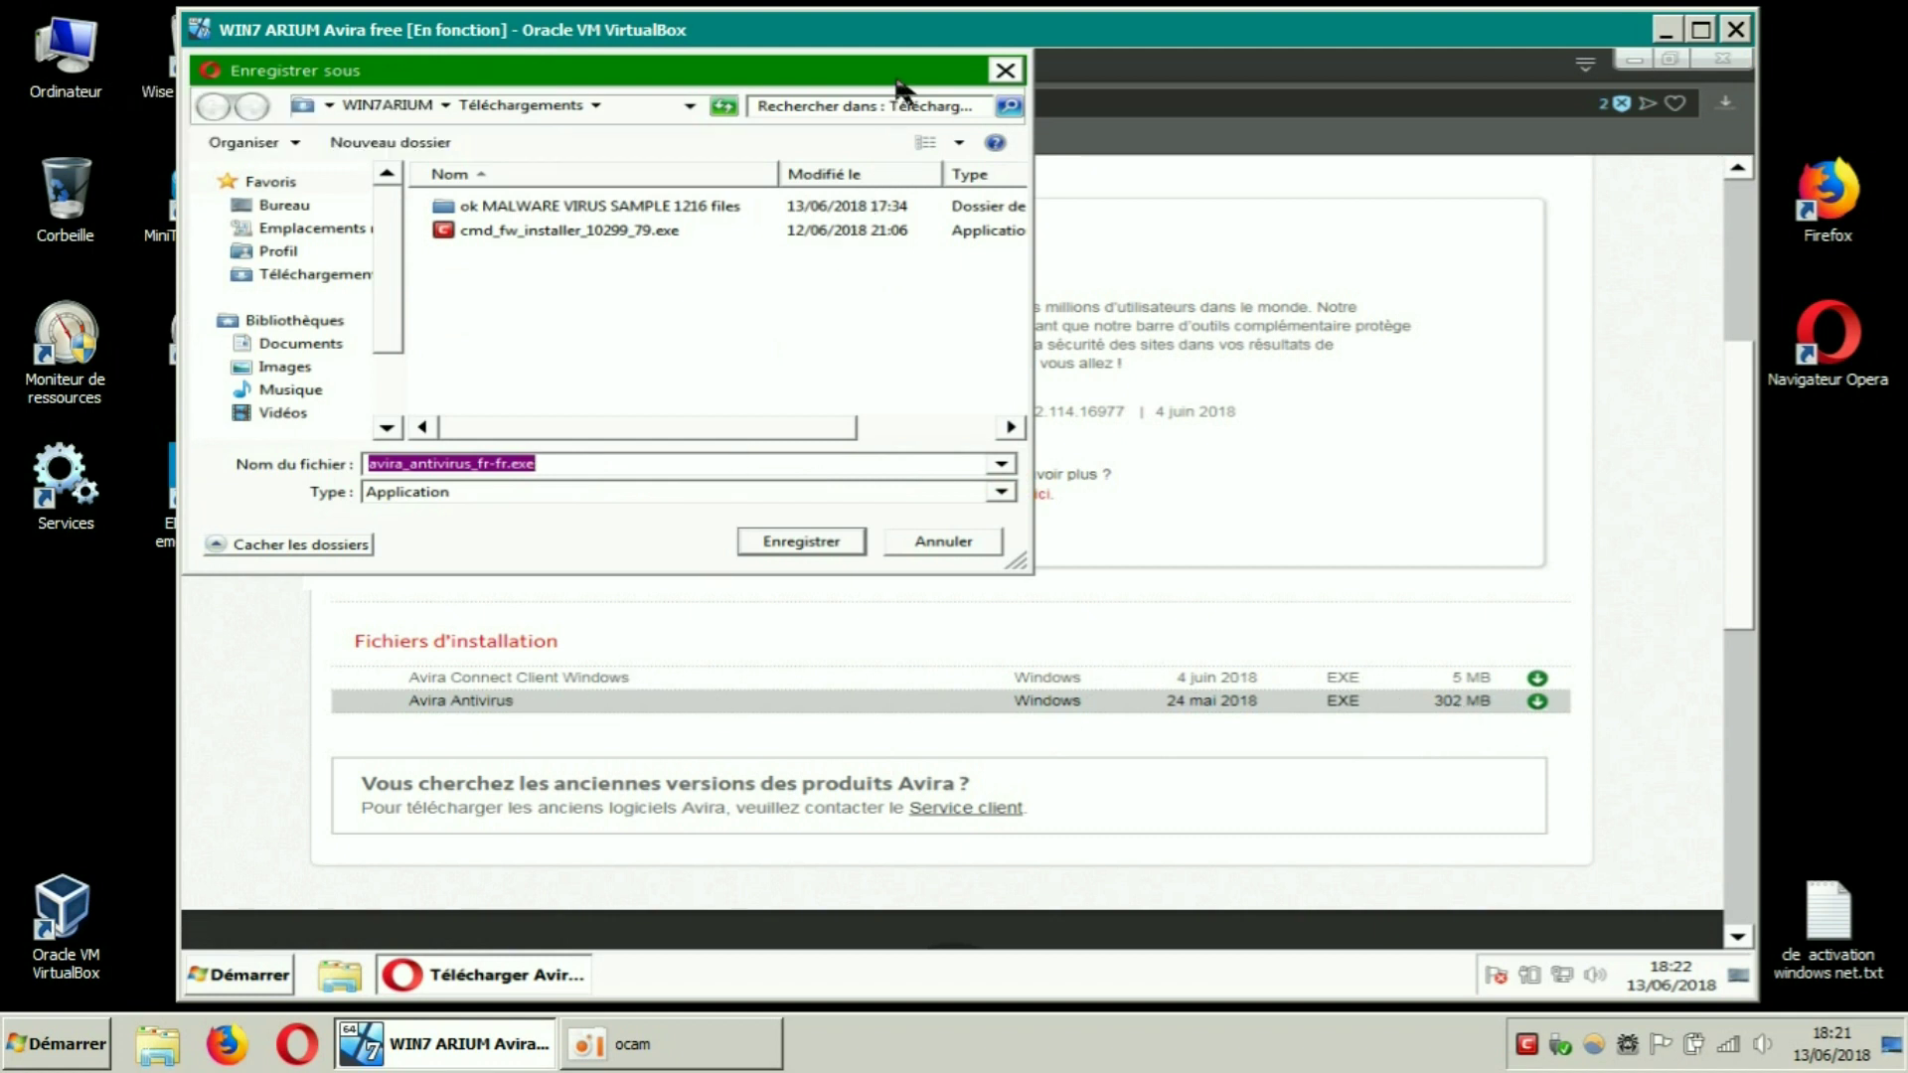
pyautogui.moveTo(906, 79); pyautogui.dragTo(1363, 752)
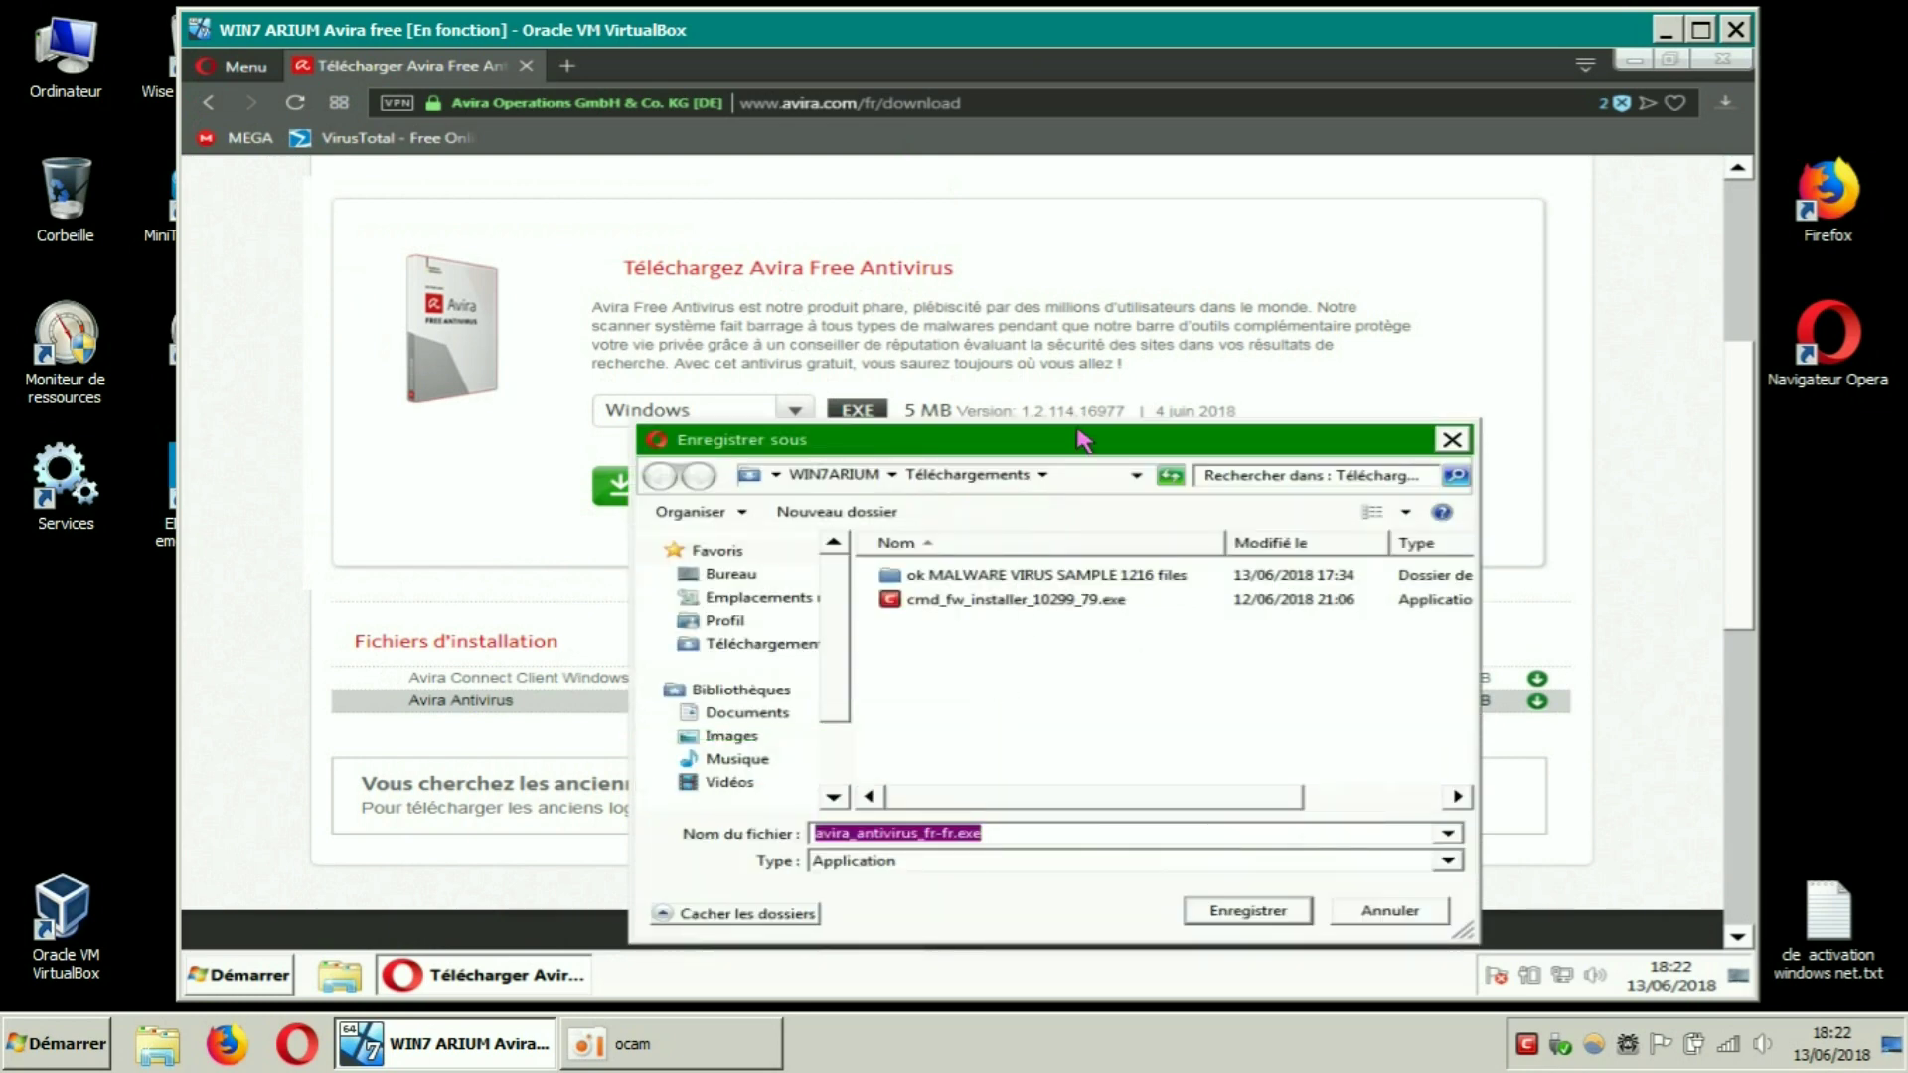
pyautogui.moveTo(1081, 441); pyautogui.dragTo(928, 198)
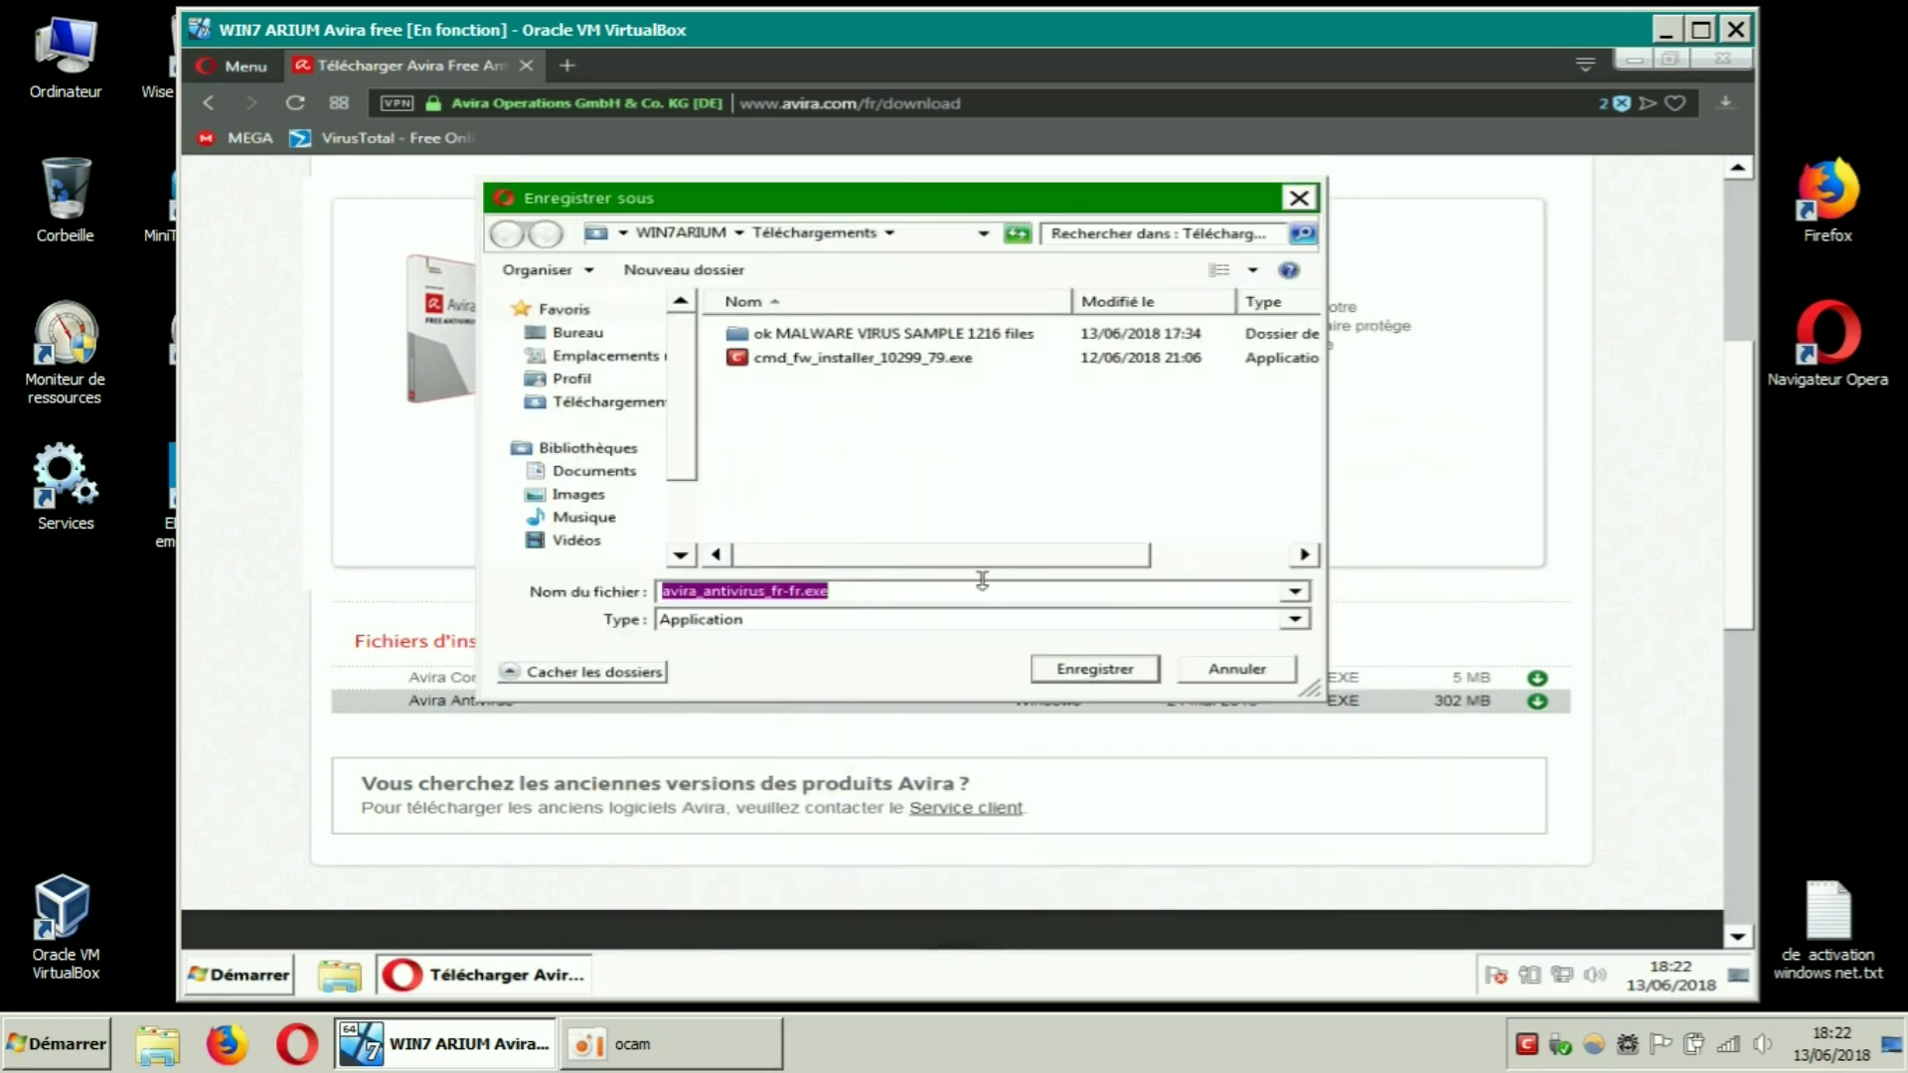
pyautogui.click(1065, 671)
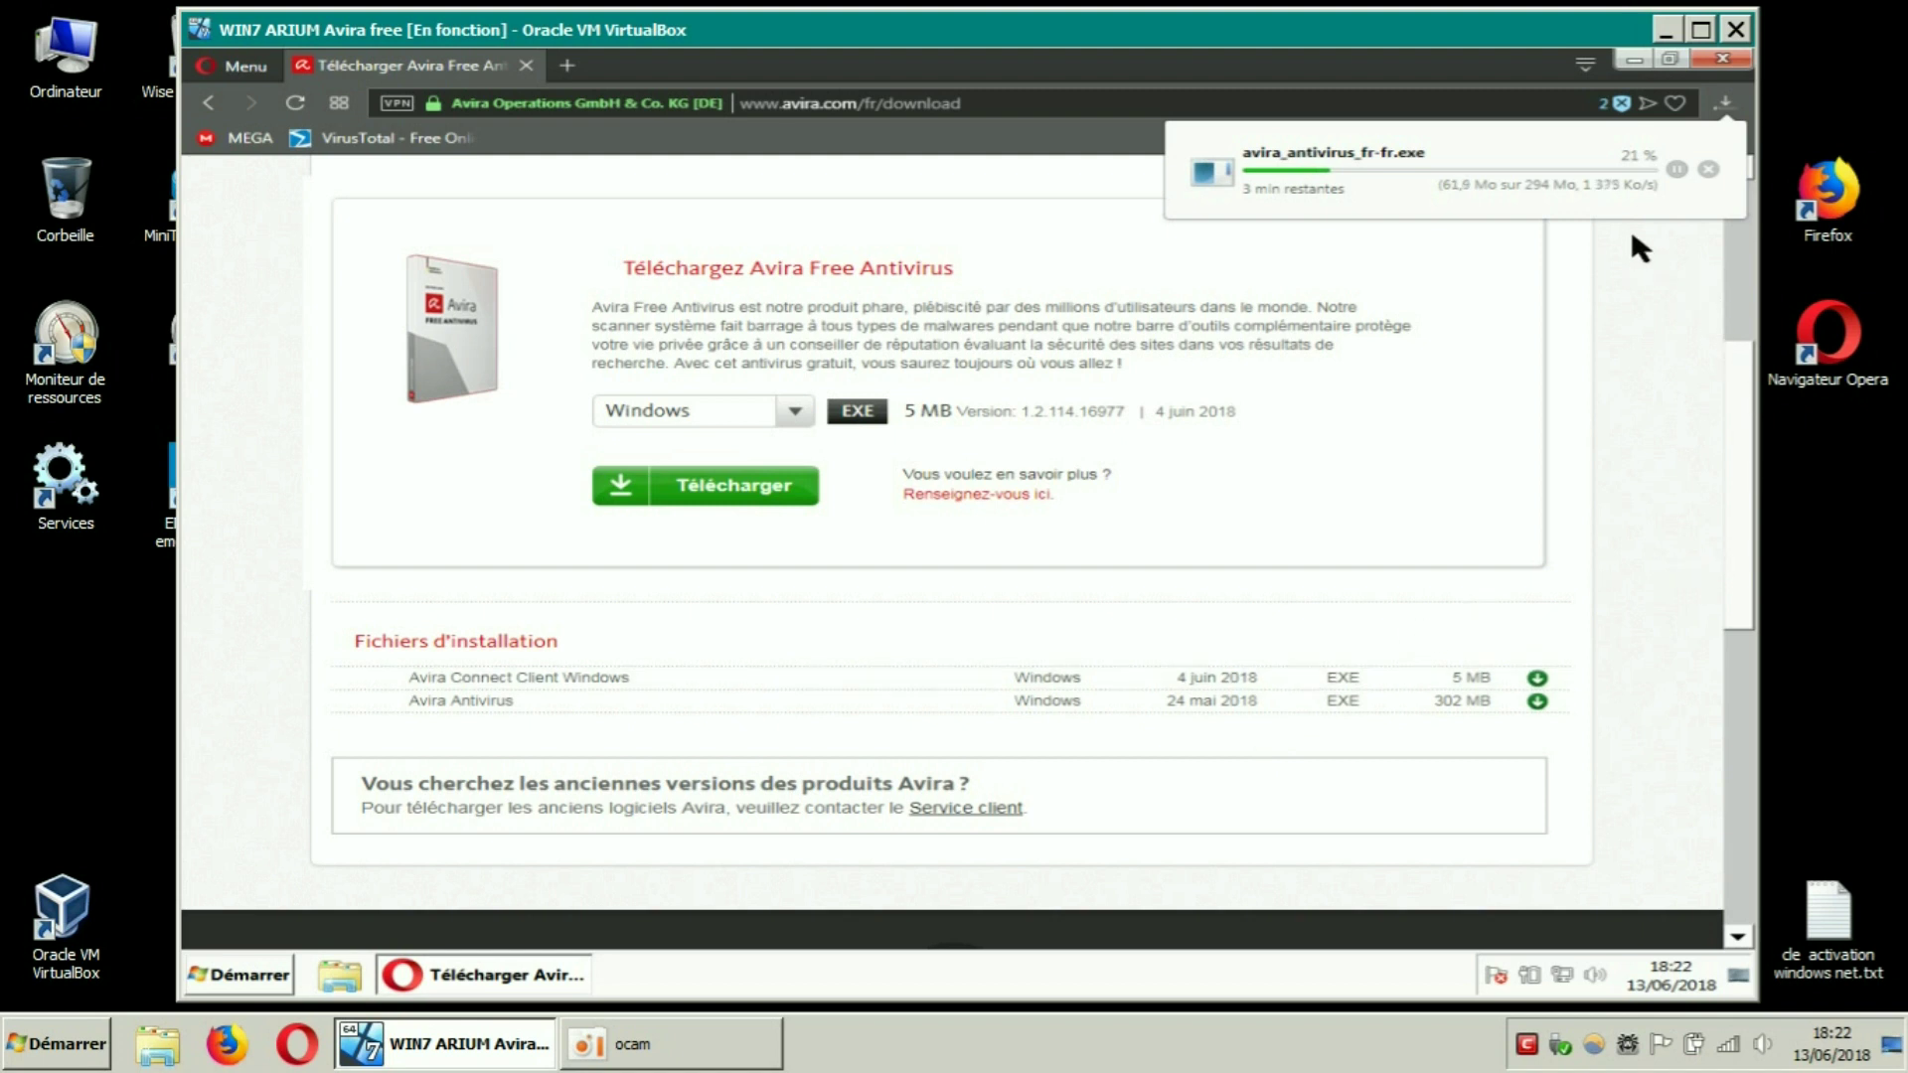
pyautogui.click(1660, 302)
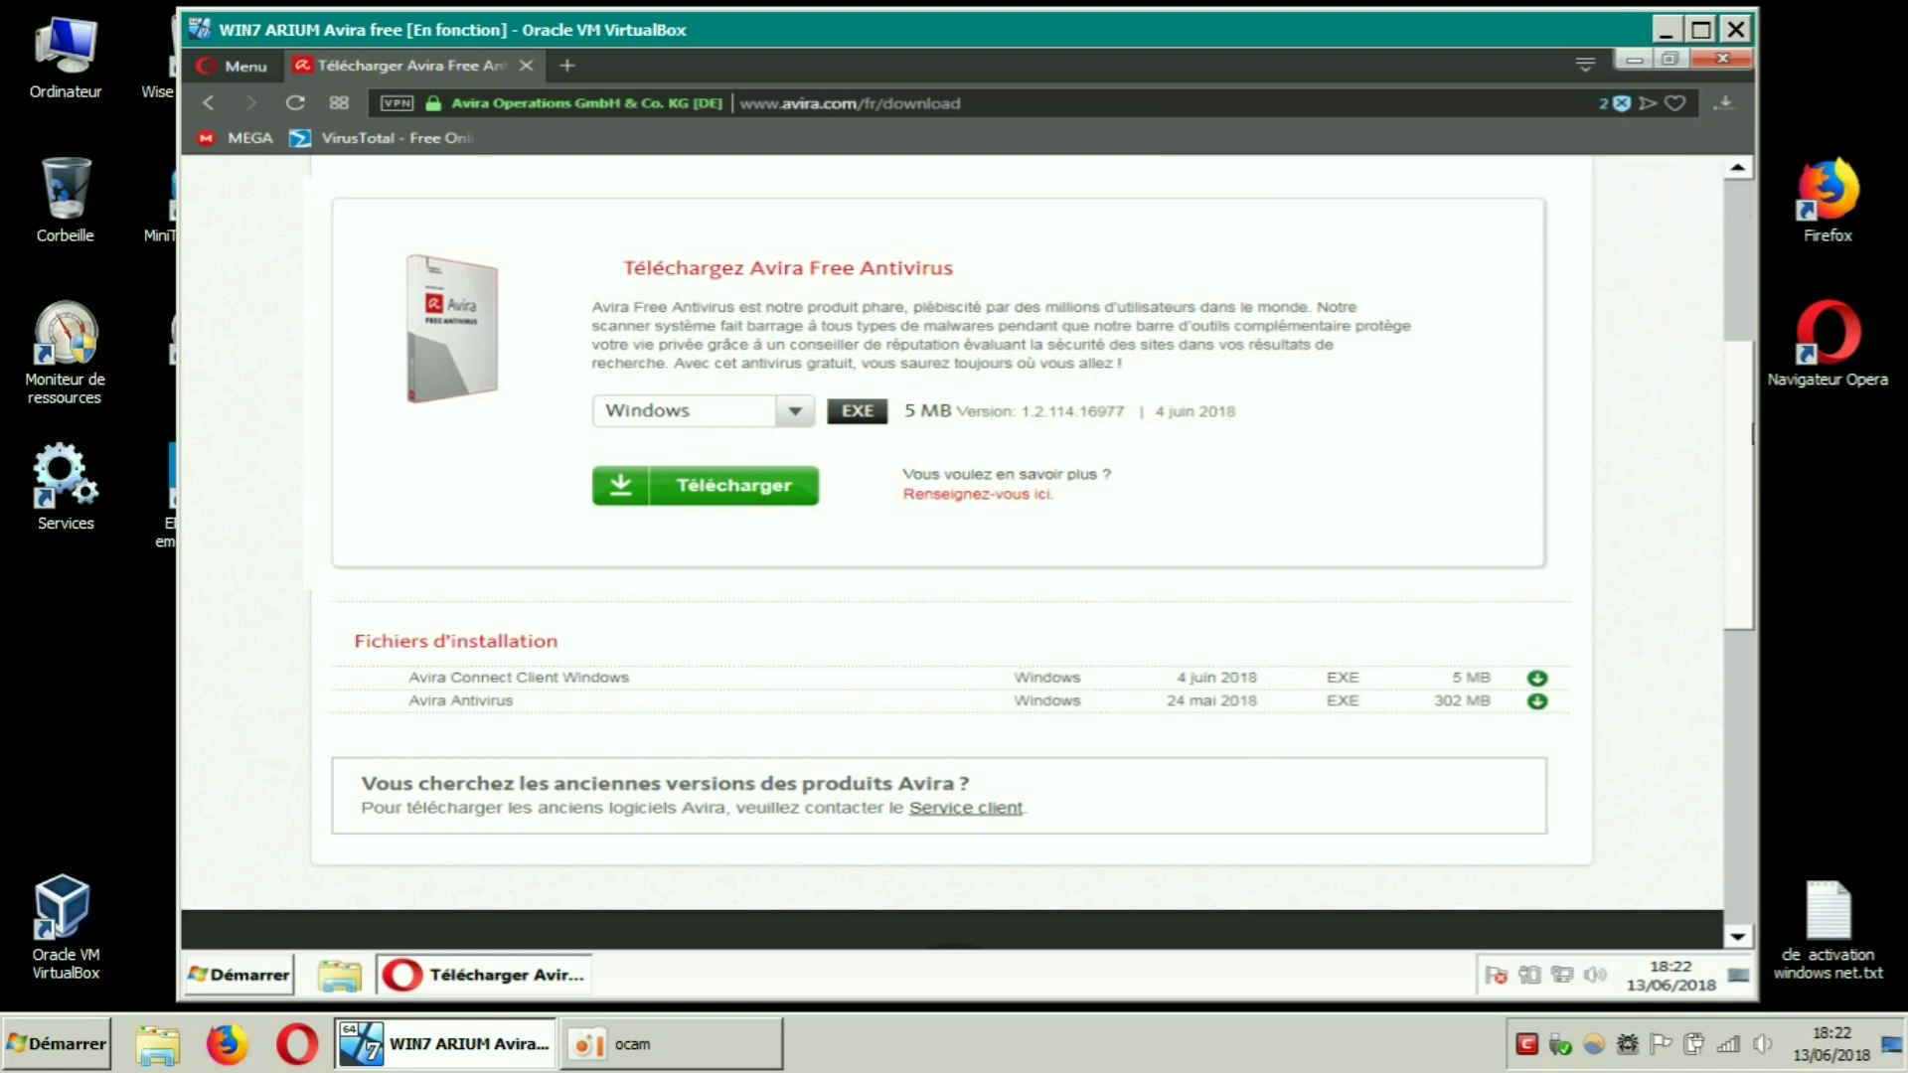
# Look over Avira's free Windows antivirus product page and return to the download page's list of installation files
pyautogui.moveTo(1738, 425); pyautogui.dragTo(1737, 195)
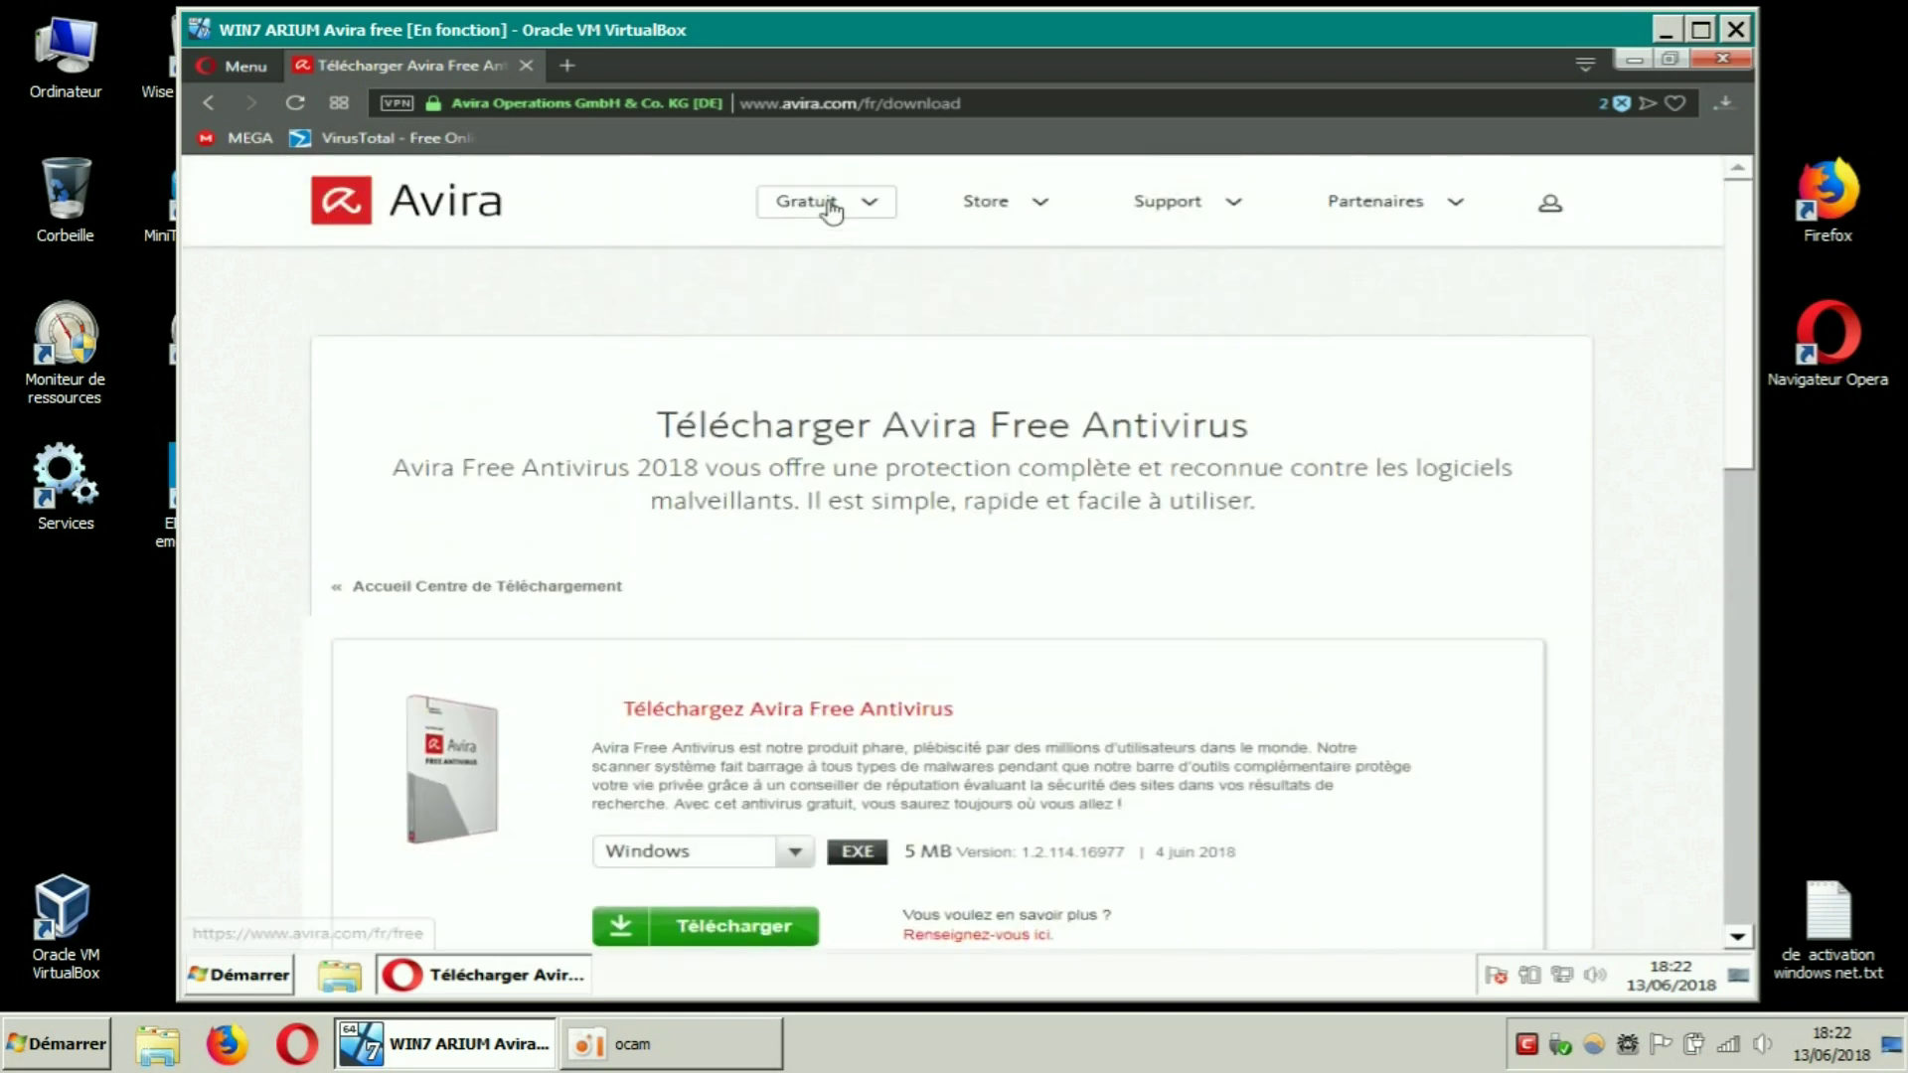
pyautogui.moveTo(823, 199)
pyautogui.moveTo(833, 280)
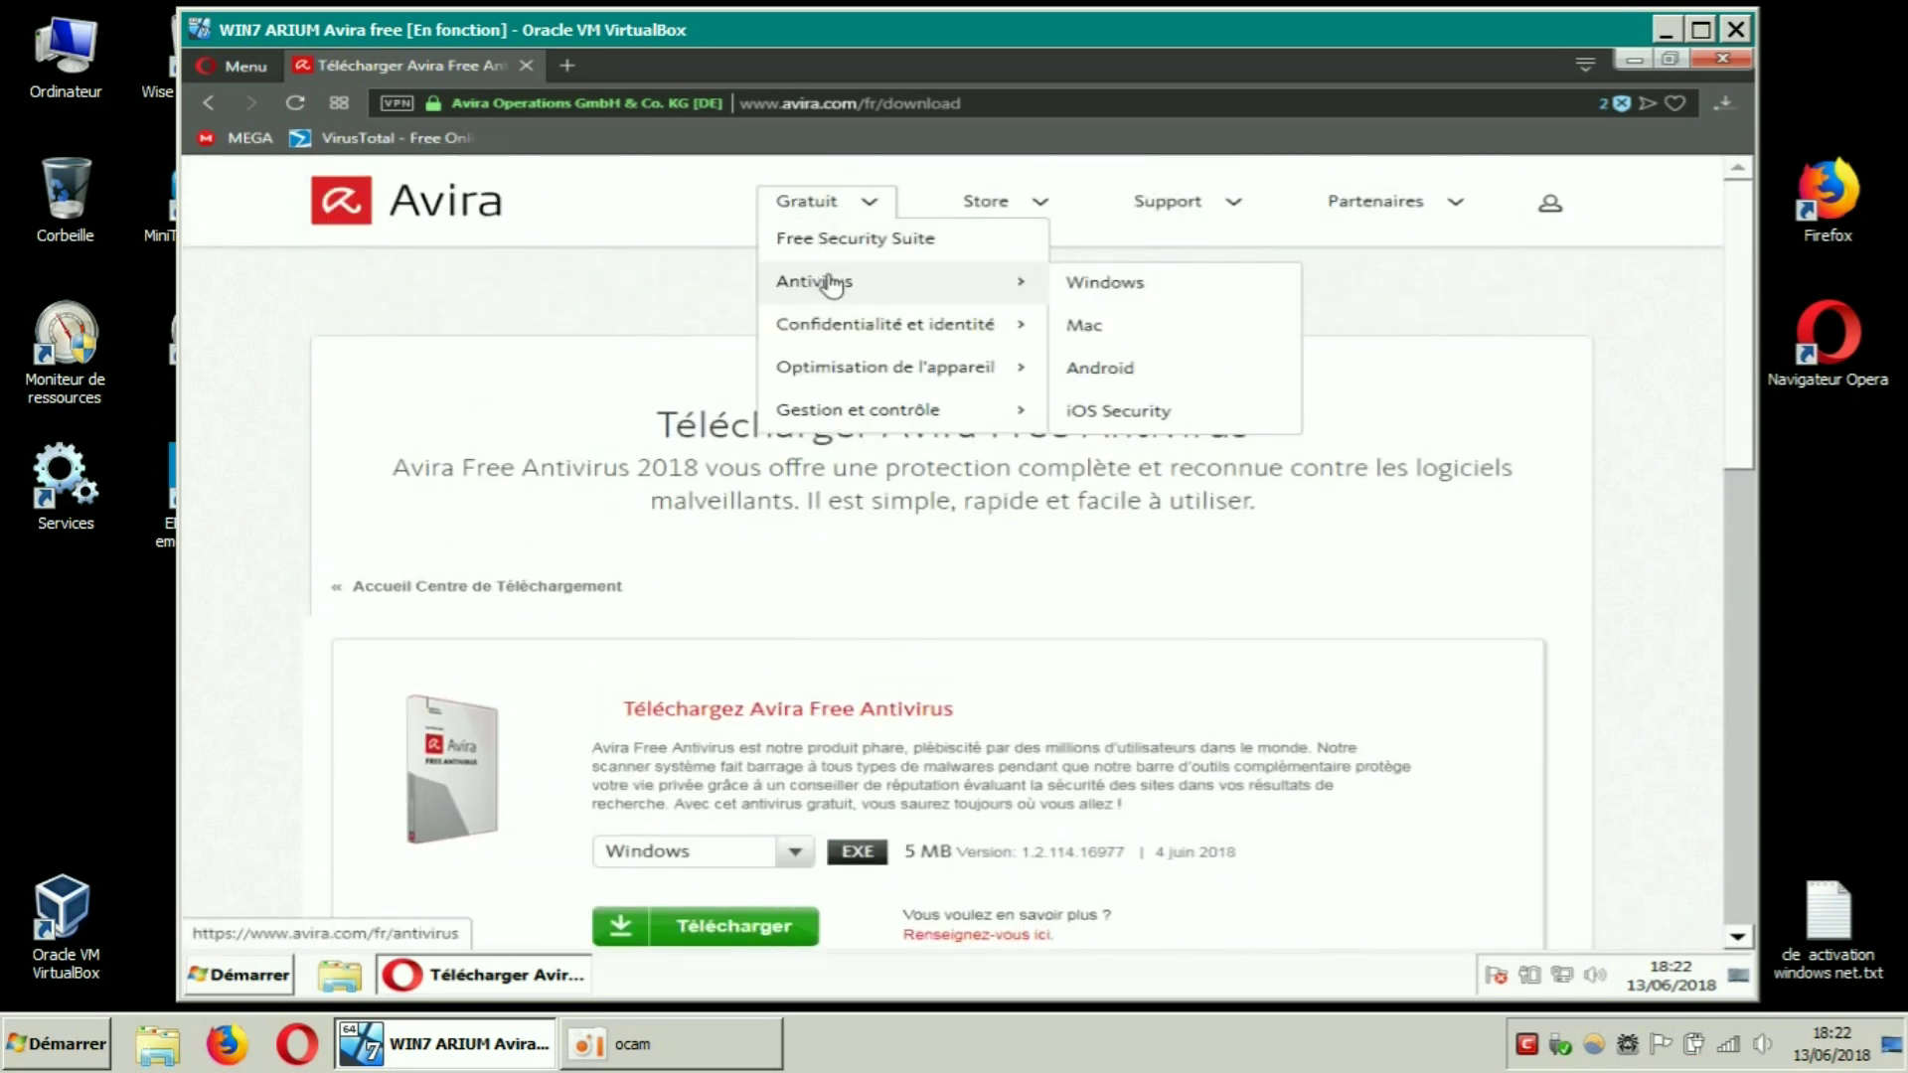
pyautogui.click(1119, 285)
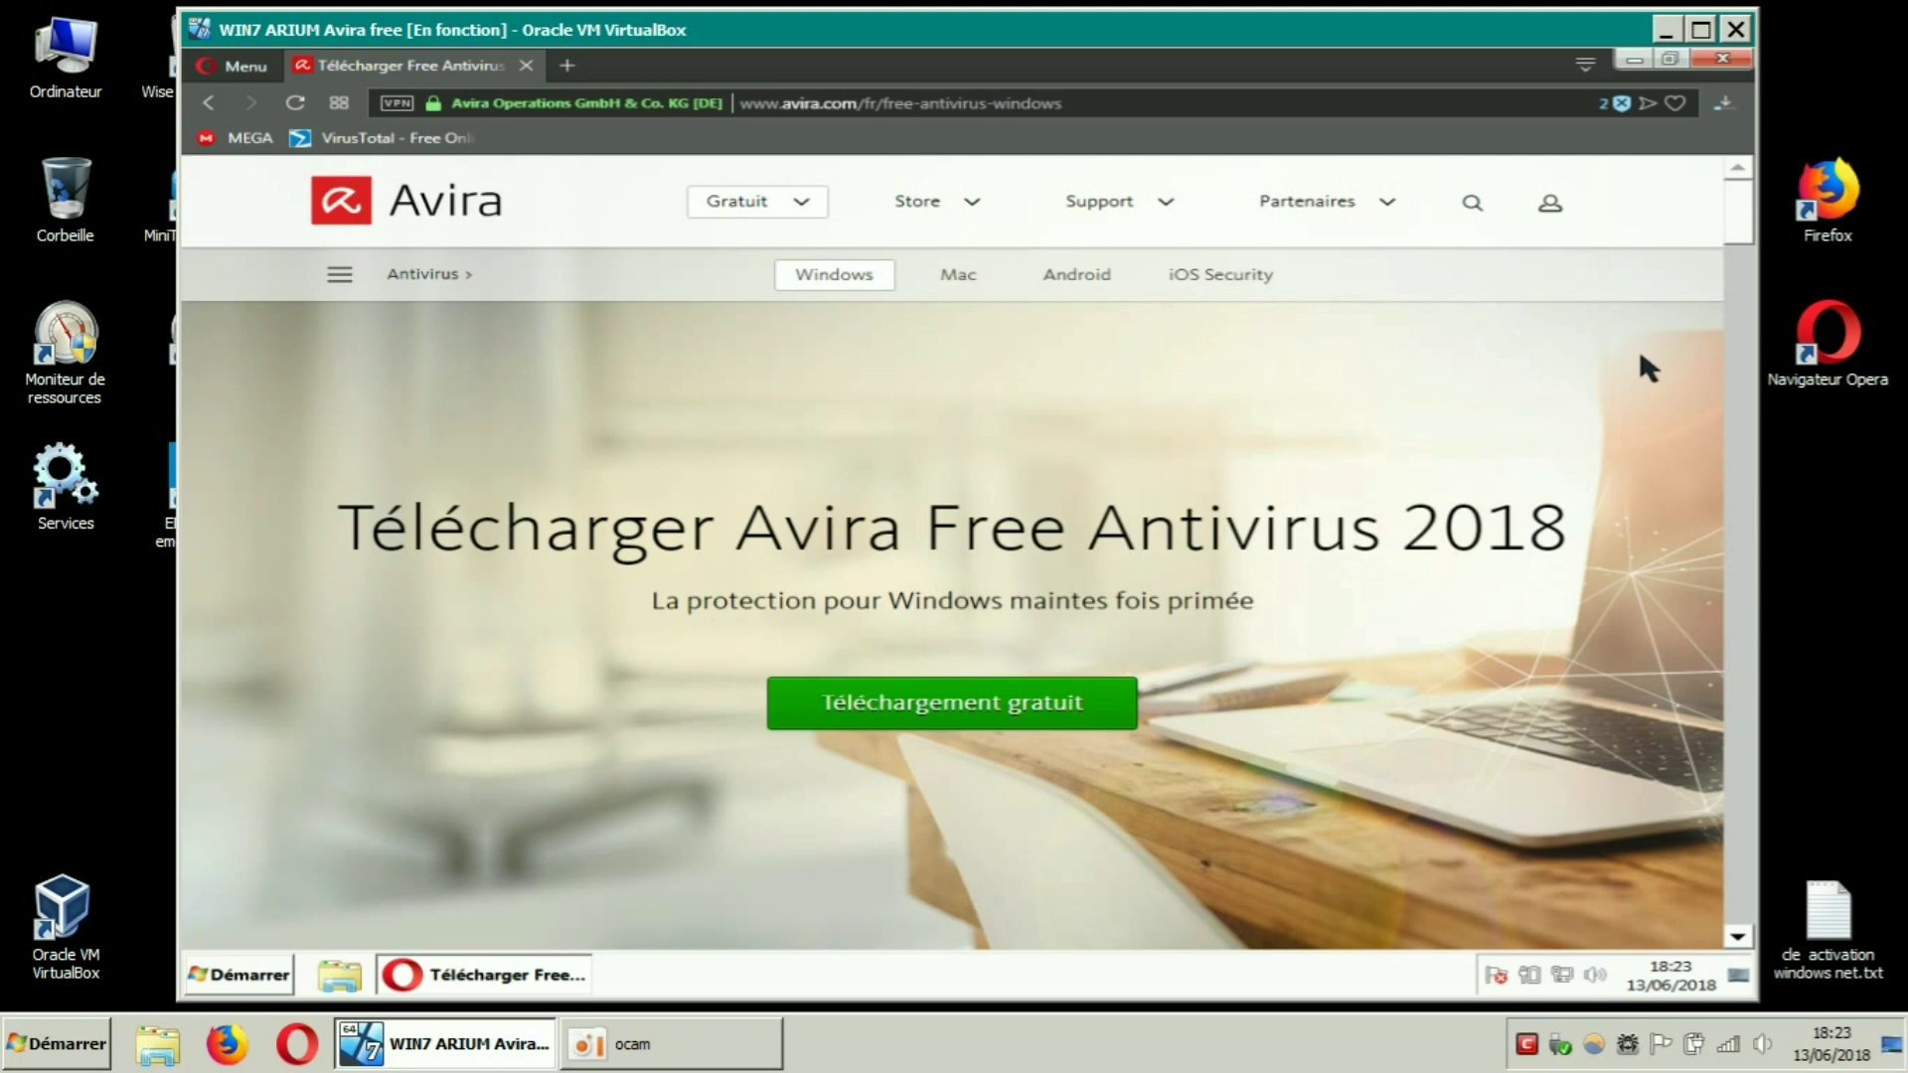
pyautogui.moveTo(1735, 215); pyautogui.dragTo(1737, 313)
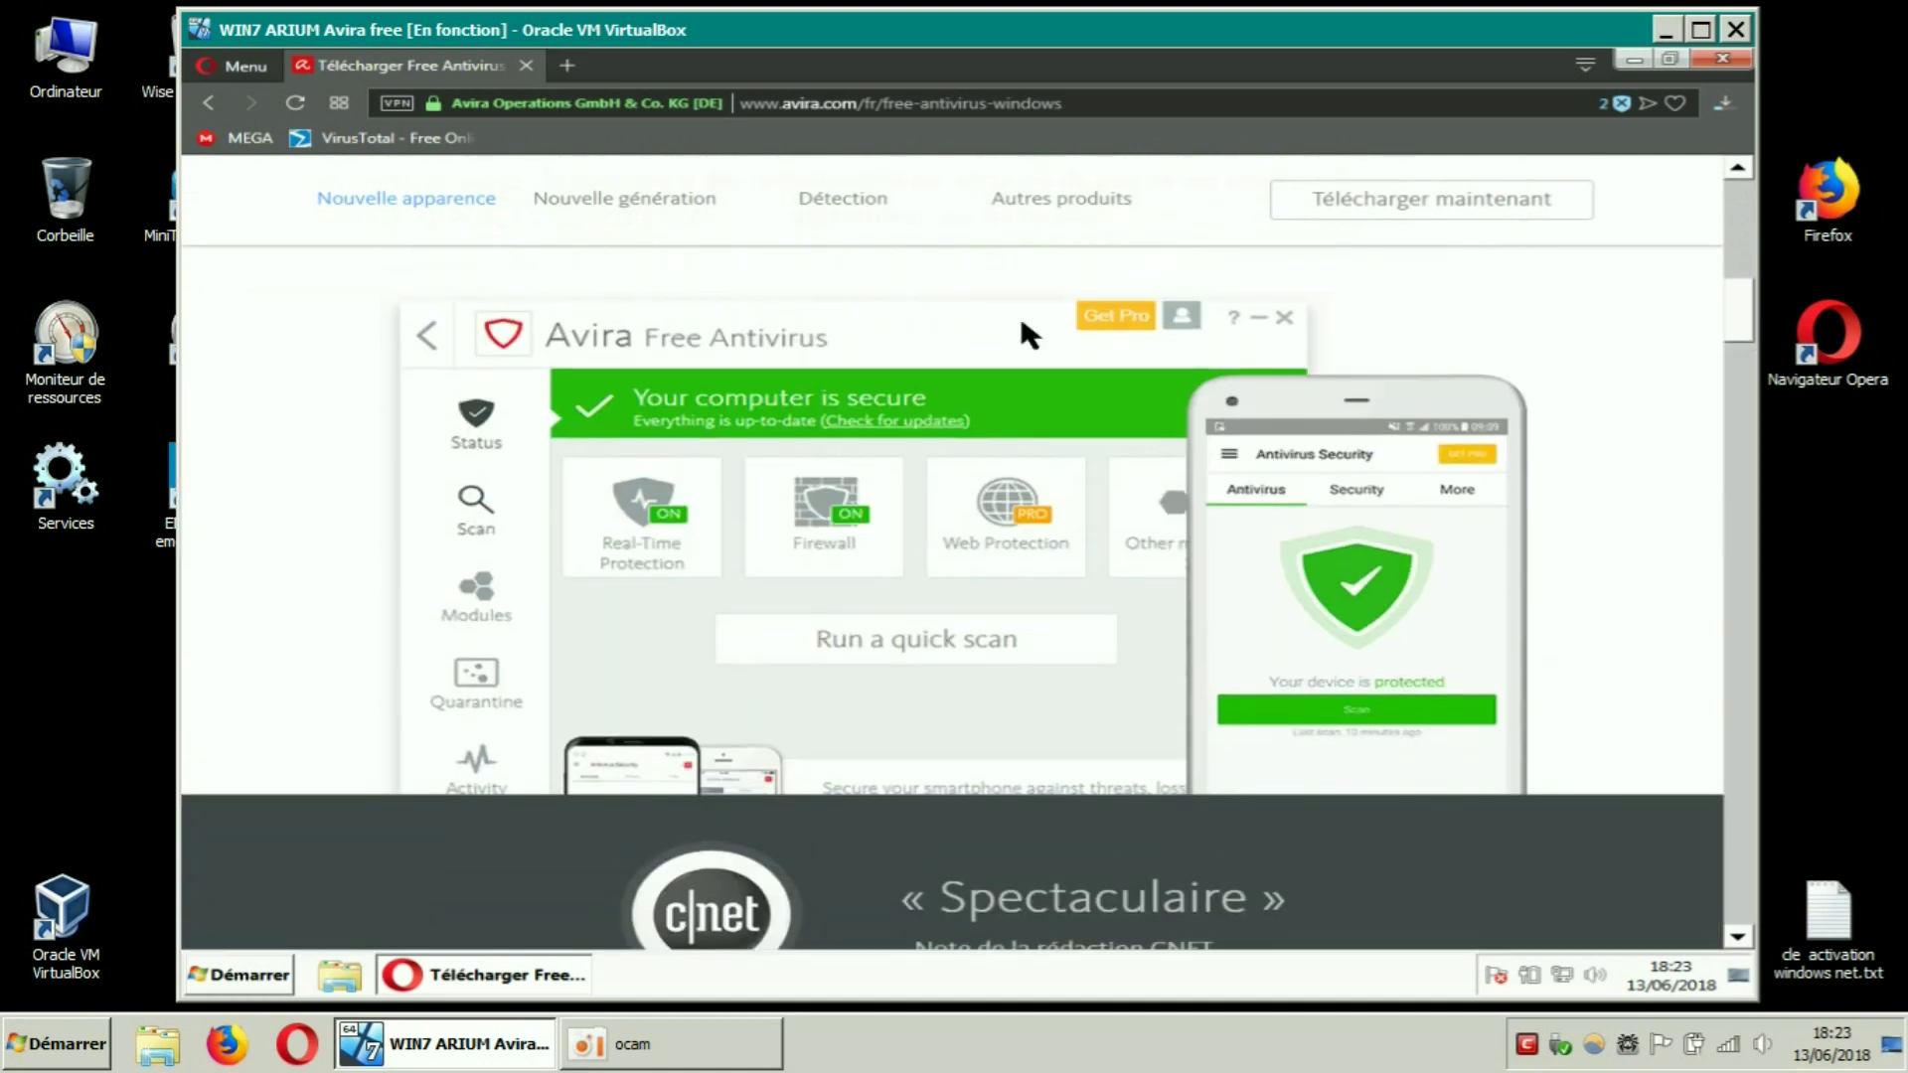
pyautogui.click(208, 103)
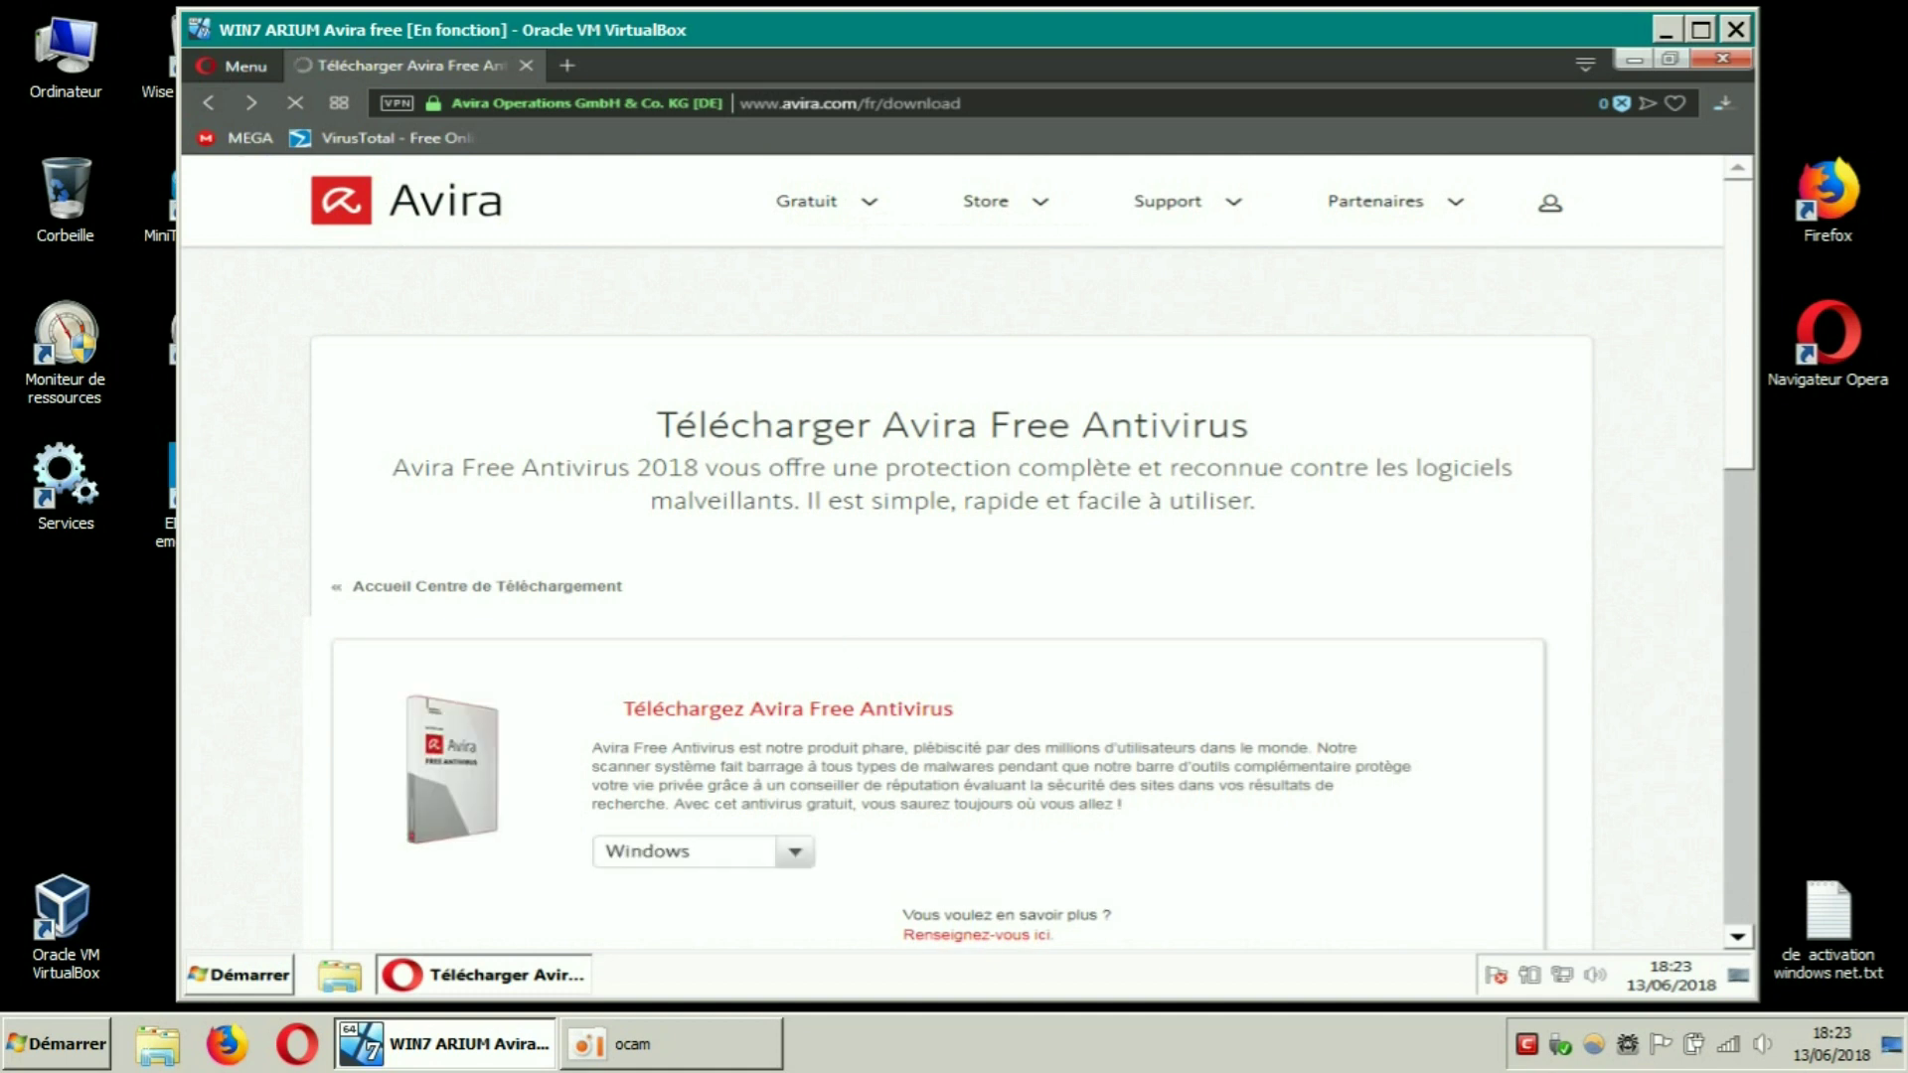
pyautogui.scroll(-3, 1738, 441)
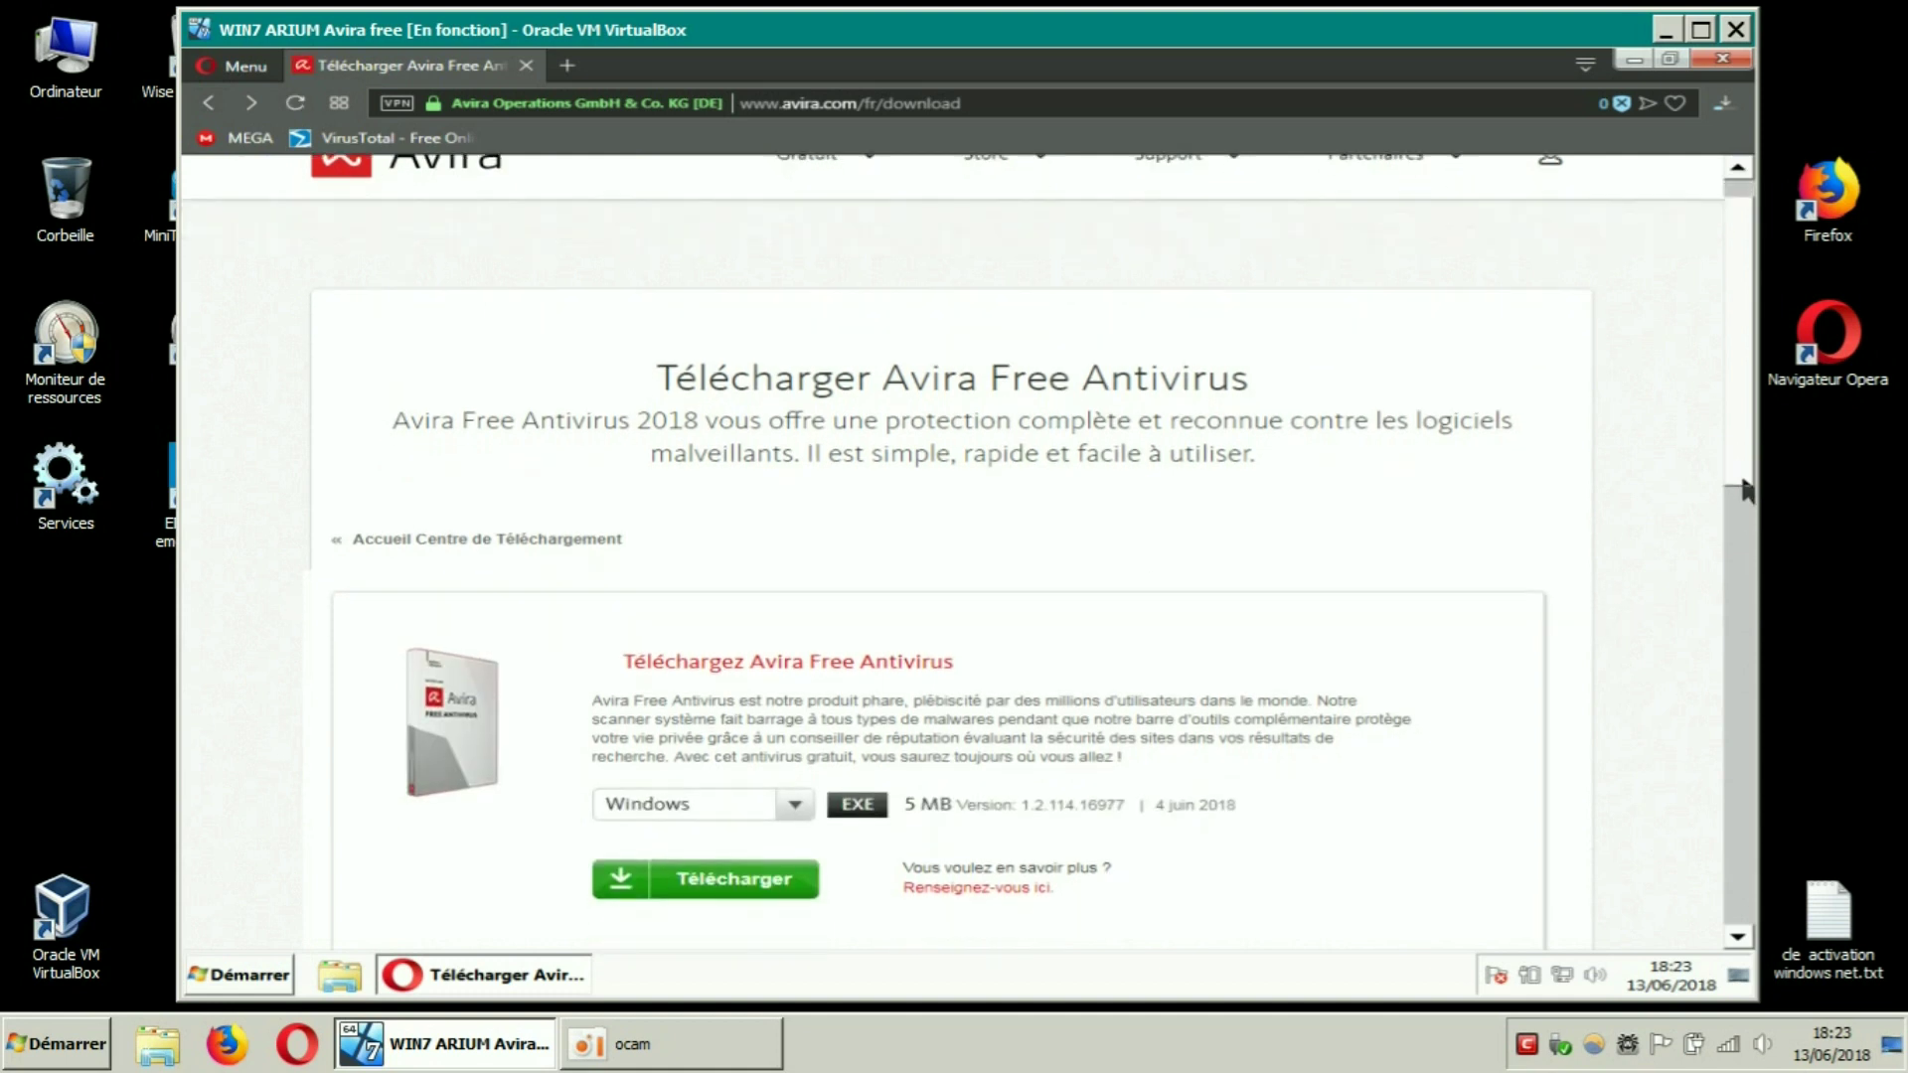
pyautogui.moveTo(1753, 573); pyautogui.dragTo(1753, 611)
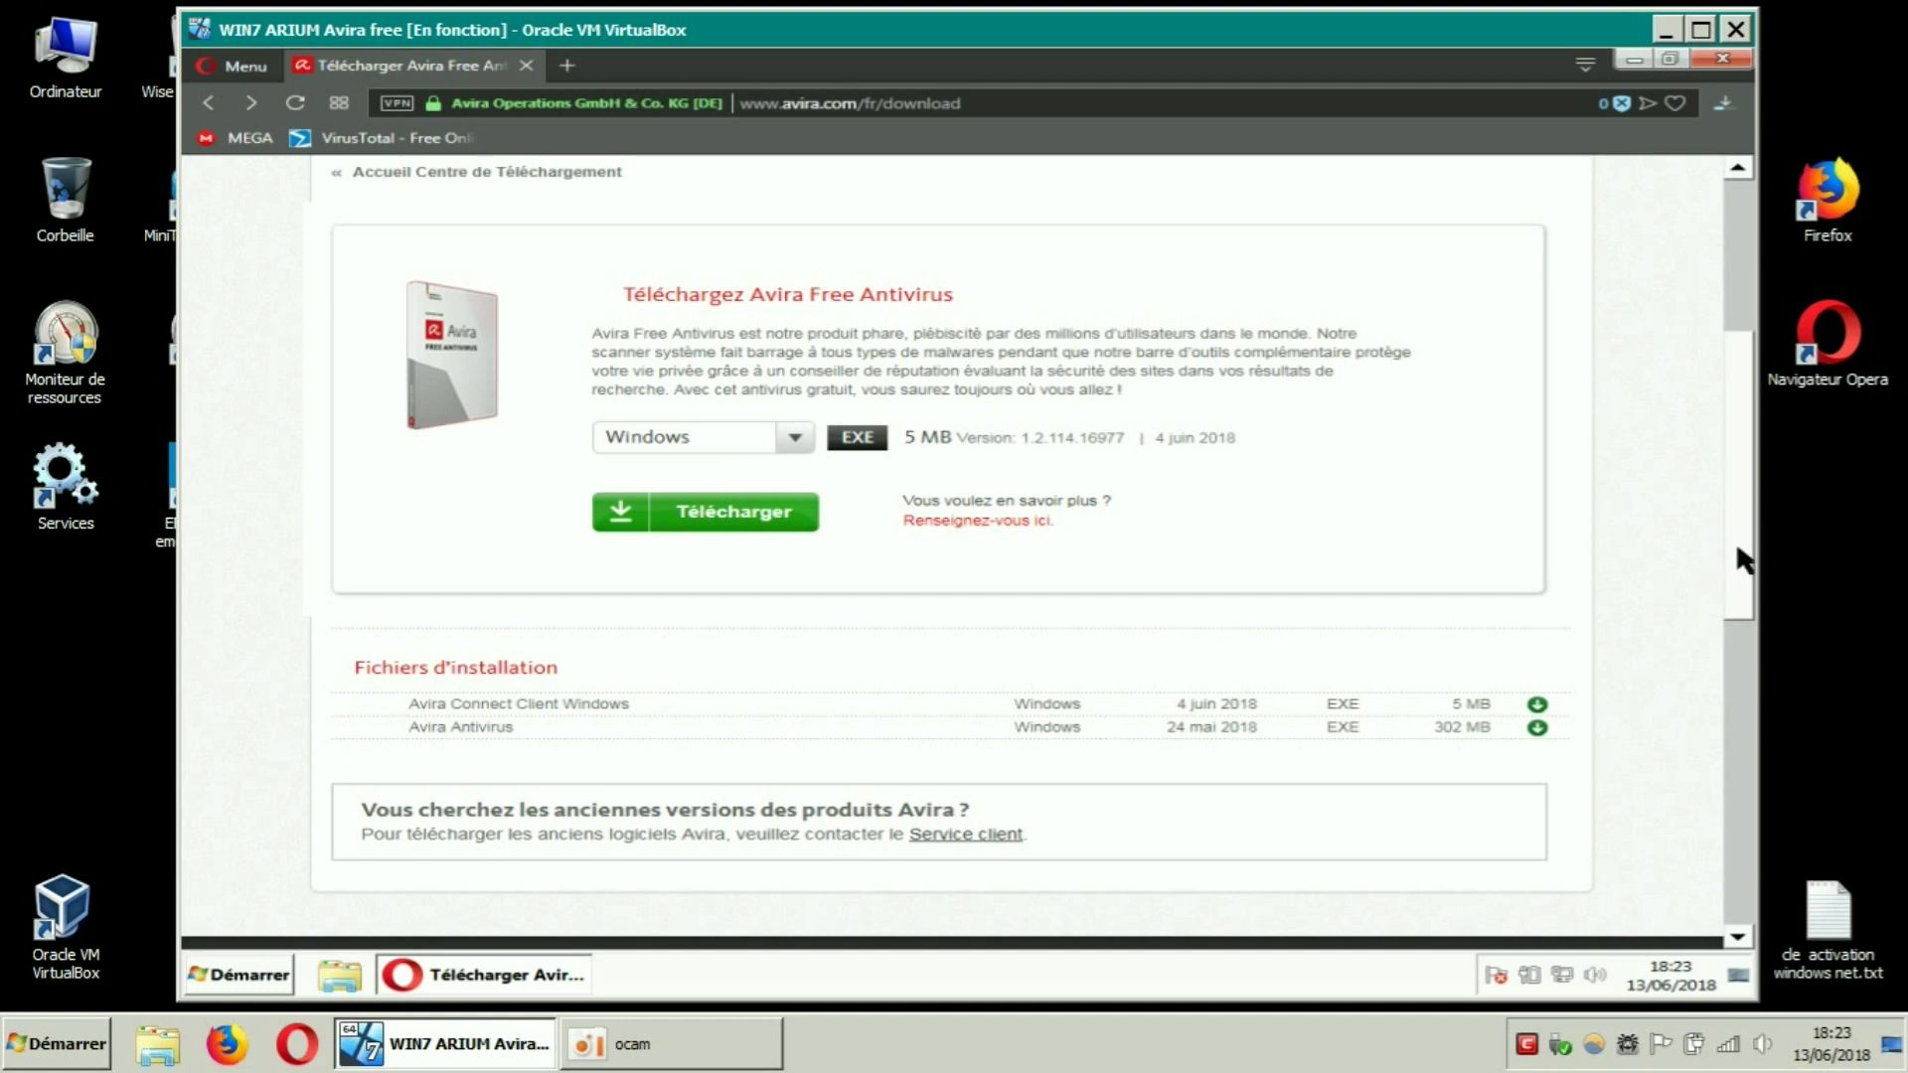
pyautogui.click(1634, 59)
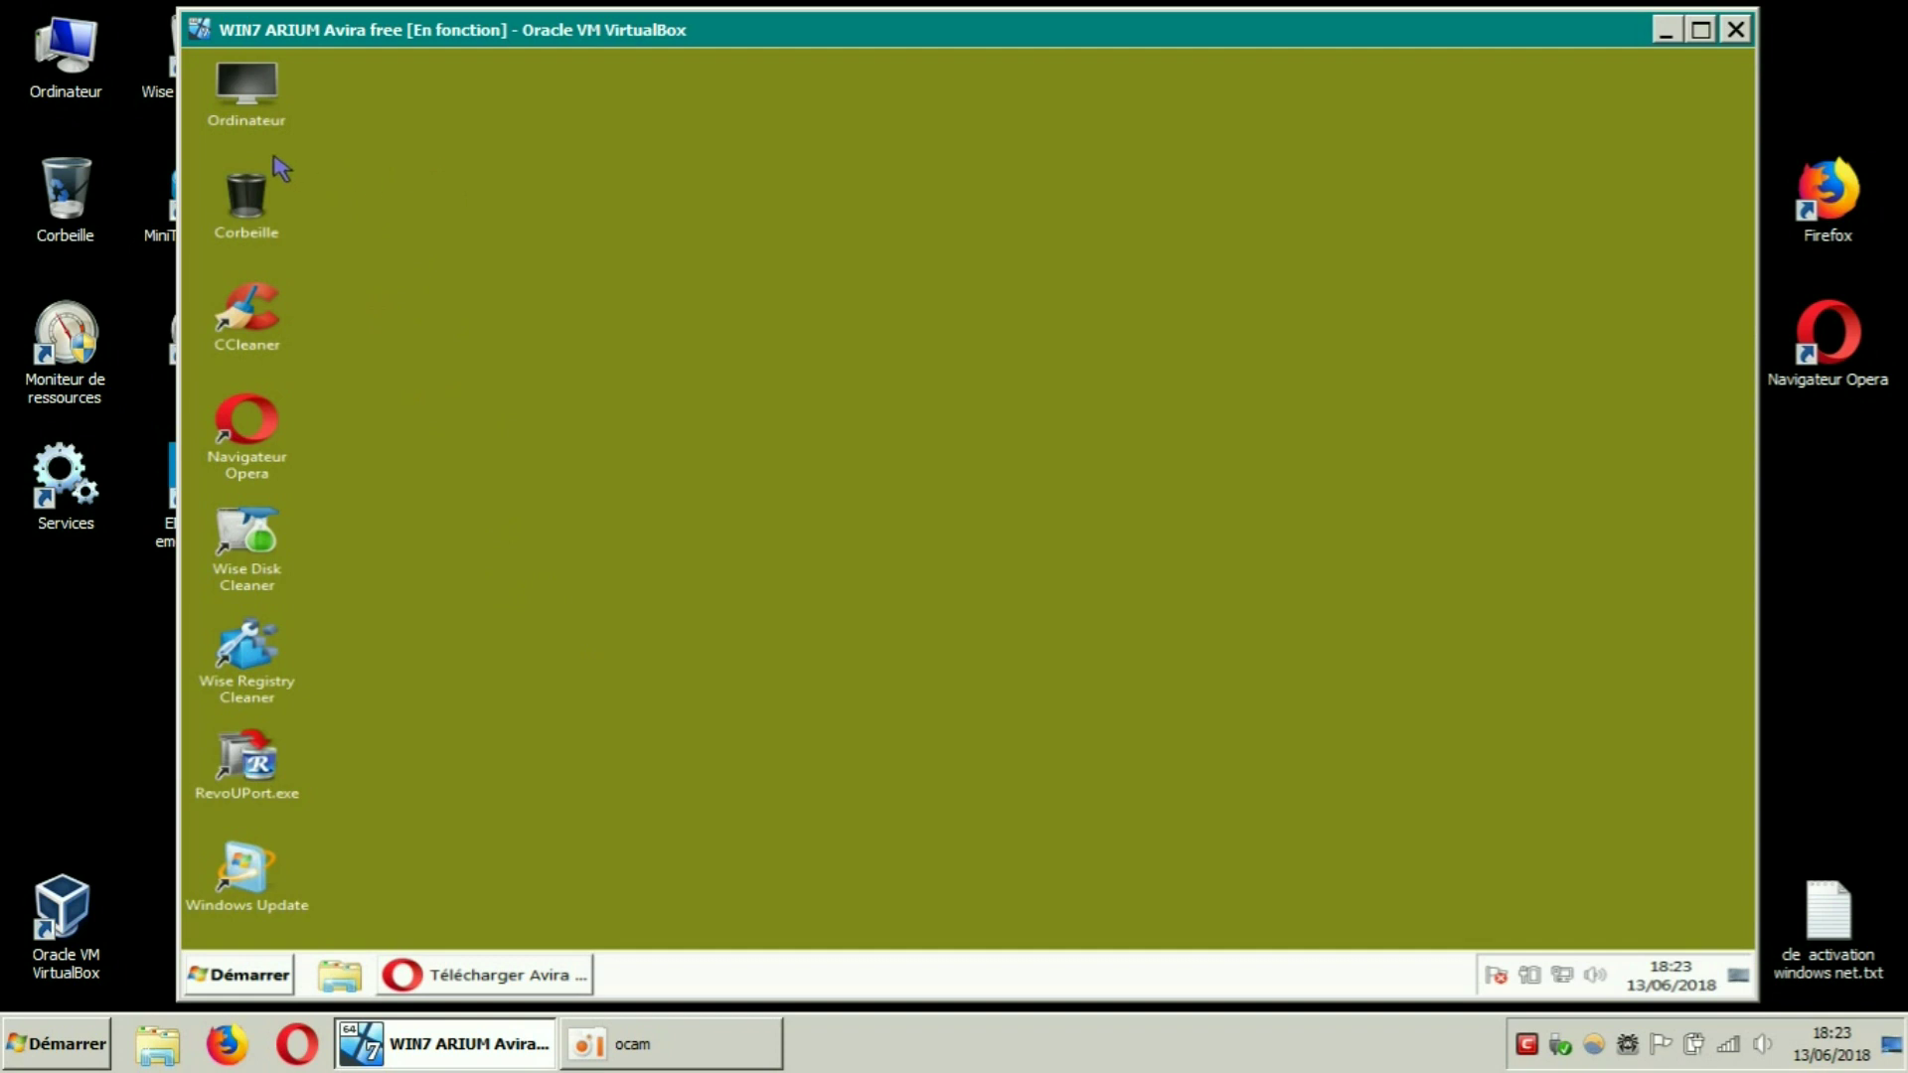
pyautogui.rightClick(249, 123)
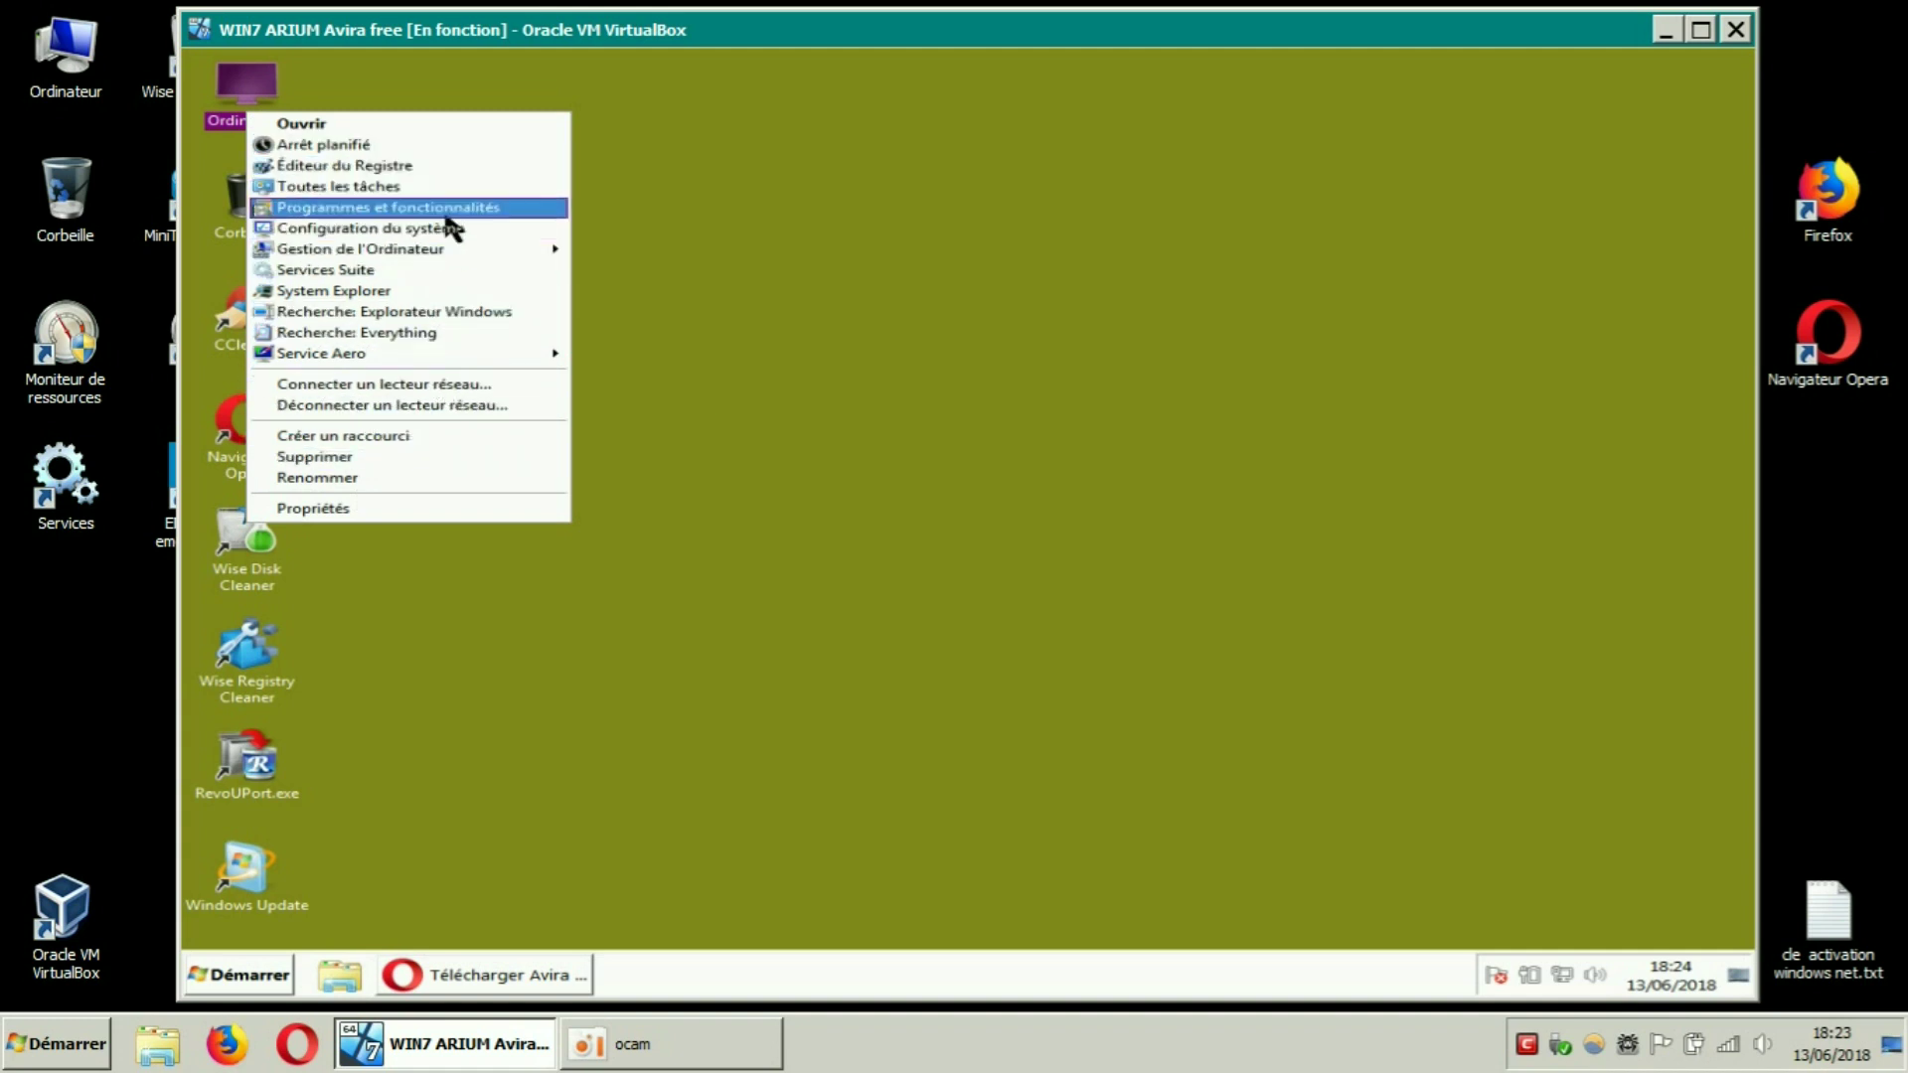
pyautogui.moveTo(509, 250)
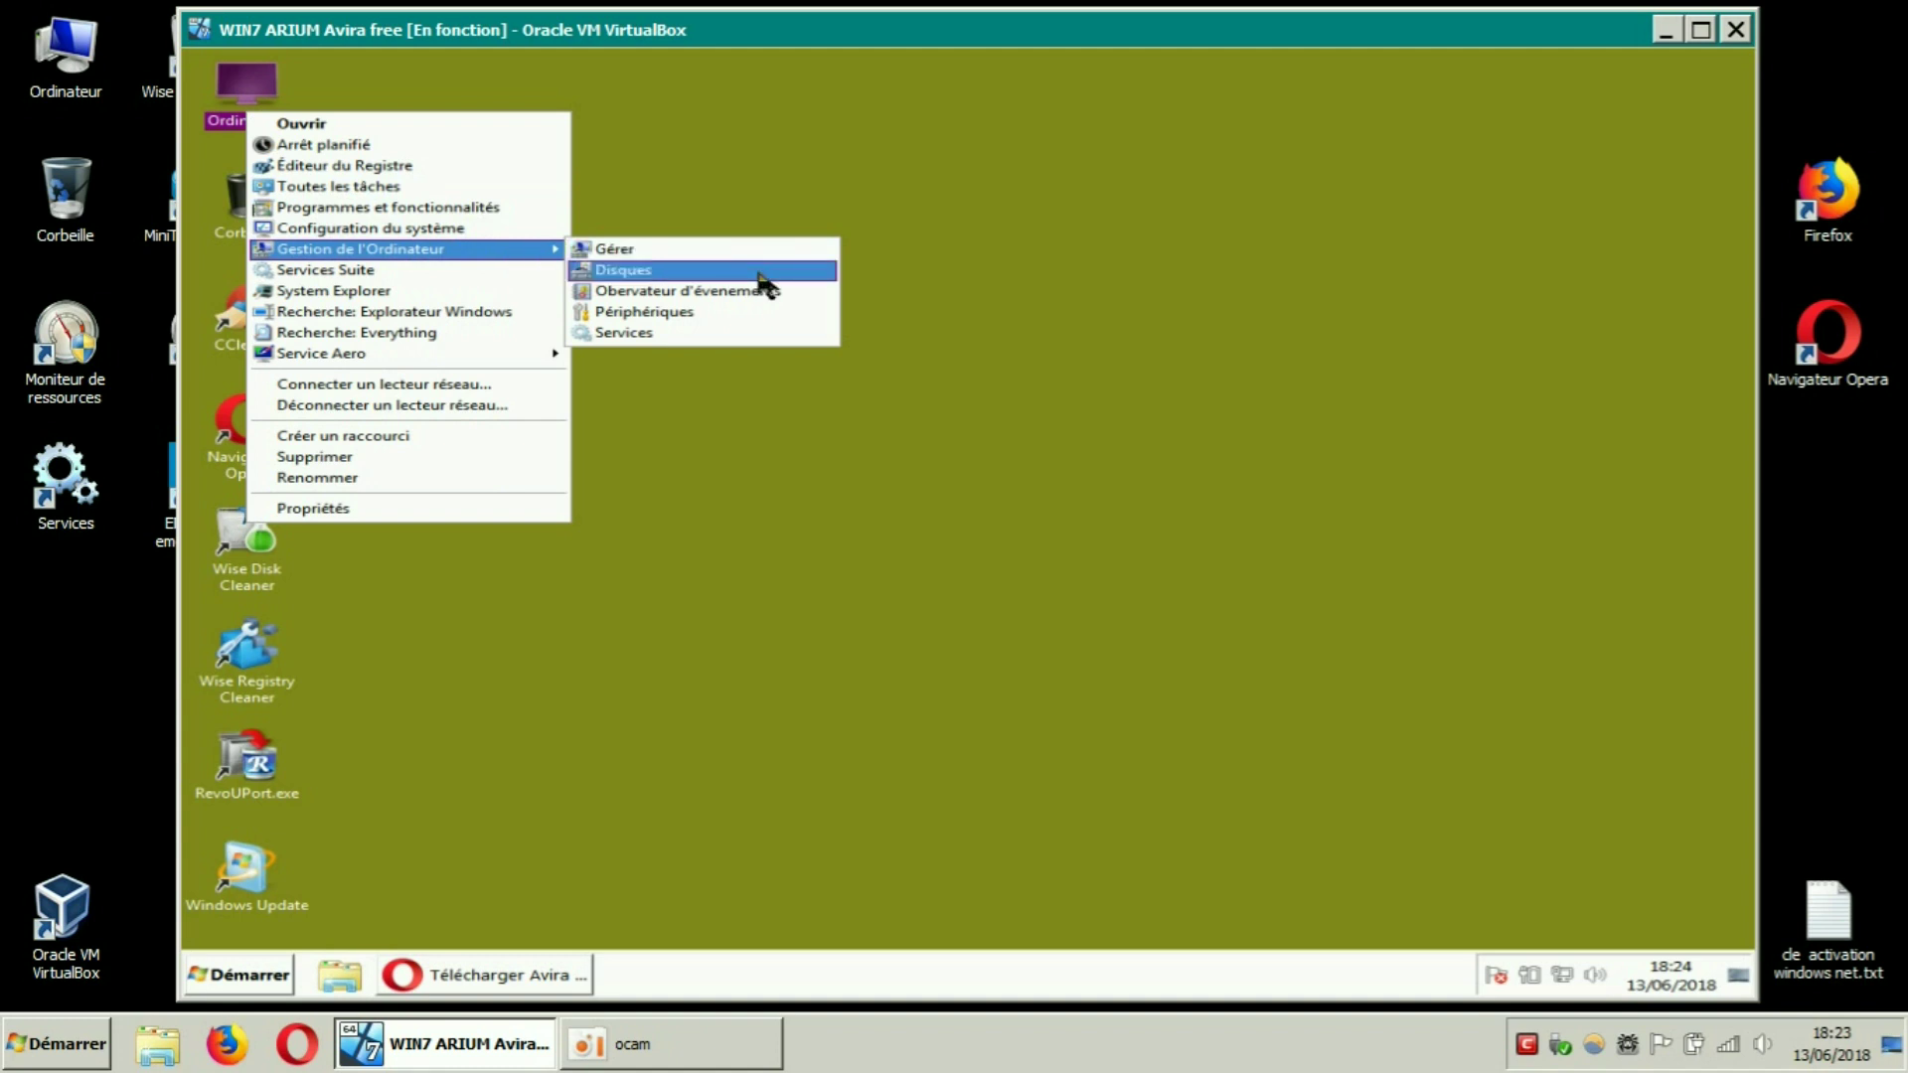
pyautogui.click(1343, 291)
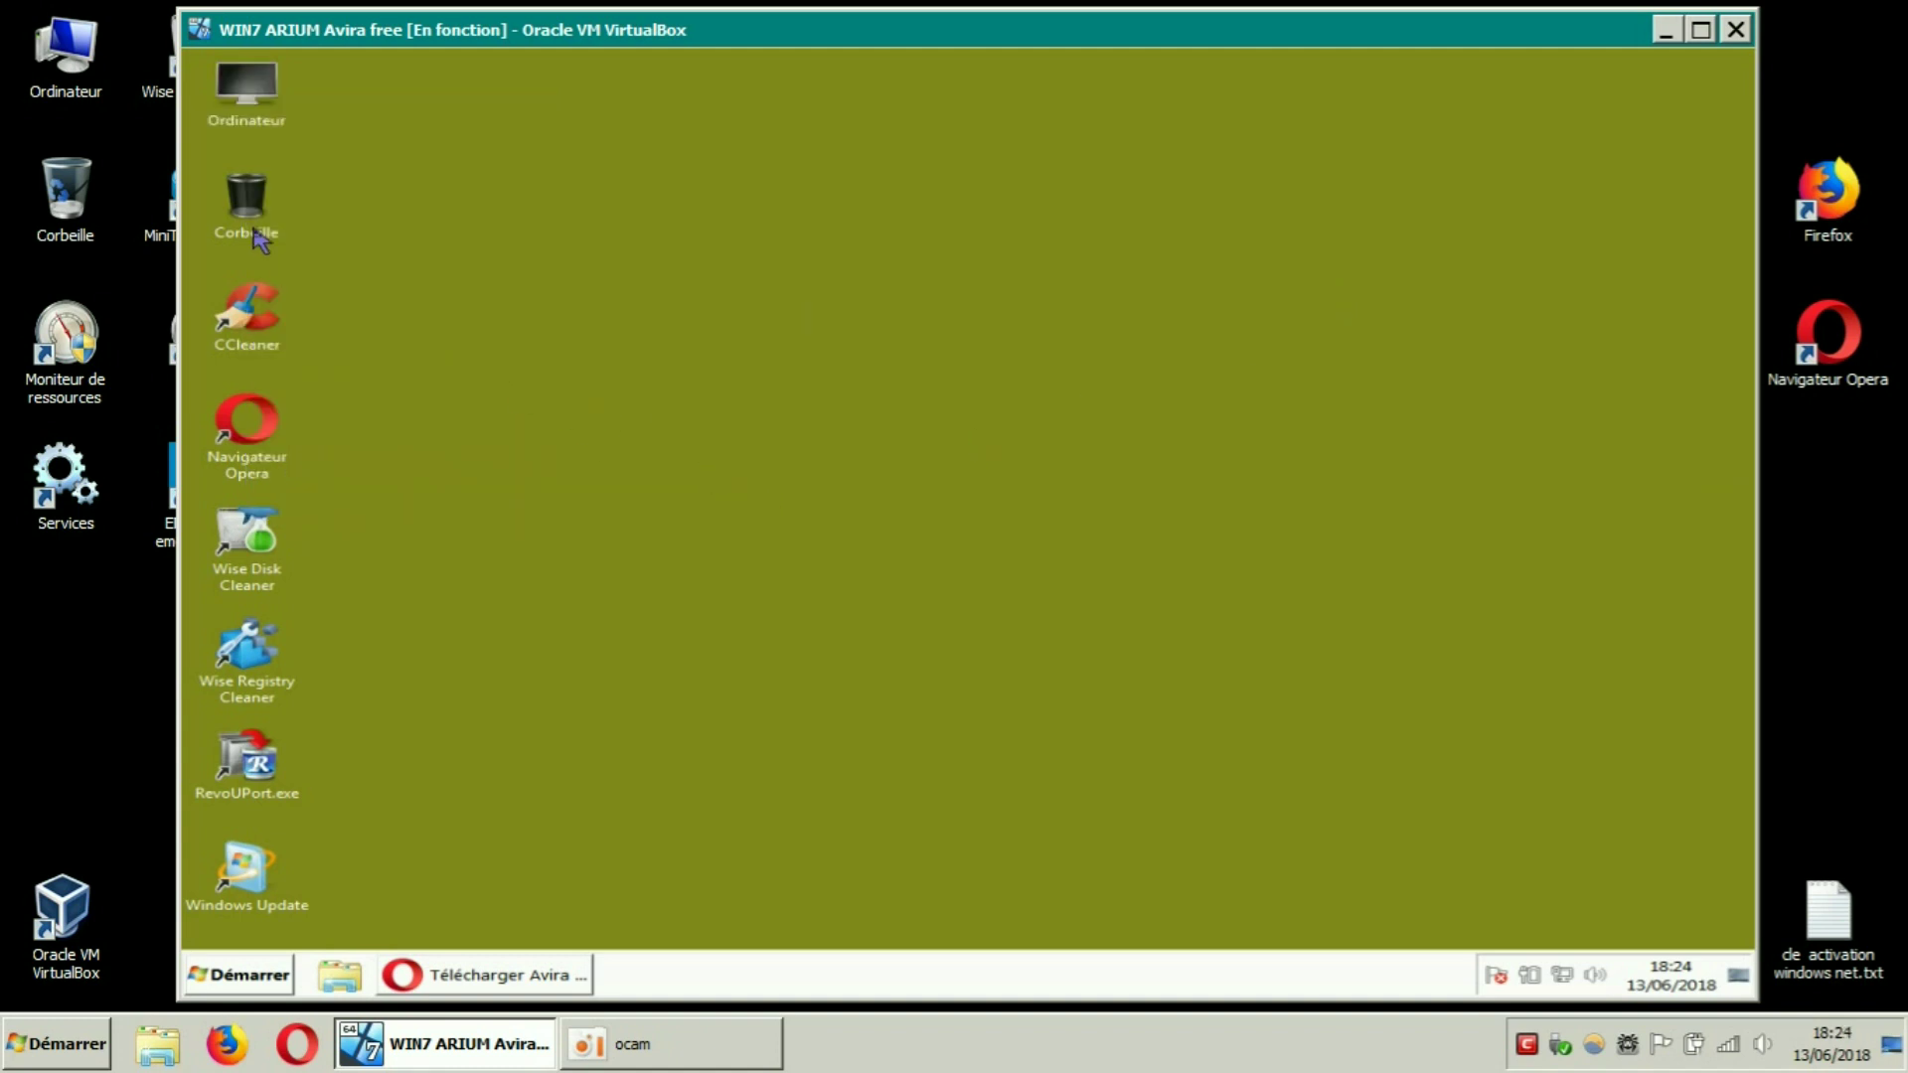
pyautogui.click(260, 100)
pyautogui.click(246, 184)
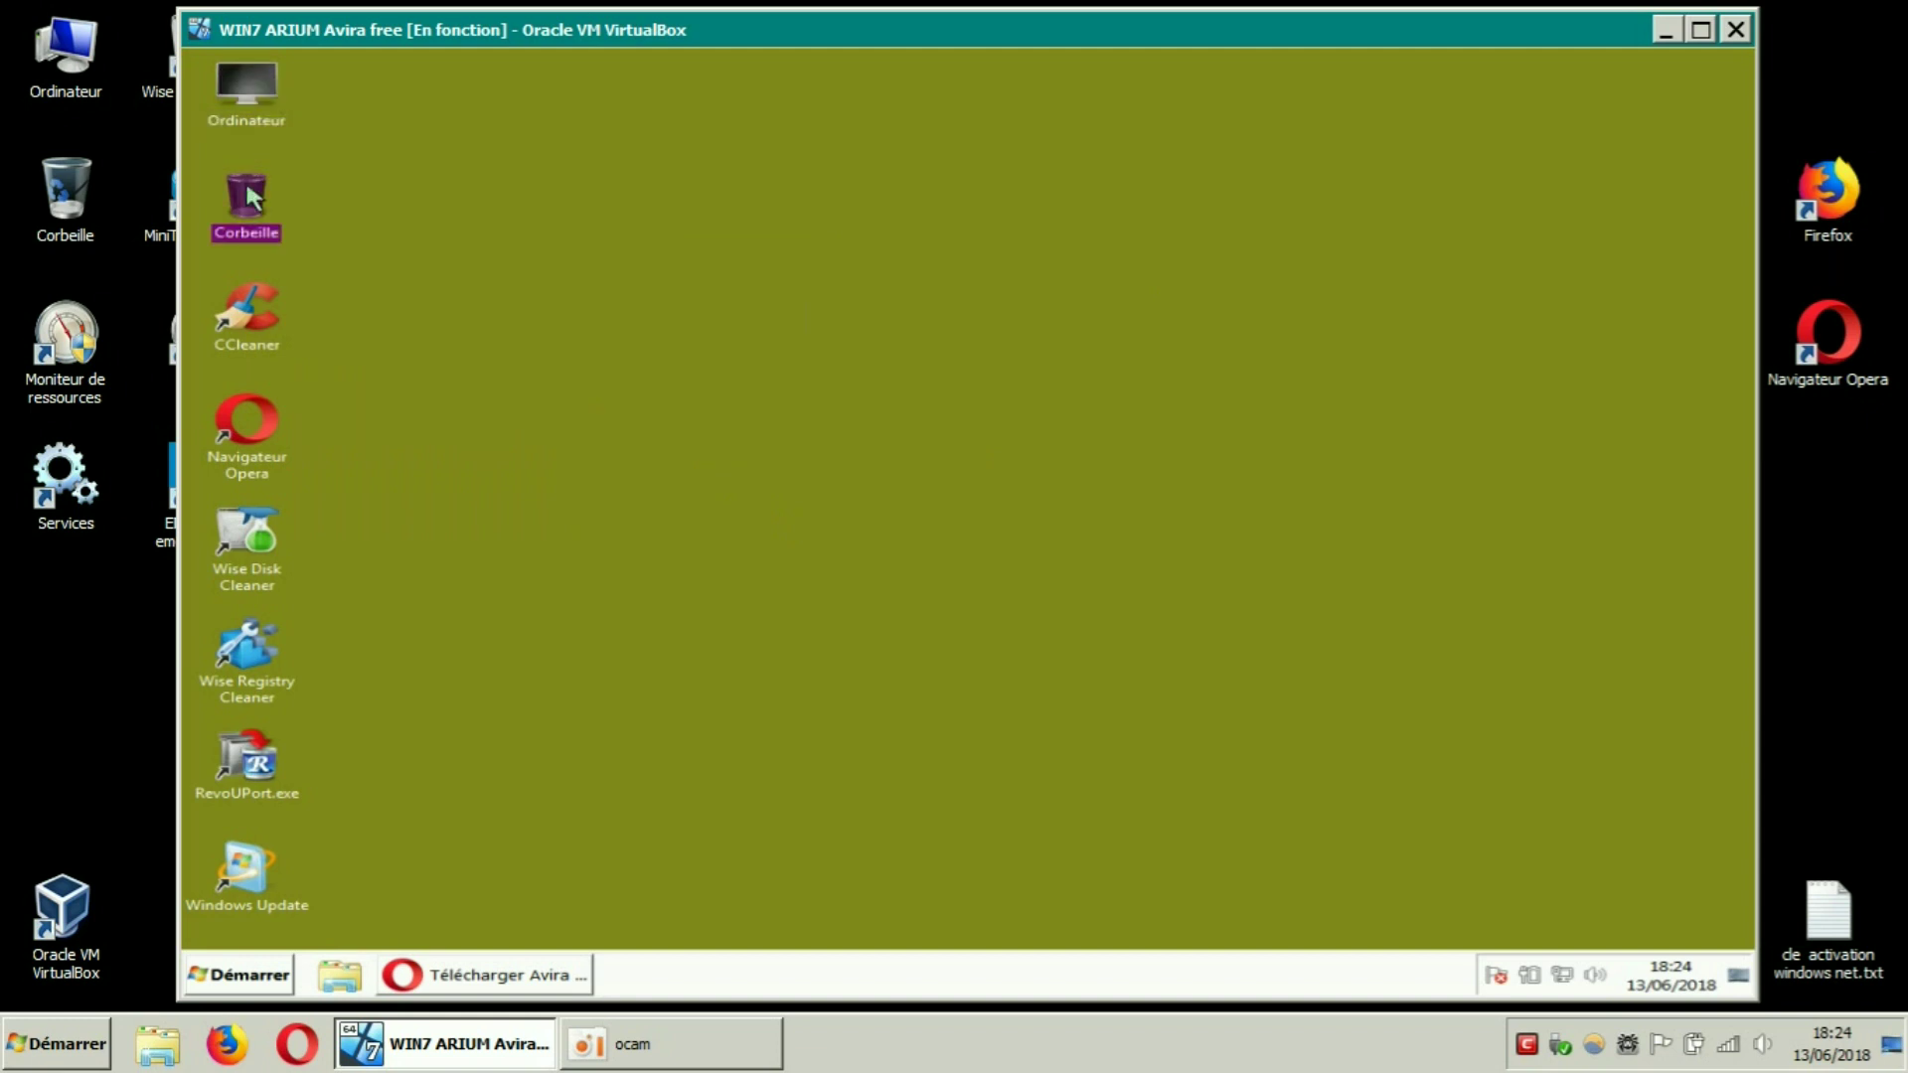
pyautogui.click(250, 101)
pyautogui.click(628, 360)
pyautogui.click(533, 976)
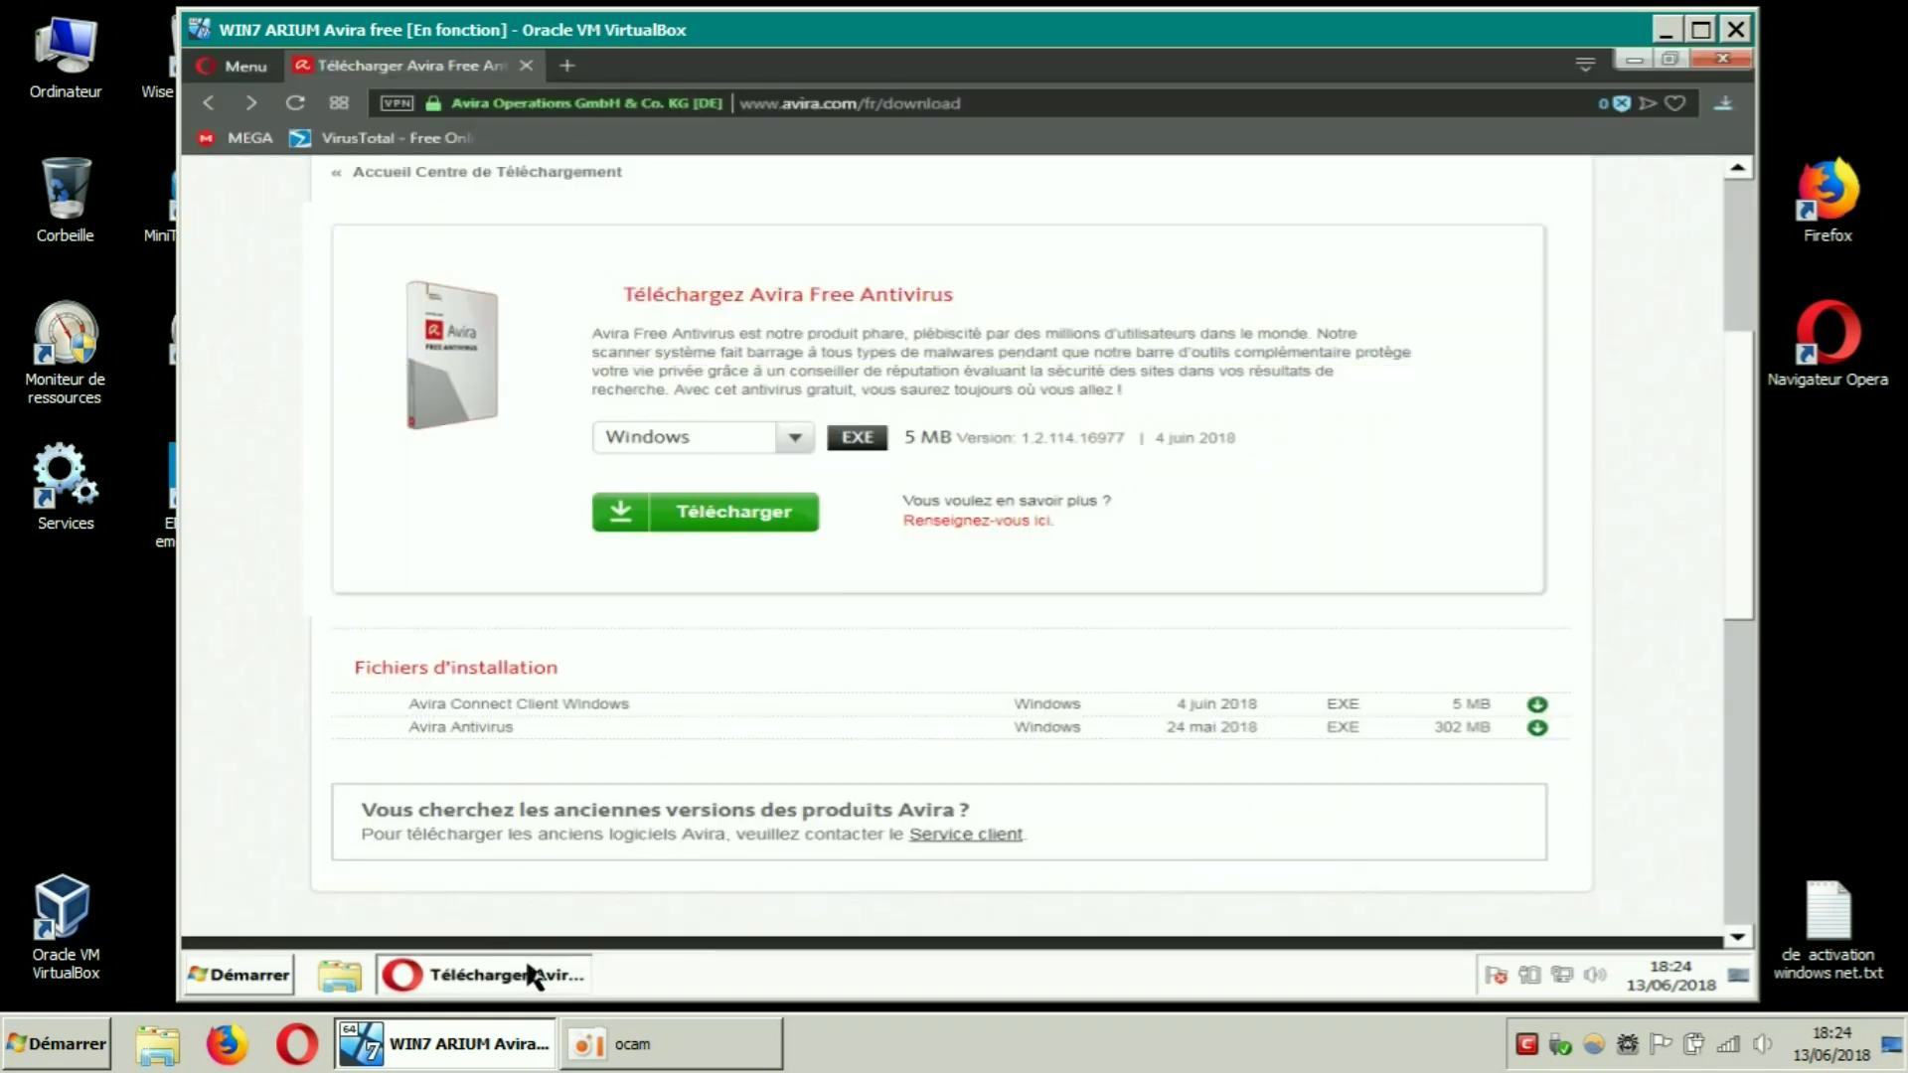
# Check the progress of the avira_antivirus_fr-fr.exe download in the browser until it finishes
pyautogui.click(1722, 103)
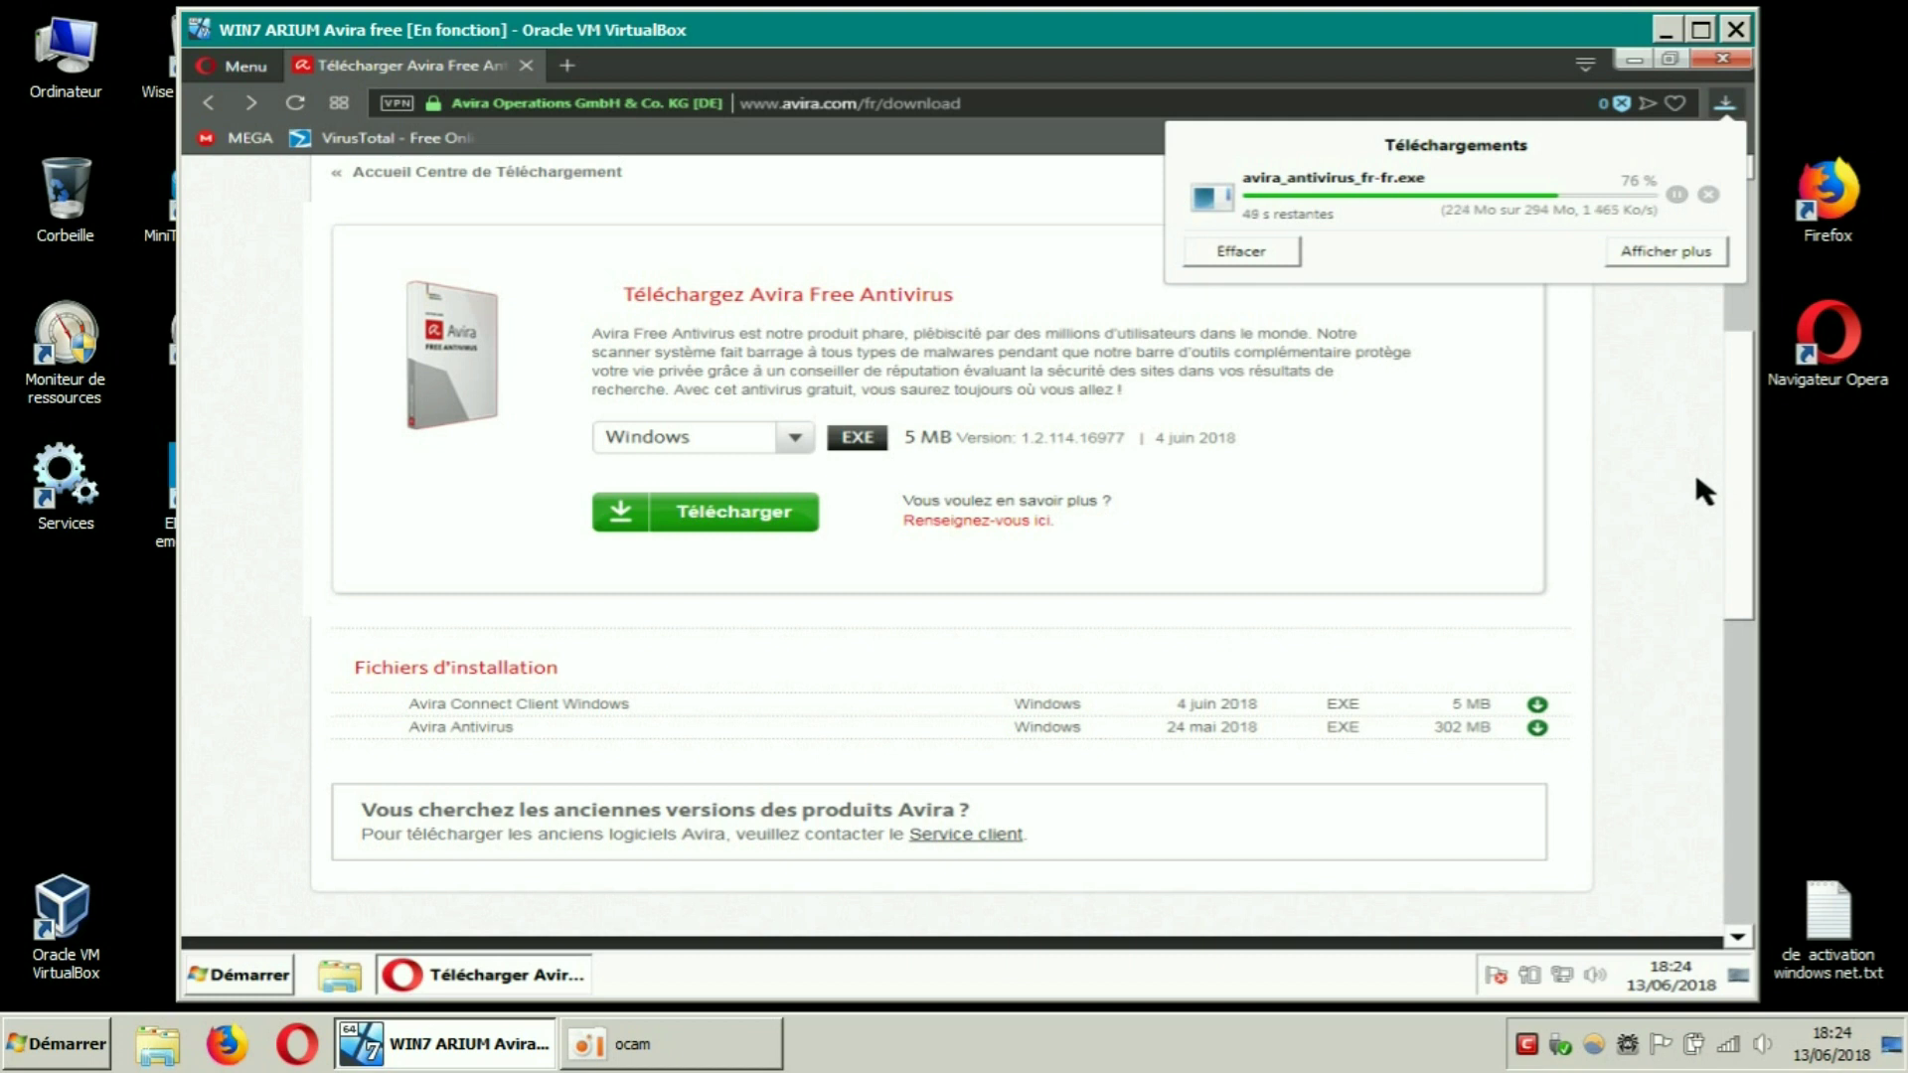
pyautogui.click(1695, 473)
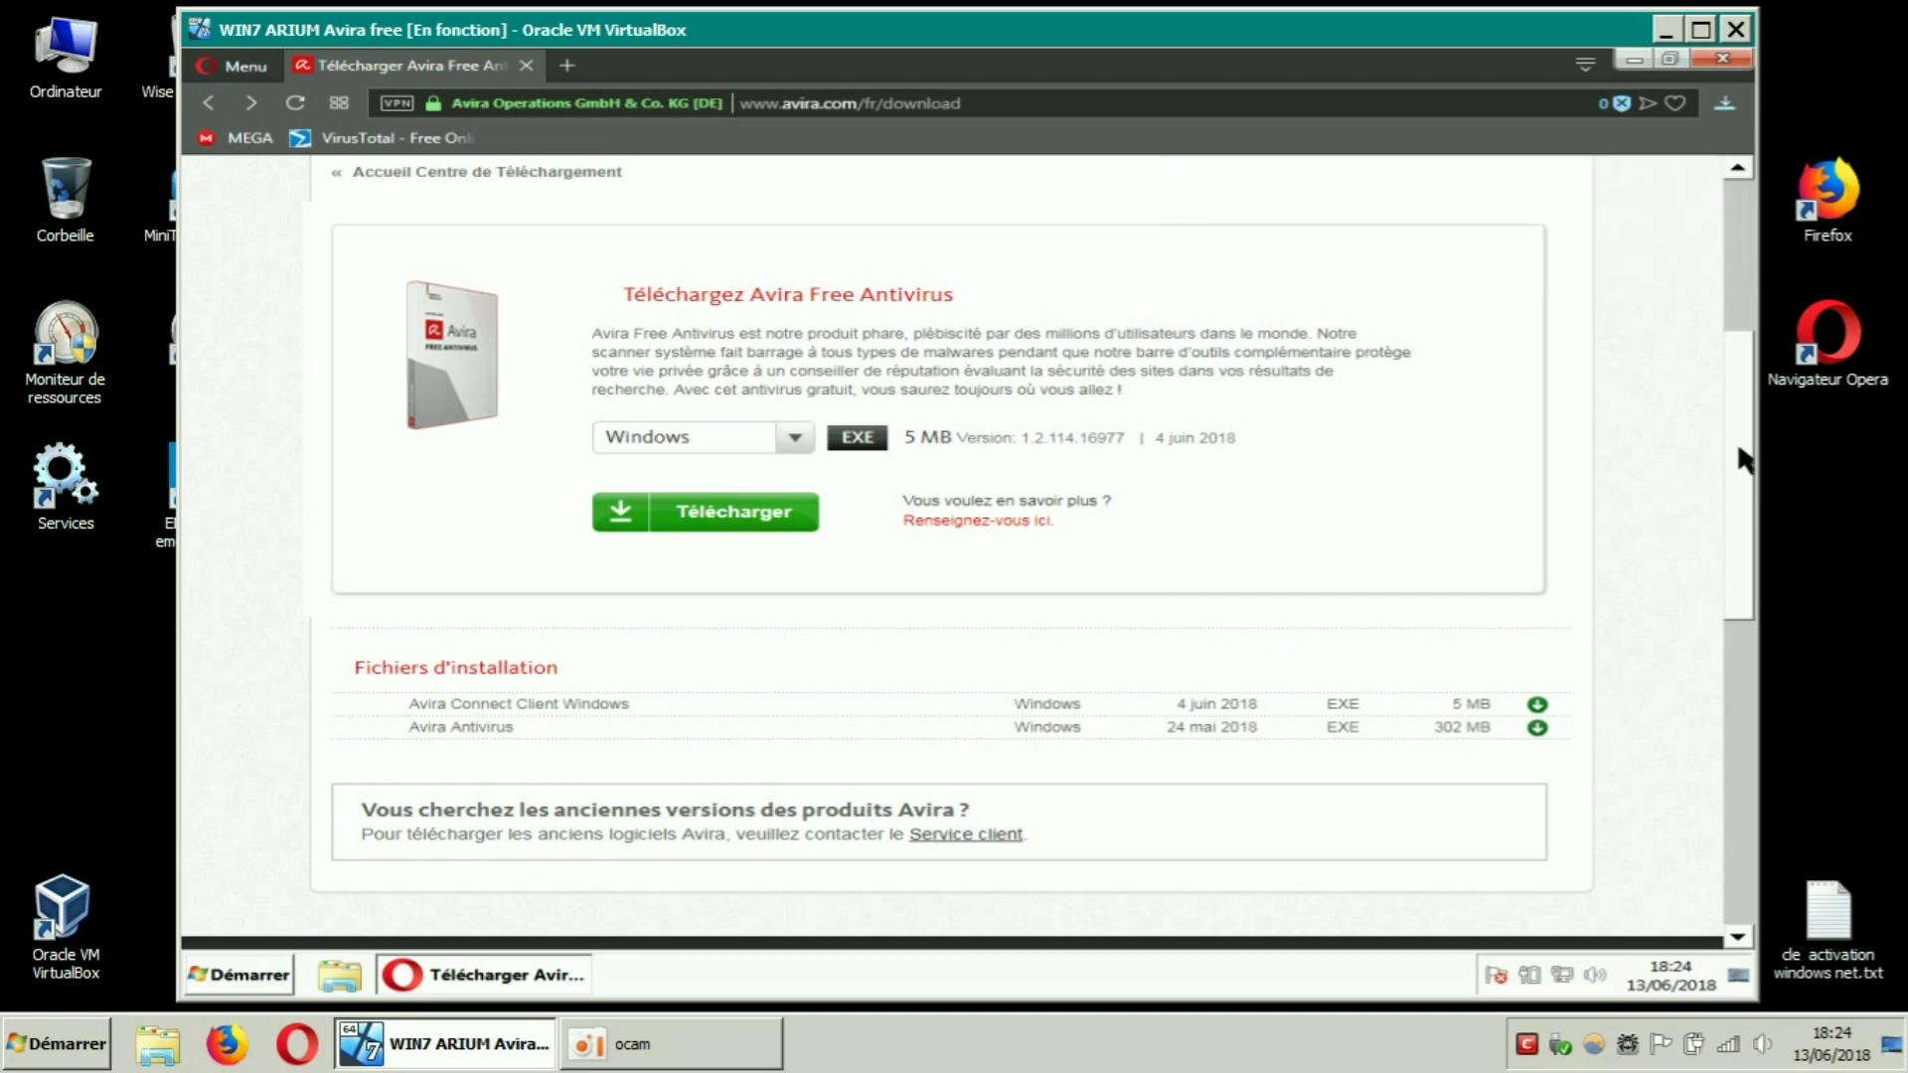
pyautogui.moveTo(1737, 441); pyautogui.dragTo(1738, 431)
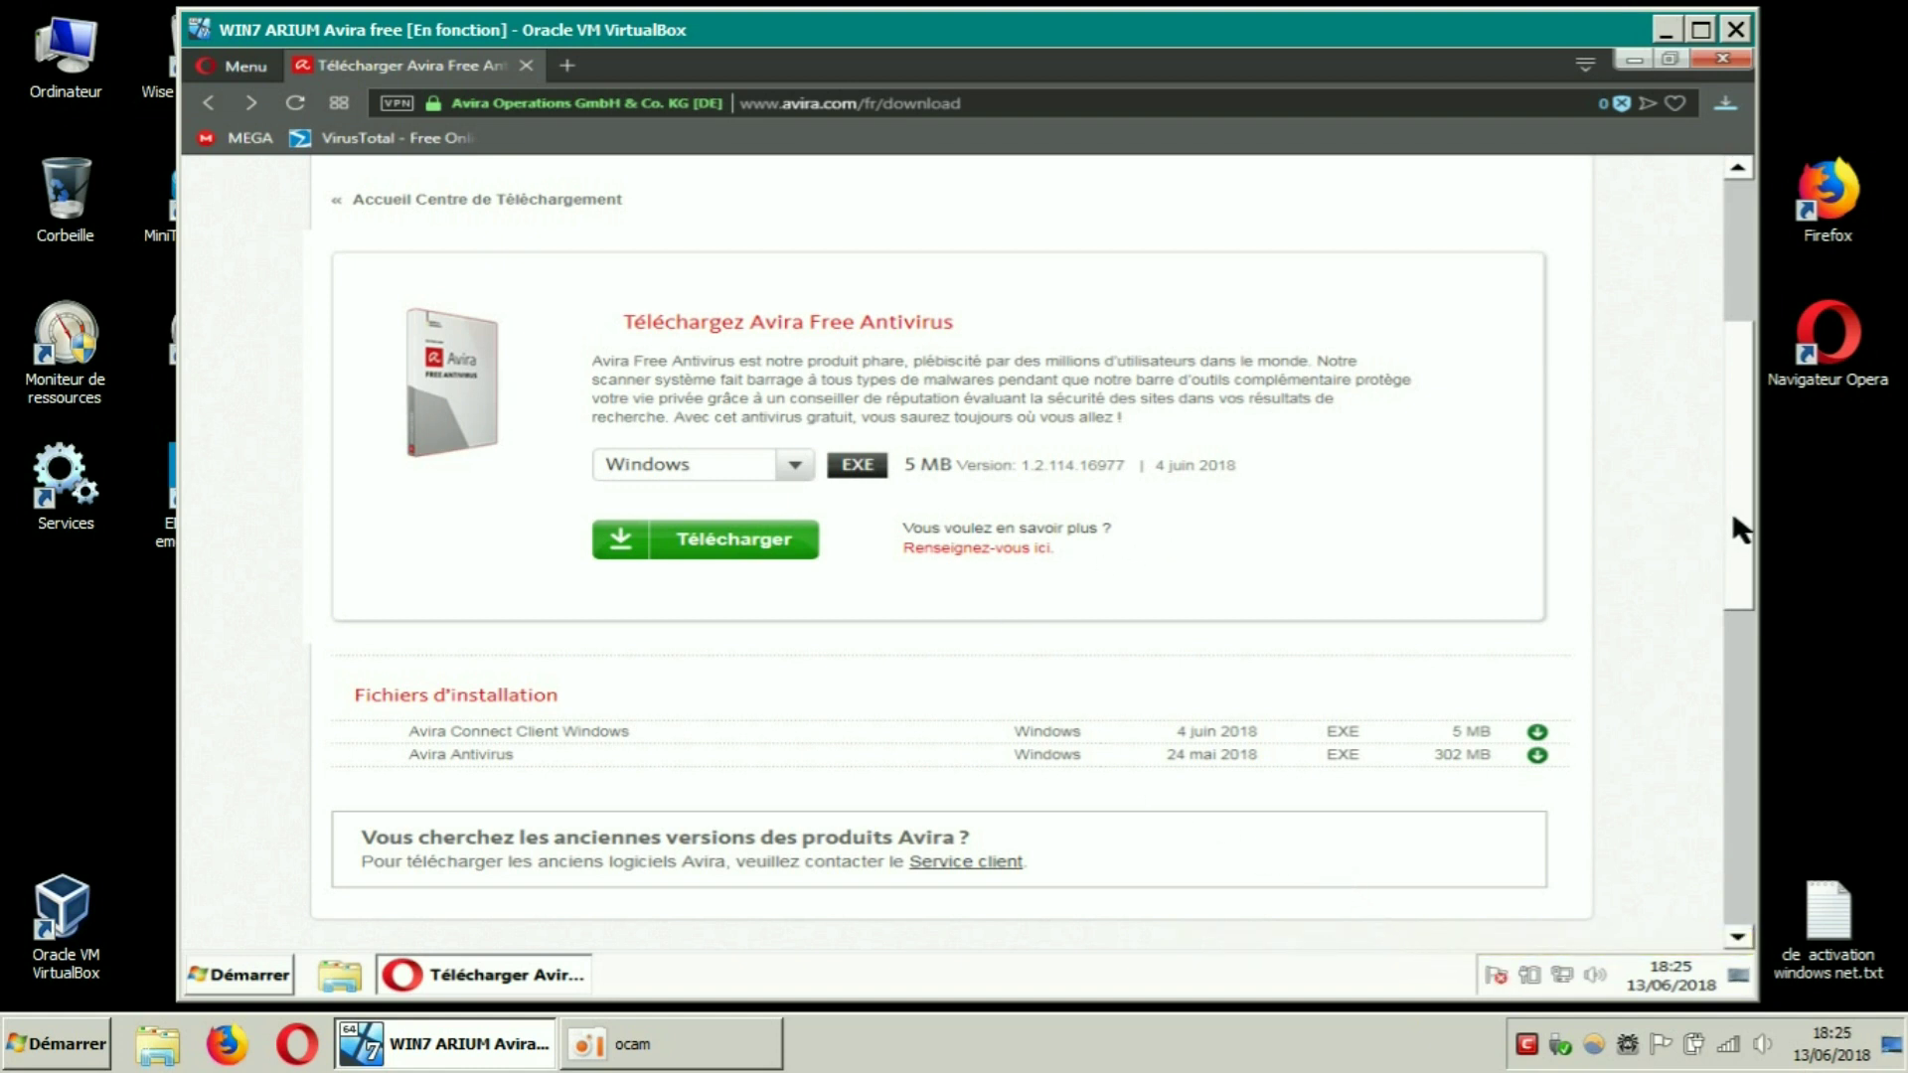
pyautogui.moveTo(1732, 504); pyautogui.dragTo(1738, 312)
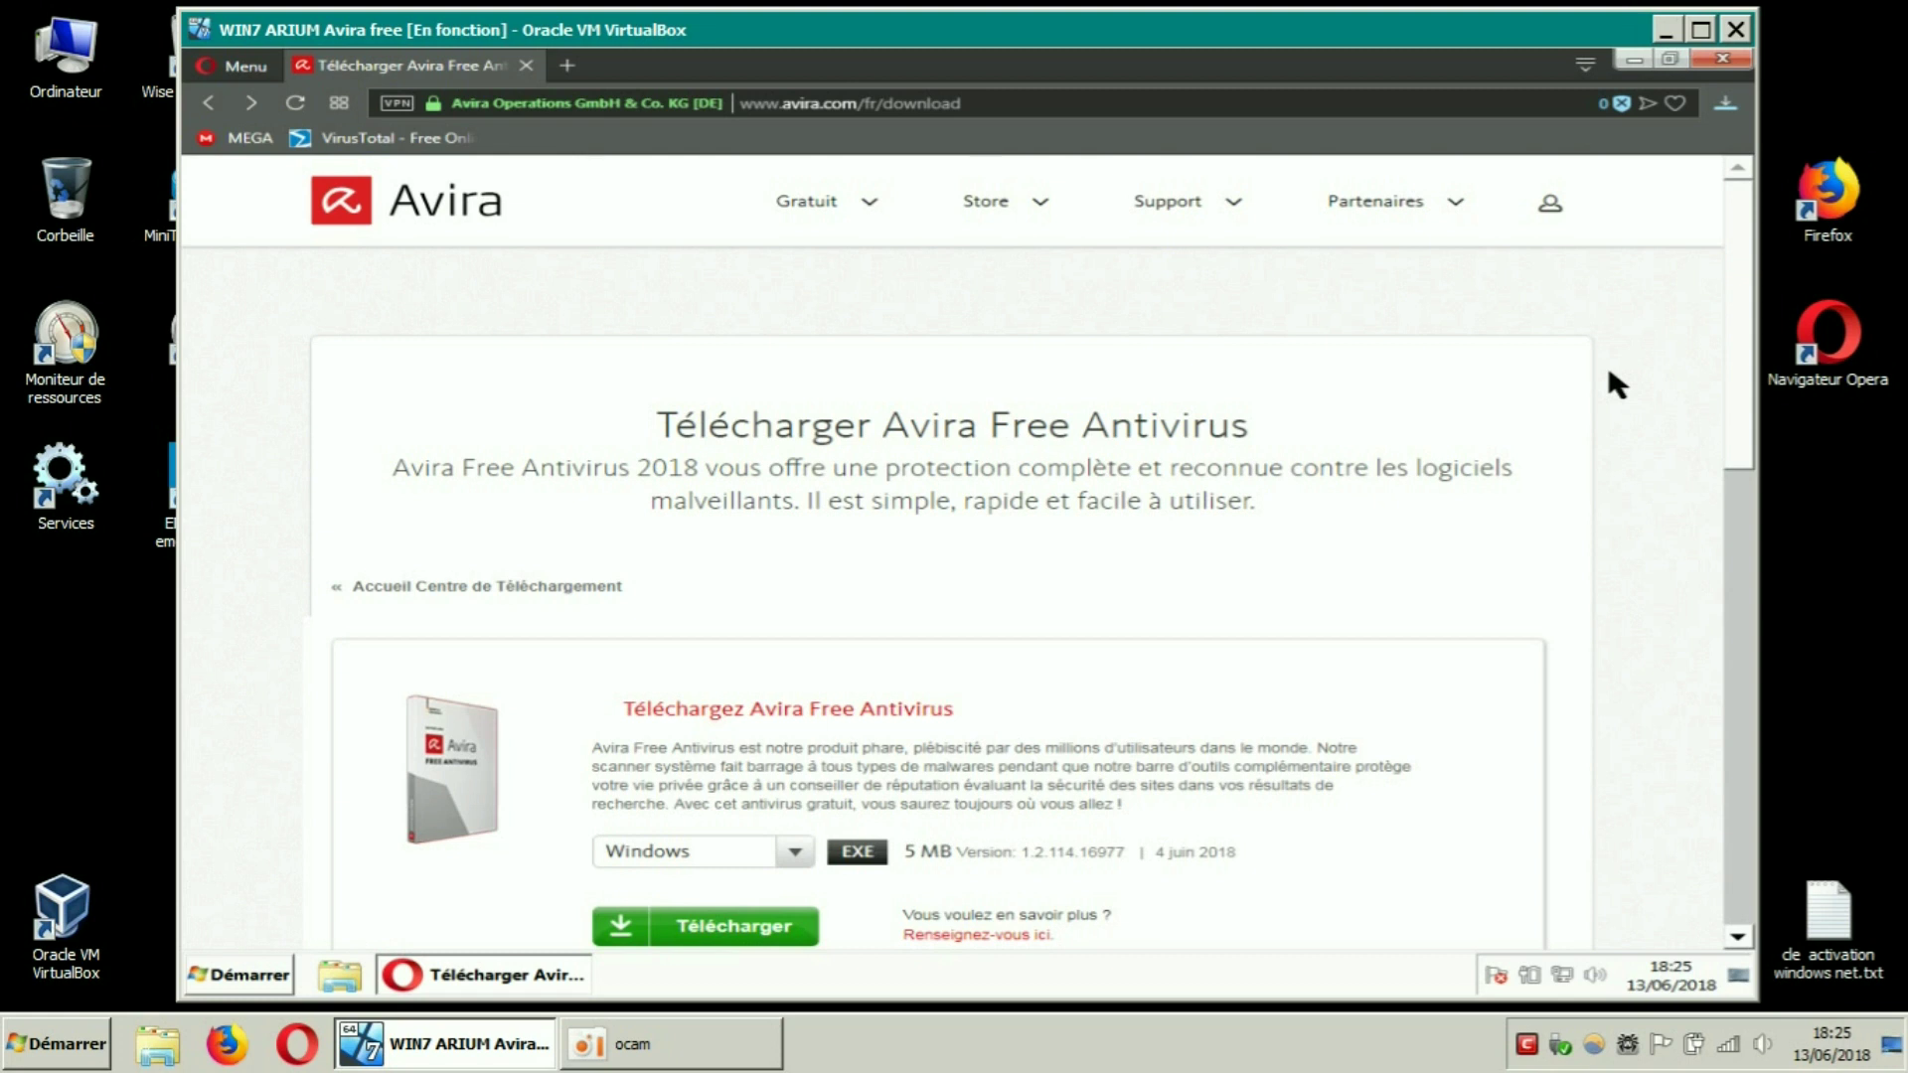
pyautogui.click(1725, 105)
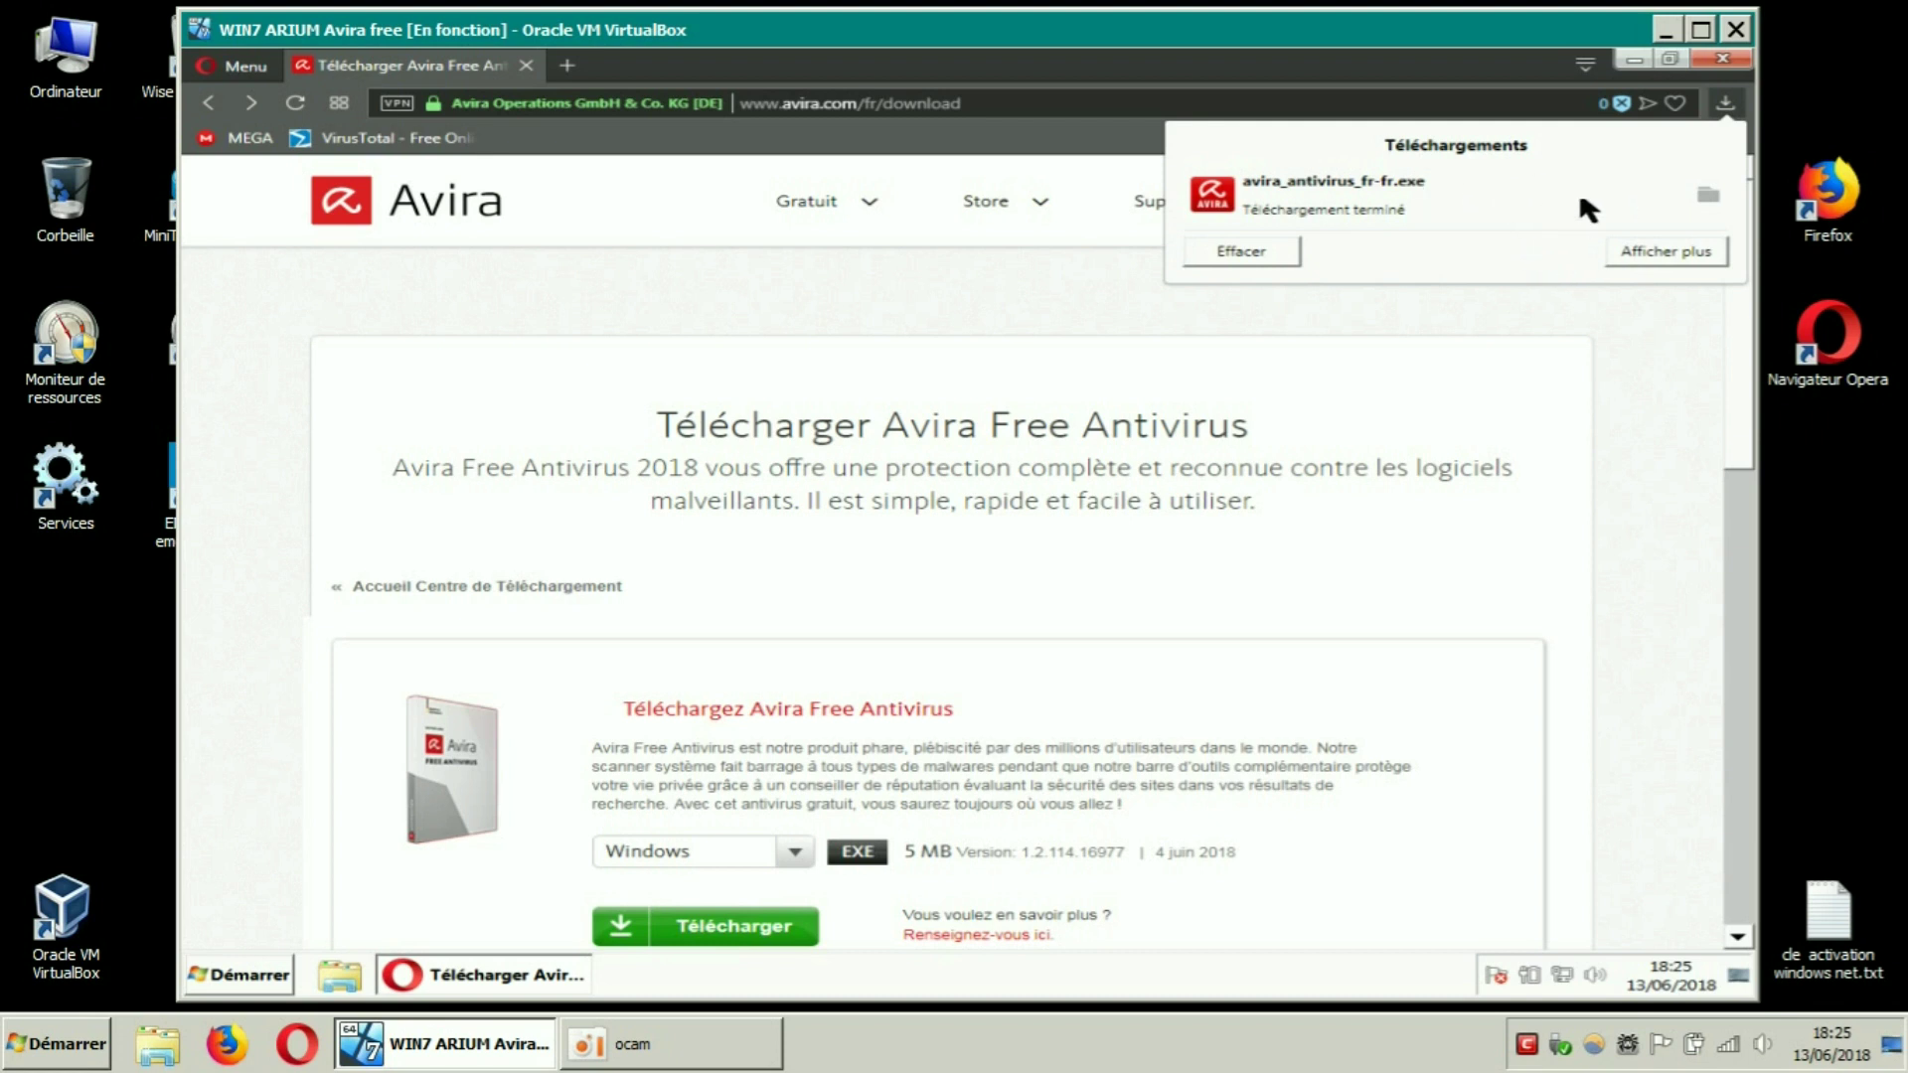
# Close the browser and open the Téléchargements folder in the file explorer
pyautogui.click(1724, 59)
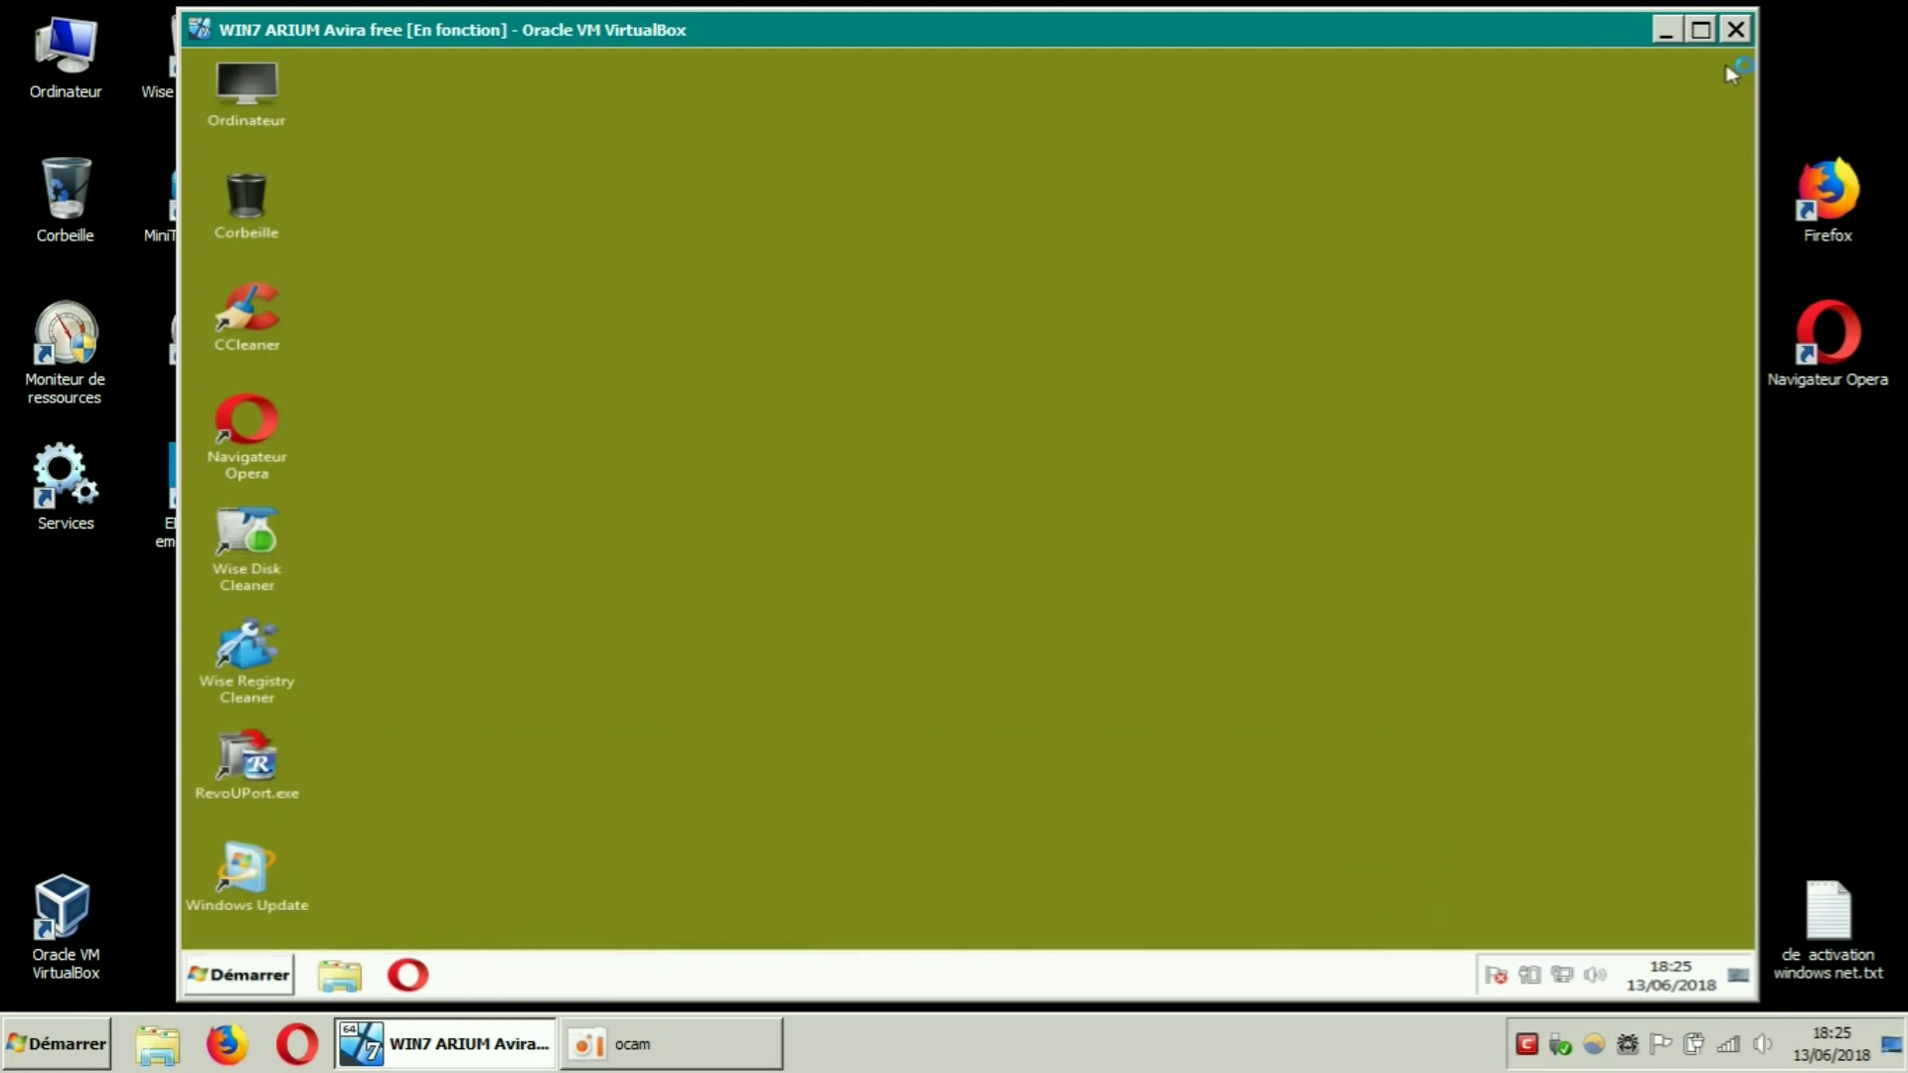
pyautogui.click(339, 975)
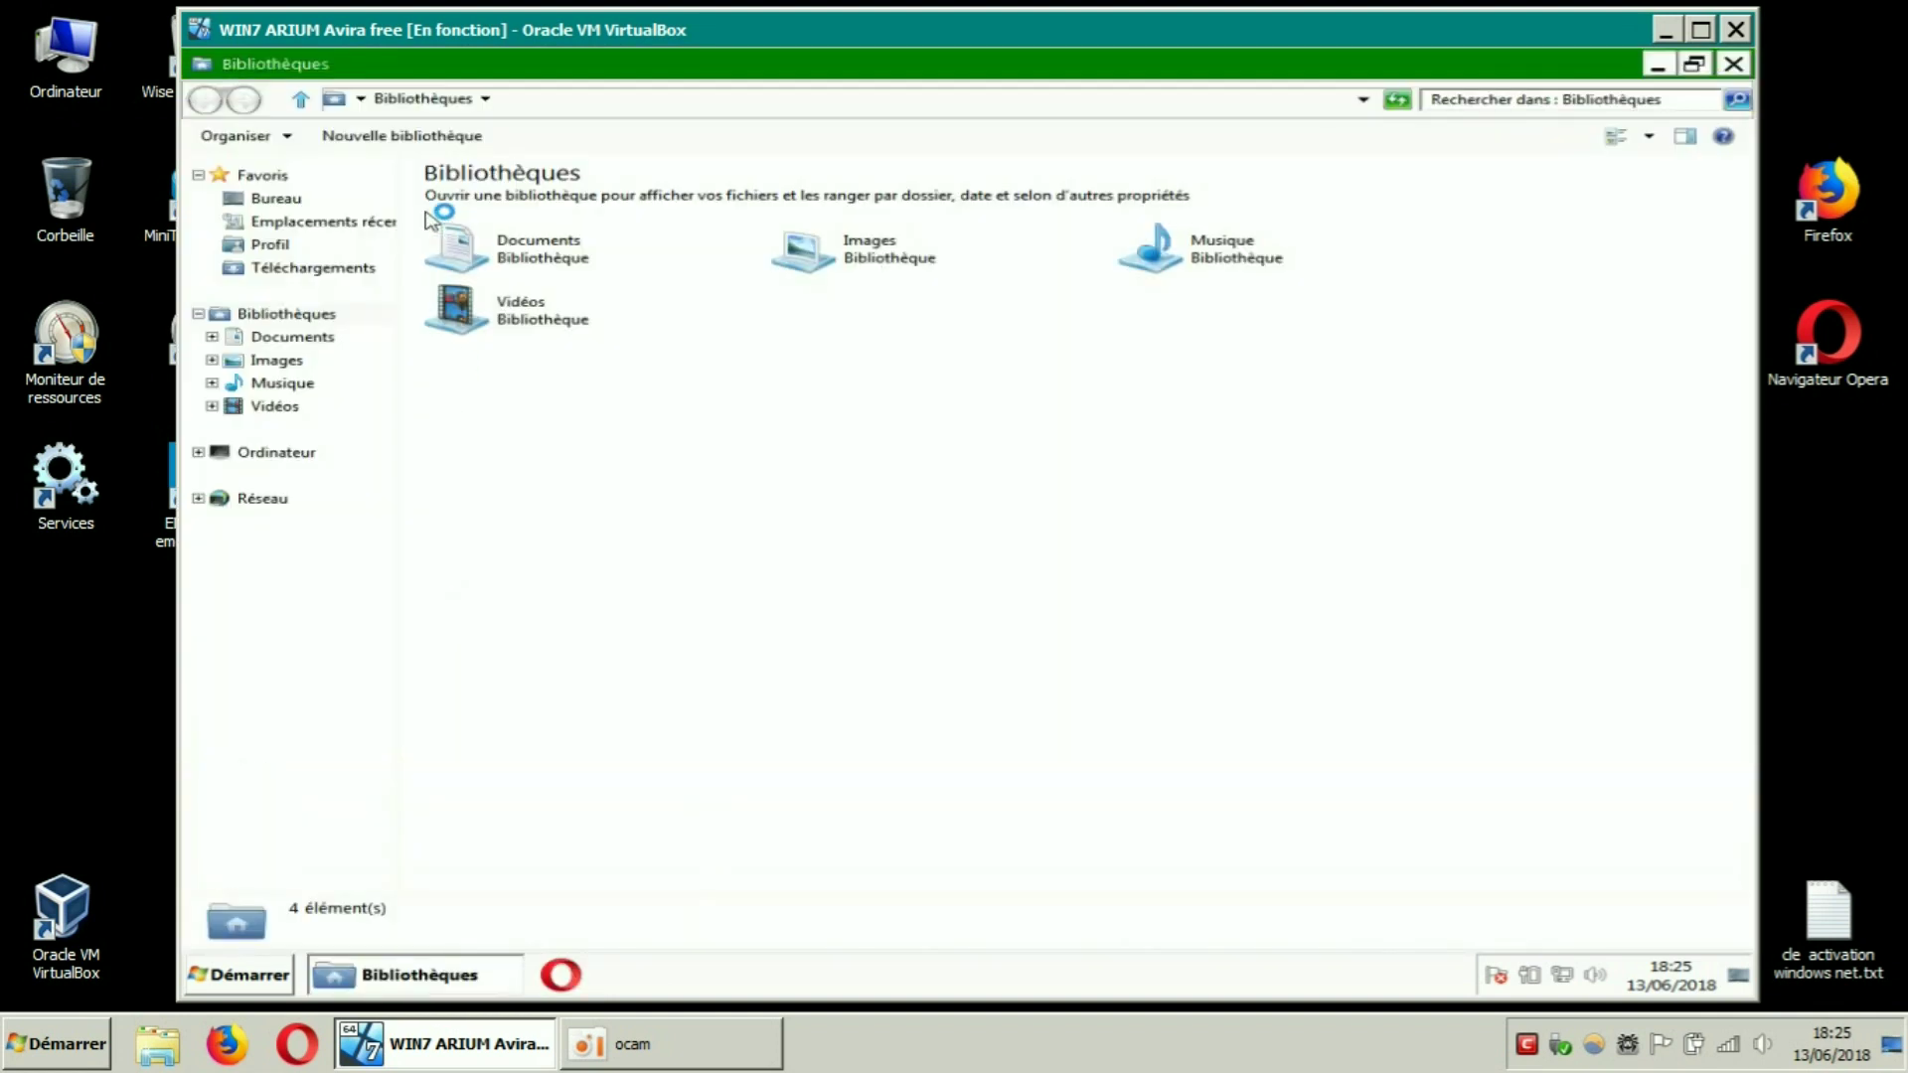
pyautogui.click(359, 279)
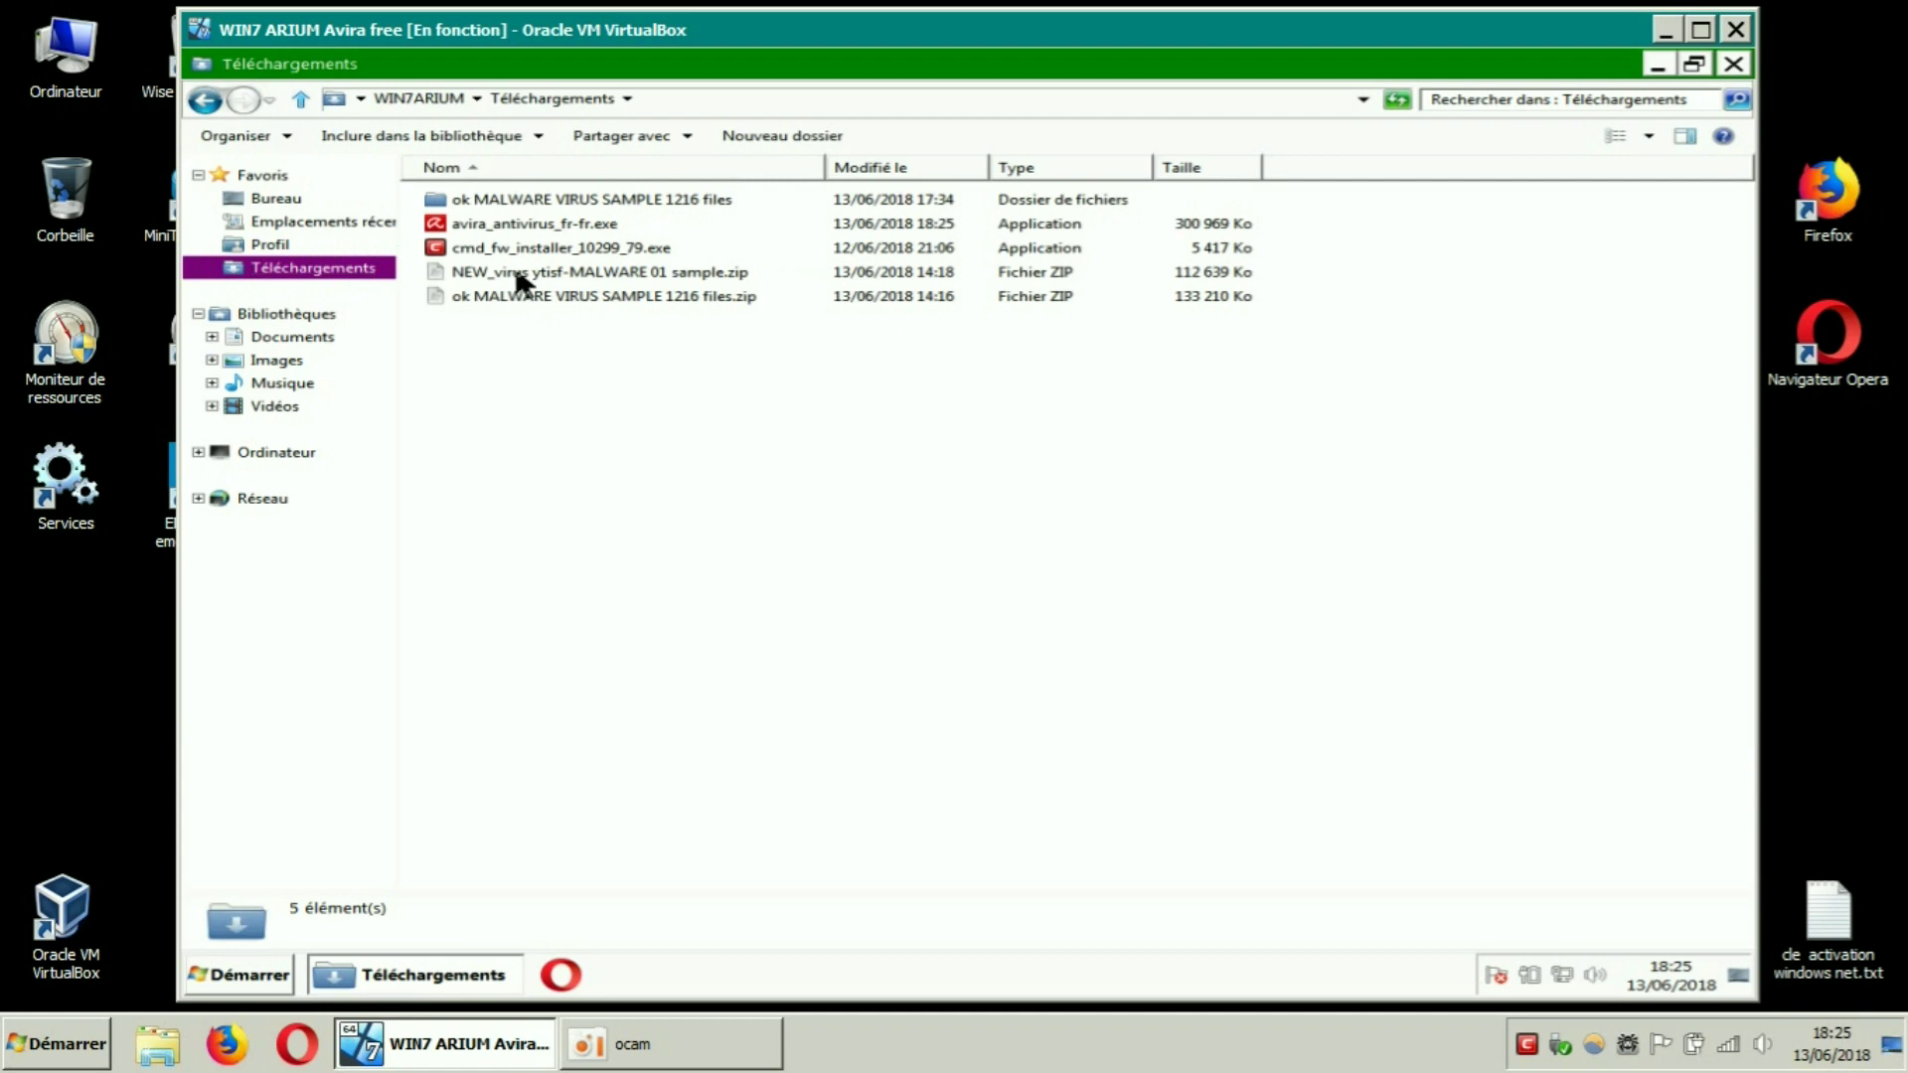
# Run avira_antivirus_fr-fr.exe, allow its execution, close the folder window, and accept the Avira terms to start the installation
pyautogui.rightClick(555, 225)
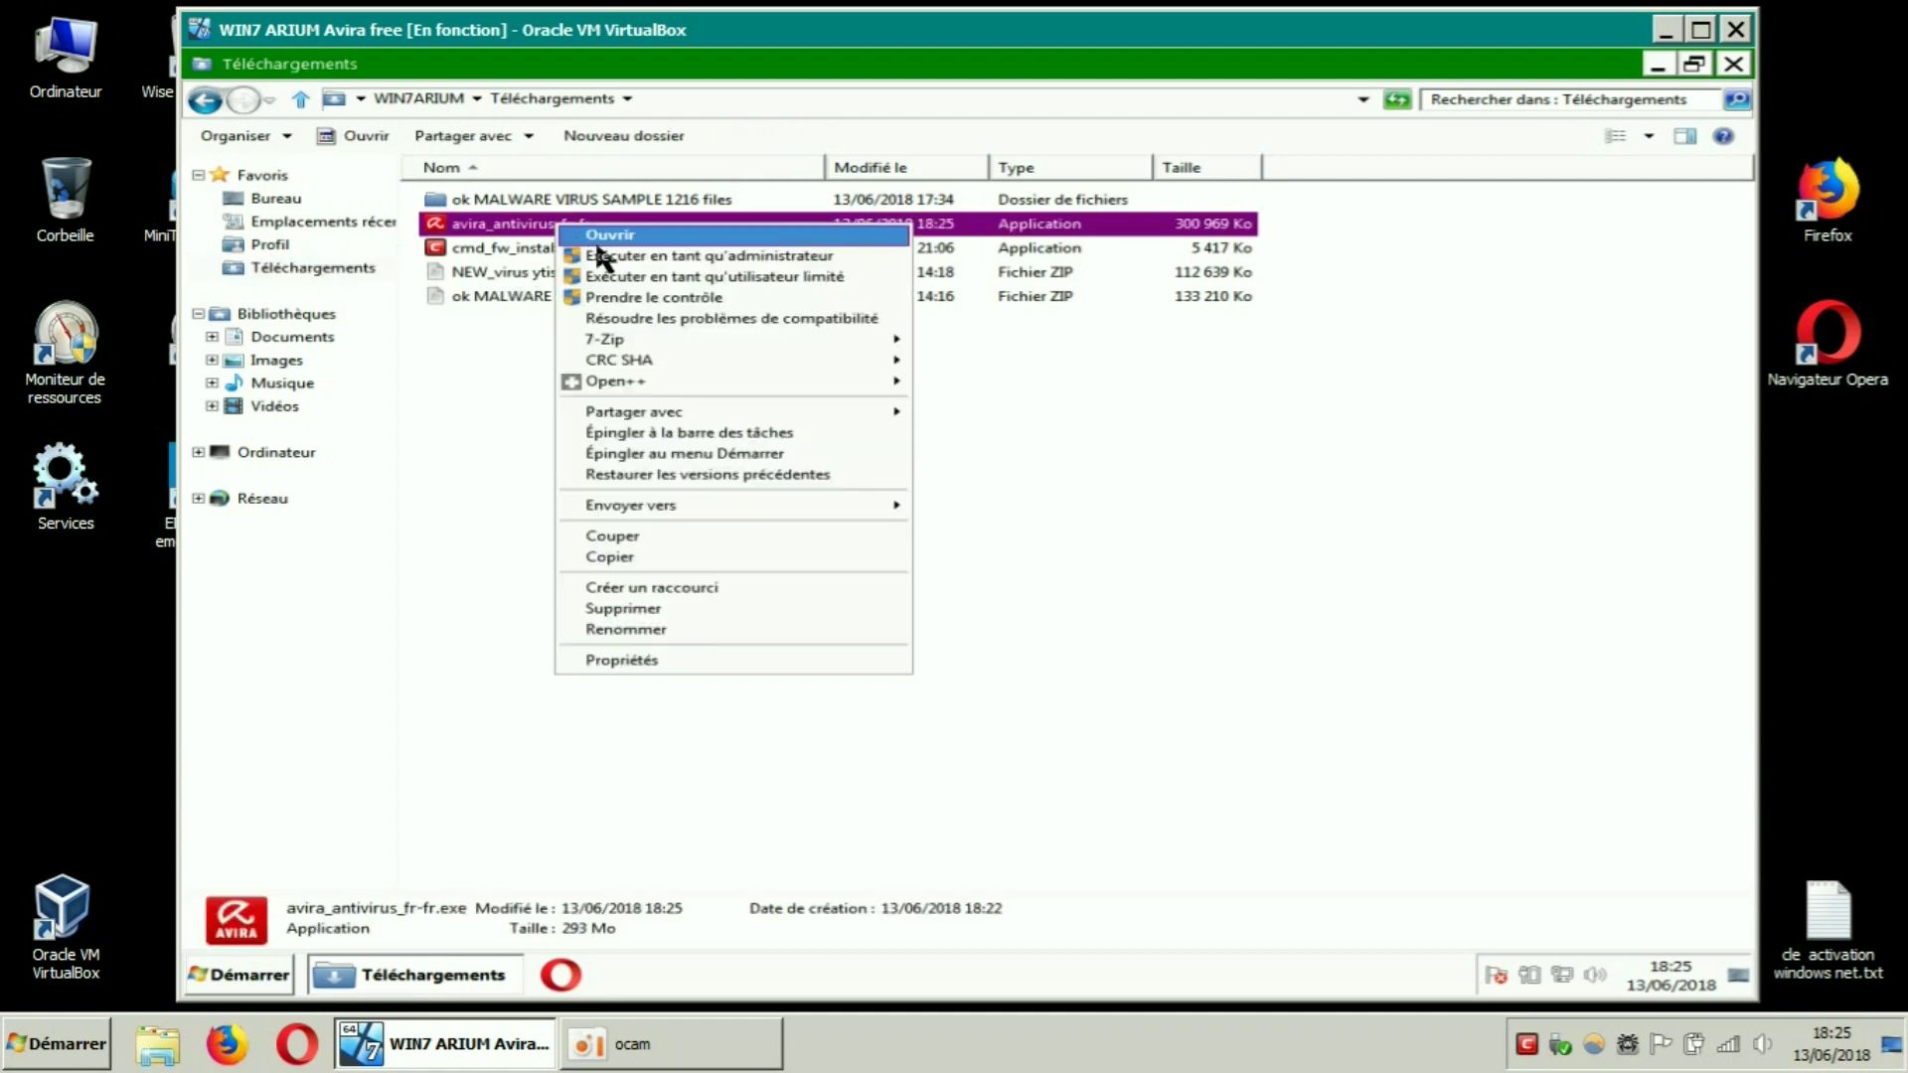
pyautogui.click(492, 366)
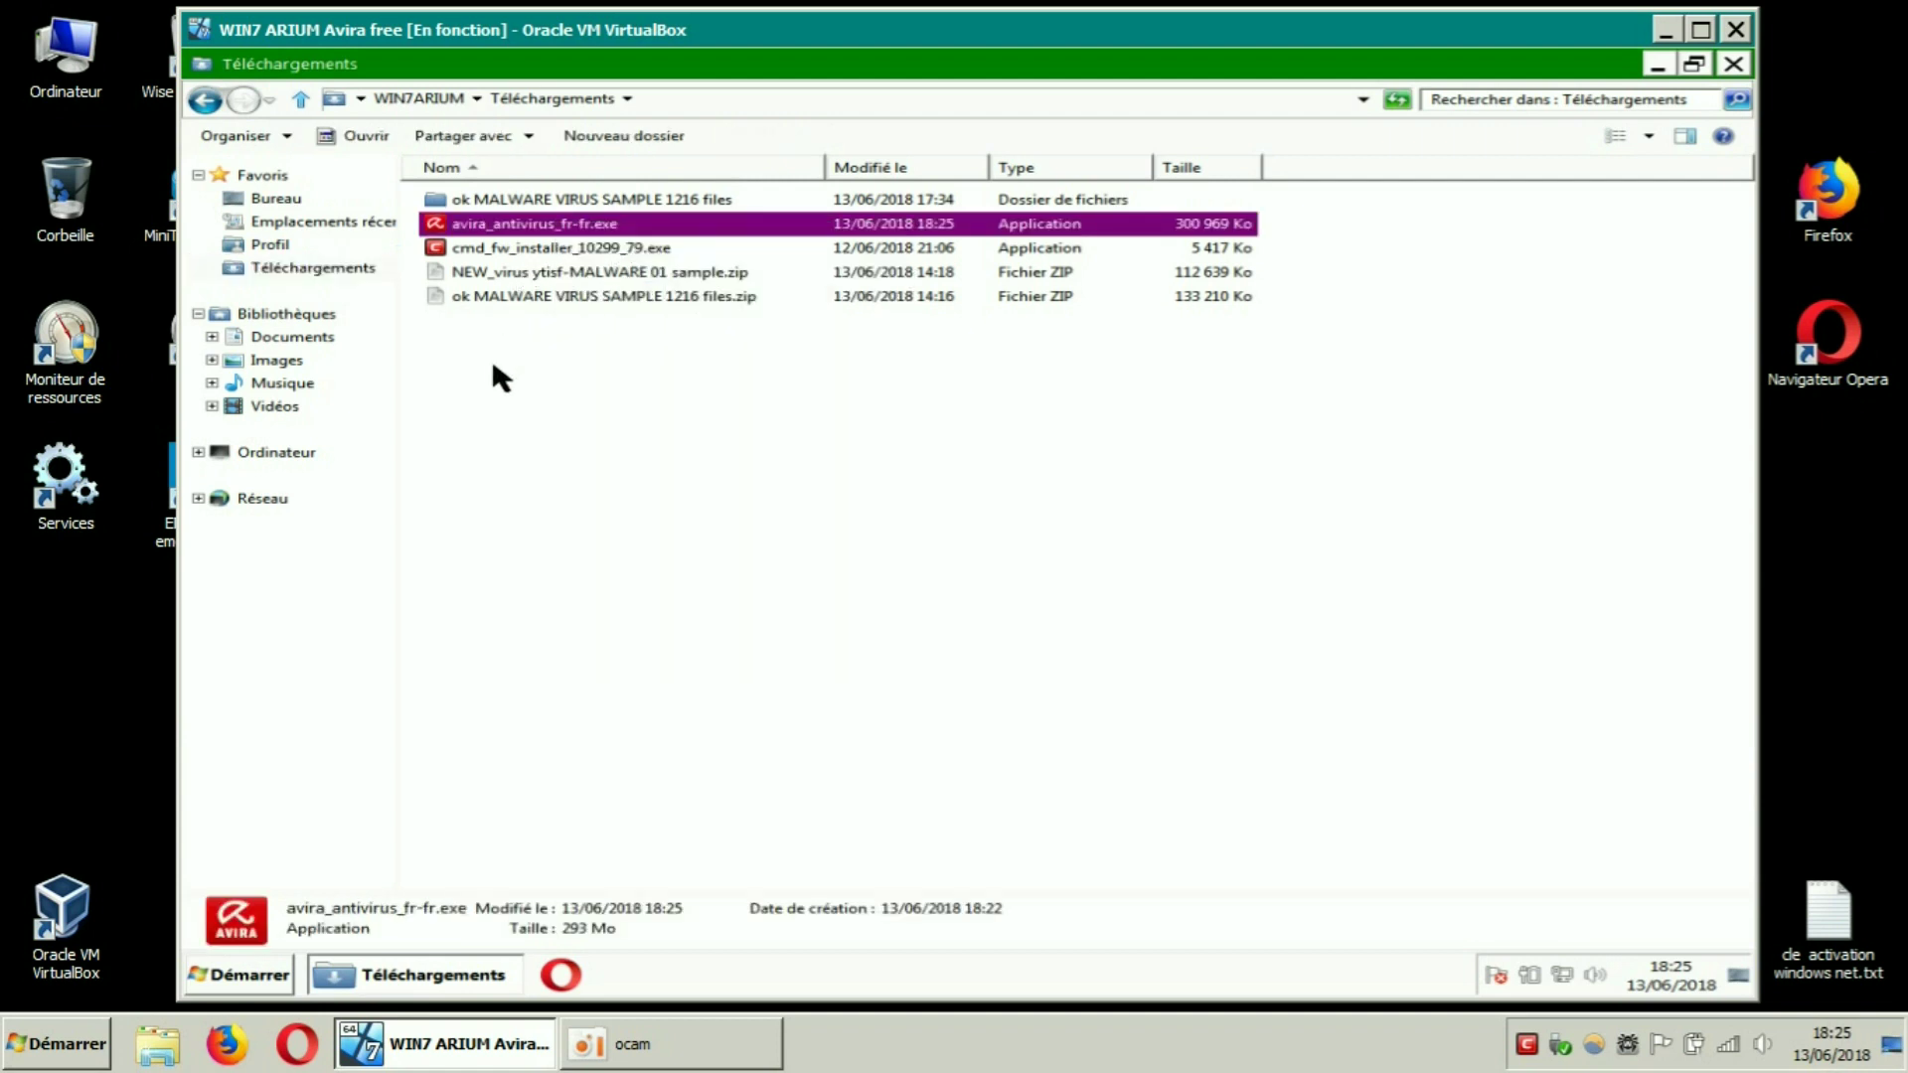
pyautogui.doubleClick(570, 225)
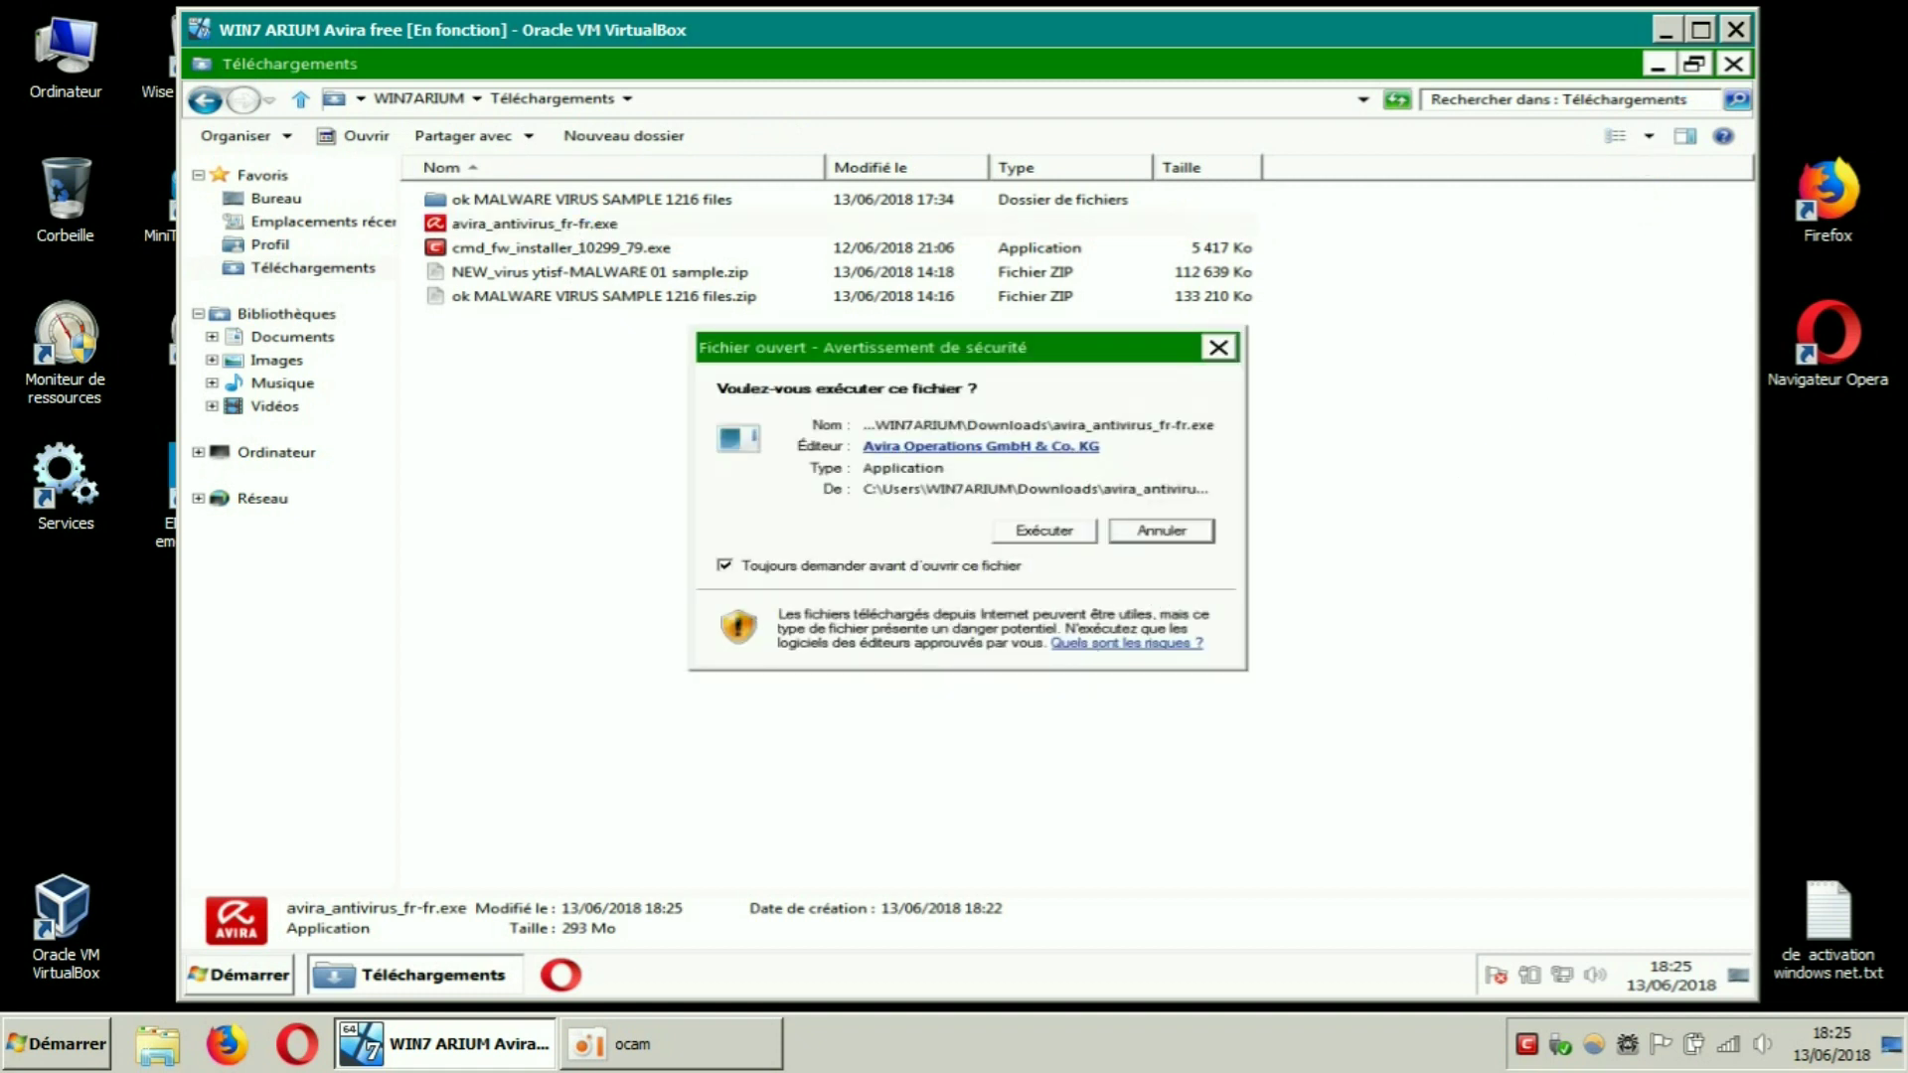
pyautogui.click(1045, 533)
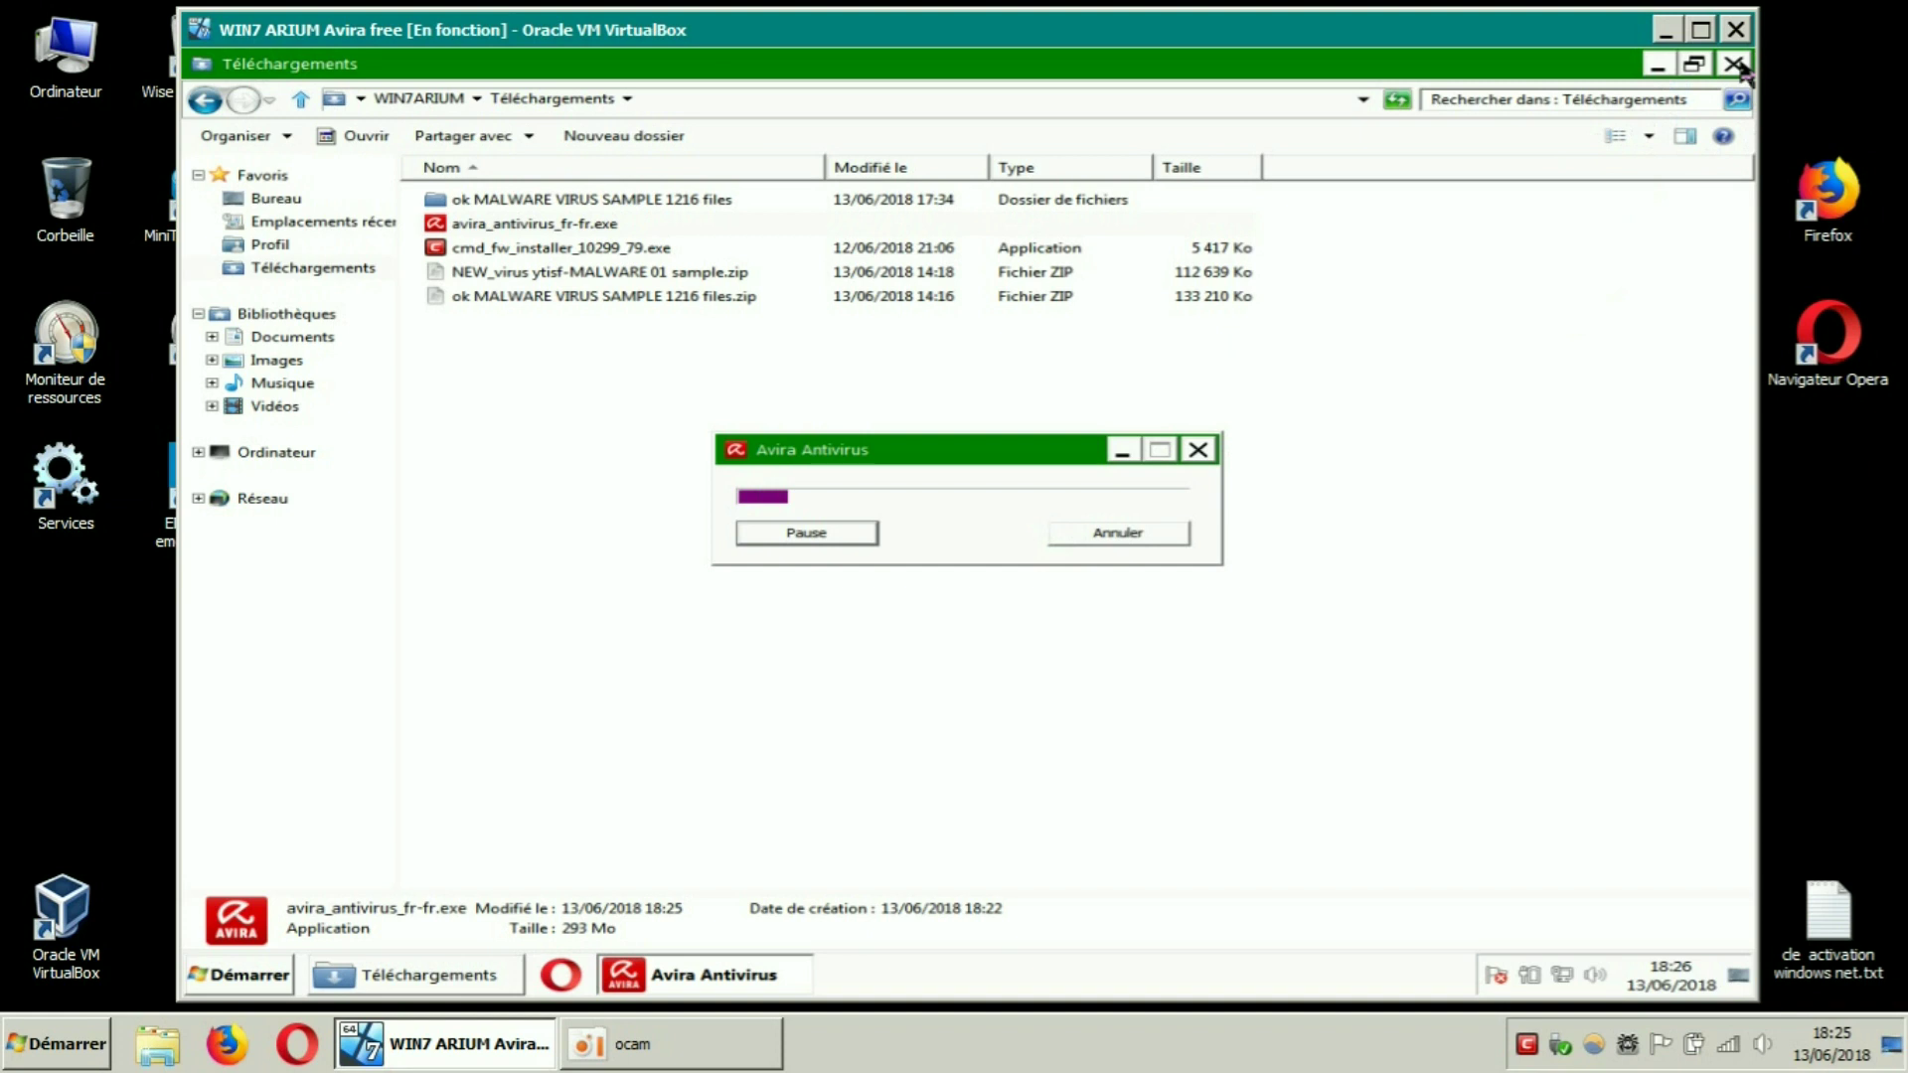
pyautogui.click(1735, 64)
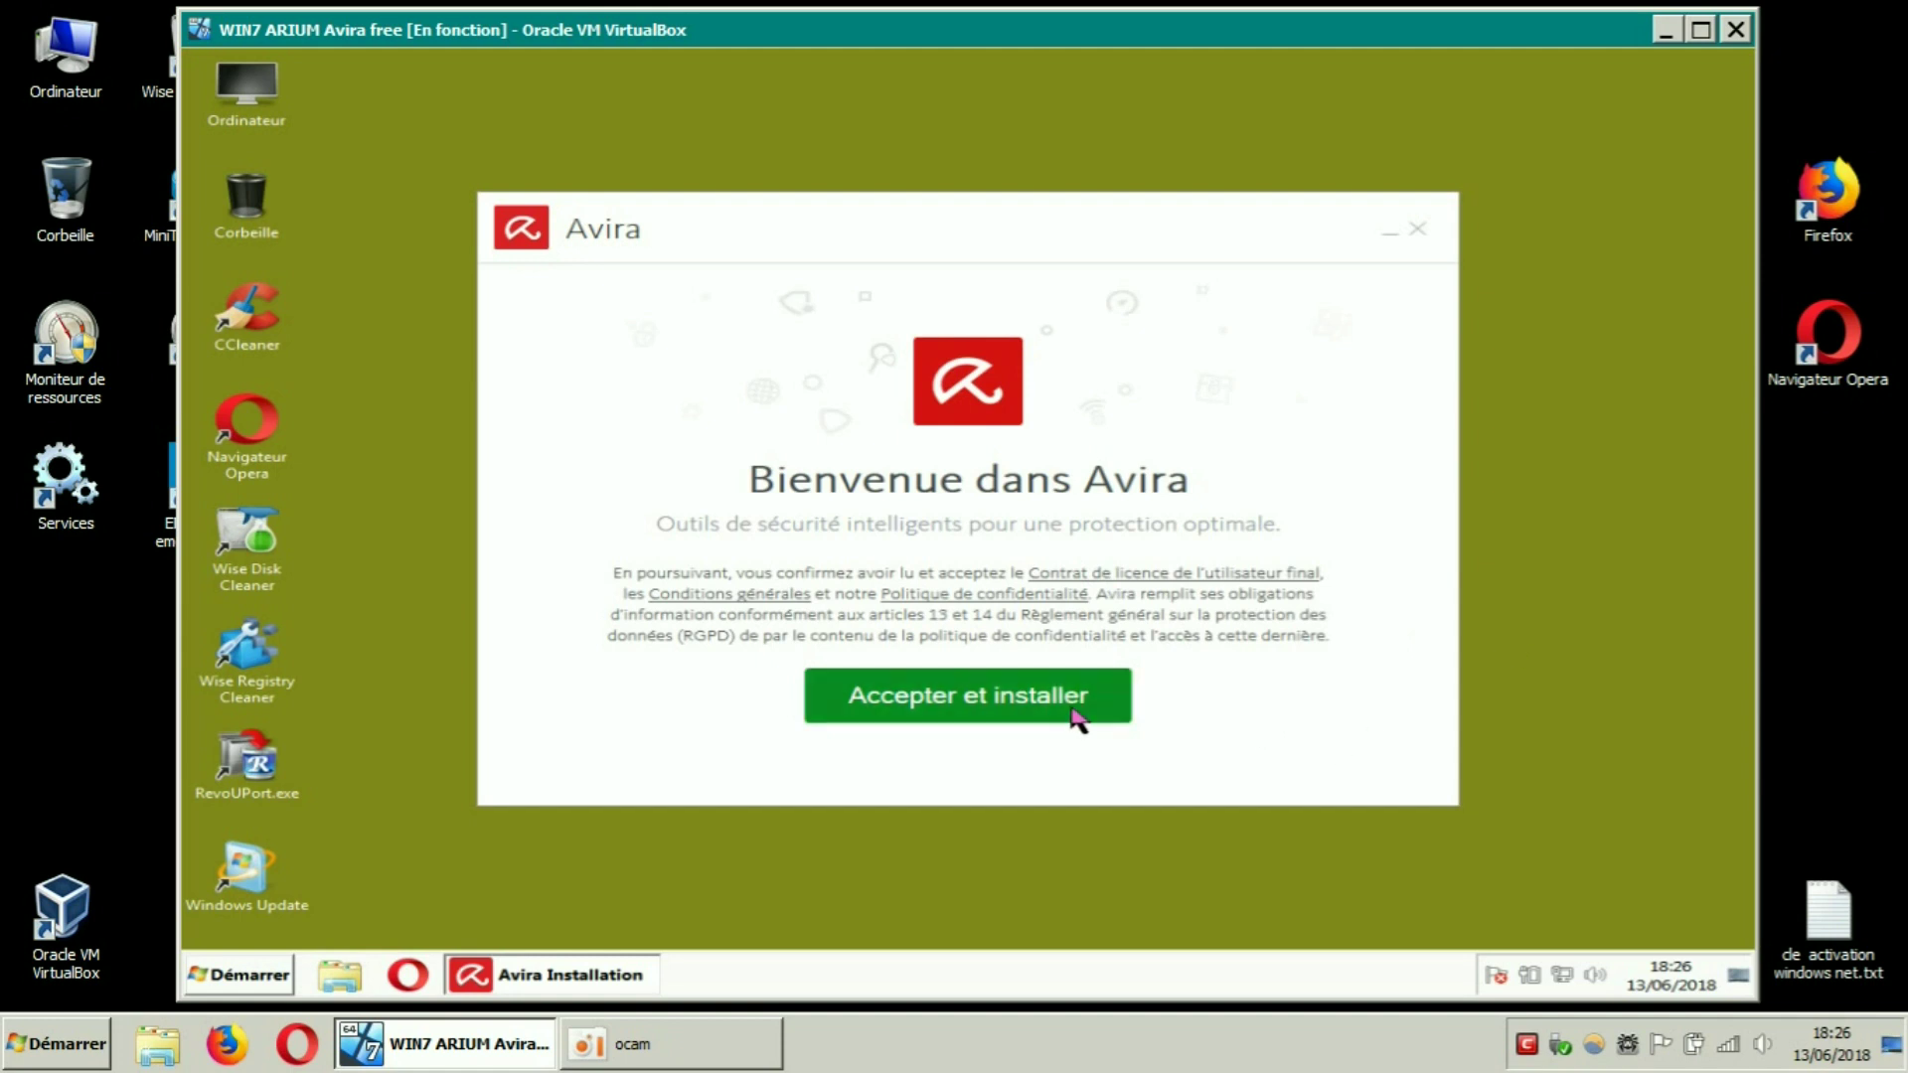
pyautogui.click(972, 706)
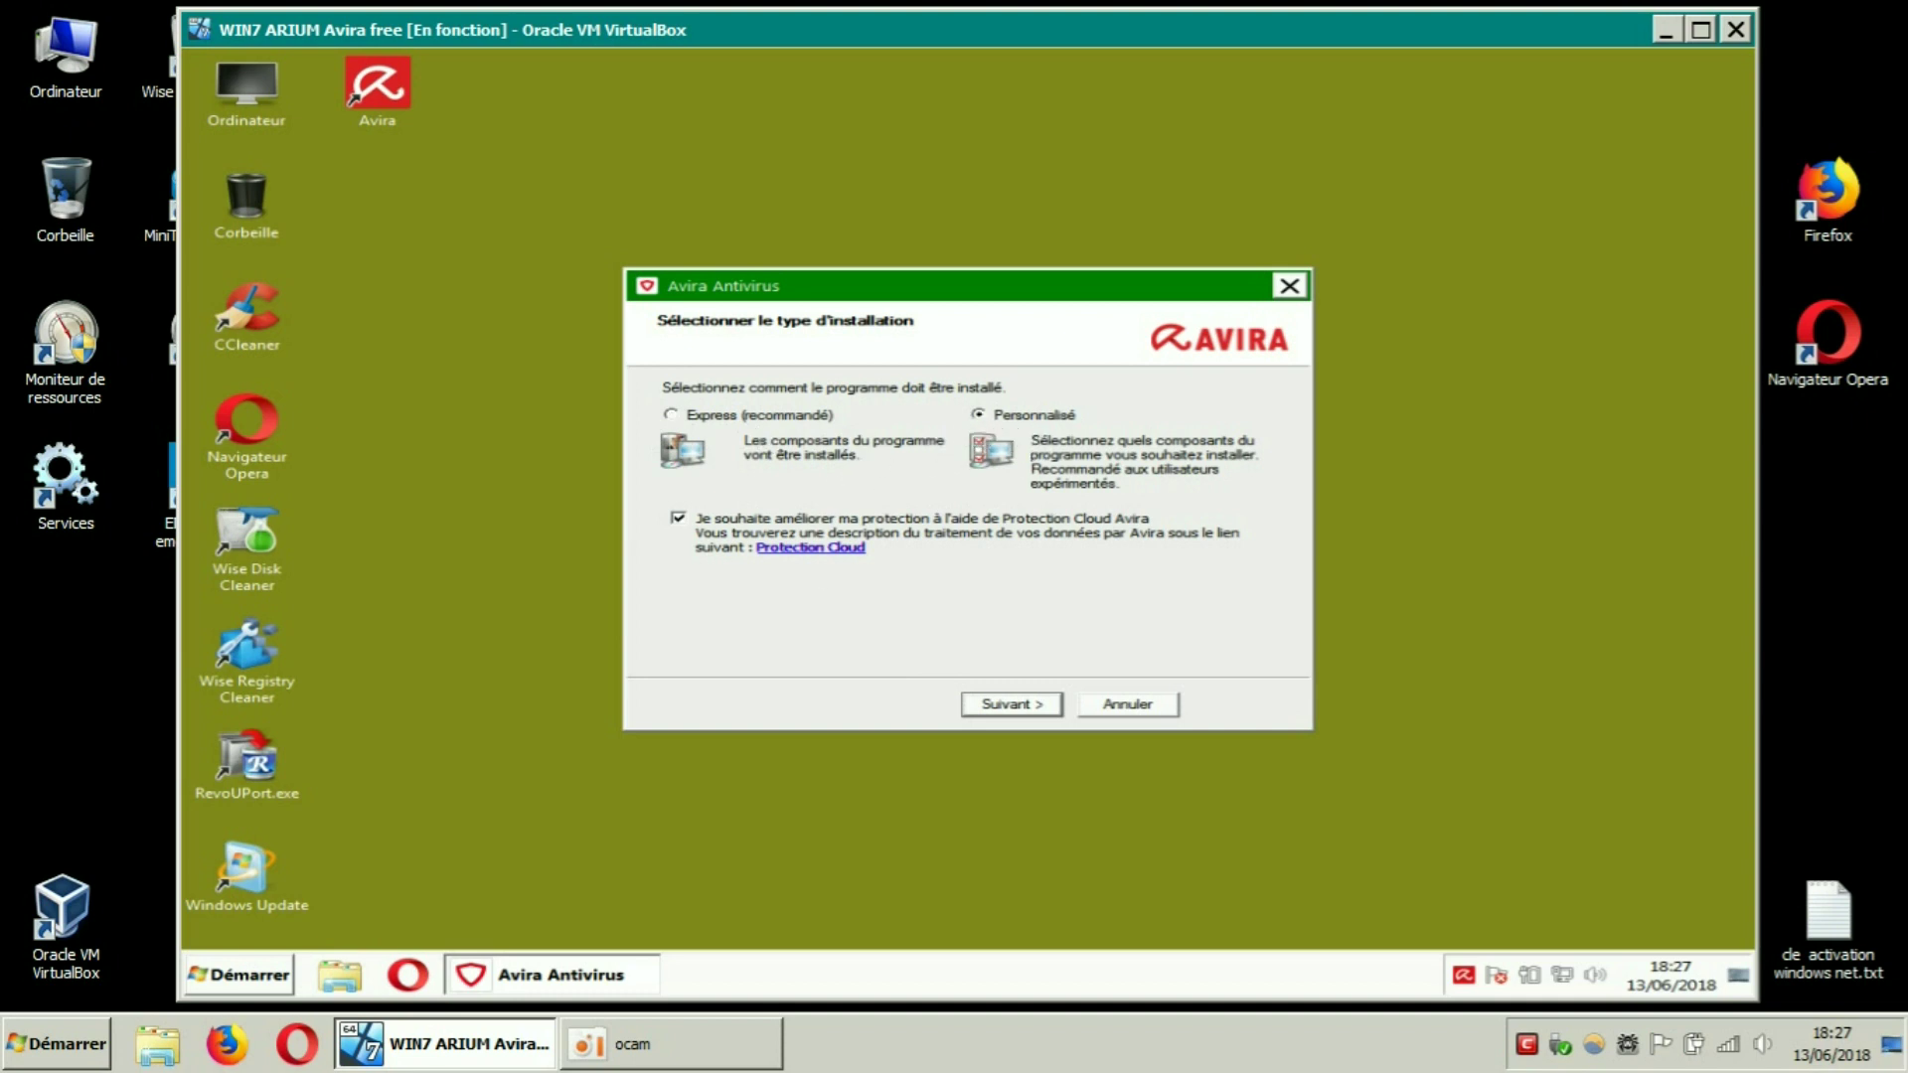
# Continue the custom installation in the proposed target folder, leaving the Pare-feu Windows component out
pyautogui.click(994, 708)
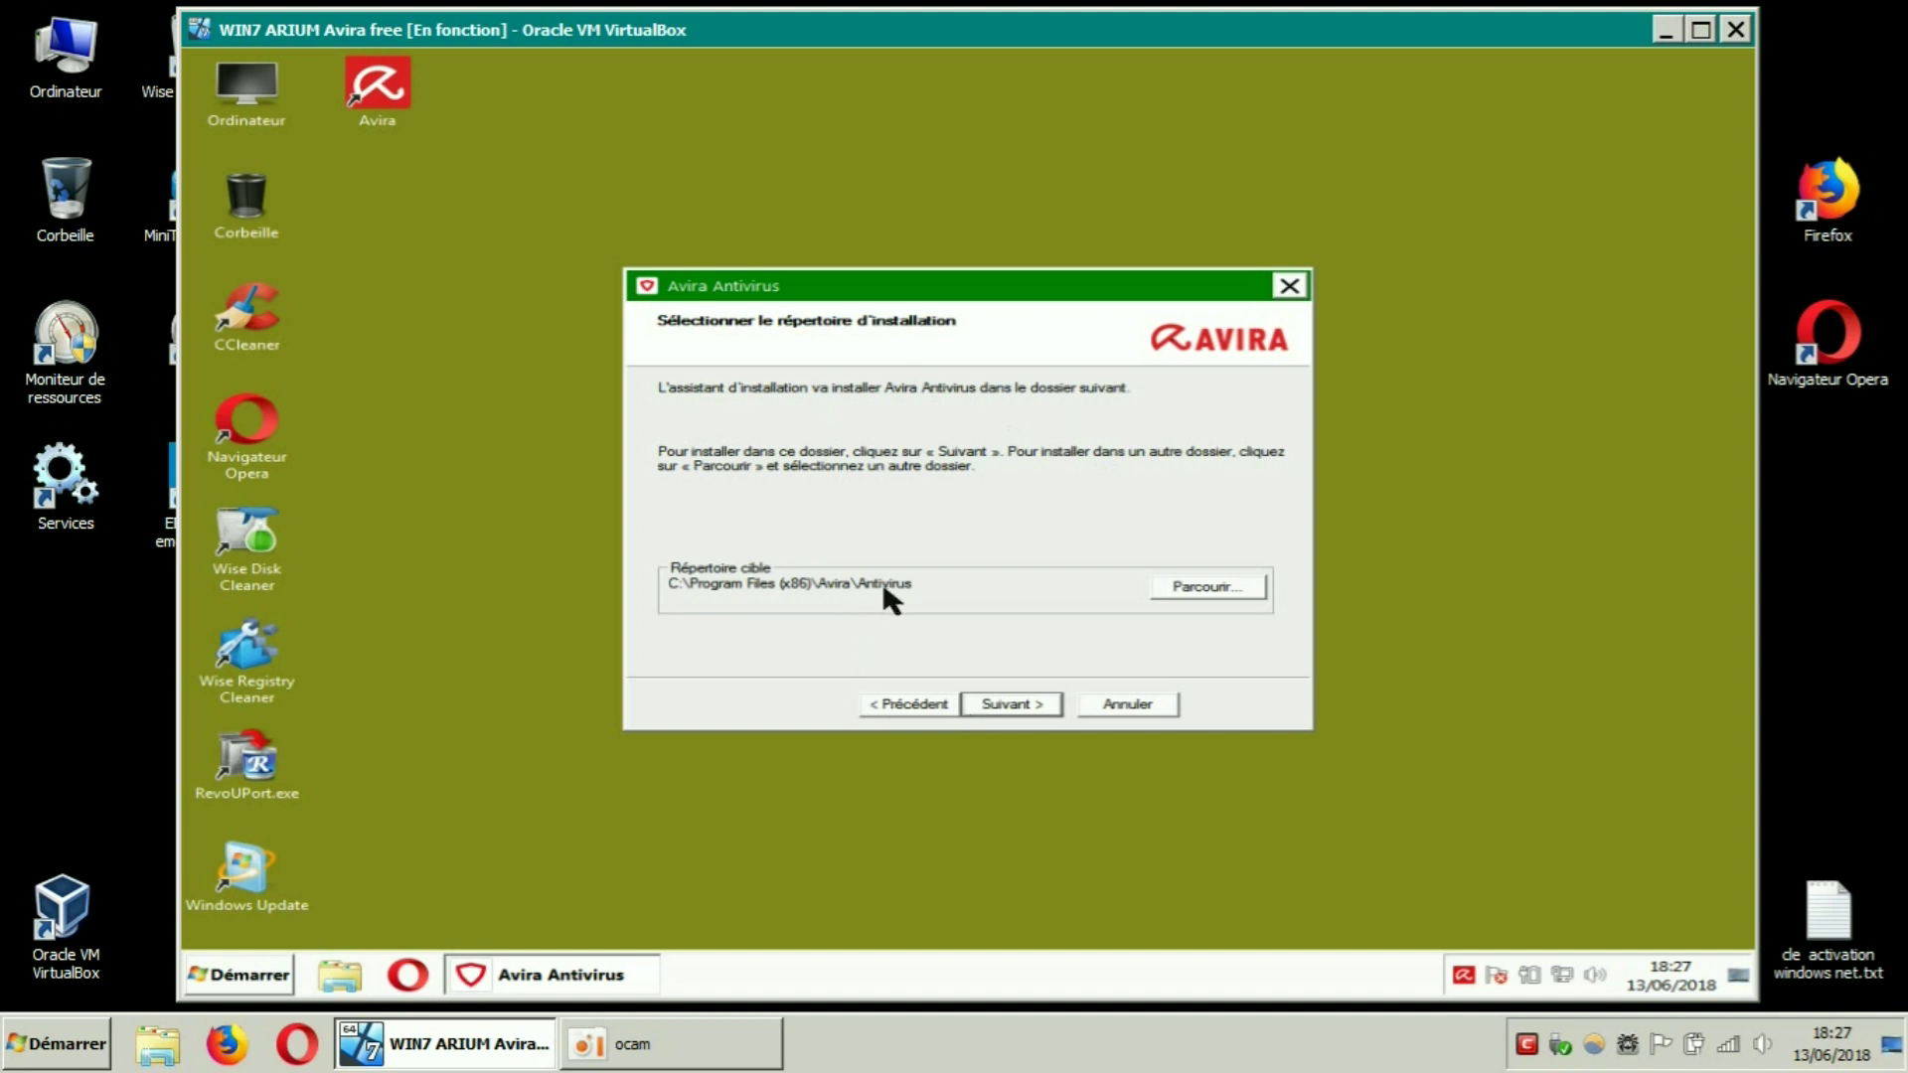
pyautogui.click(1023, 707)
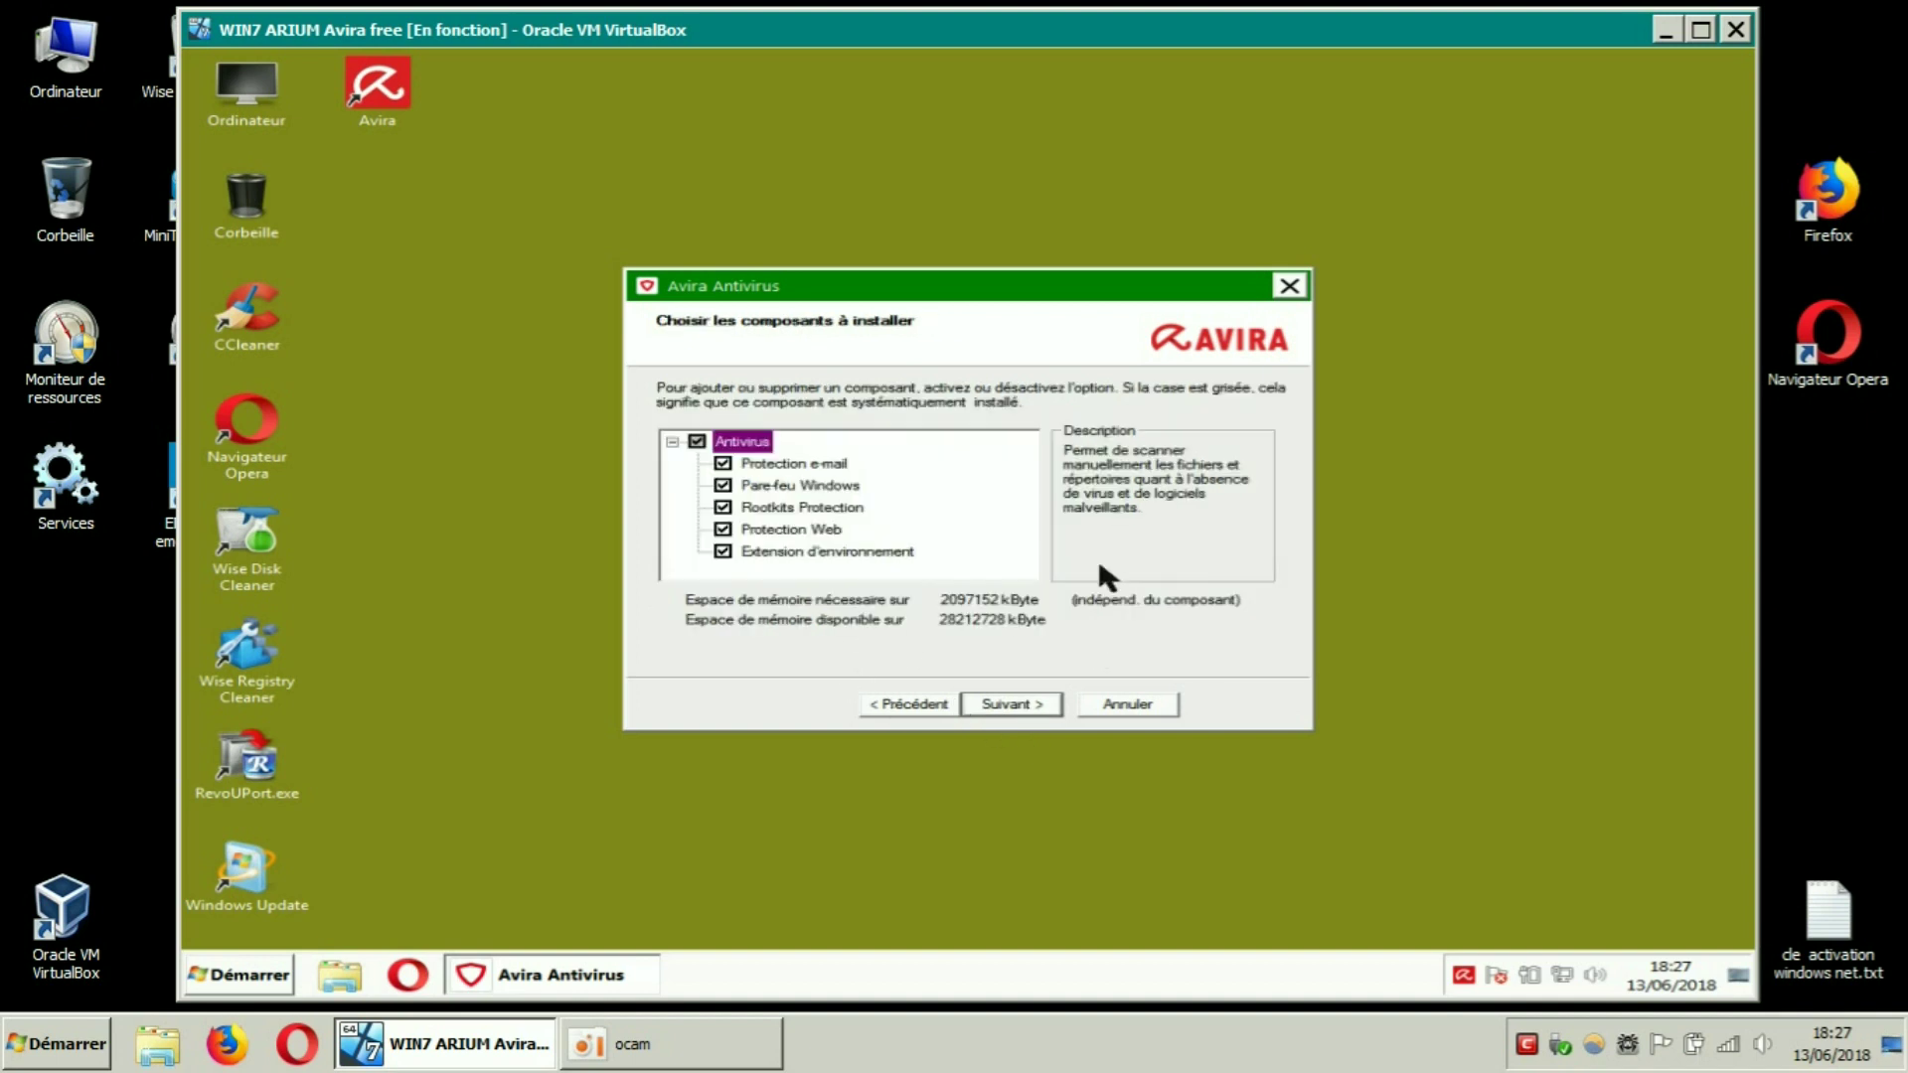
pyautogui.click(723, 486)
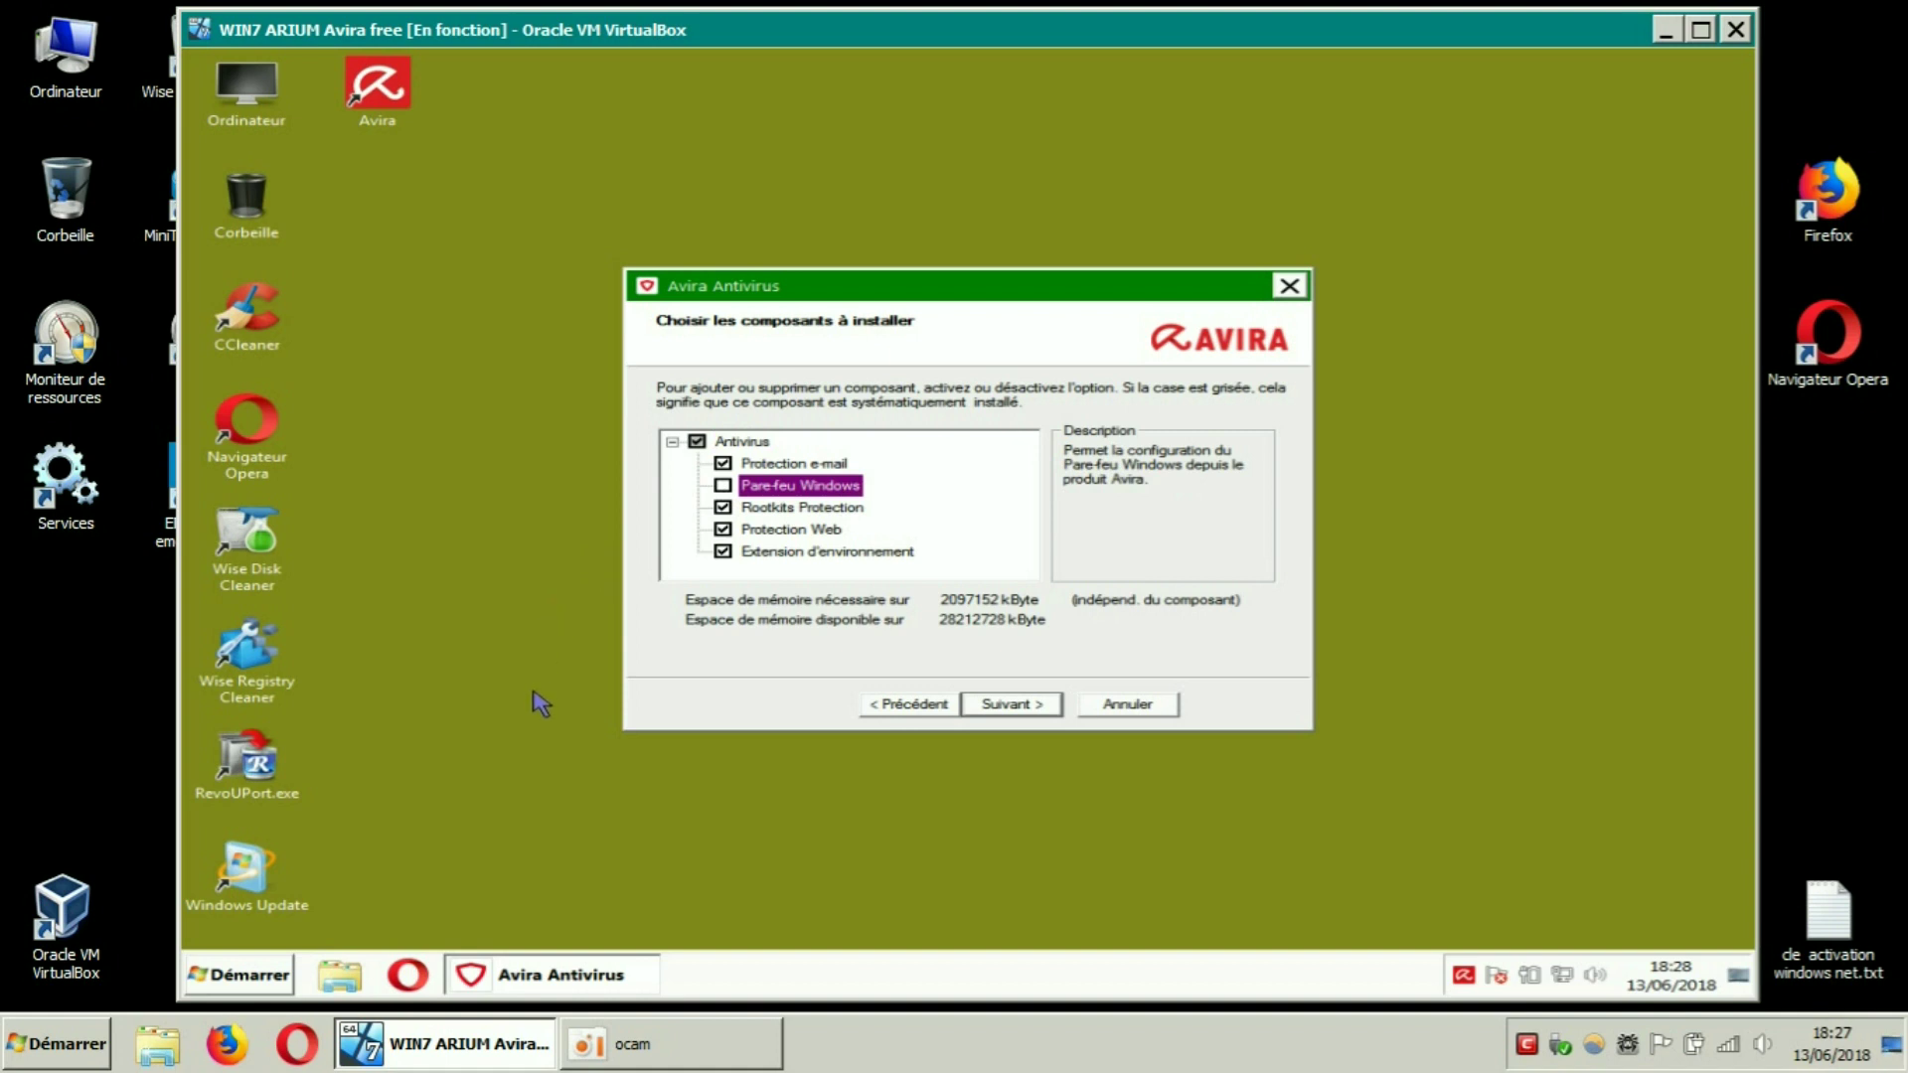
pyautogui.click(1009, 708)
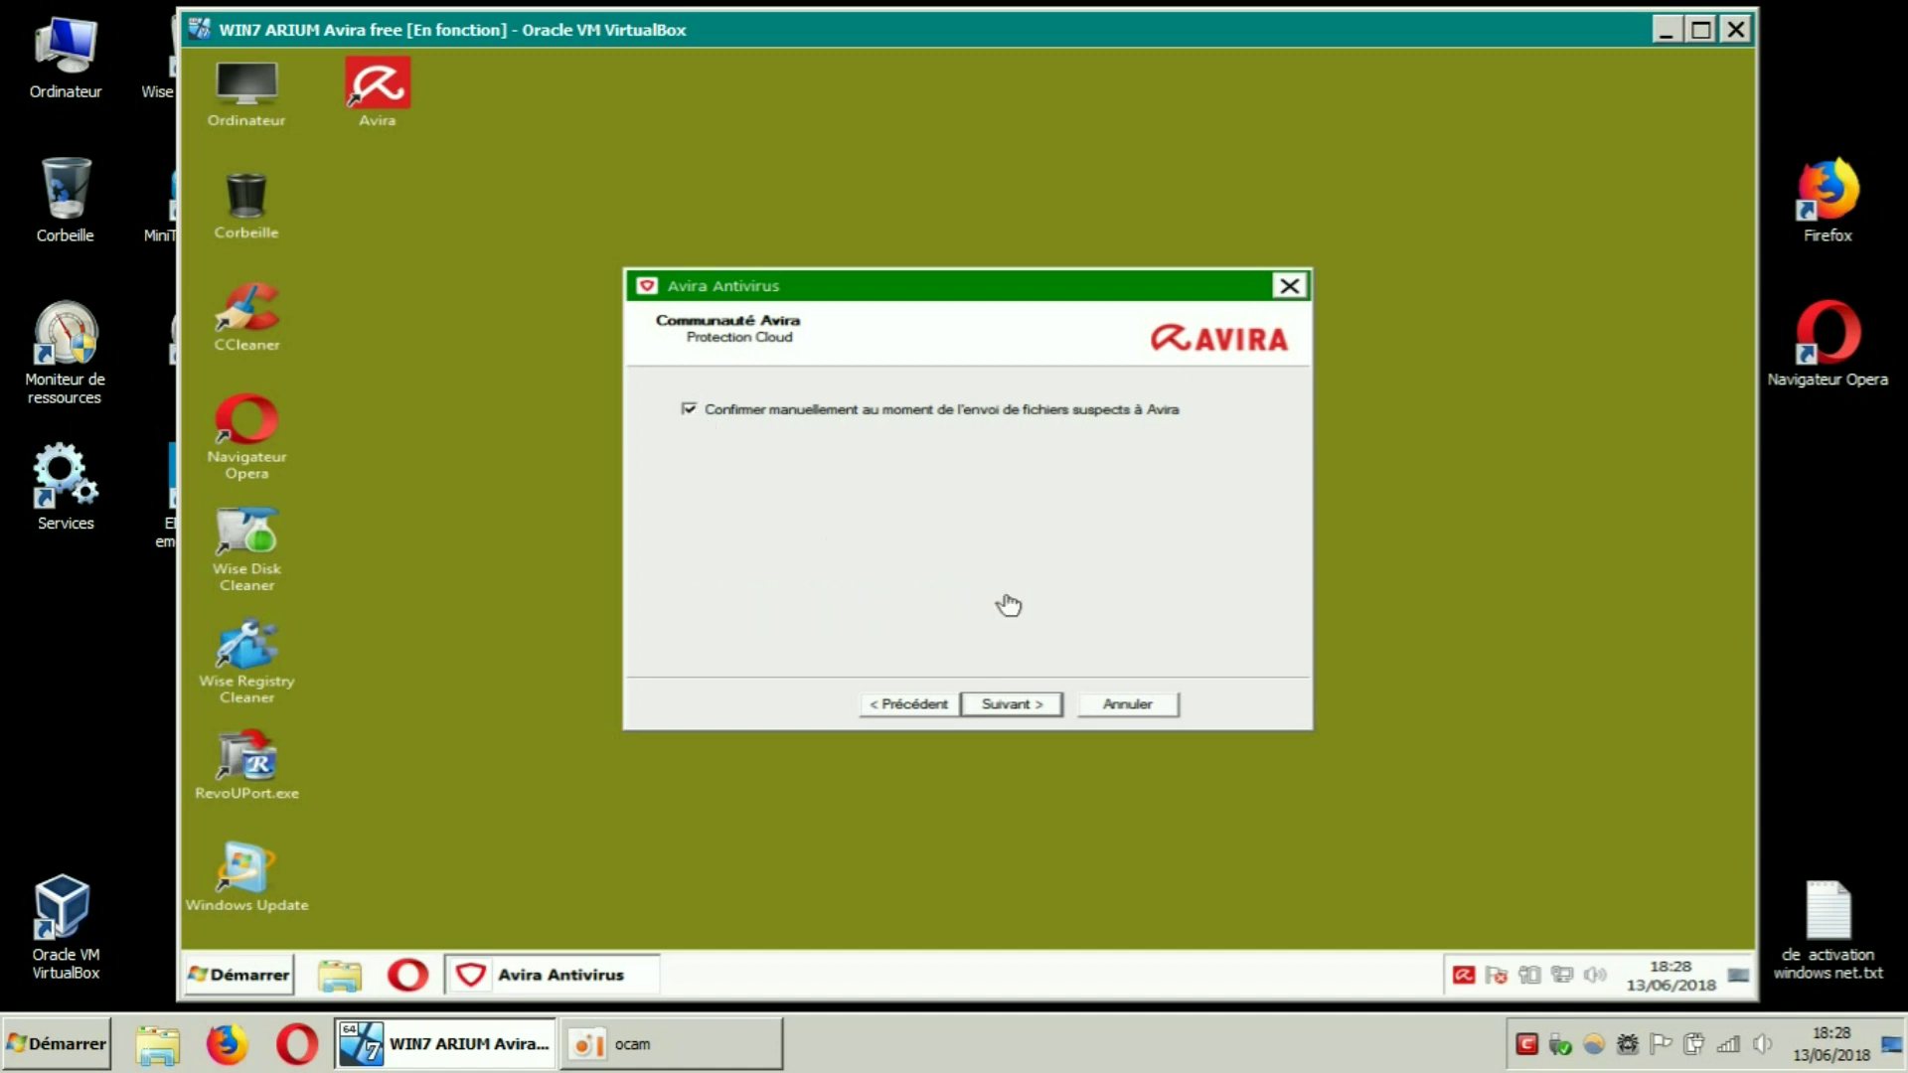
# Keep manual confirmation for suspicious files and the start-menu program group, choose Avira Free Antivirus as the licence, and skip user registration
pyautogui.click(1028, 707)
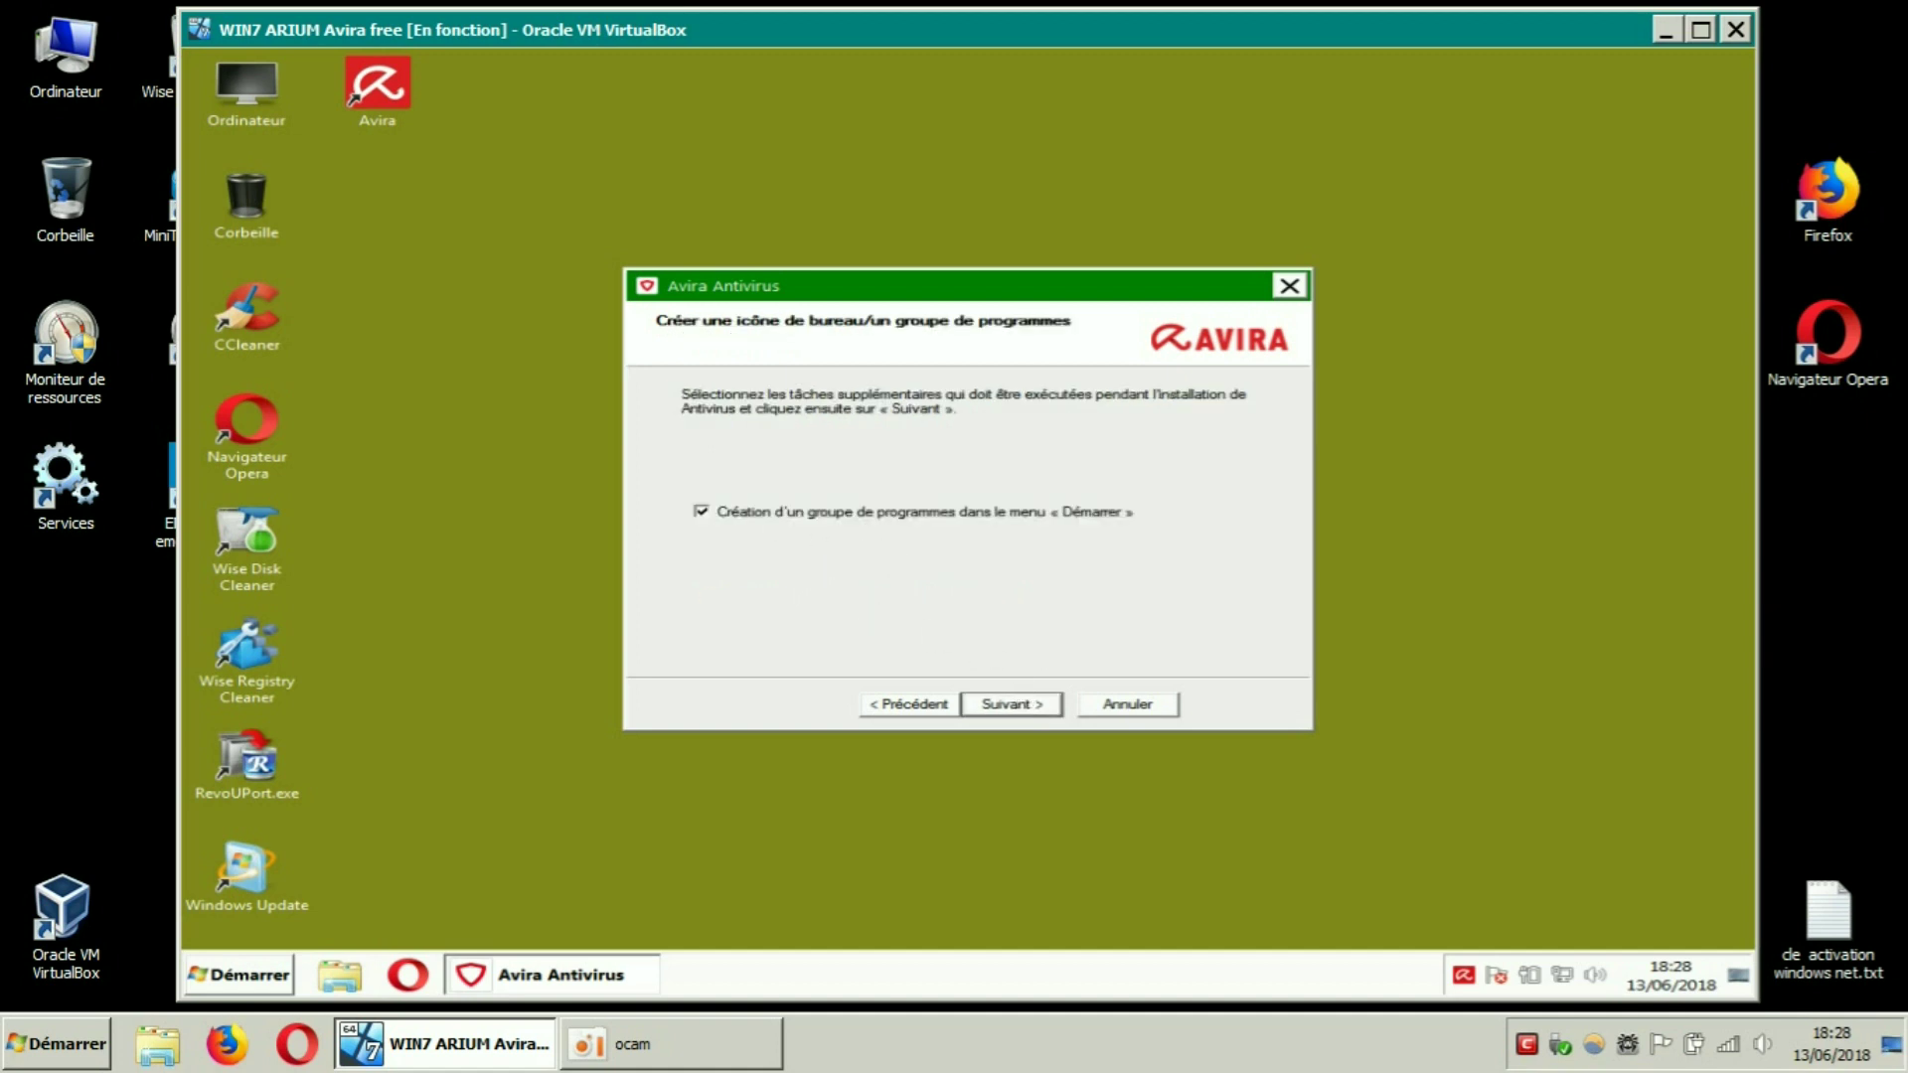
pyautogui.click(1007, 706)
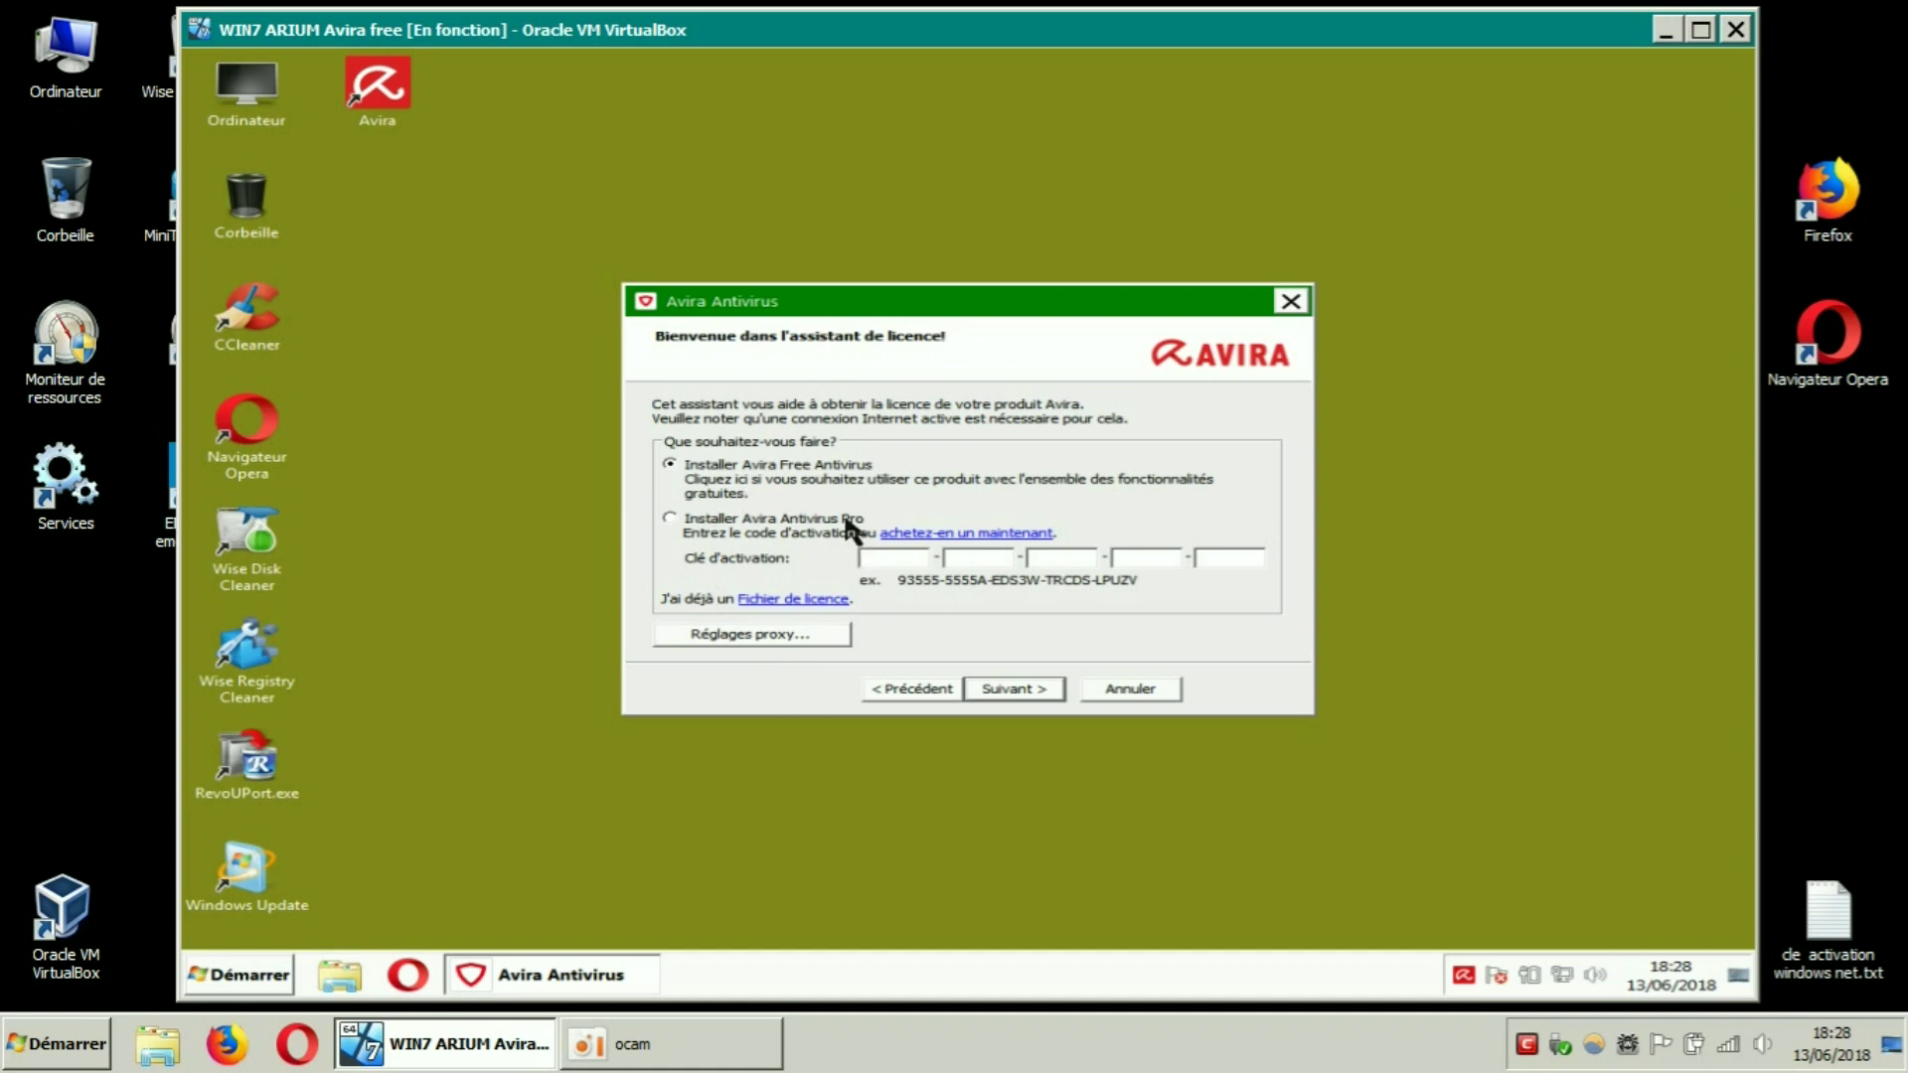
pyautogui.click(1022, 691)
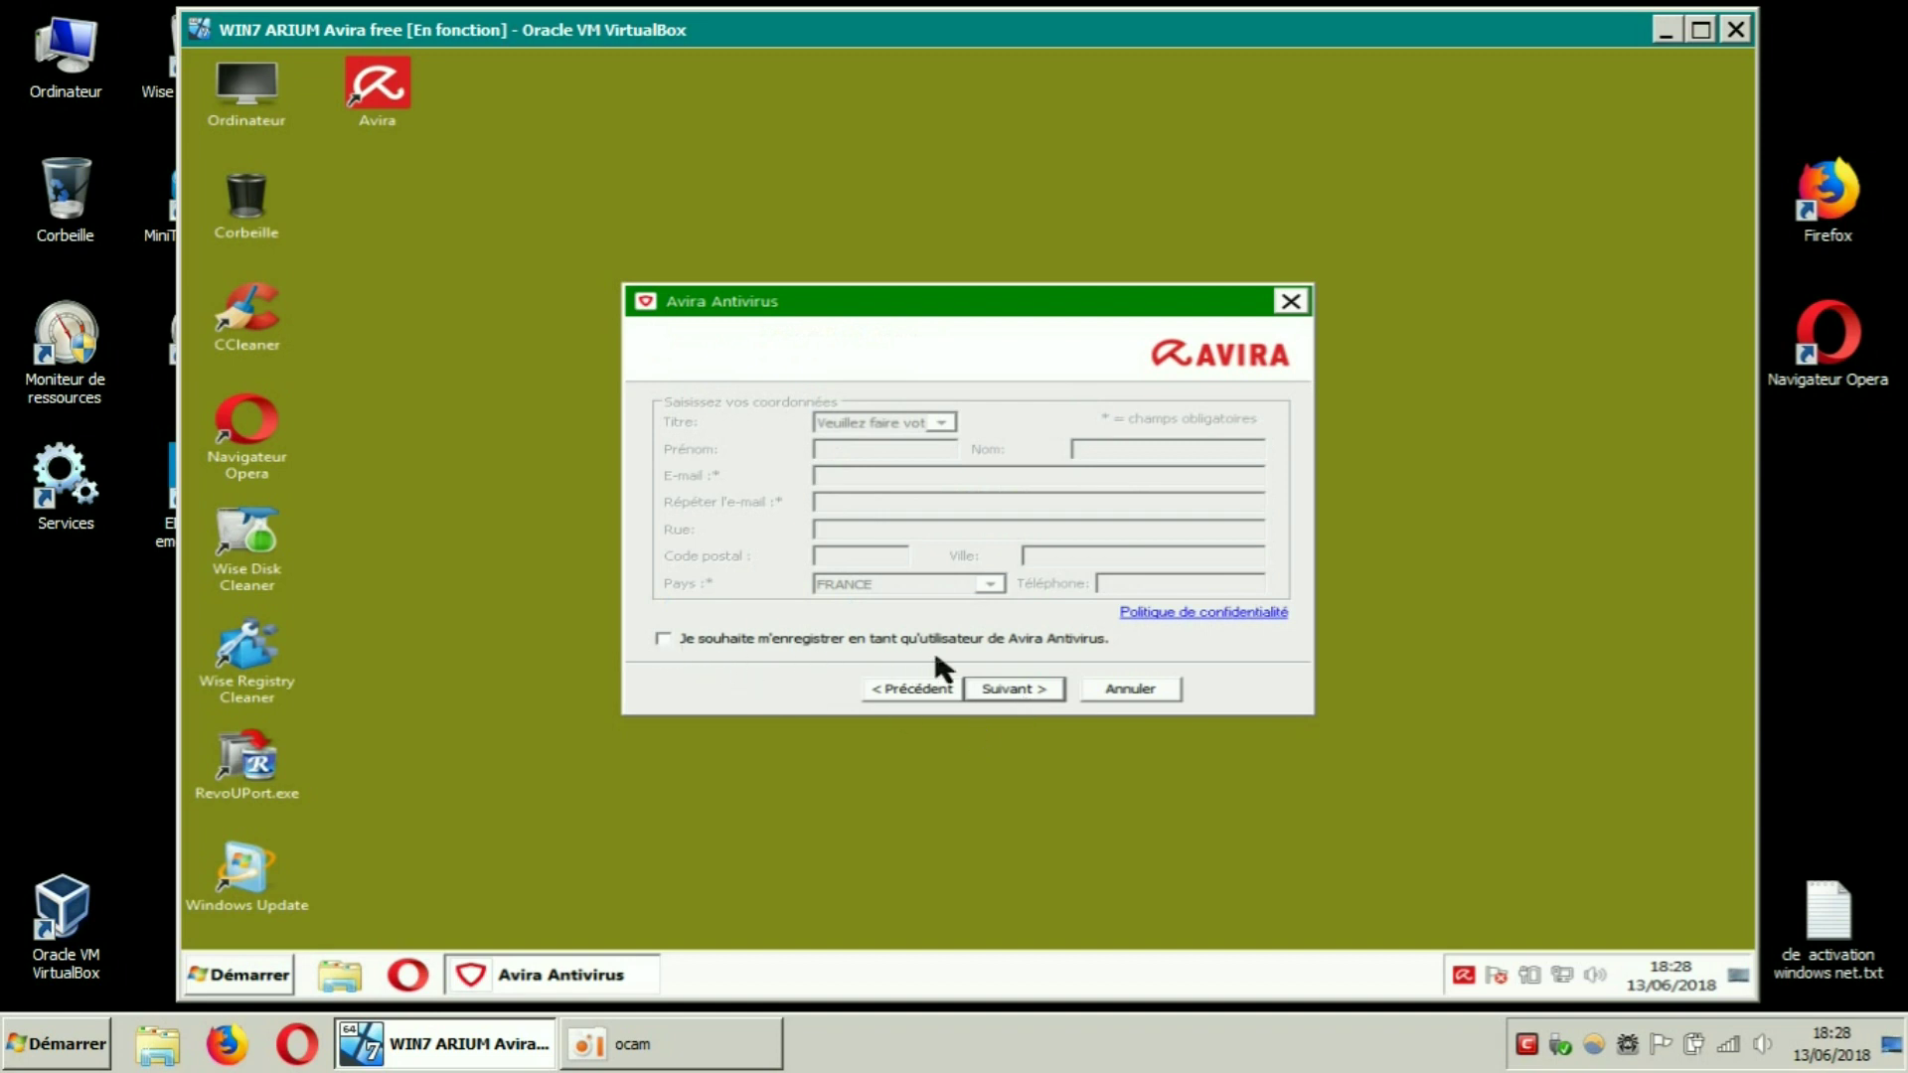
pyautogui.click(1008, 690)
pyautogui.click(1006, 690)
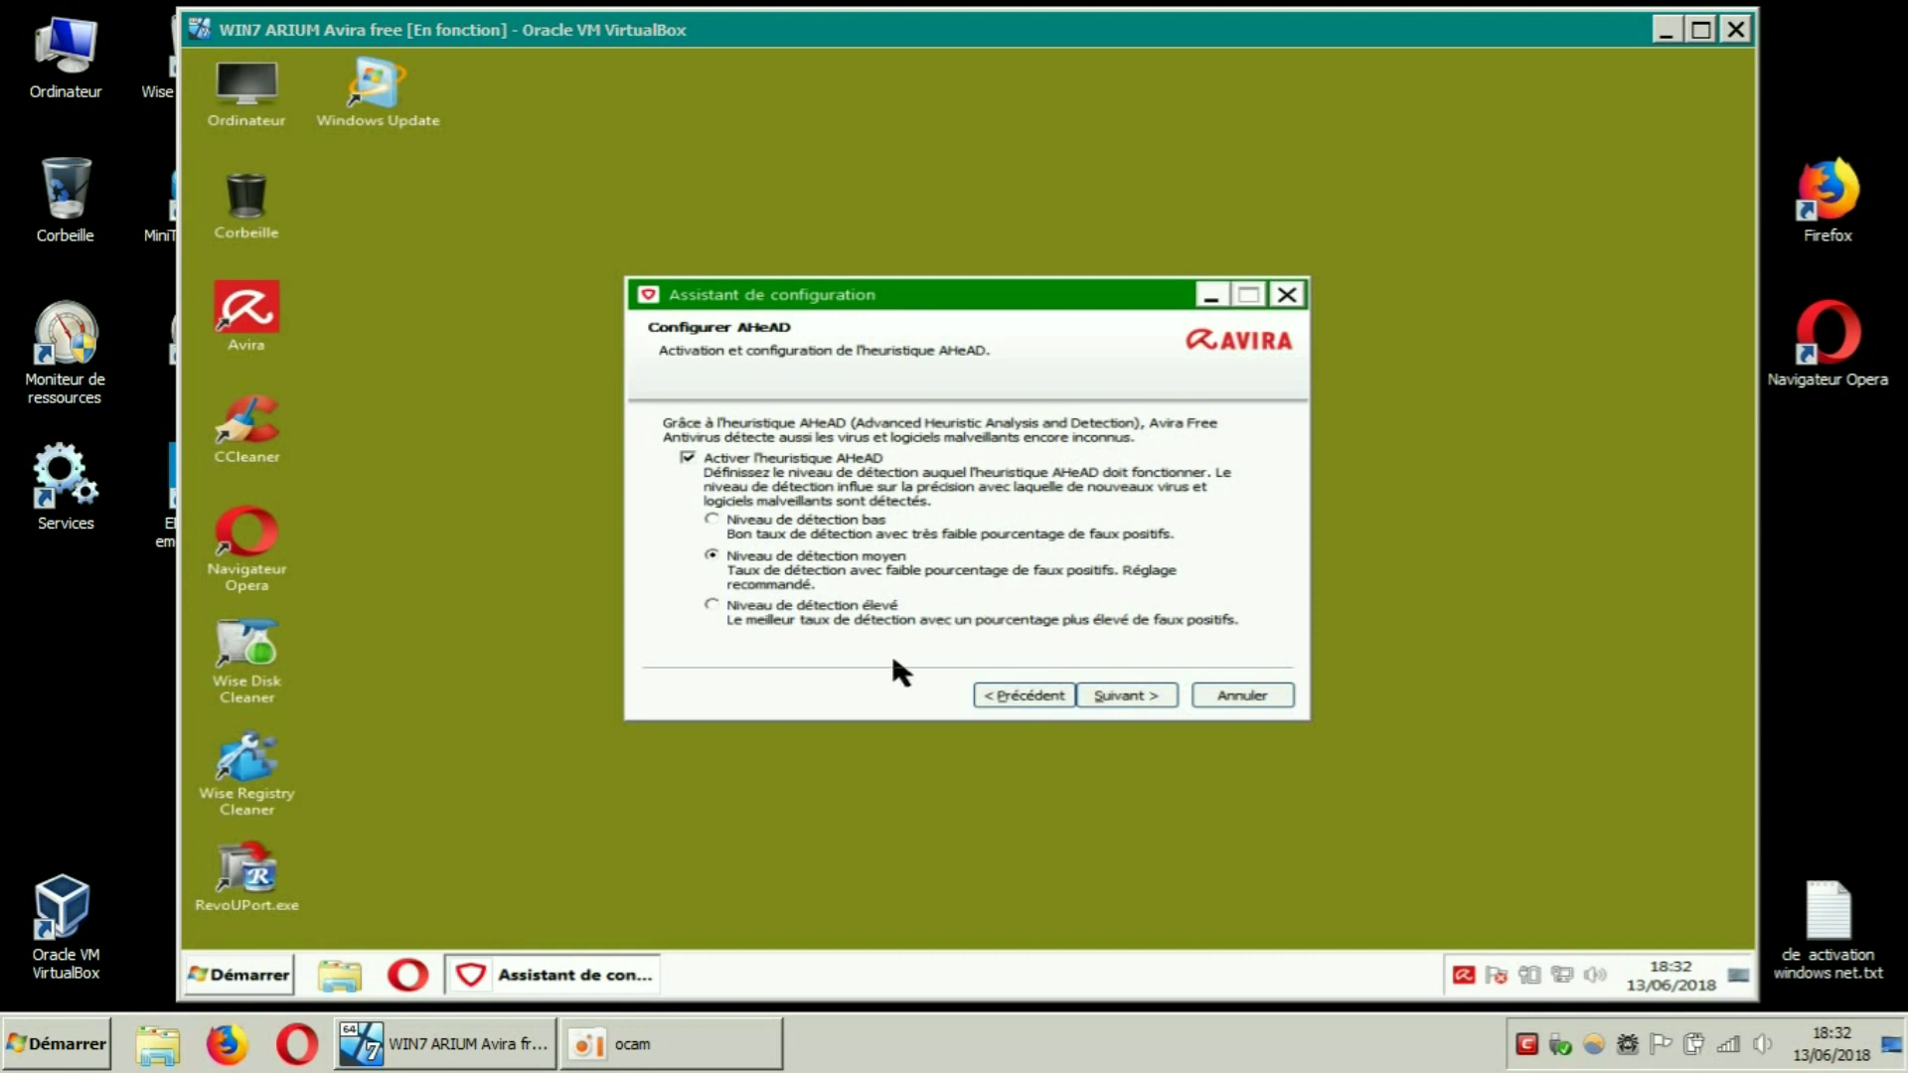
# Complete the configuration wizard with medium AHeAD detection, all extended danger categories selected, and no quick system scan
pyautogui.click(1123, 702)
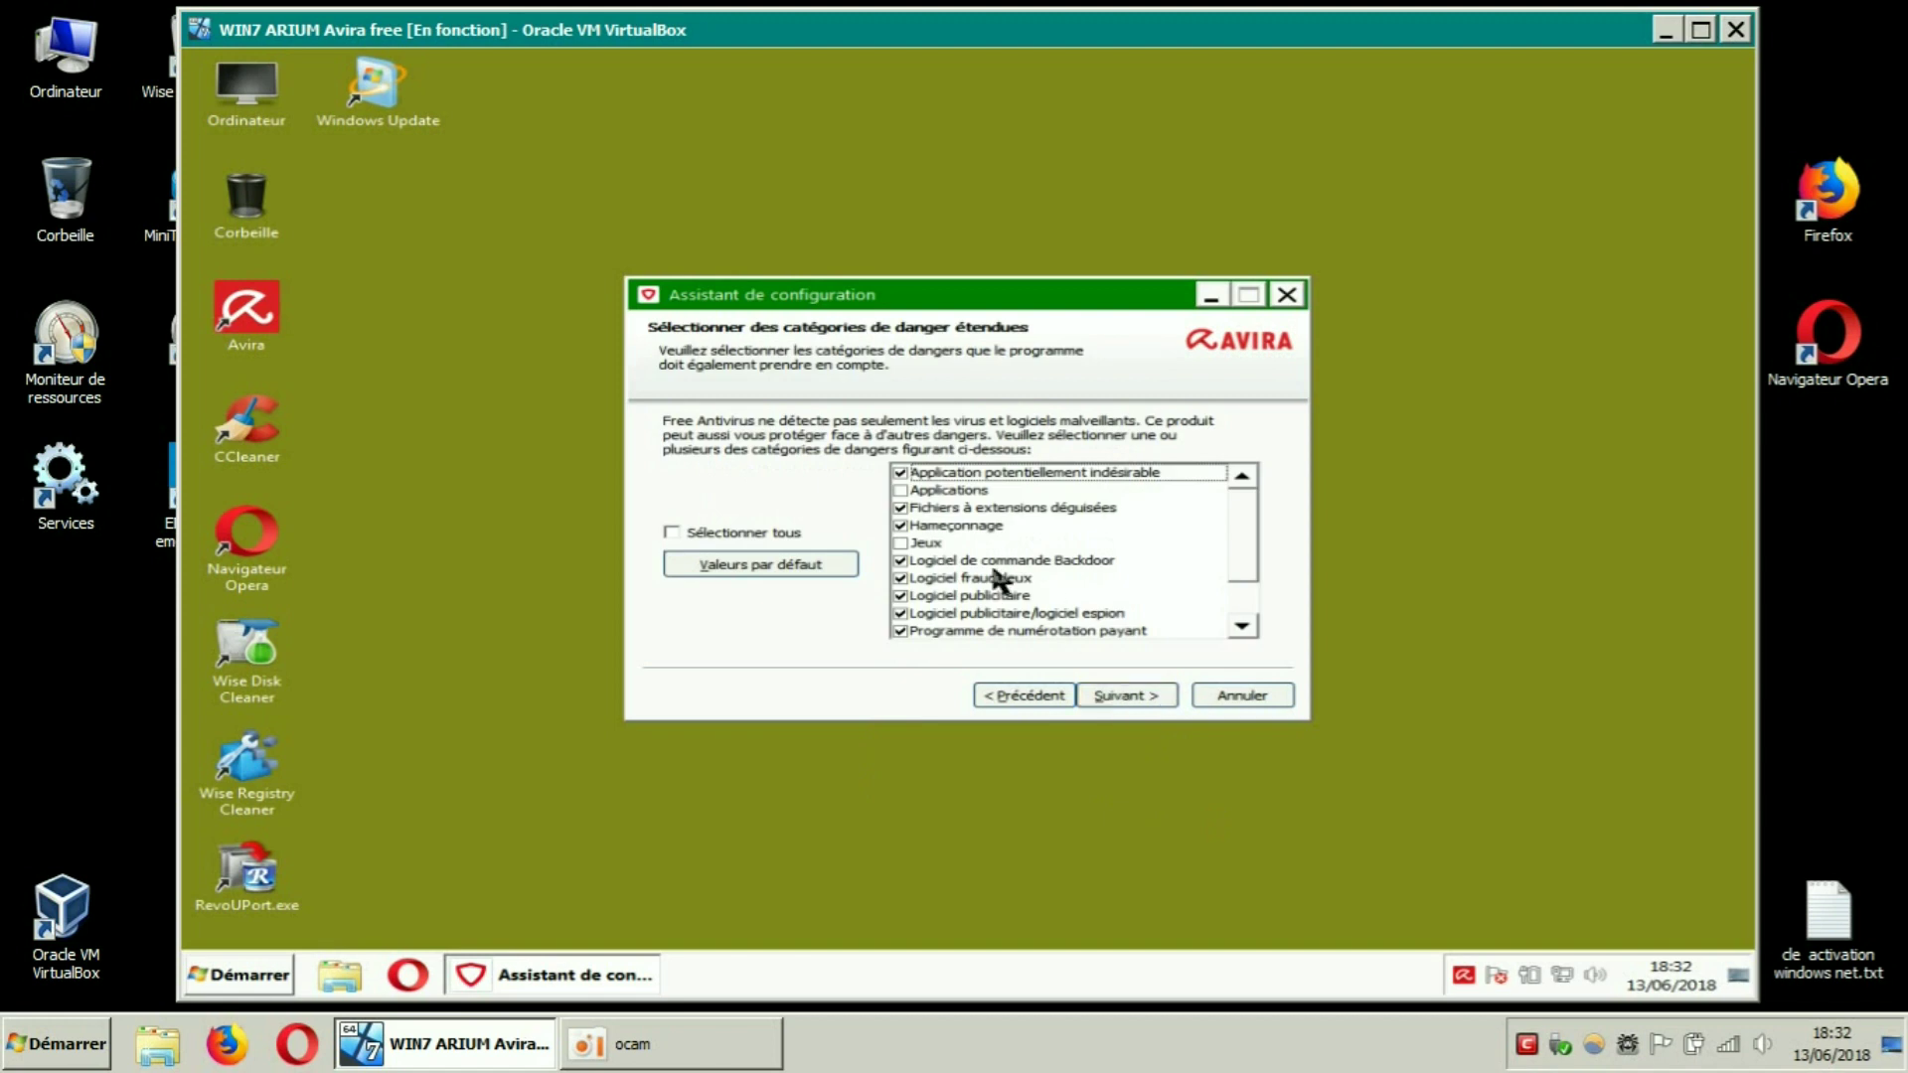
pyautogui.click(673, 532)
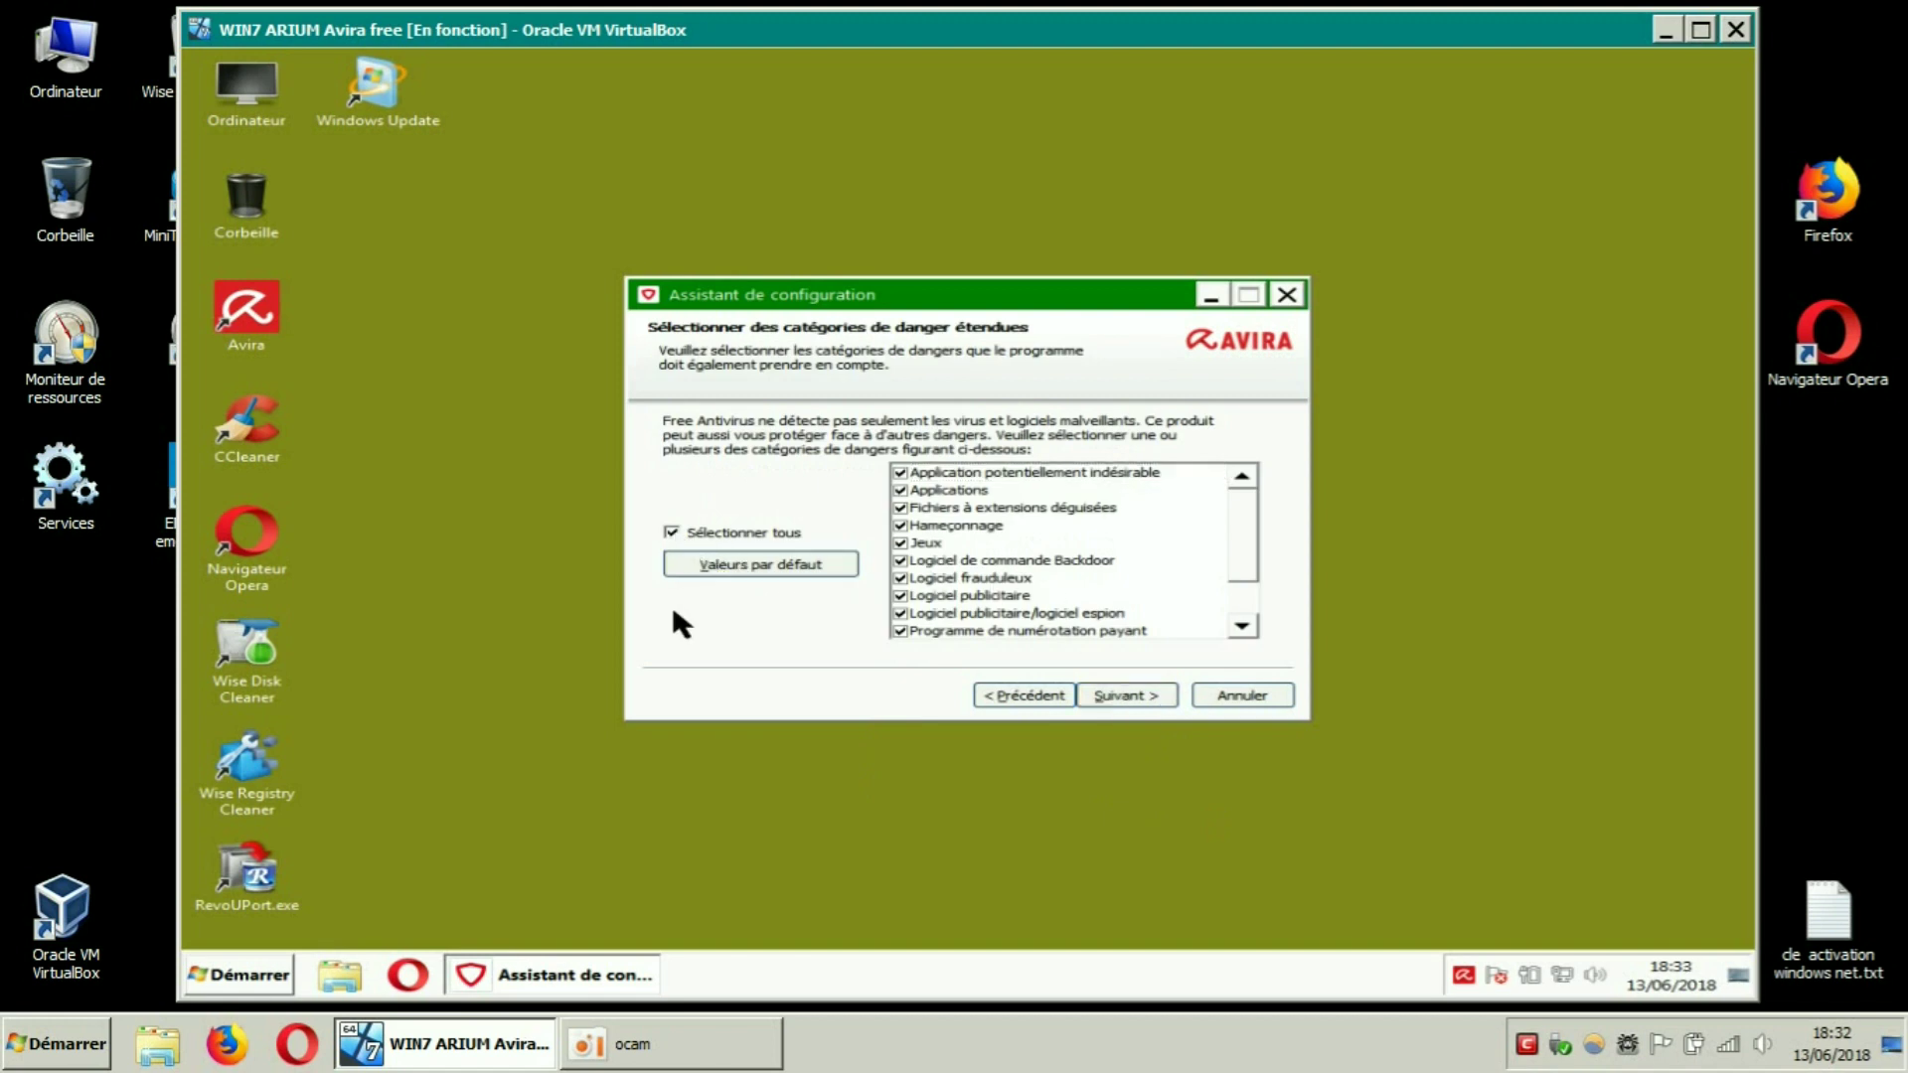
pyautogui.click(1135, 700)
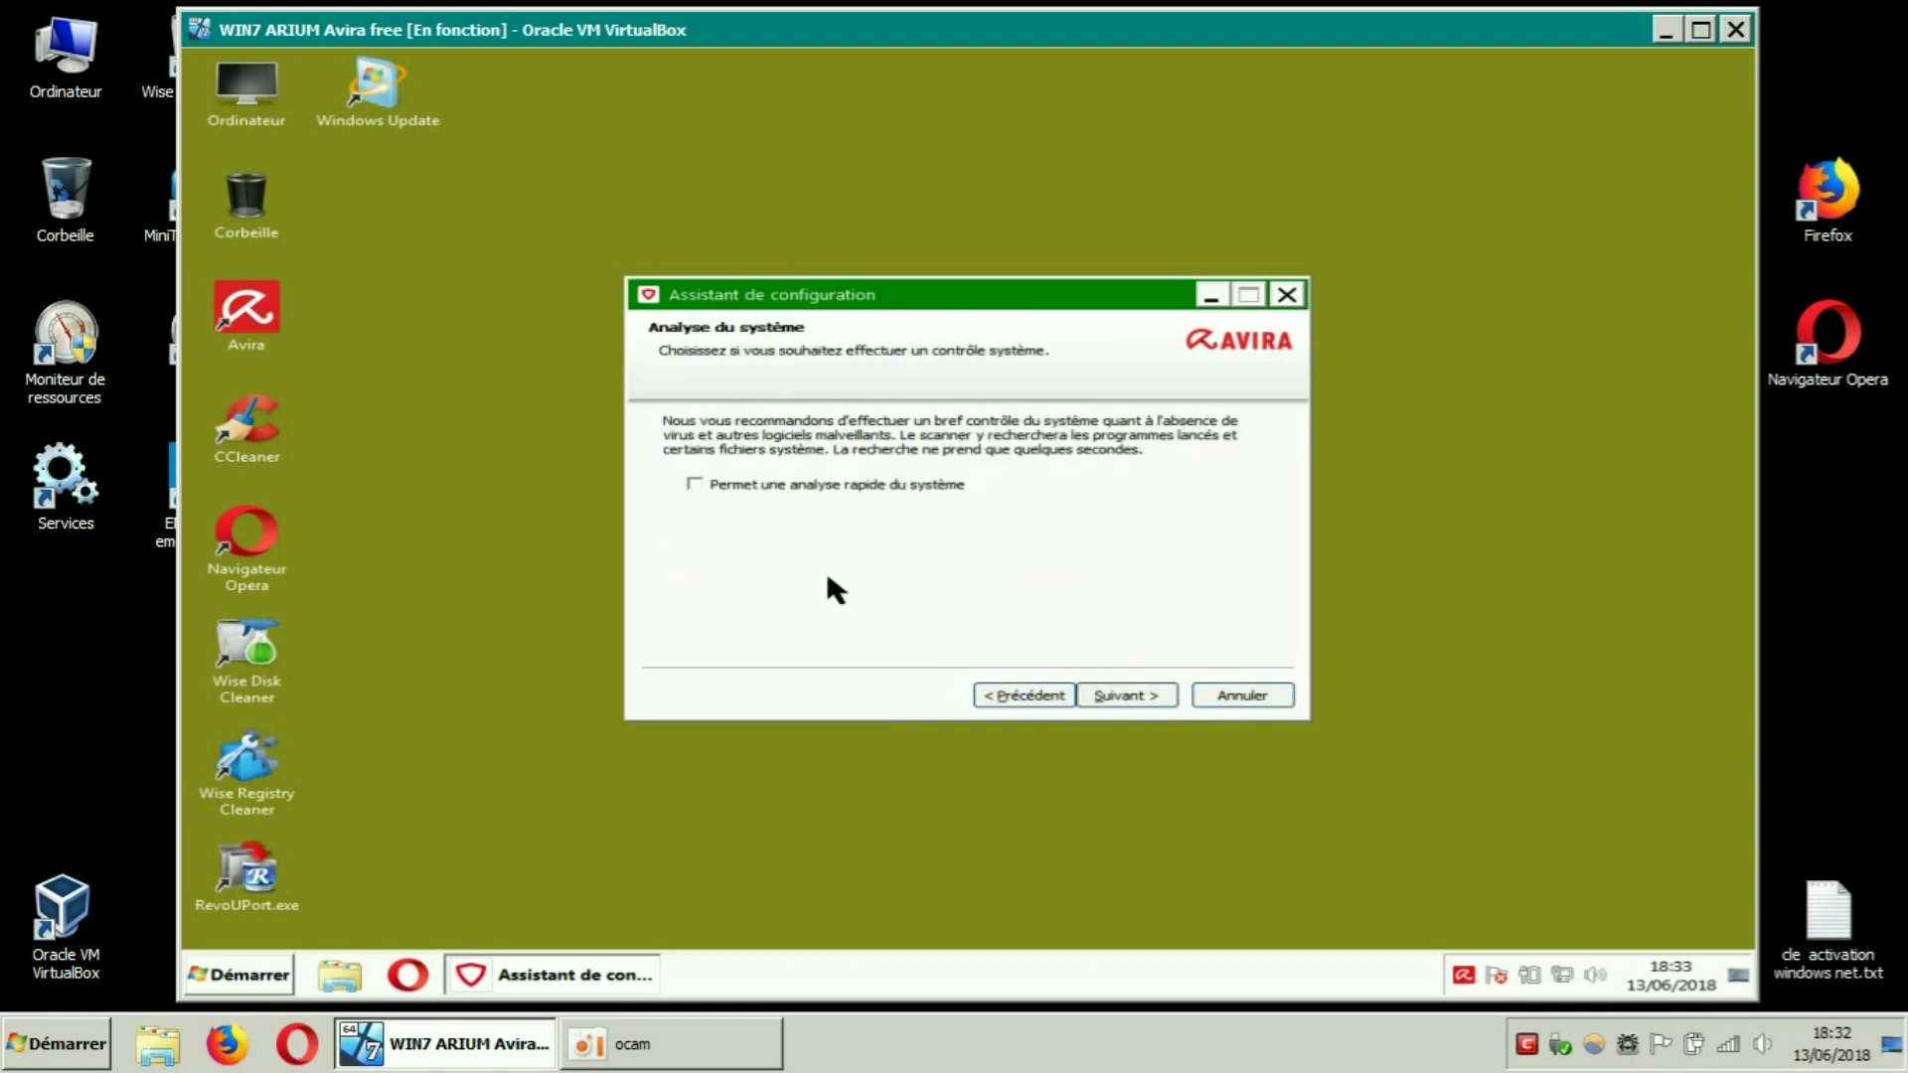
pyautogui.click(1138, 698)
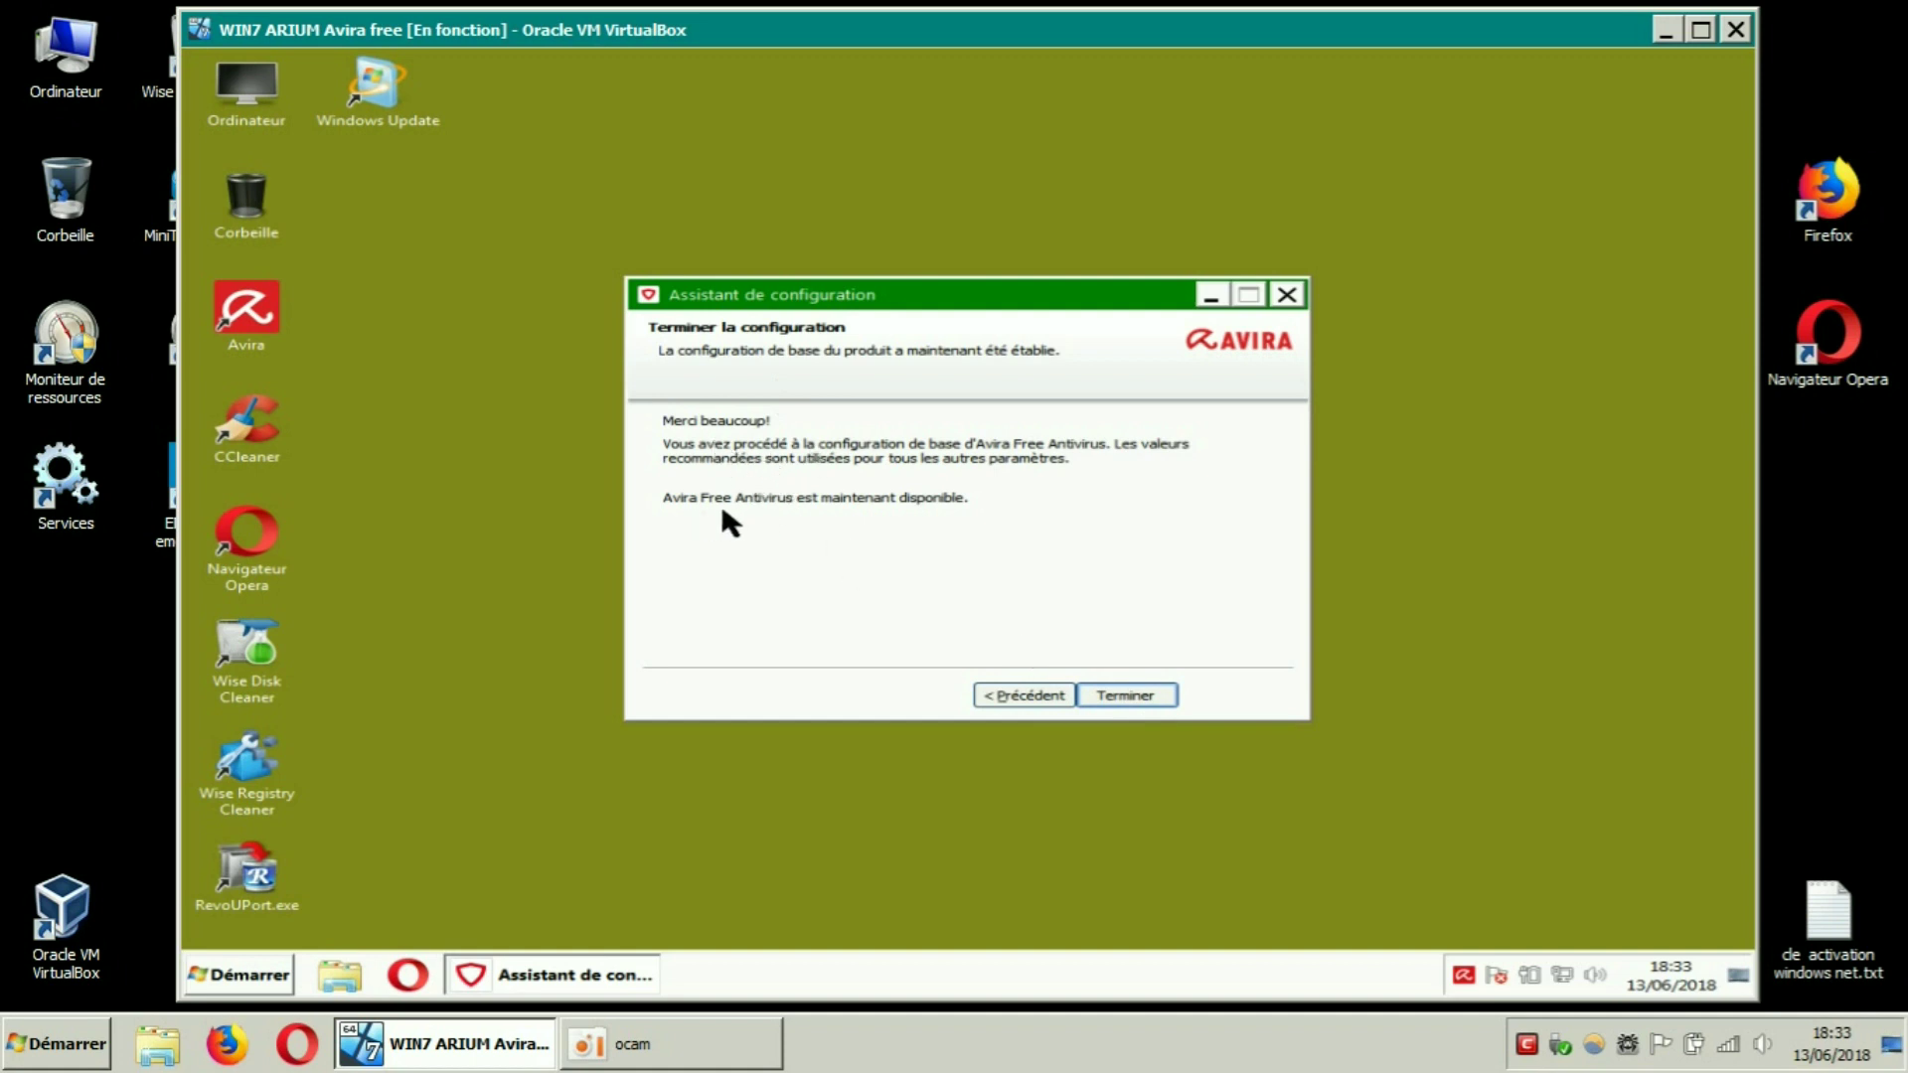
pyautogui.click(1126, 695)
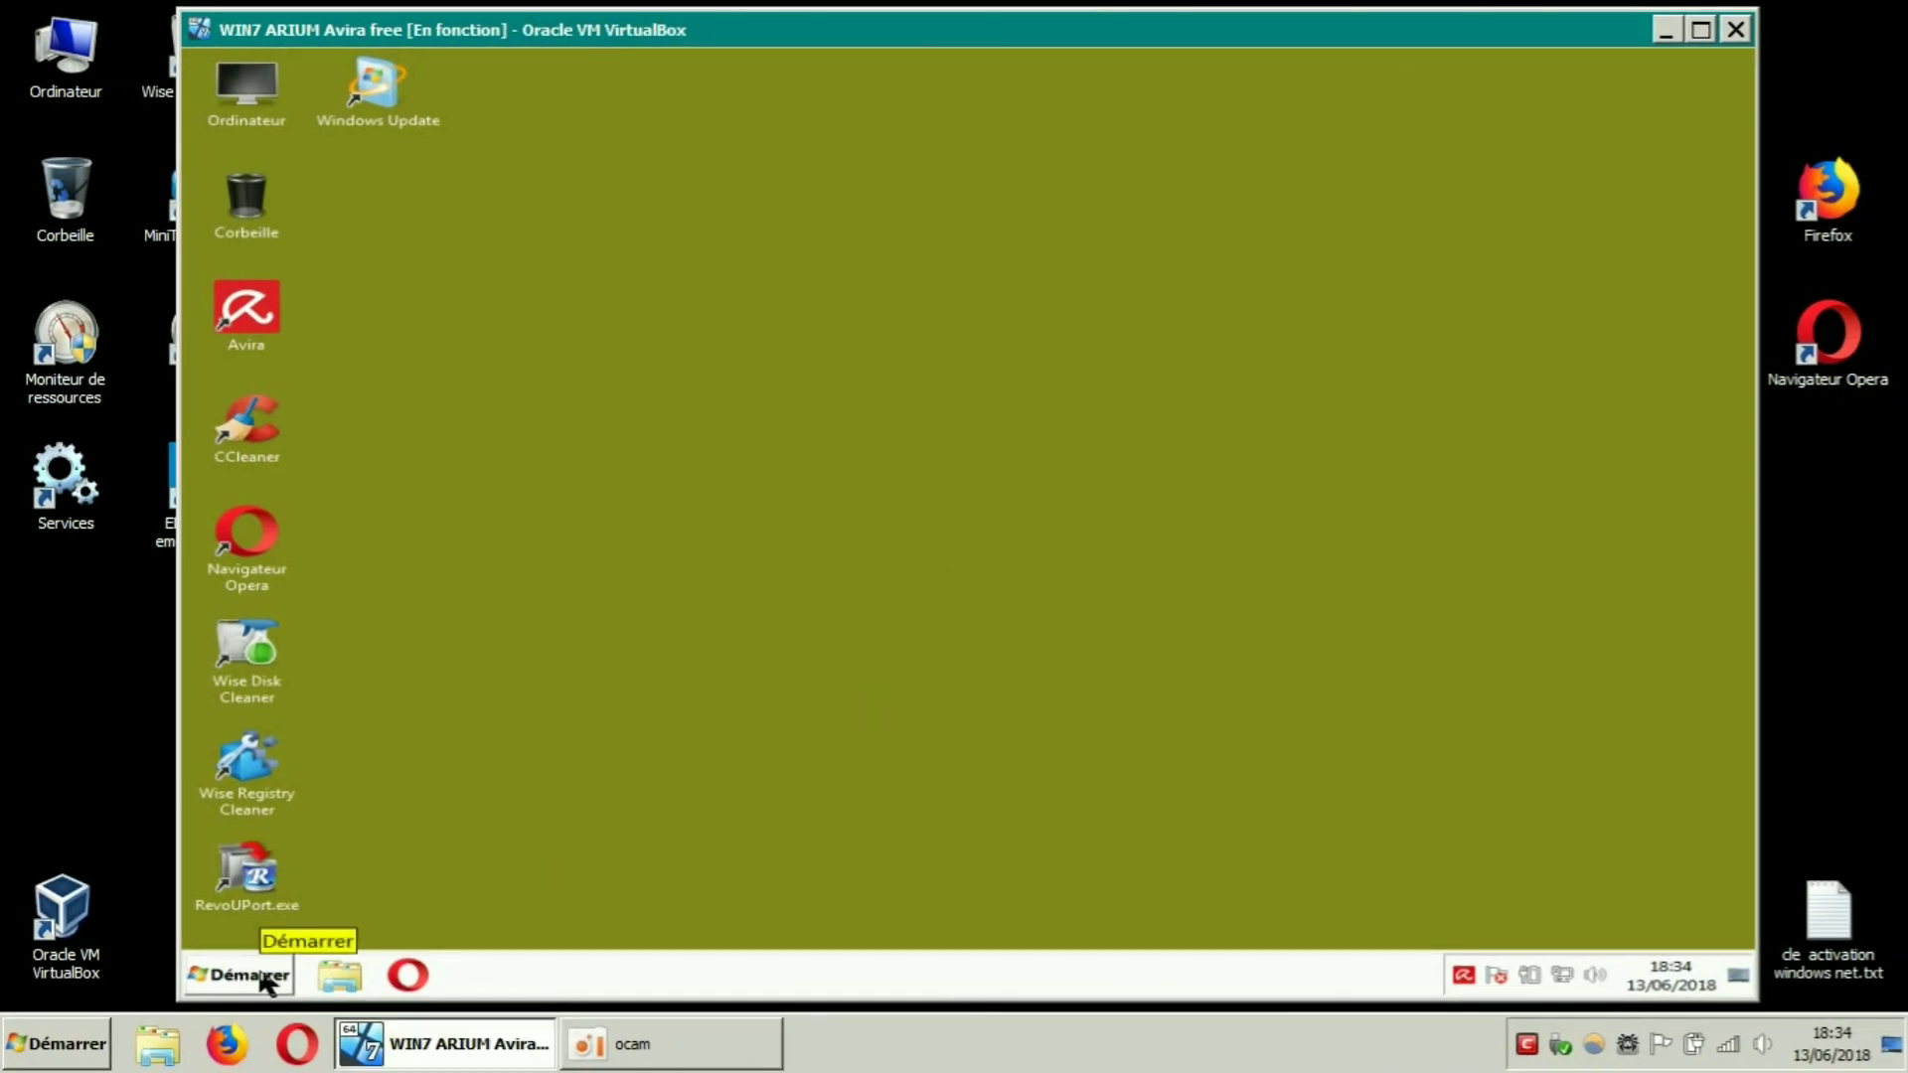
# Check the Windows firewall's status in the Control Panel and close the window
pyautogui.click(262, 978)
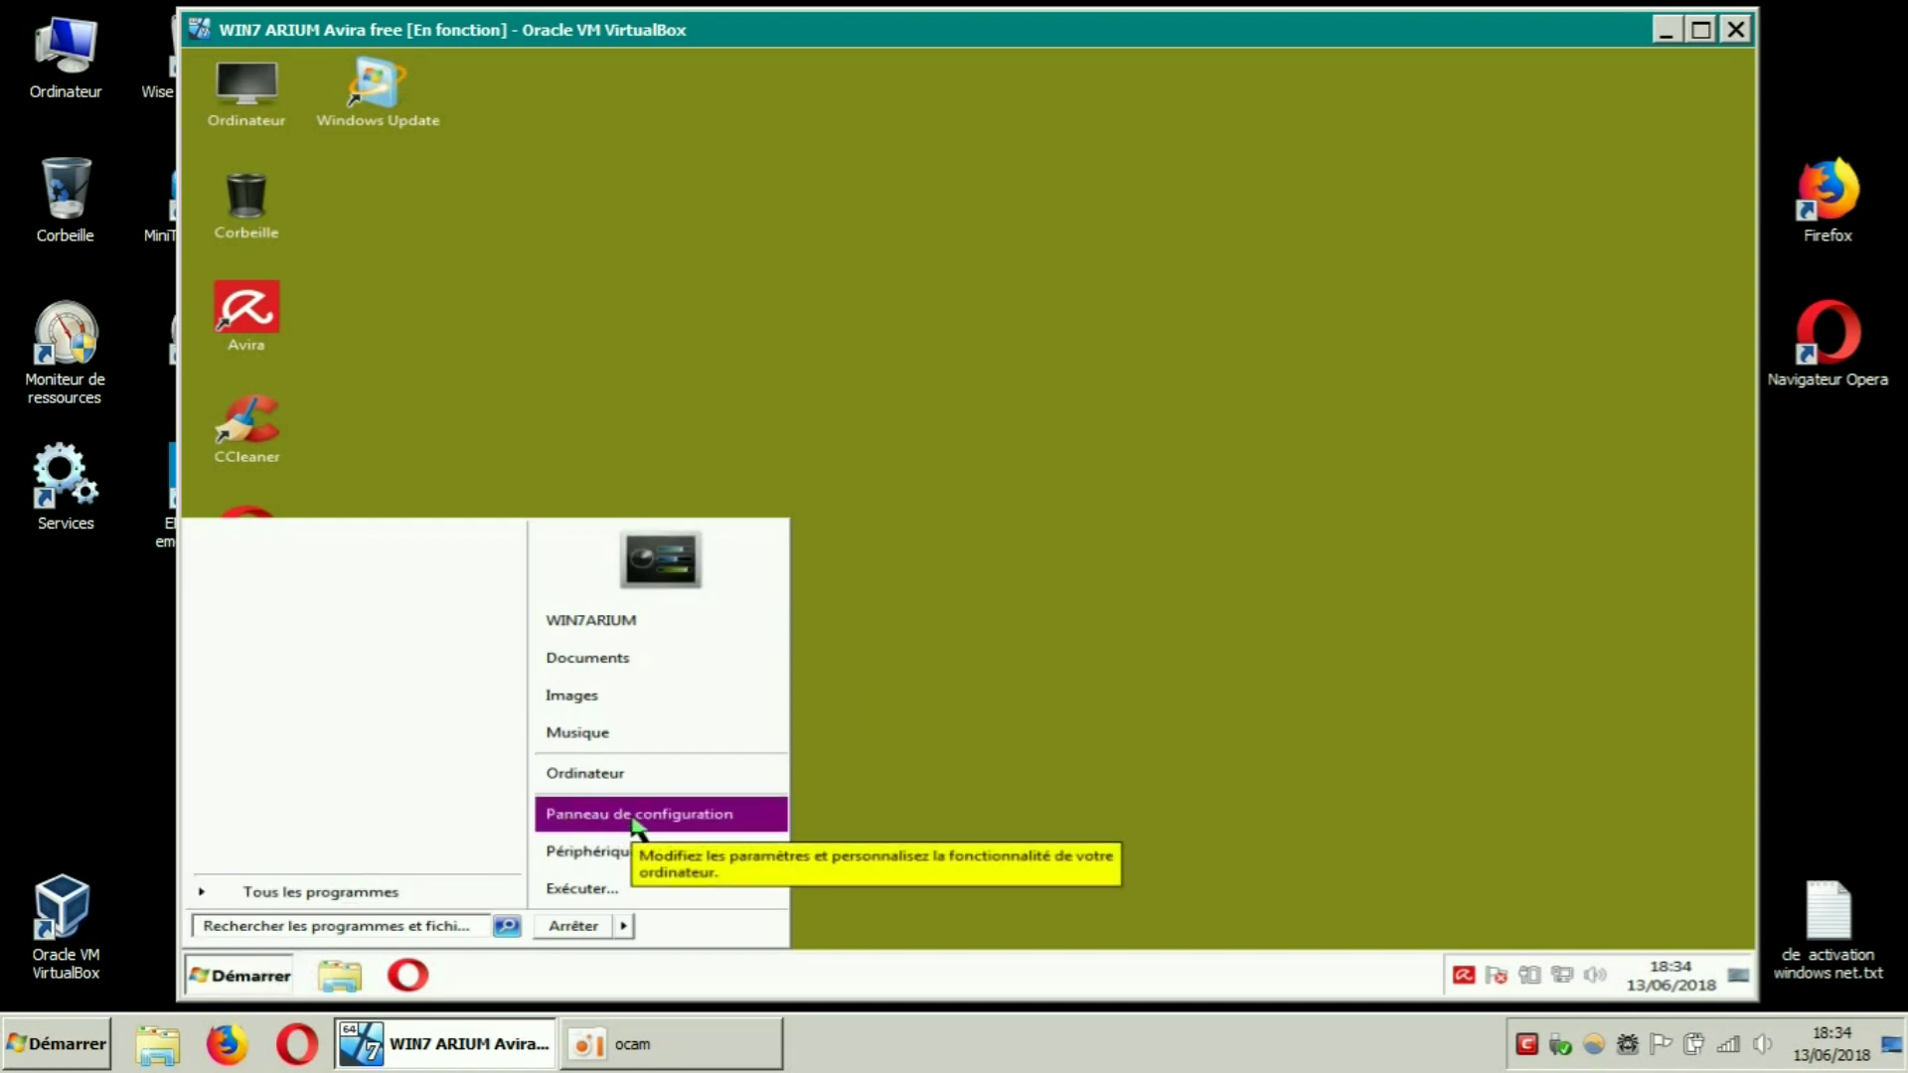
pyautogui.click(633, 815)
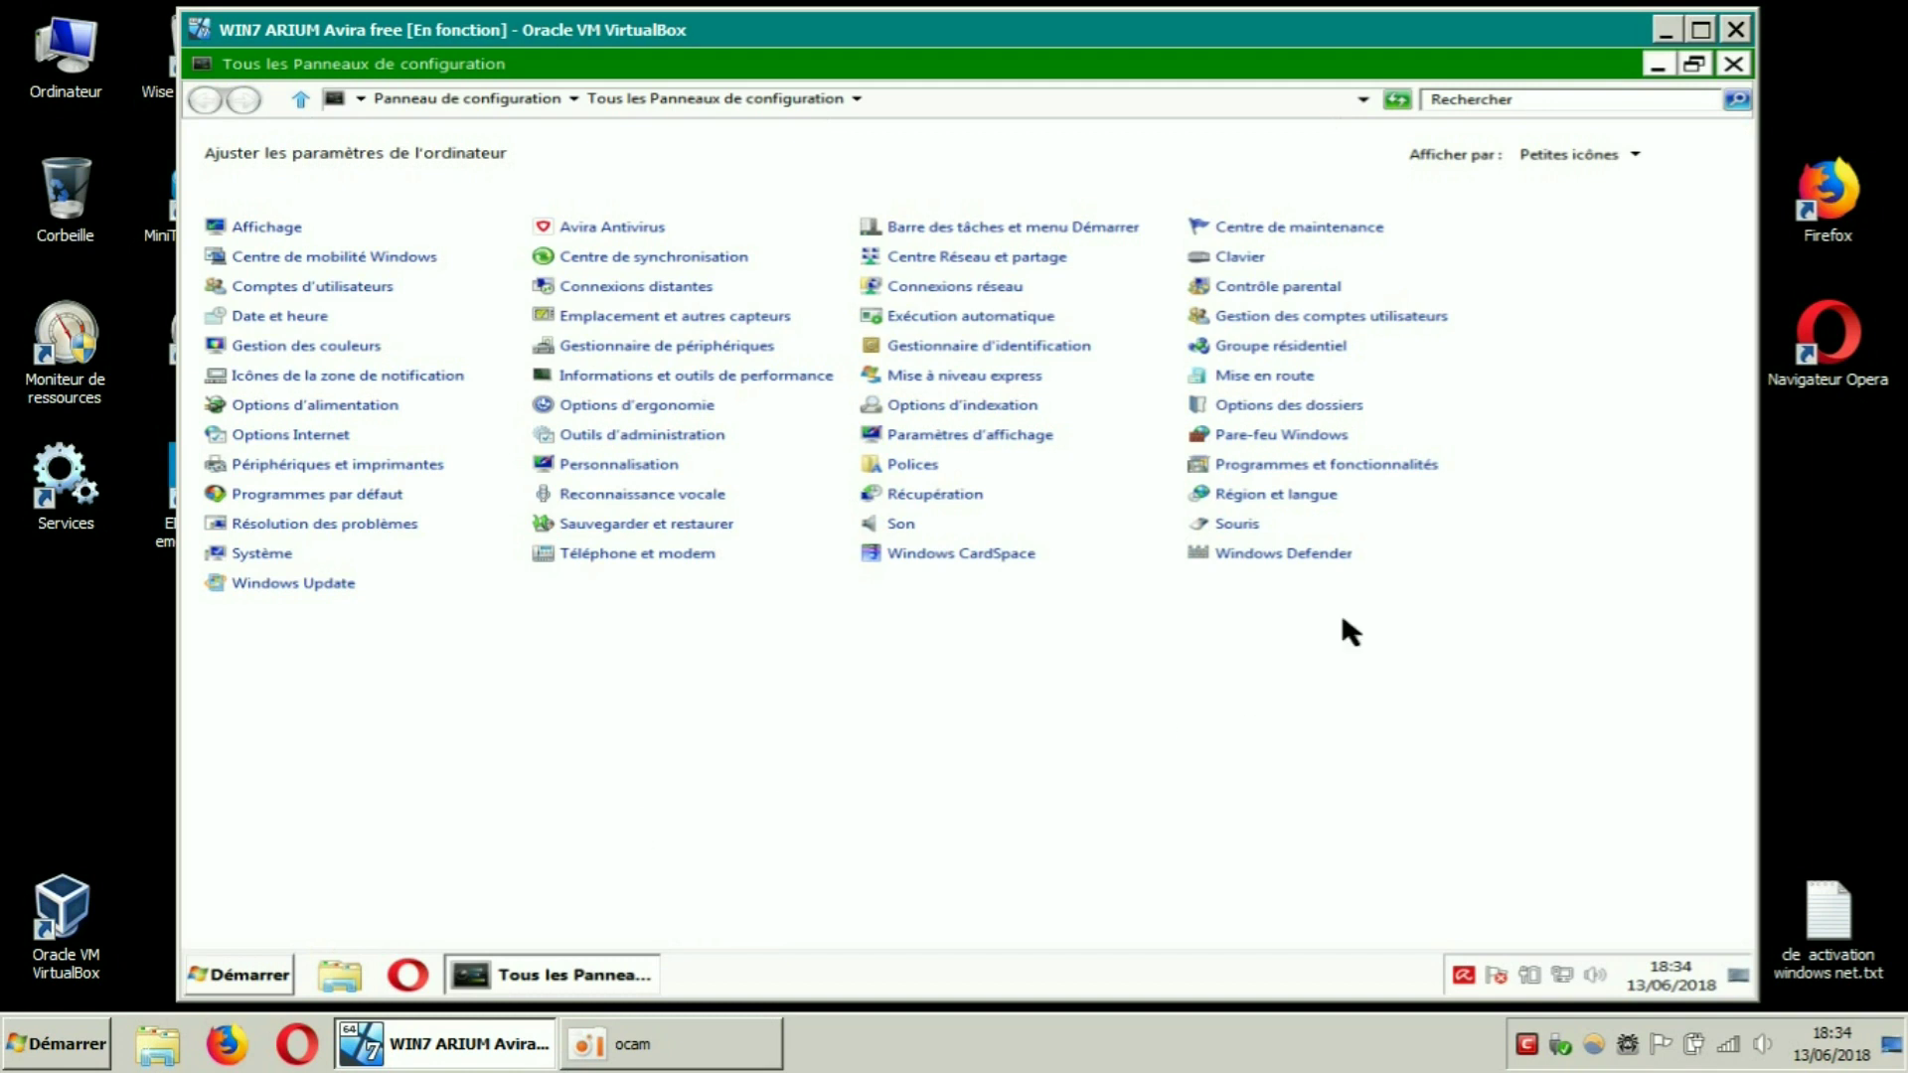
pyautogui.click(1337, 437)
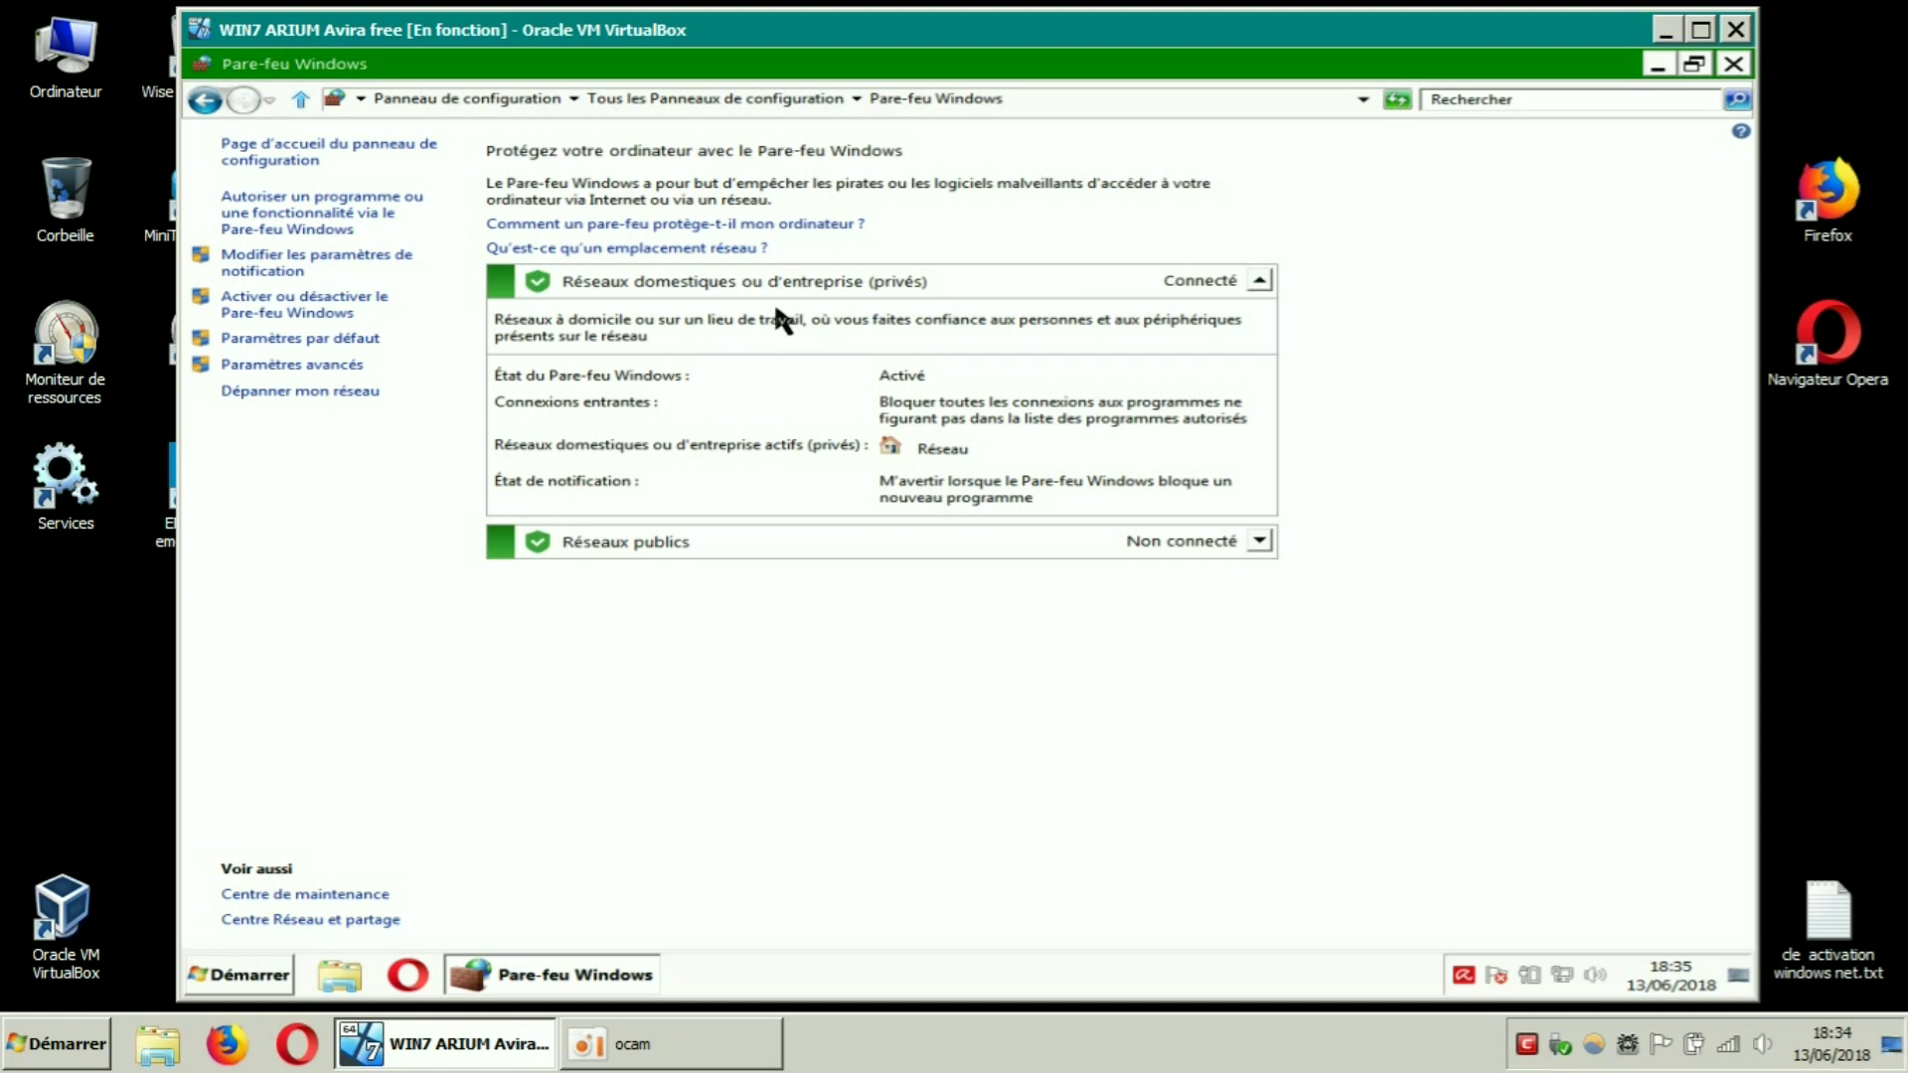
pyautogui.click(1738, 73)
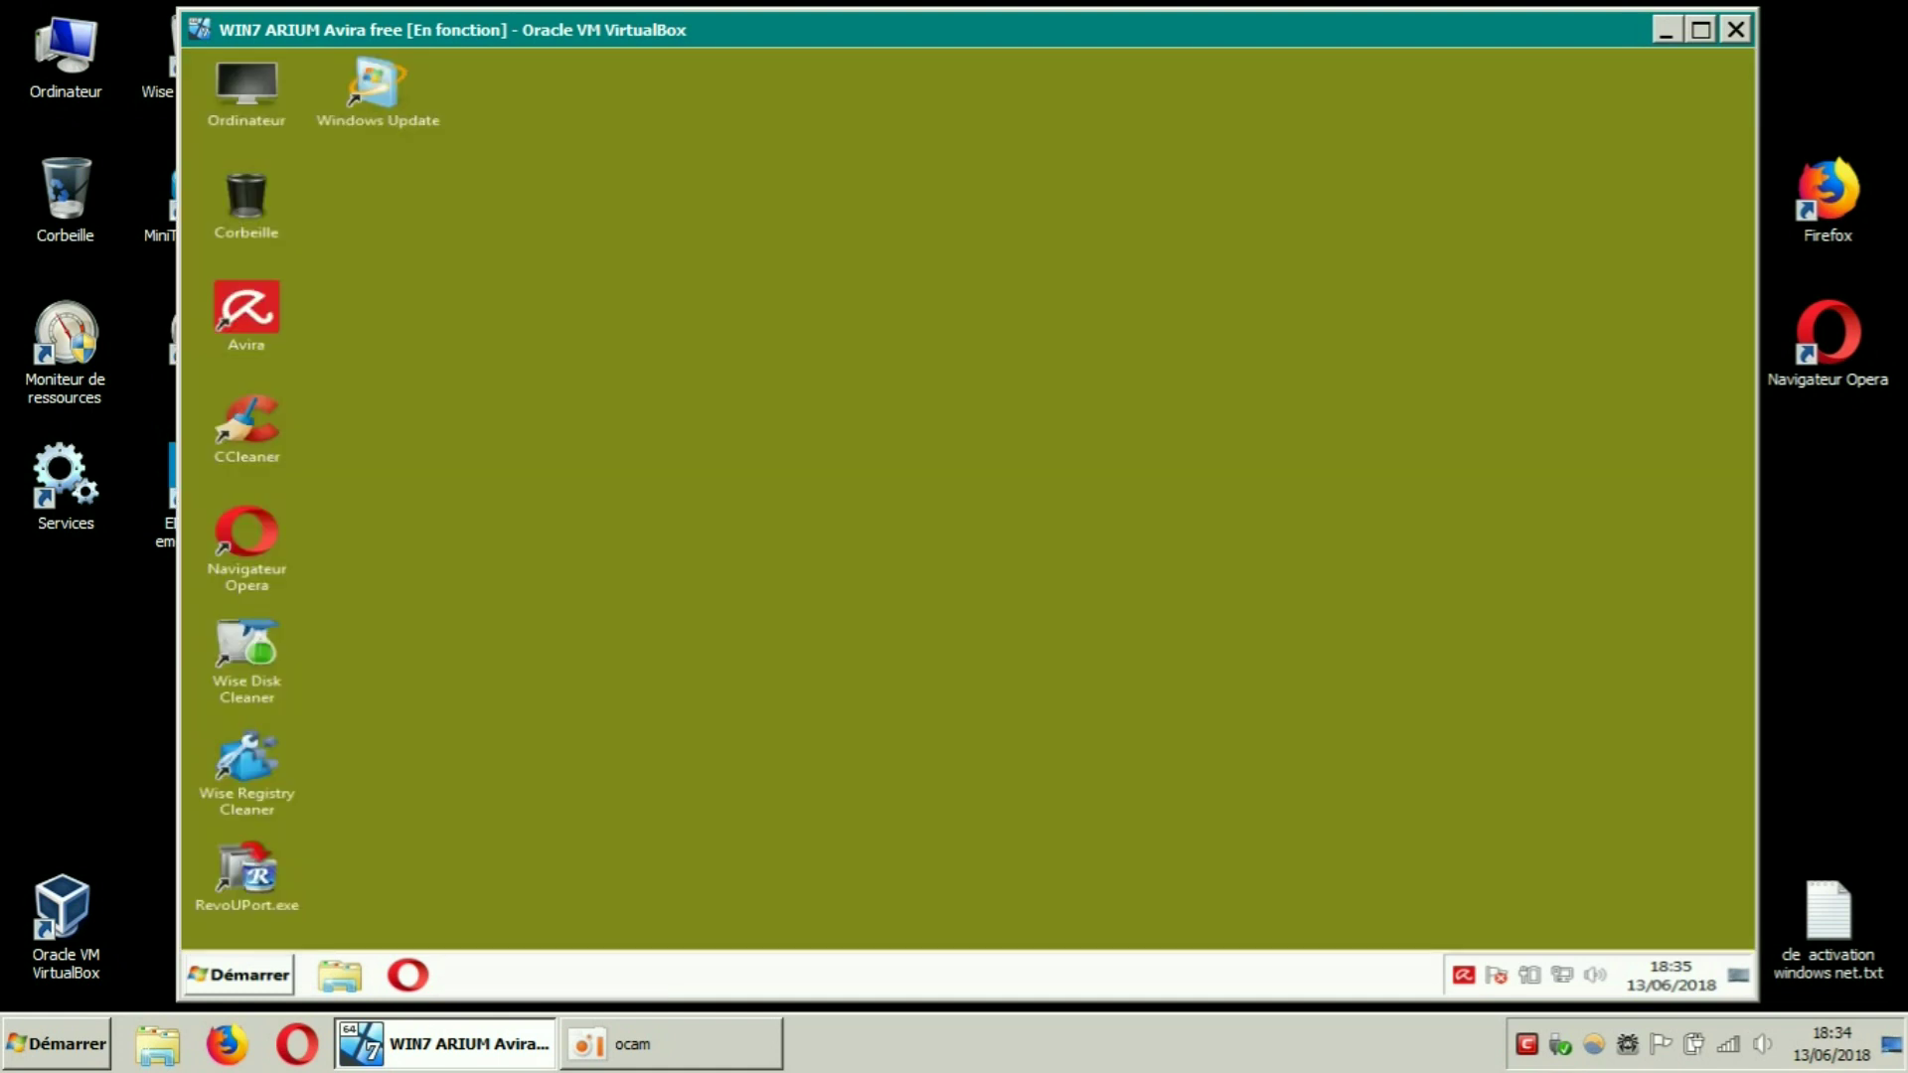
# Restart Windows in the virtual machine
pyautogui.click(258, 973)
pyautogui.click(624, 926)
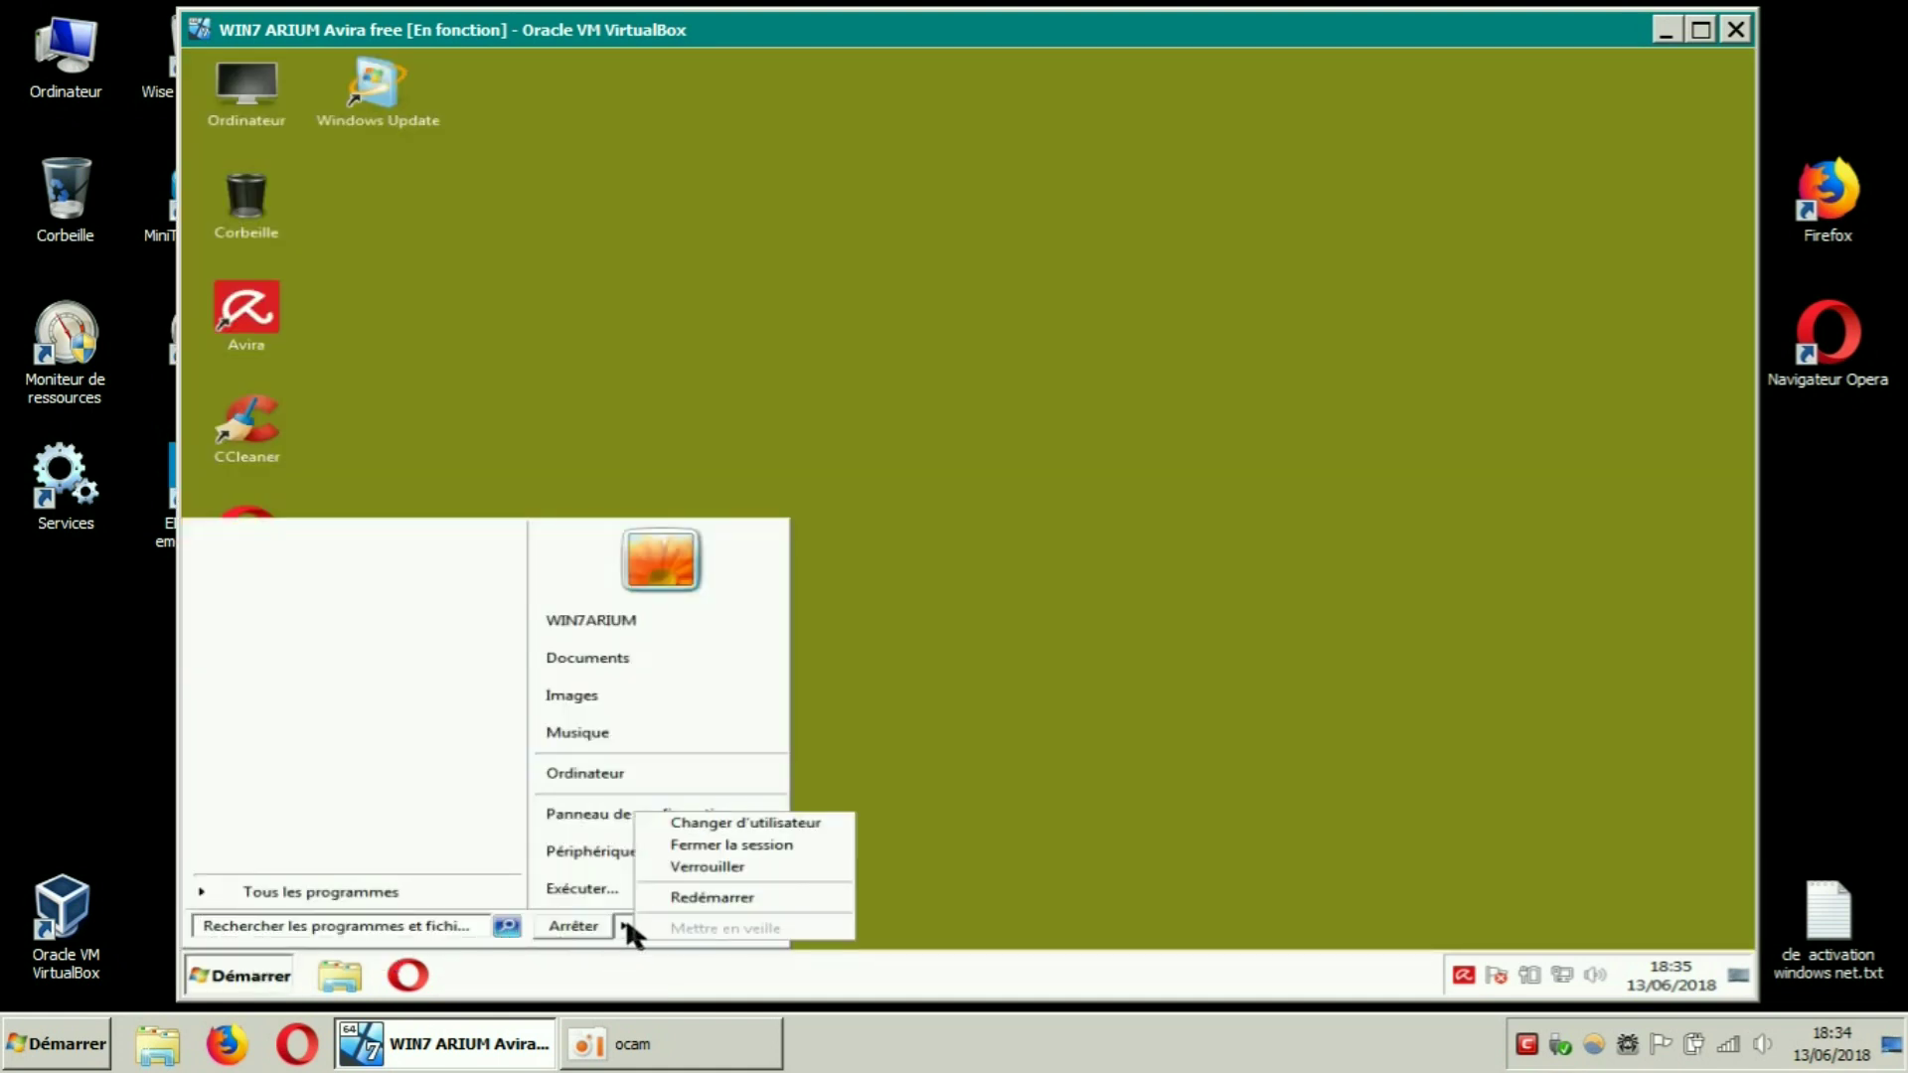
pyautogui.click(721, 898)
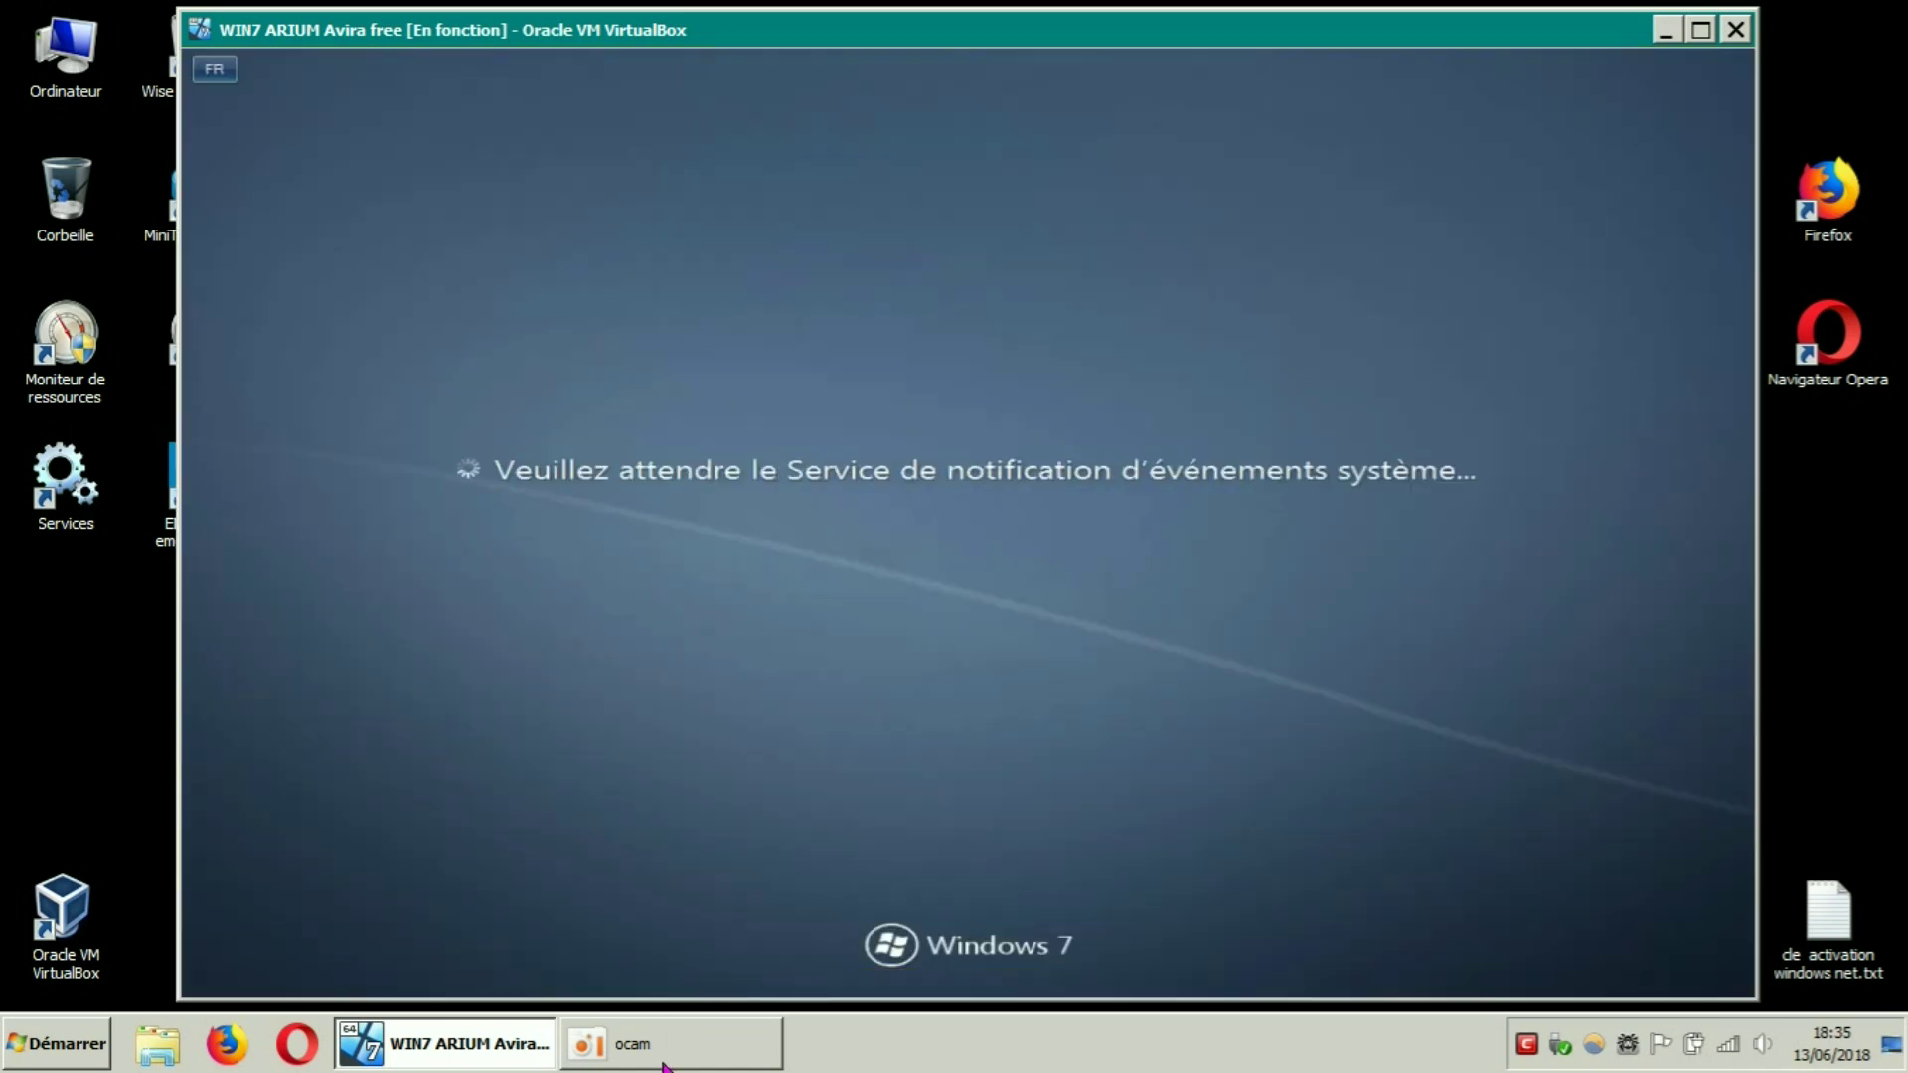
pyautogui.moveTo(669, 1056)
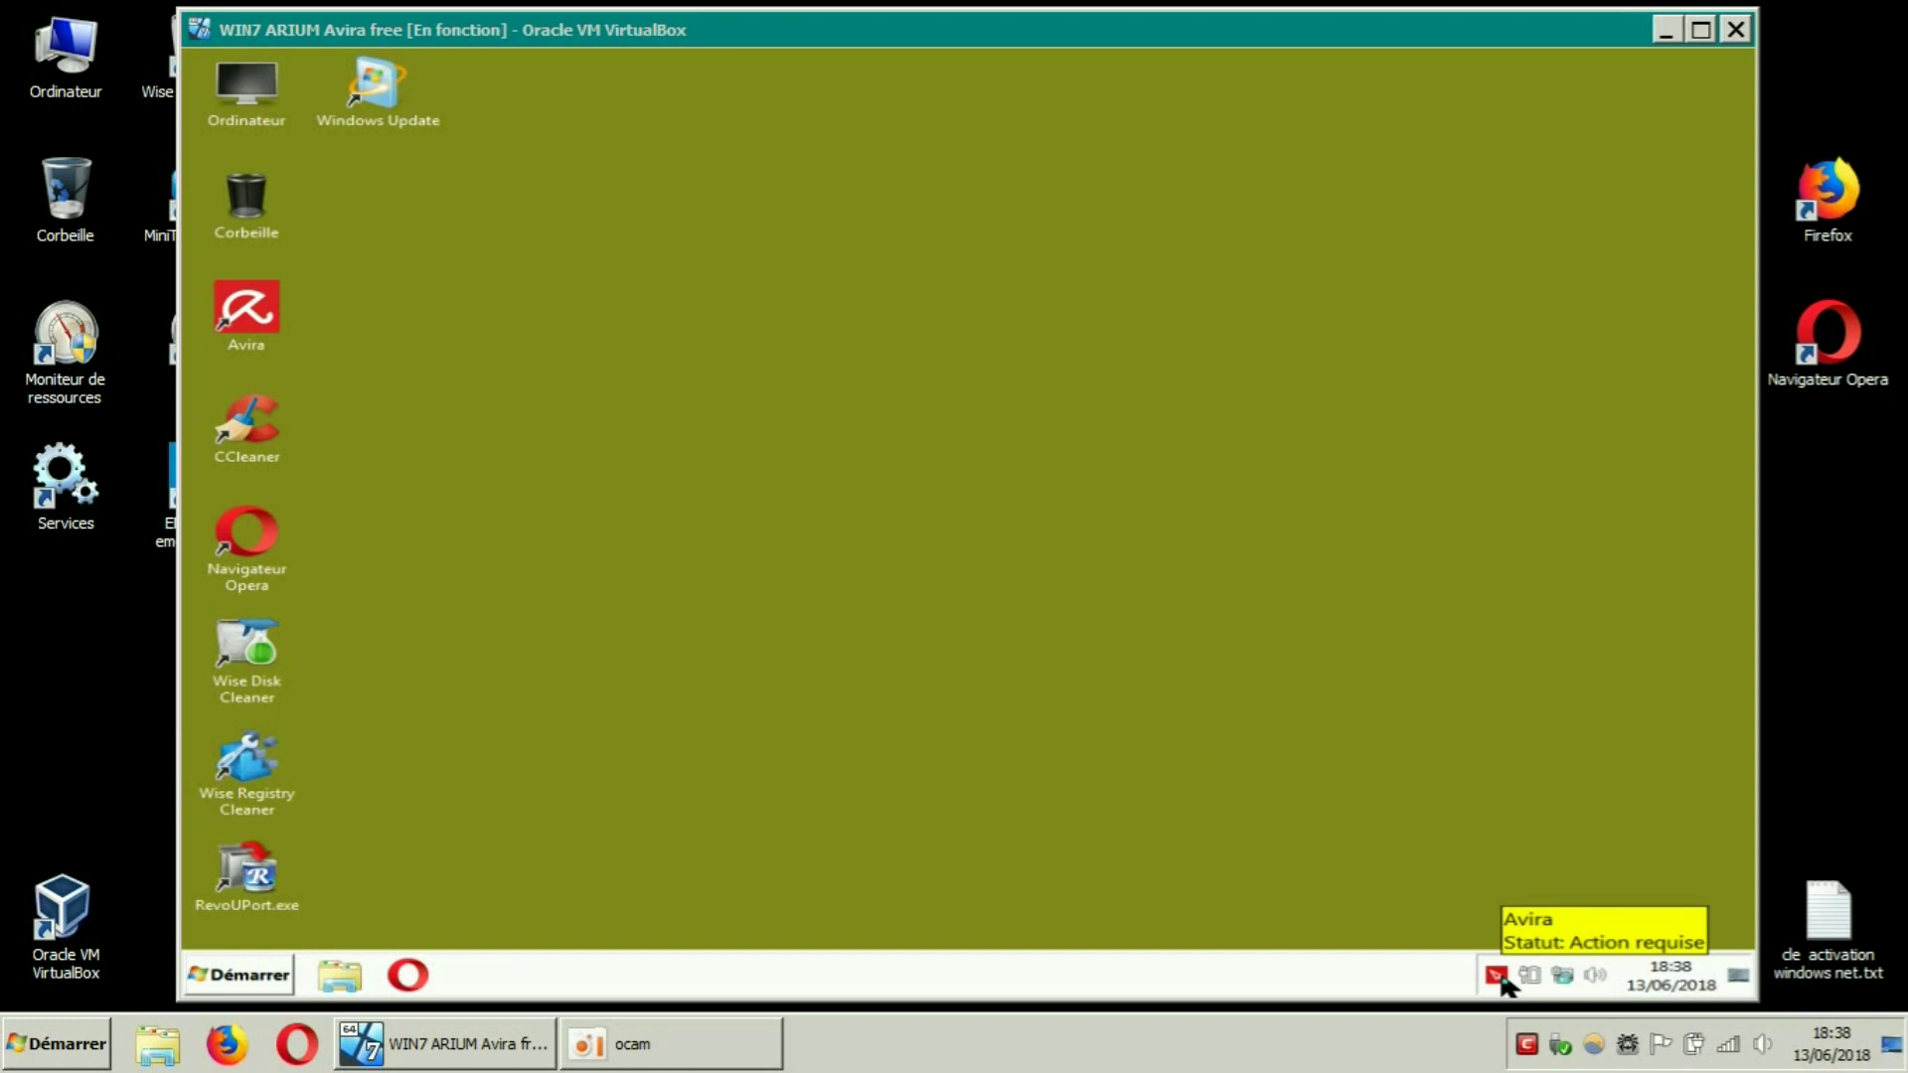
# Open Avira, dismiss its introductory tour, and close the Software Updater details page
pyautogui.click(255, 341)
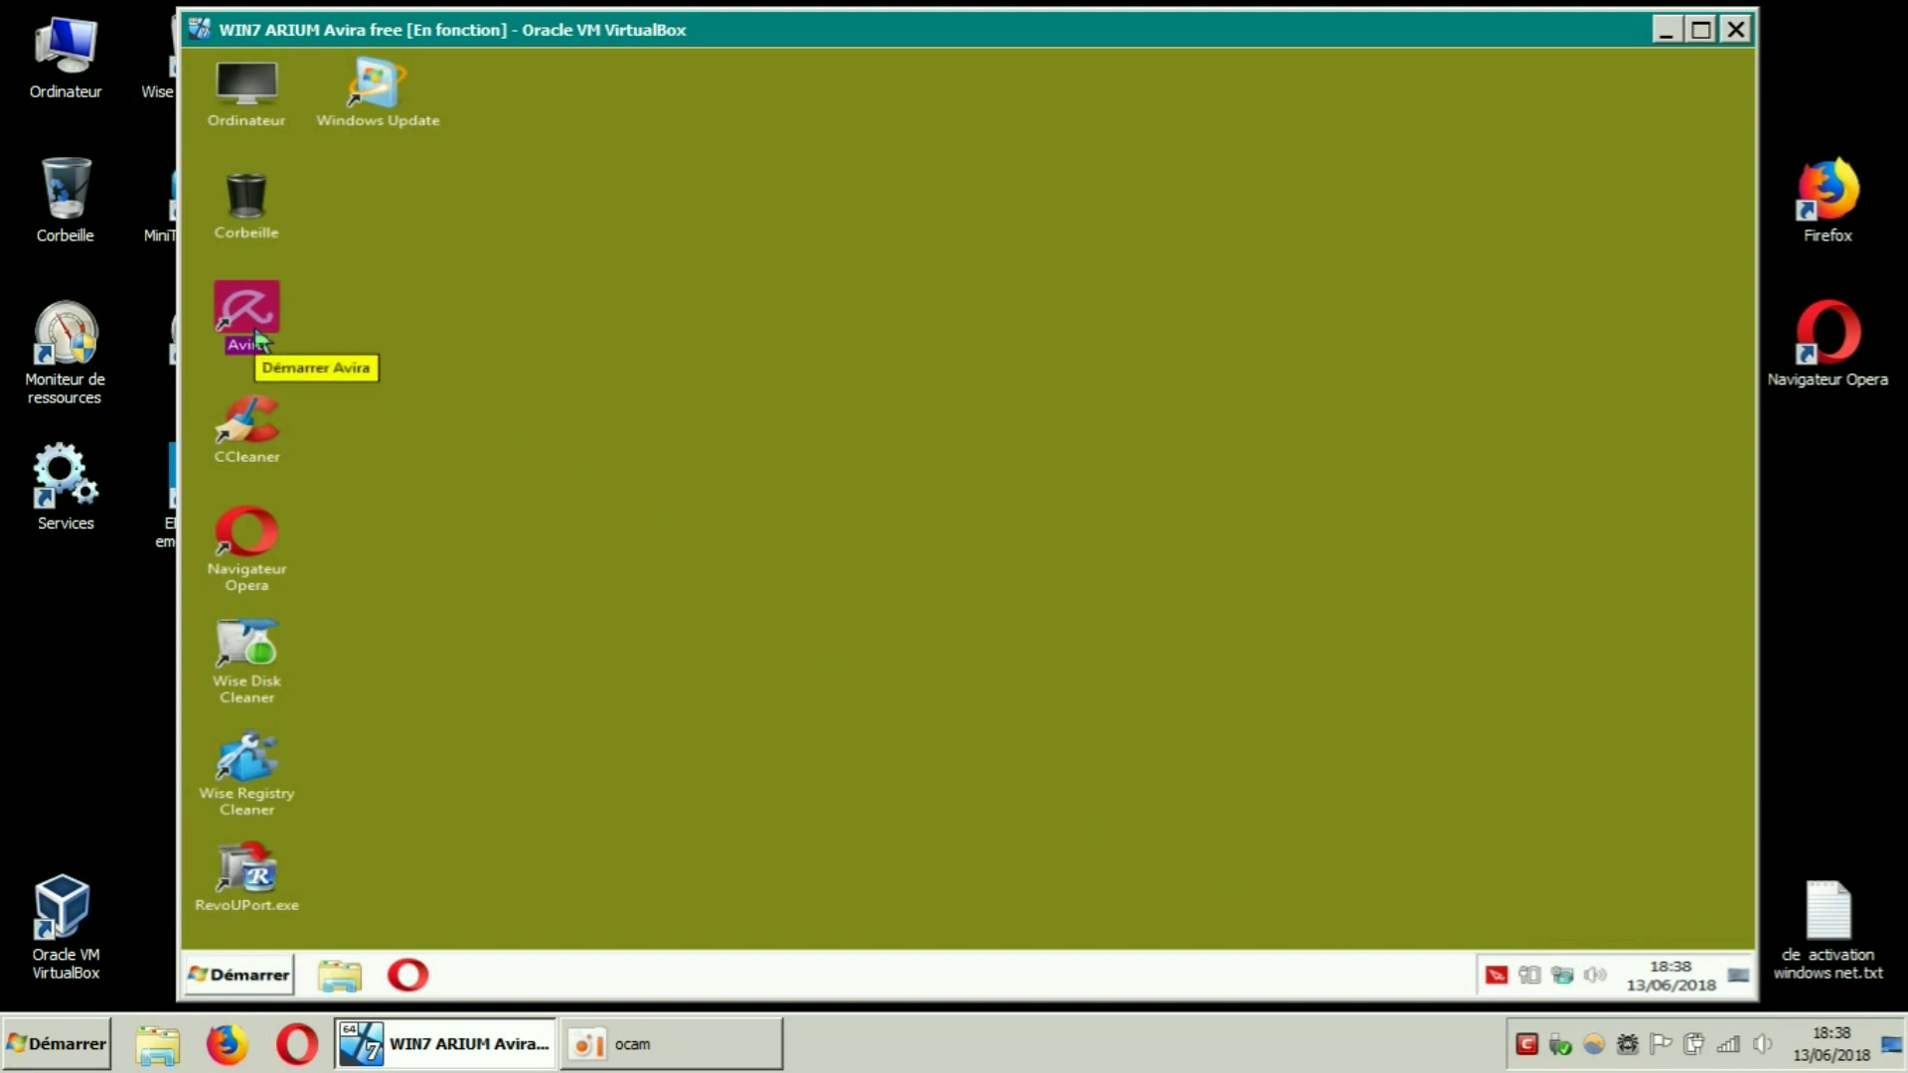
pyautogui.doubleClick(257, 338)
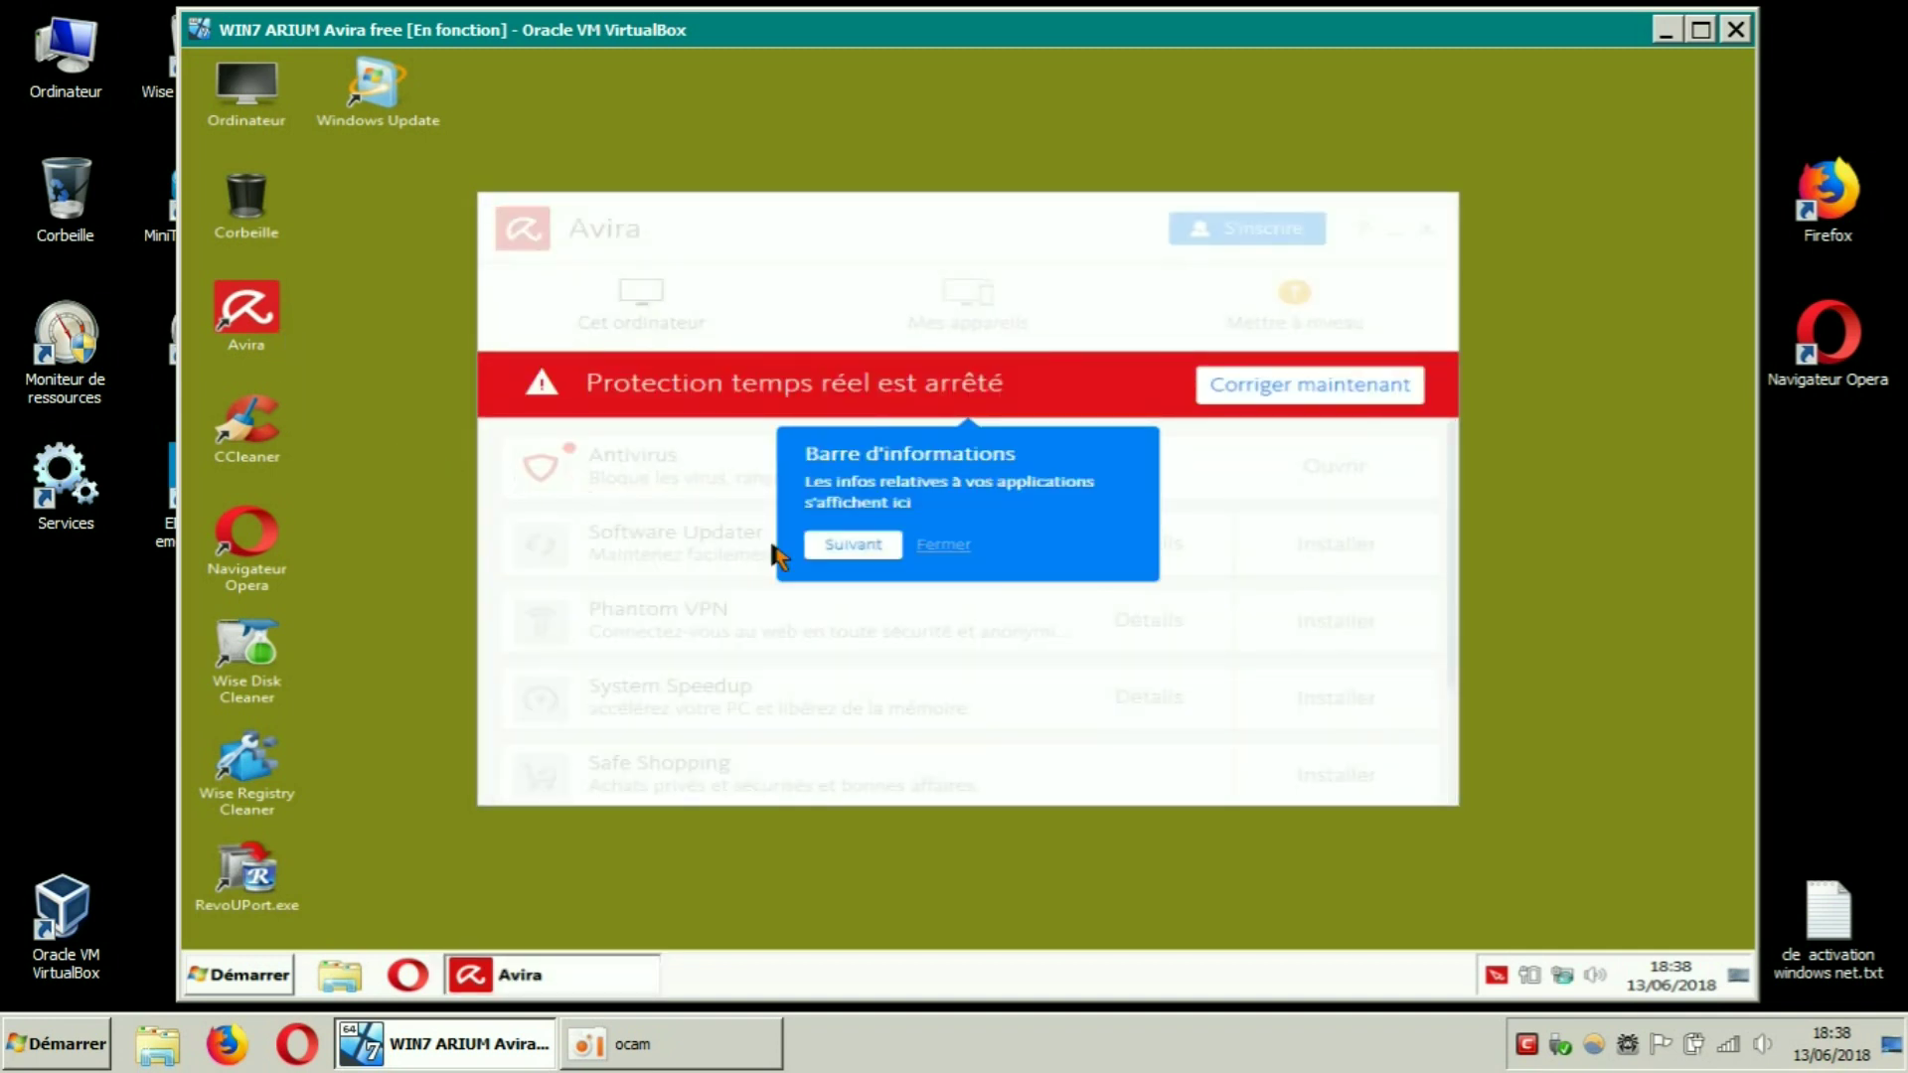
pyautogui.click(936, 550)
pyautogui.click(1201, 398)
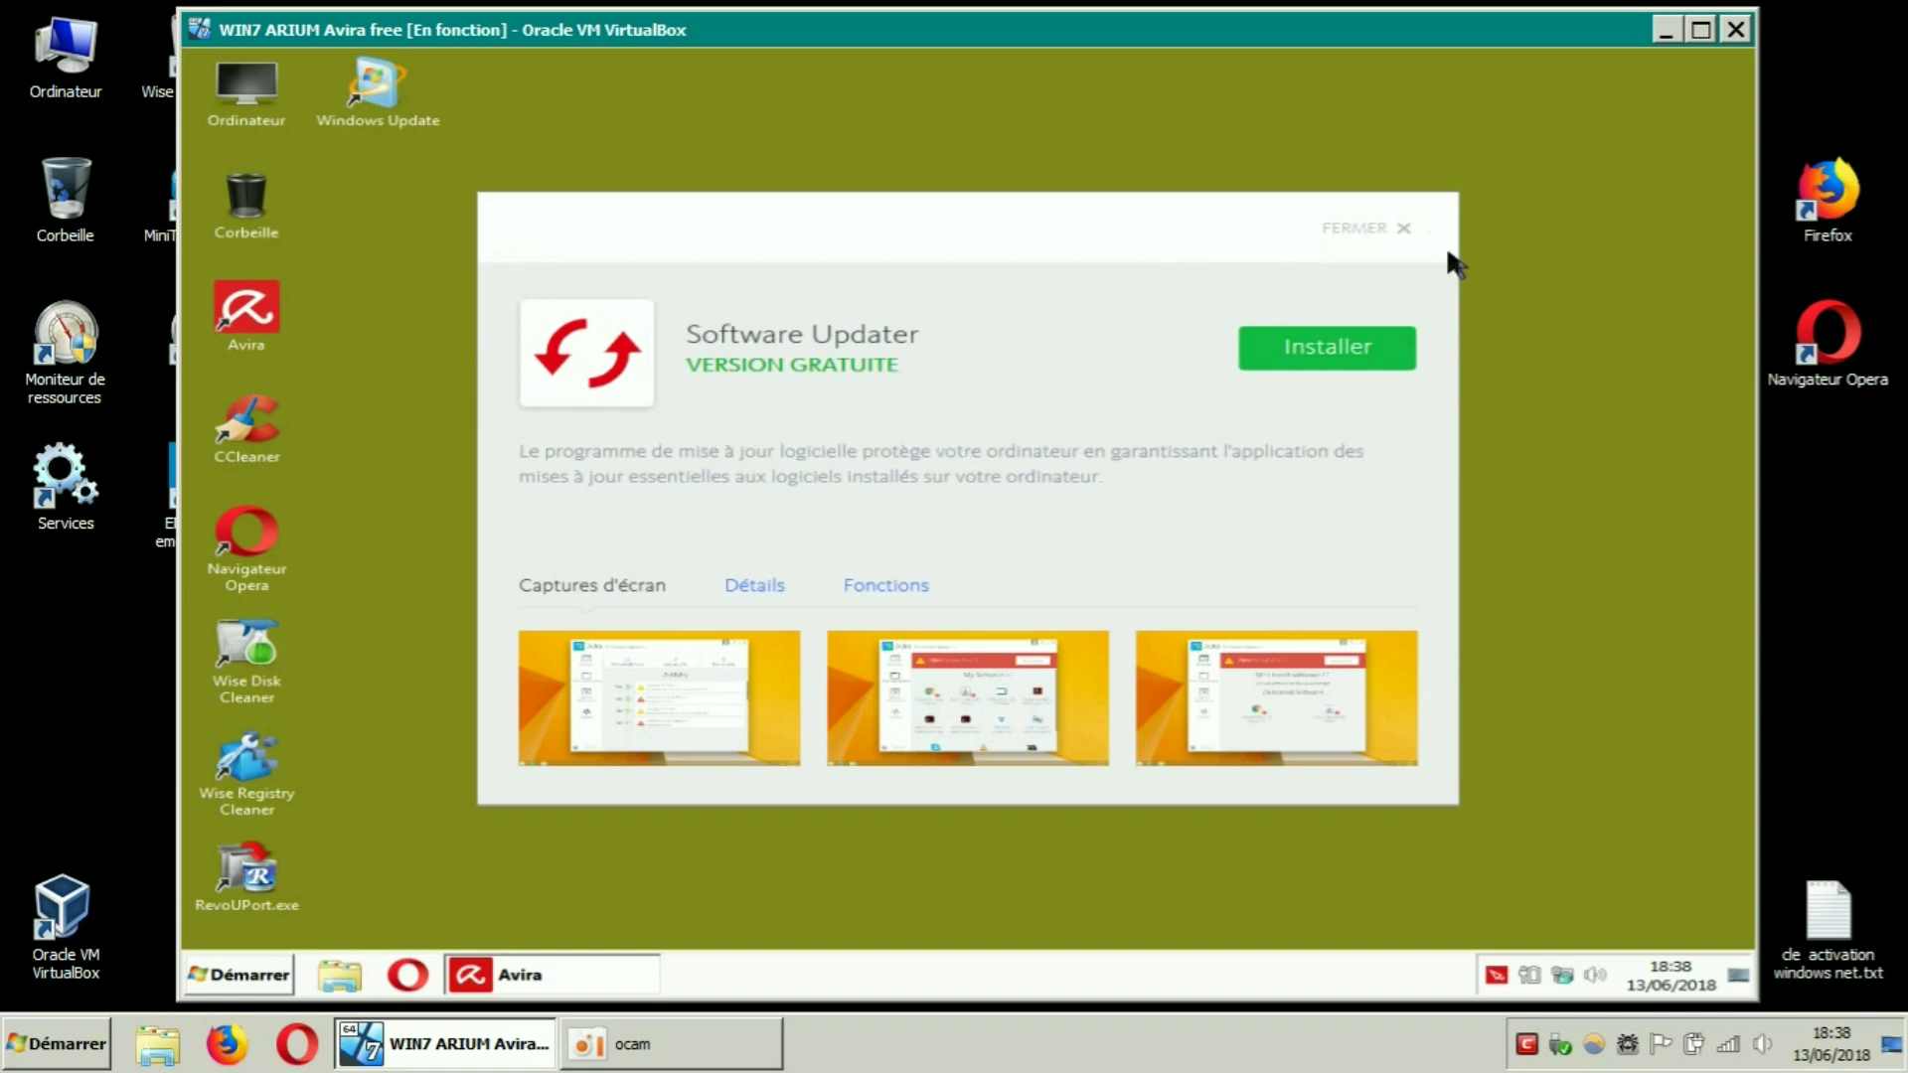
pyautogui.click(1379, 226)
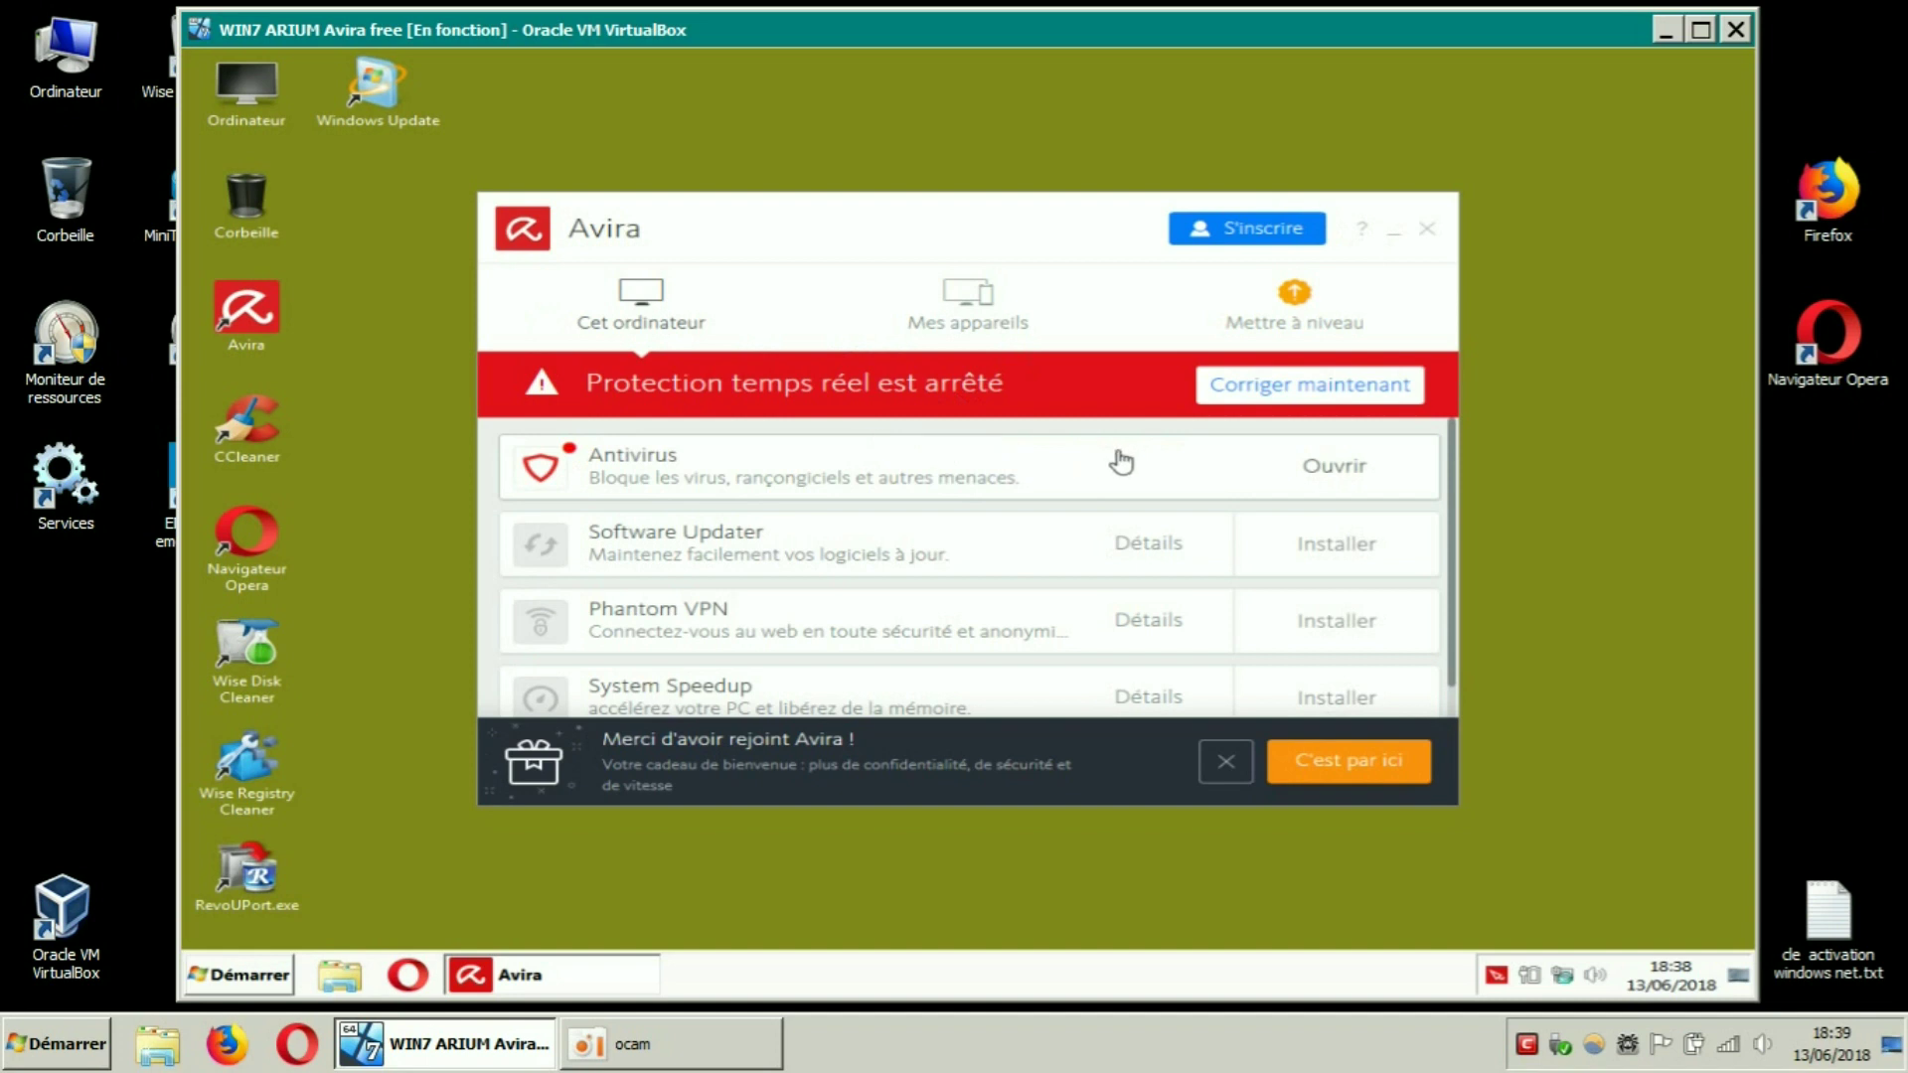
# Have Avira correct its stopped real-time protection, dismiss the welcome offer, and close Avira
pyautogui.click(1279, 393)
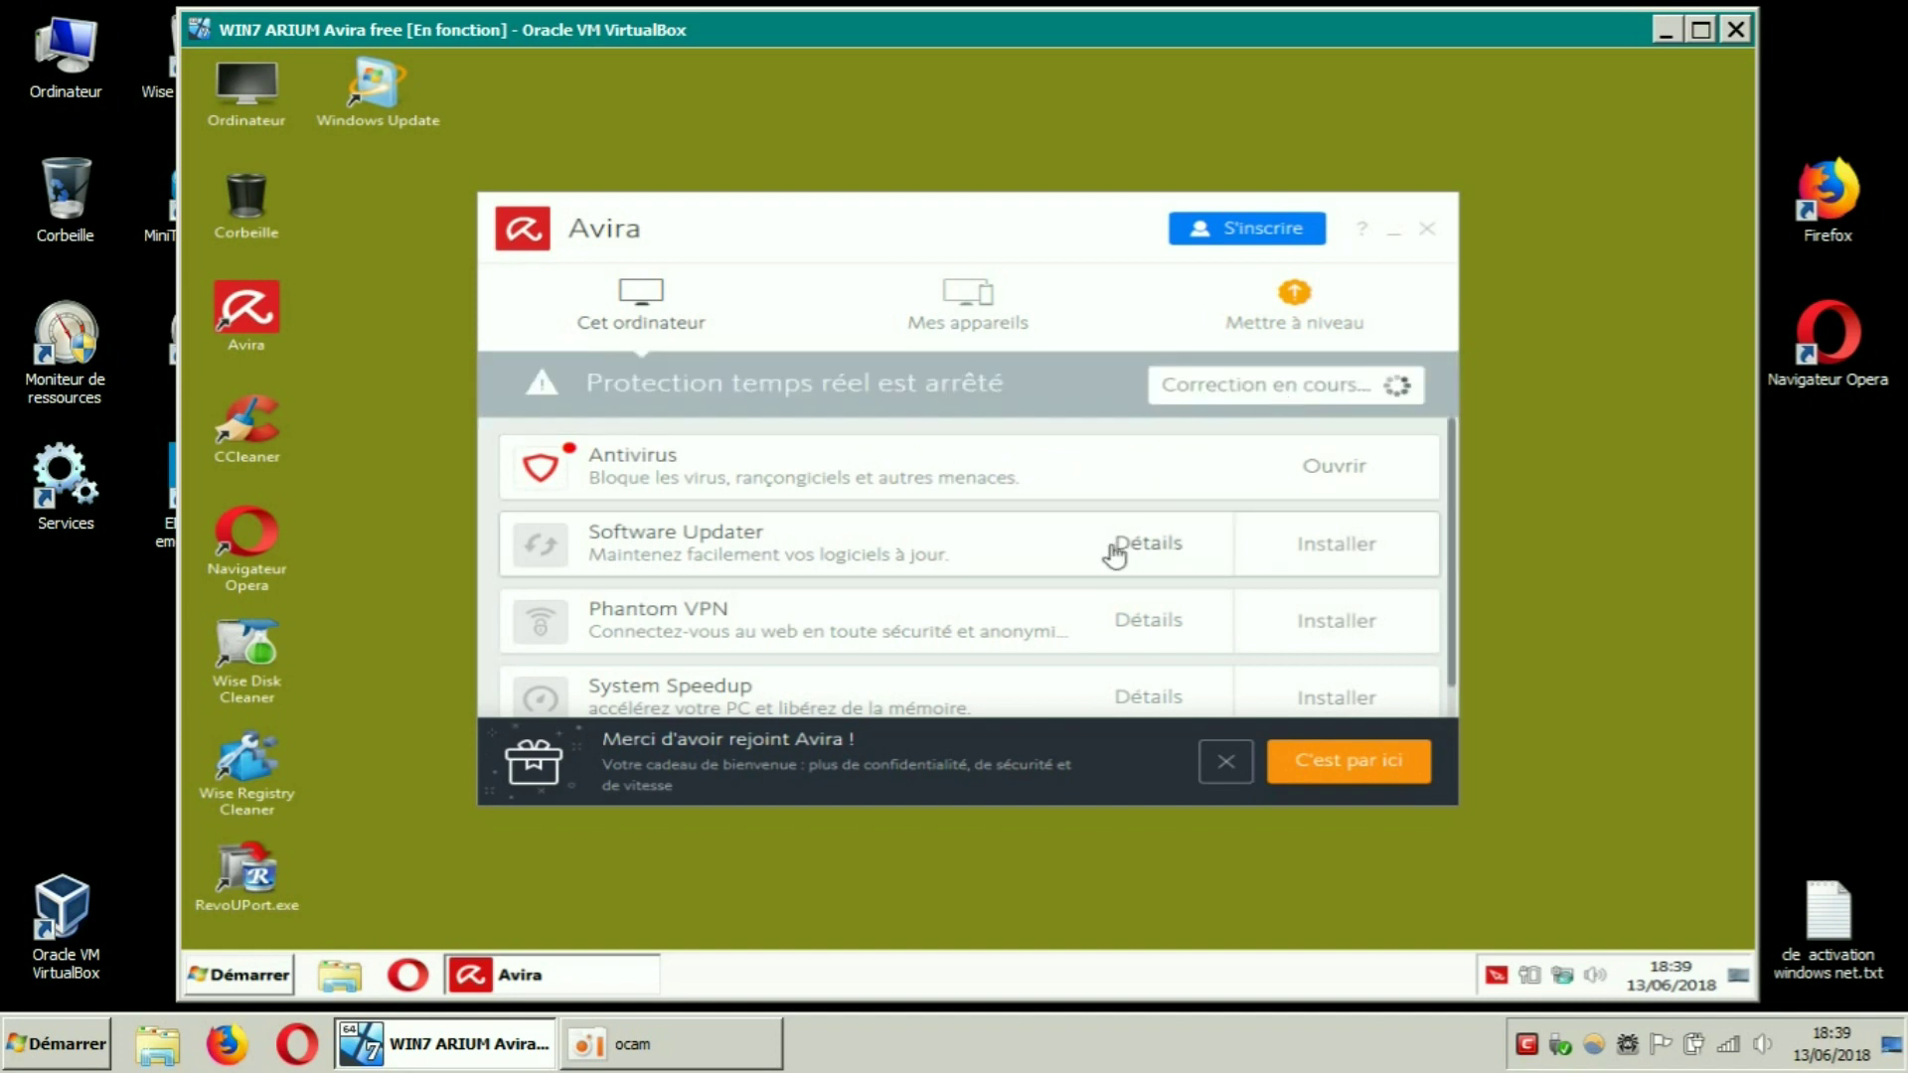
pyautogui.click(1222, 763)
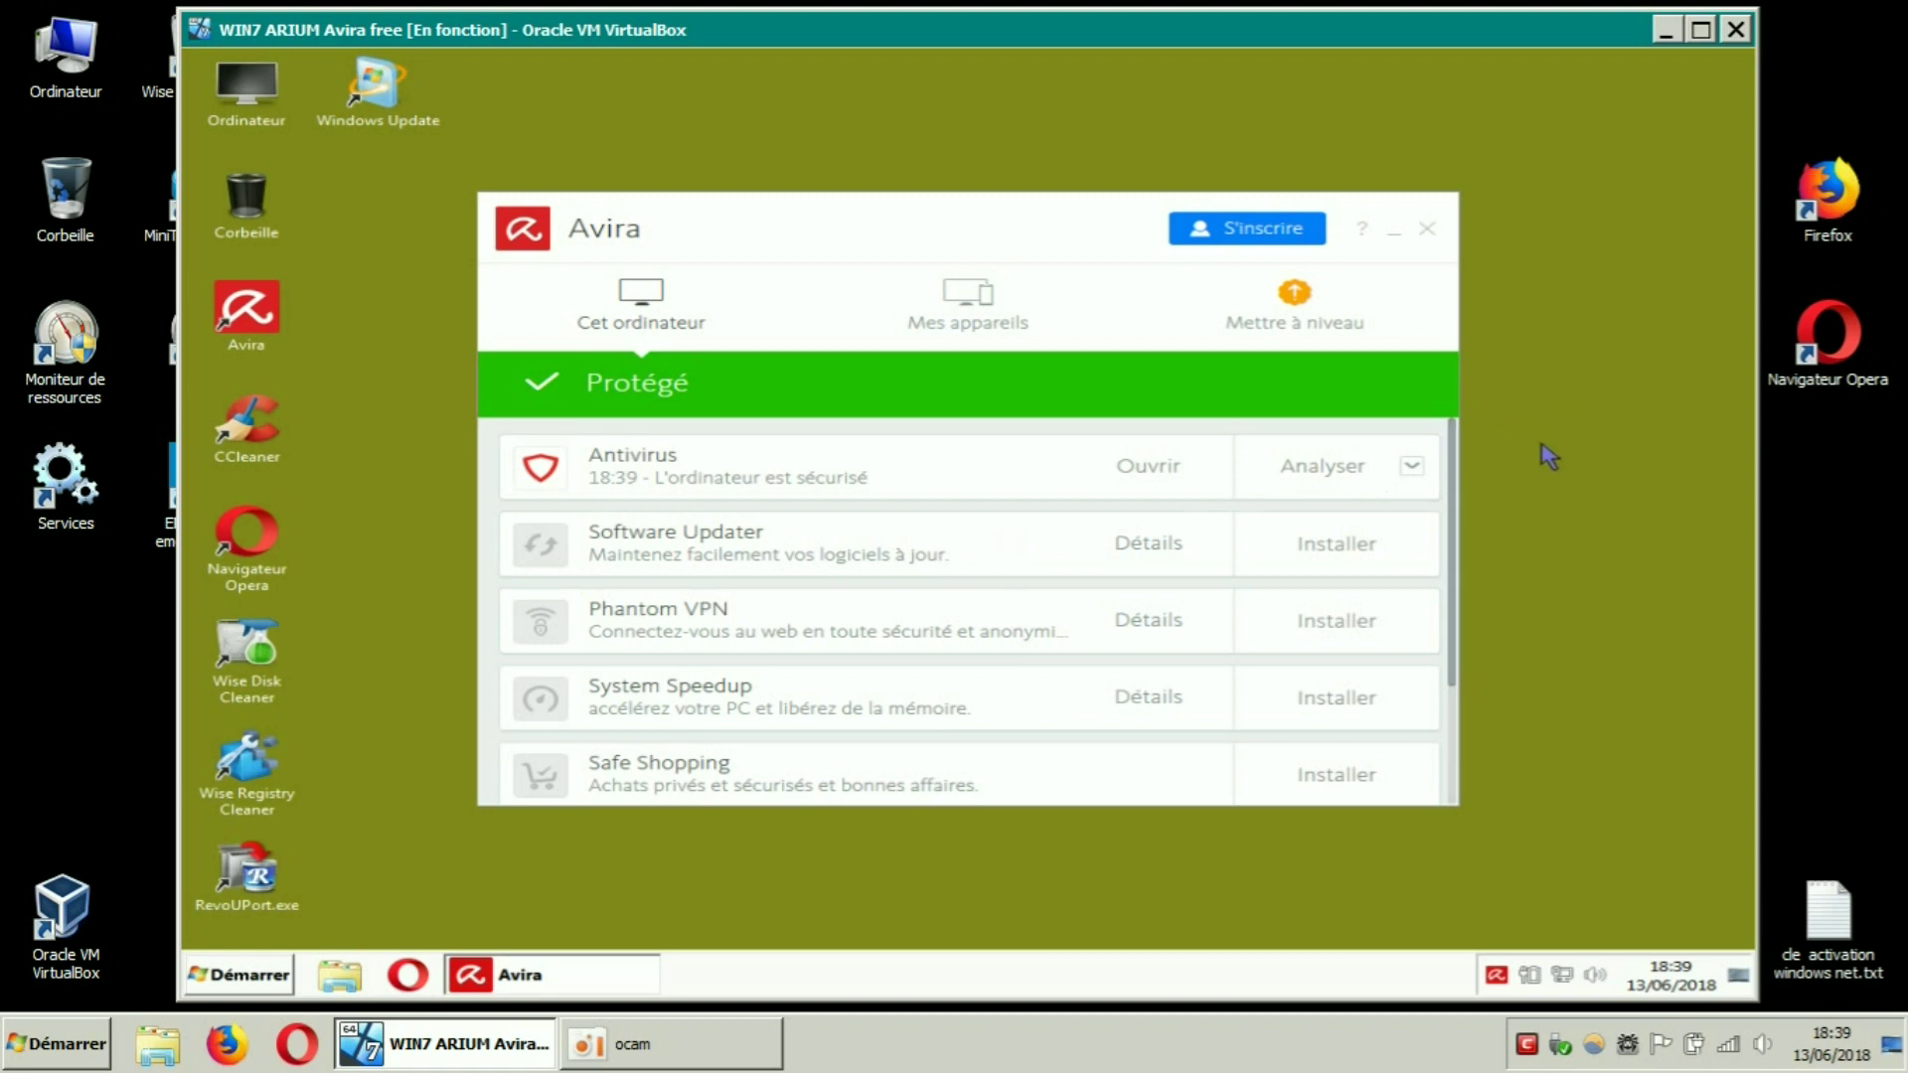
pyautogui.click(1425, 229)
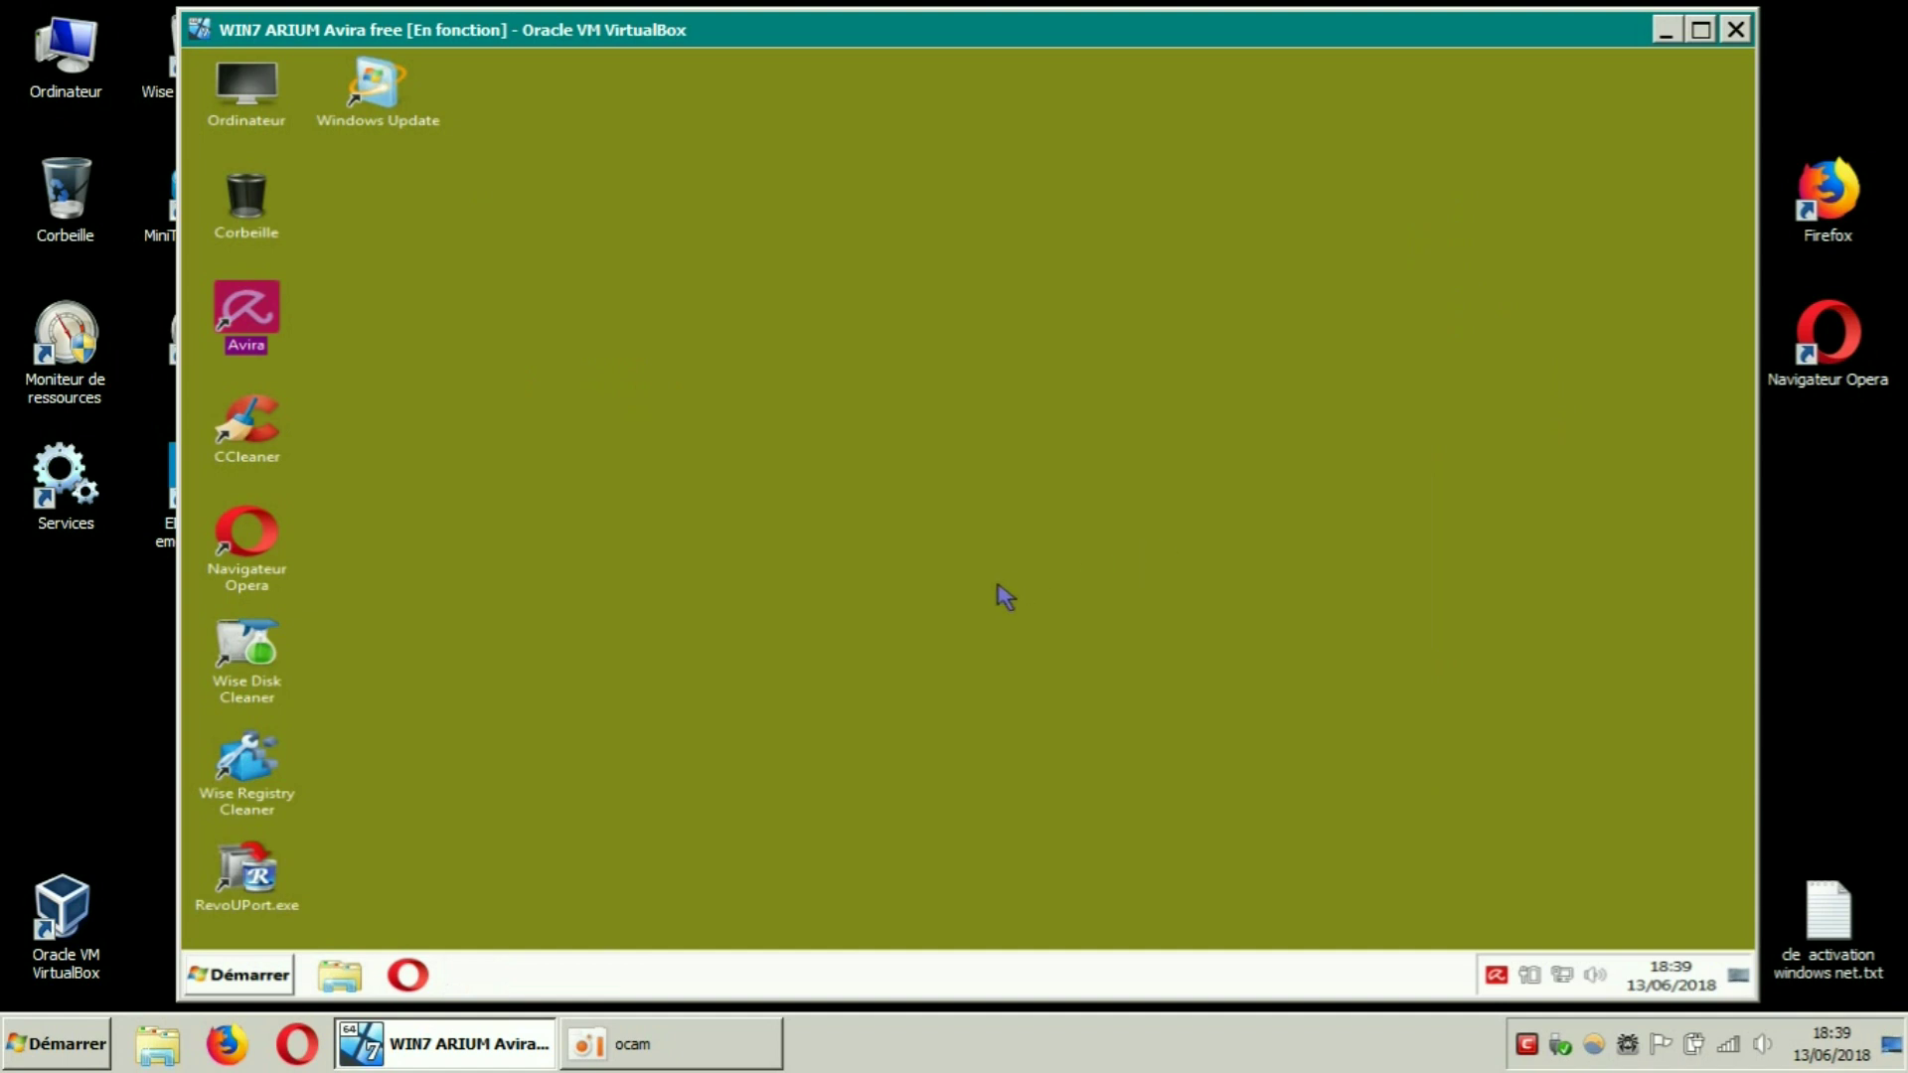
# Recheck the Windows firewall's status in the Control Panel after the restart, and close the window
pyautogui.click(254, 973)
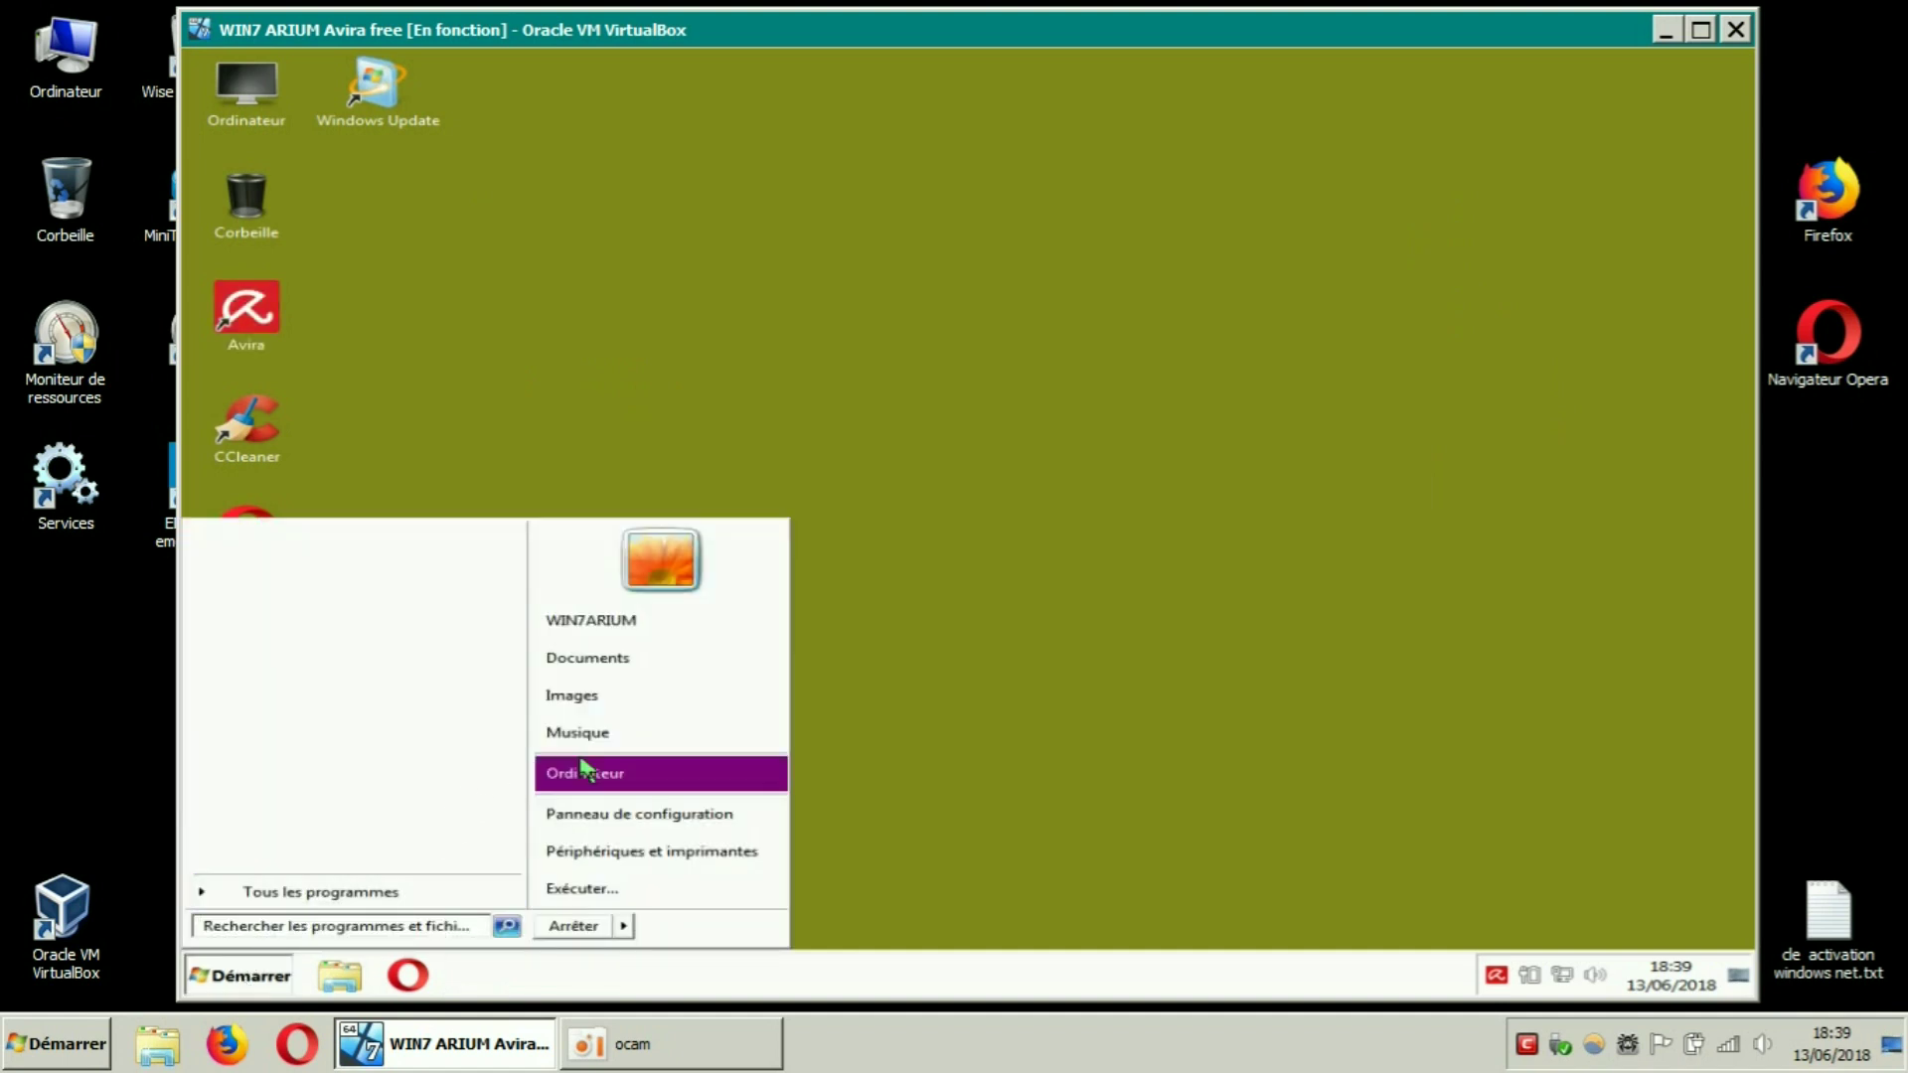
pyautogui.click(617, 818)
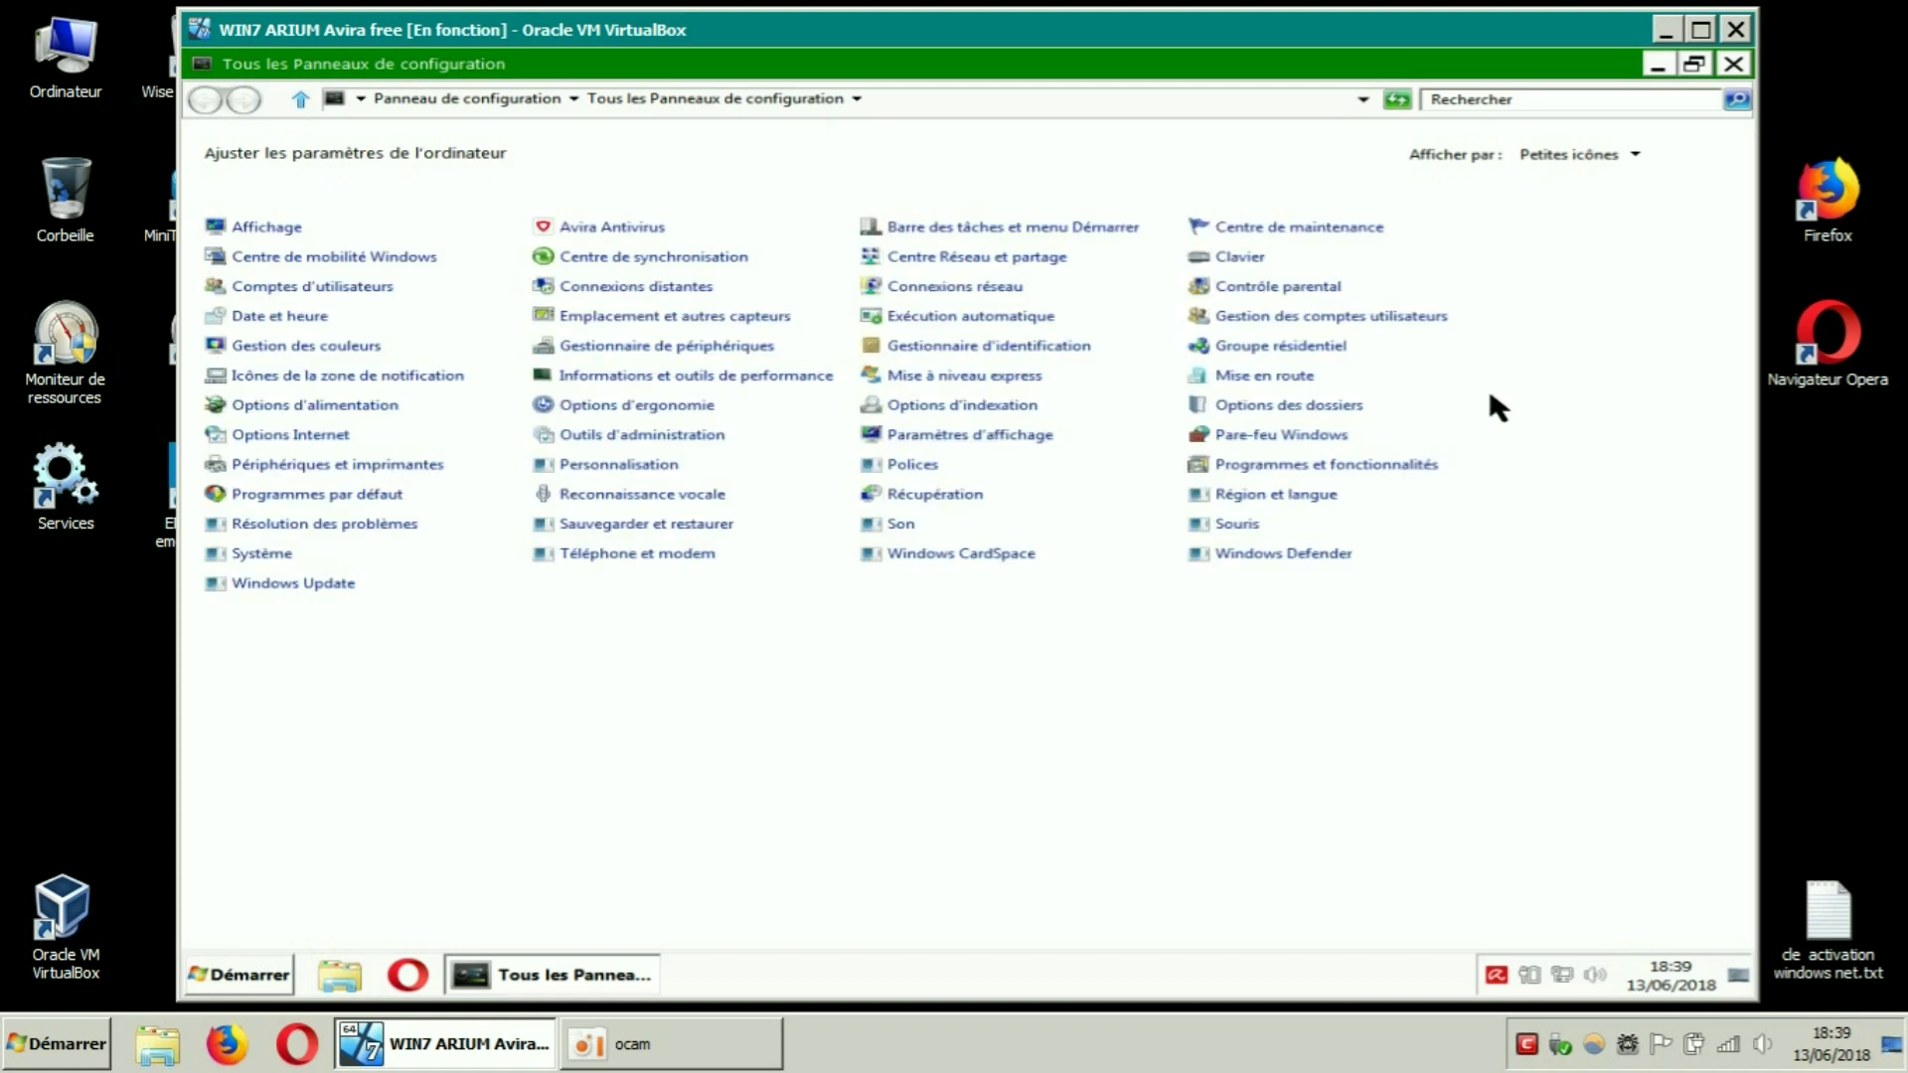
pyautogui.click(1314, 437)
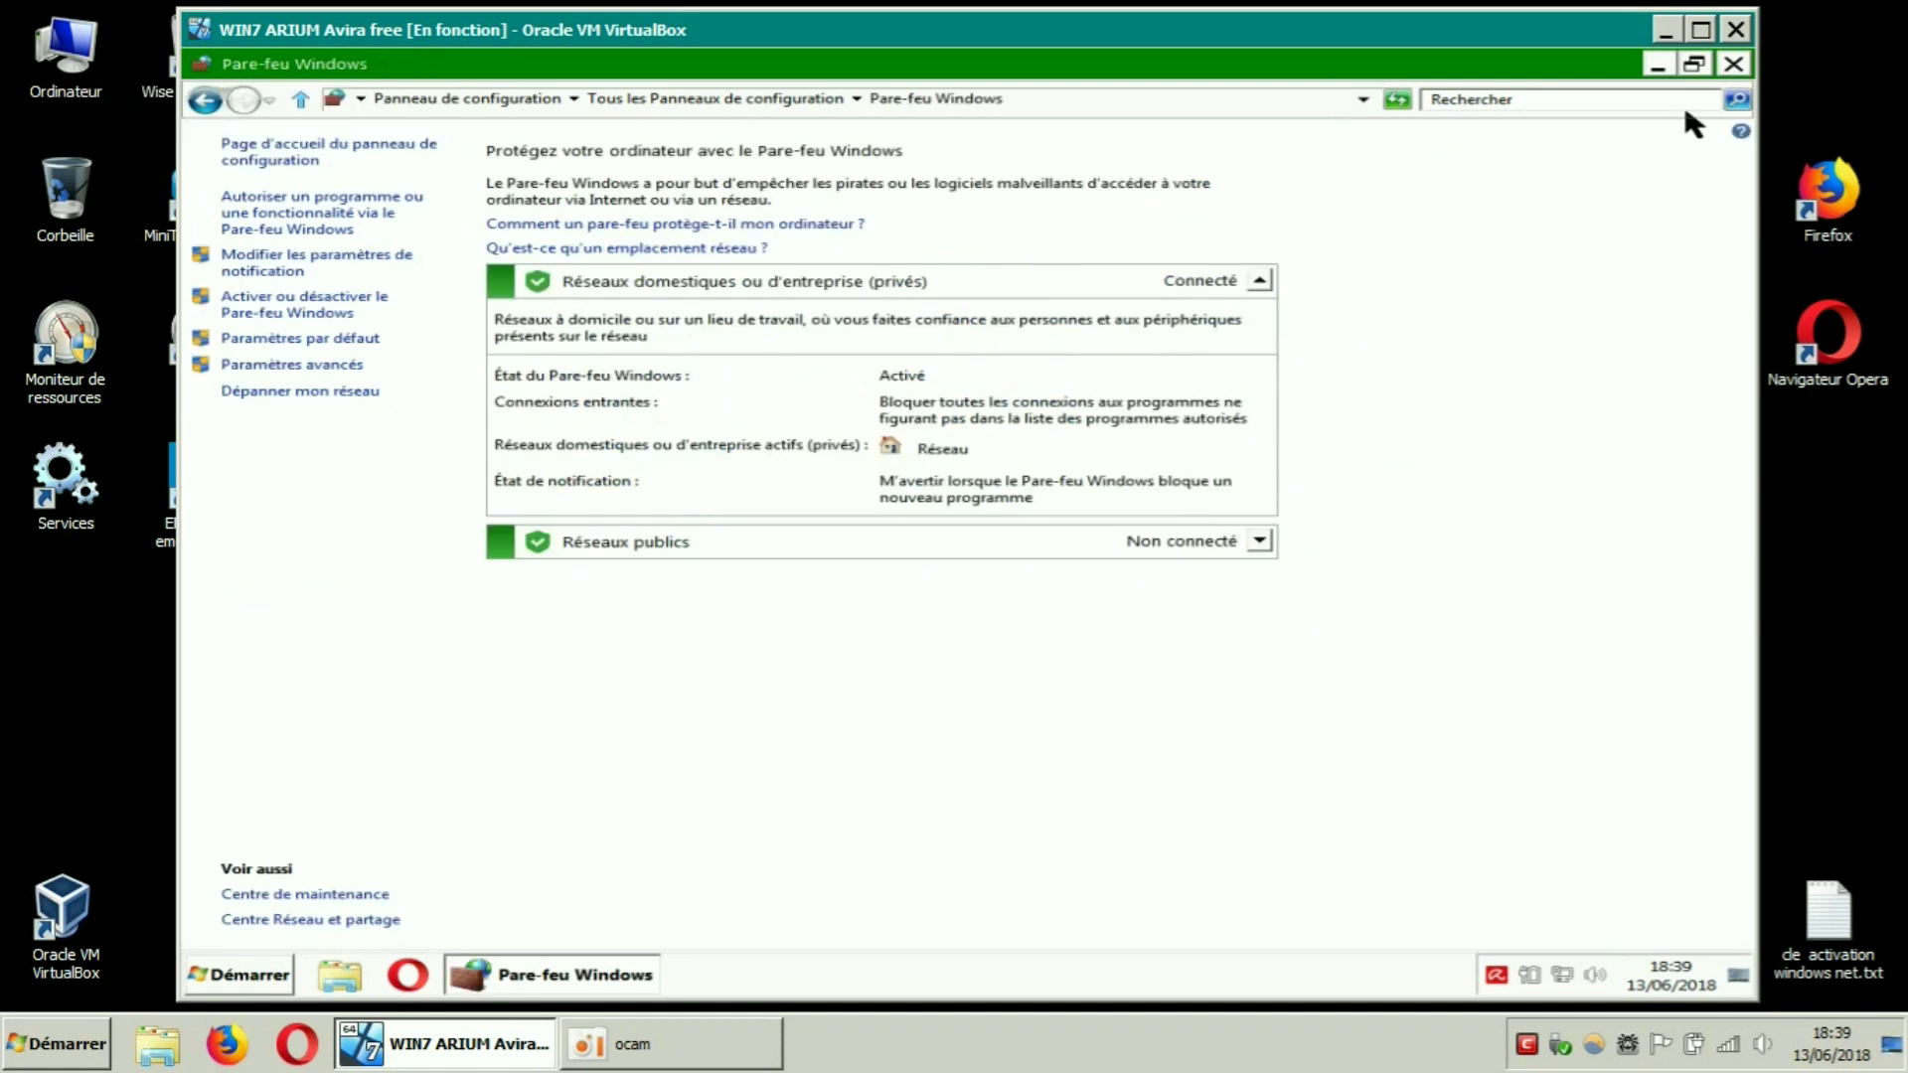
pyautogui.click(1733, 63)
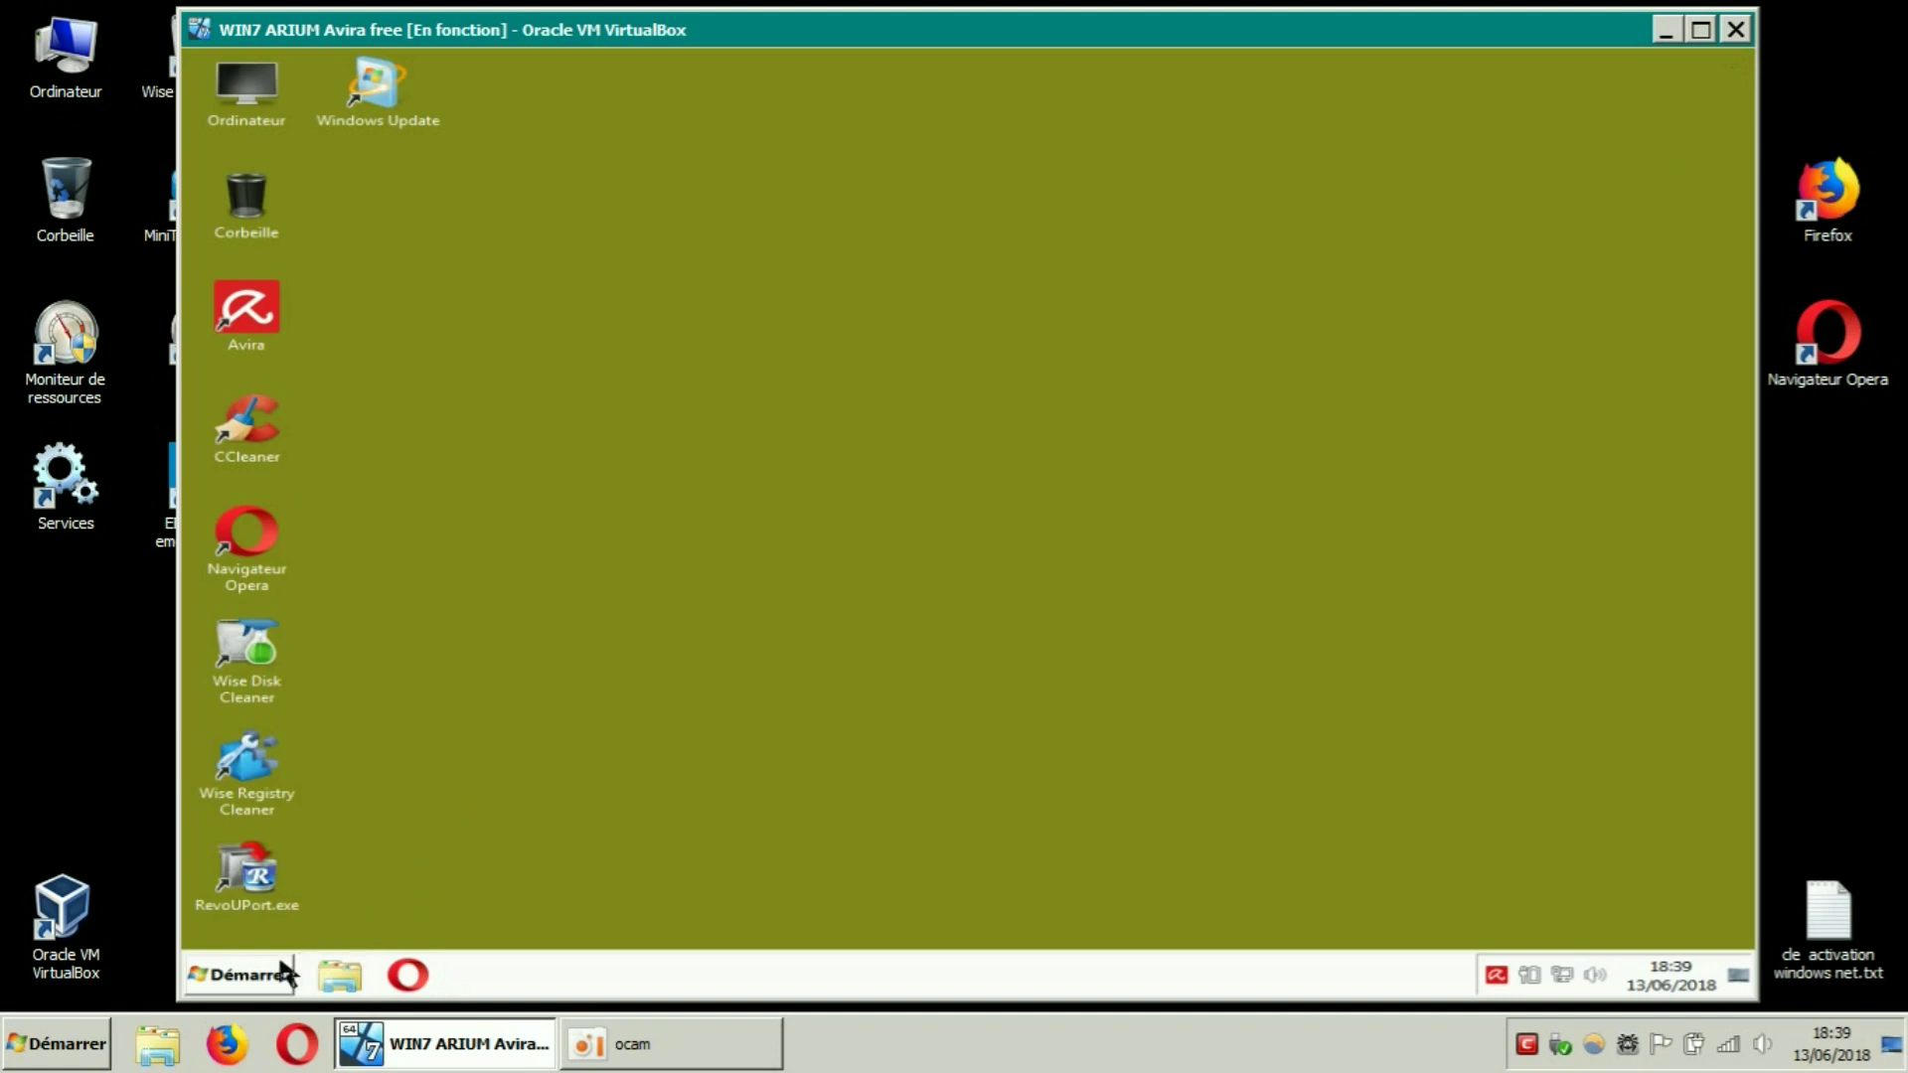
# Reopen Avira, examine the Antivirus status page with its protection modules, and close it
pyautogui.doubleClick(243, 308)
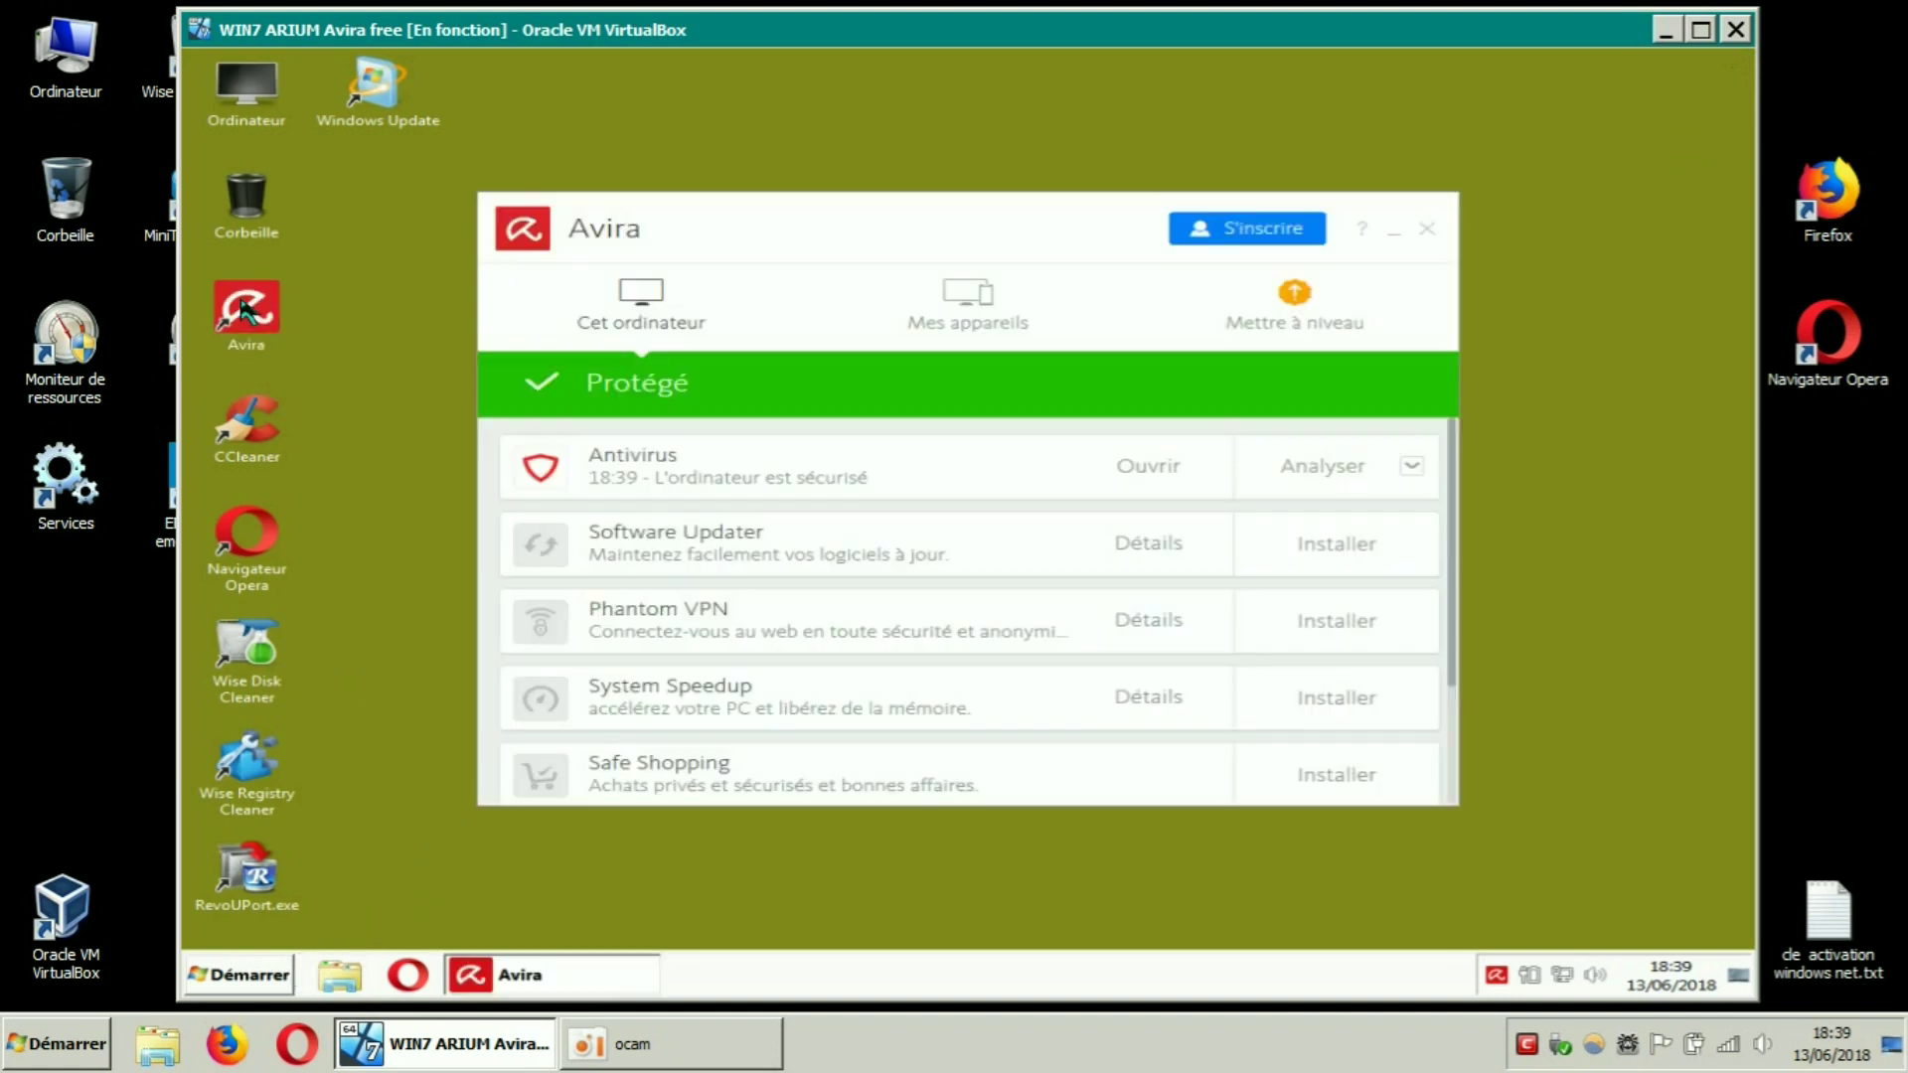
pyautogui.click(641, 465)
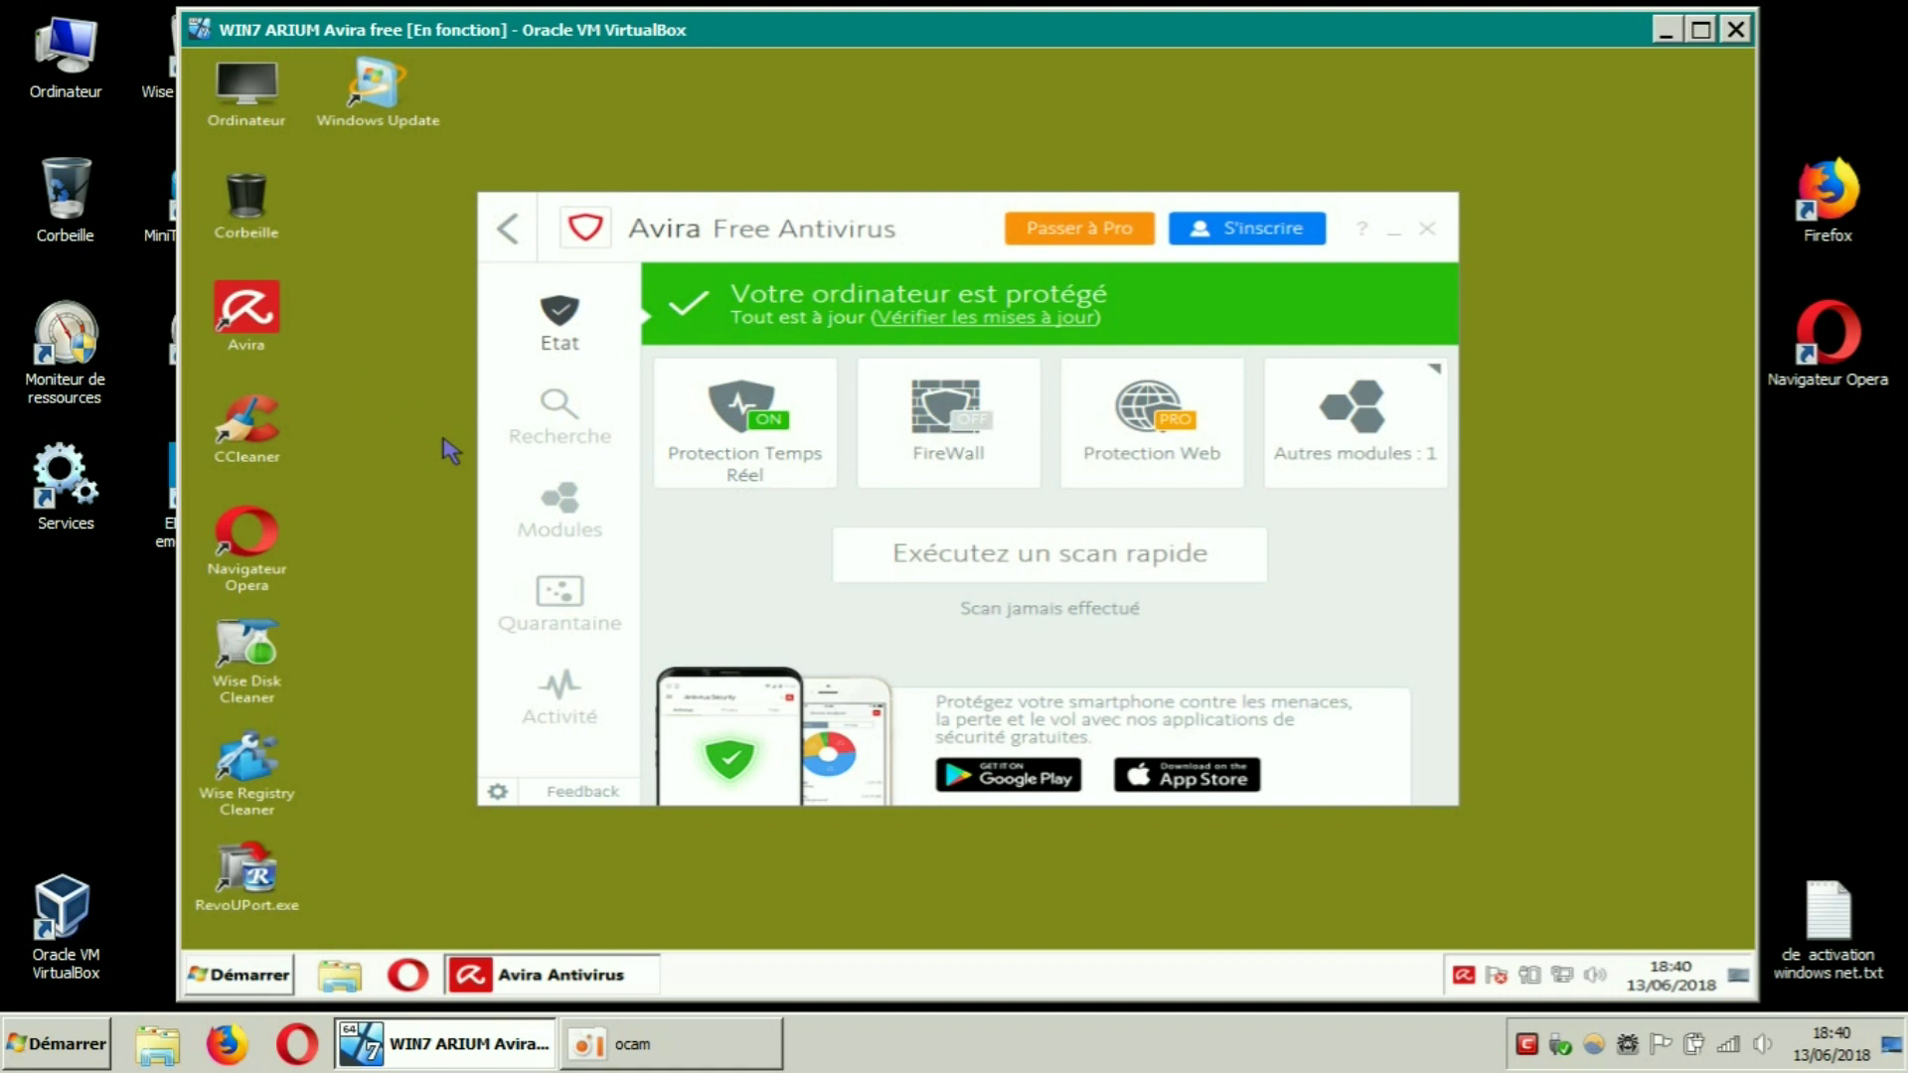
pyautogui.click(1428, 229)
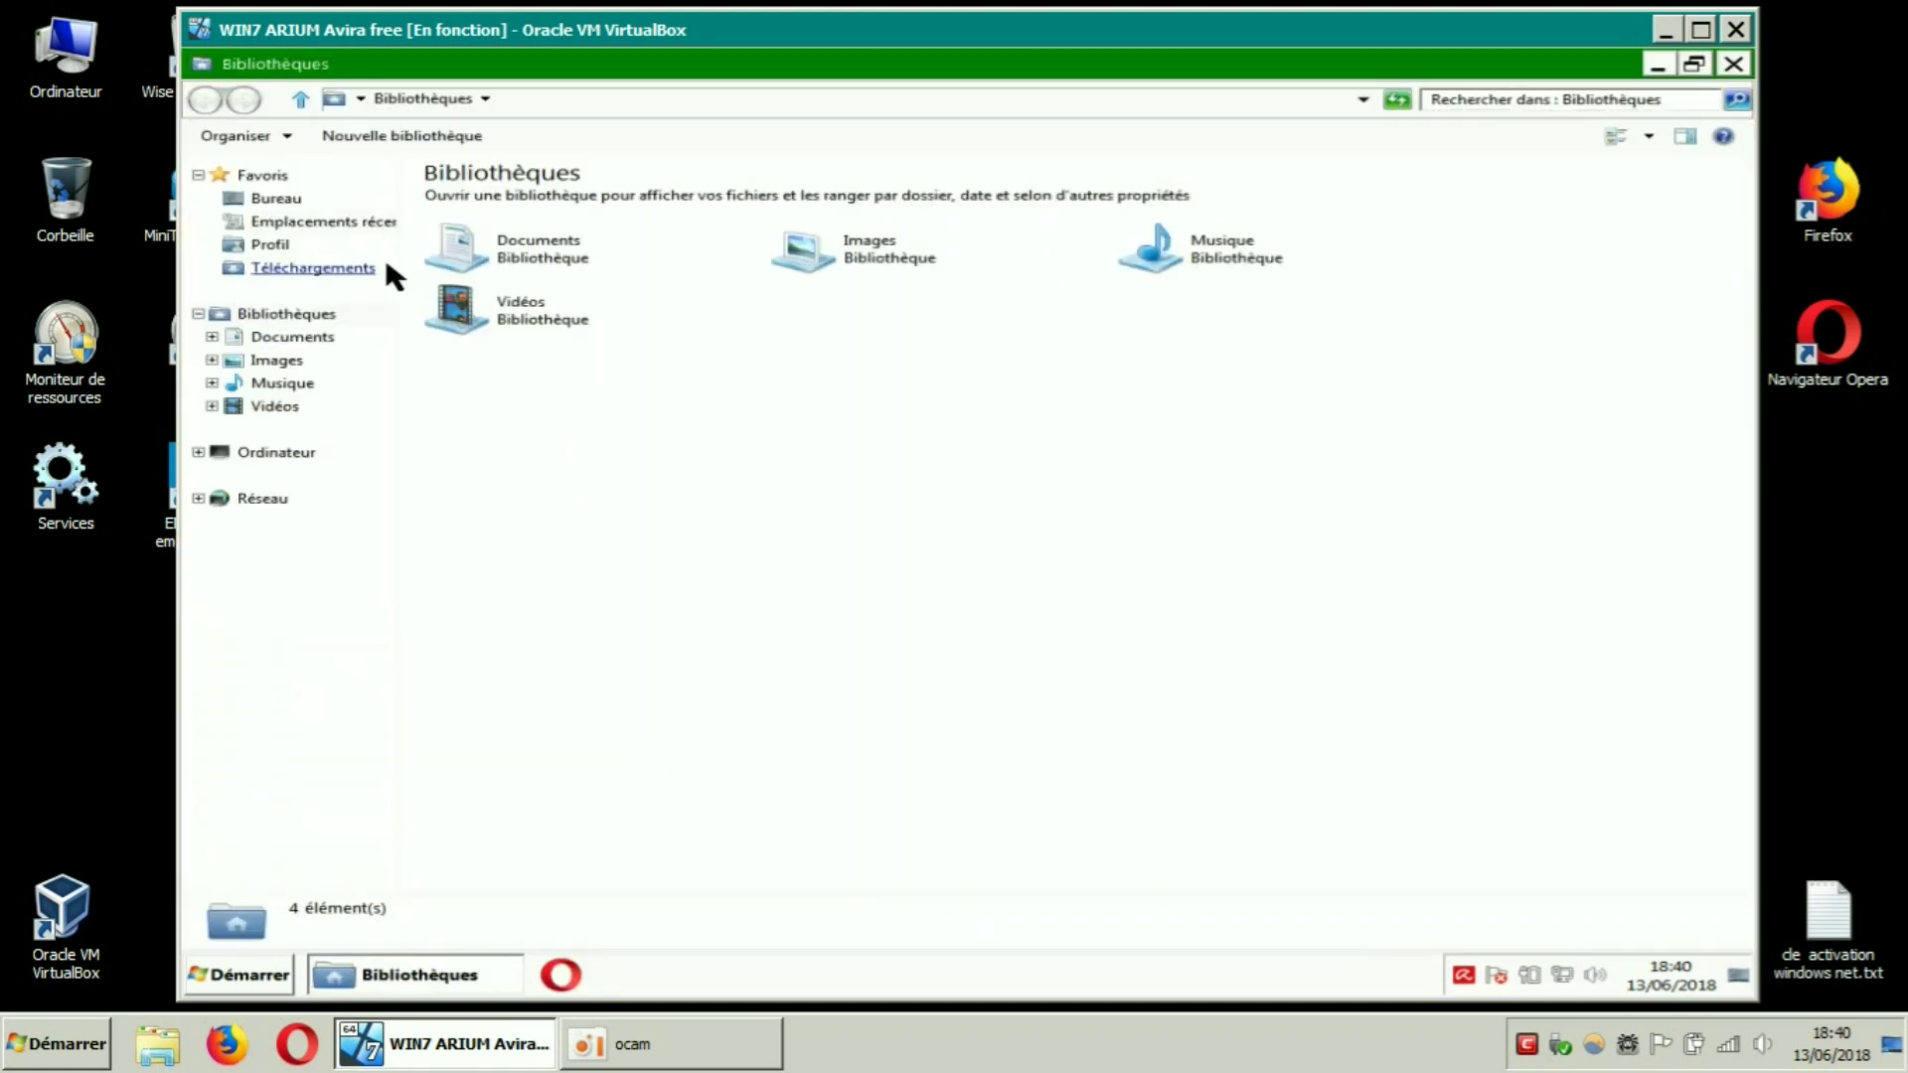
# Run the Comodo installer cmd_fw_installer_10299_79.exe from the Téléchargements folder, and close the folder window
pyautogui.click(371, 270)
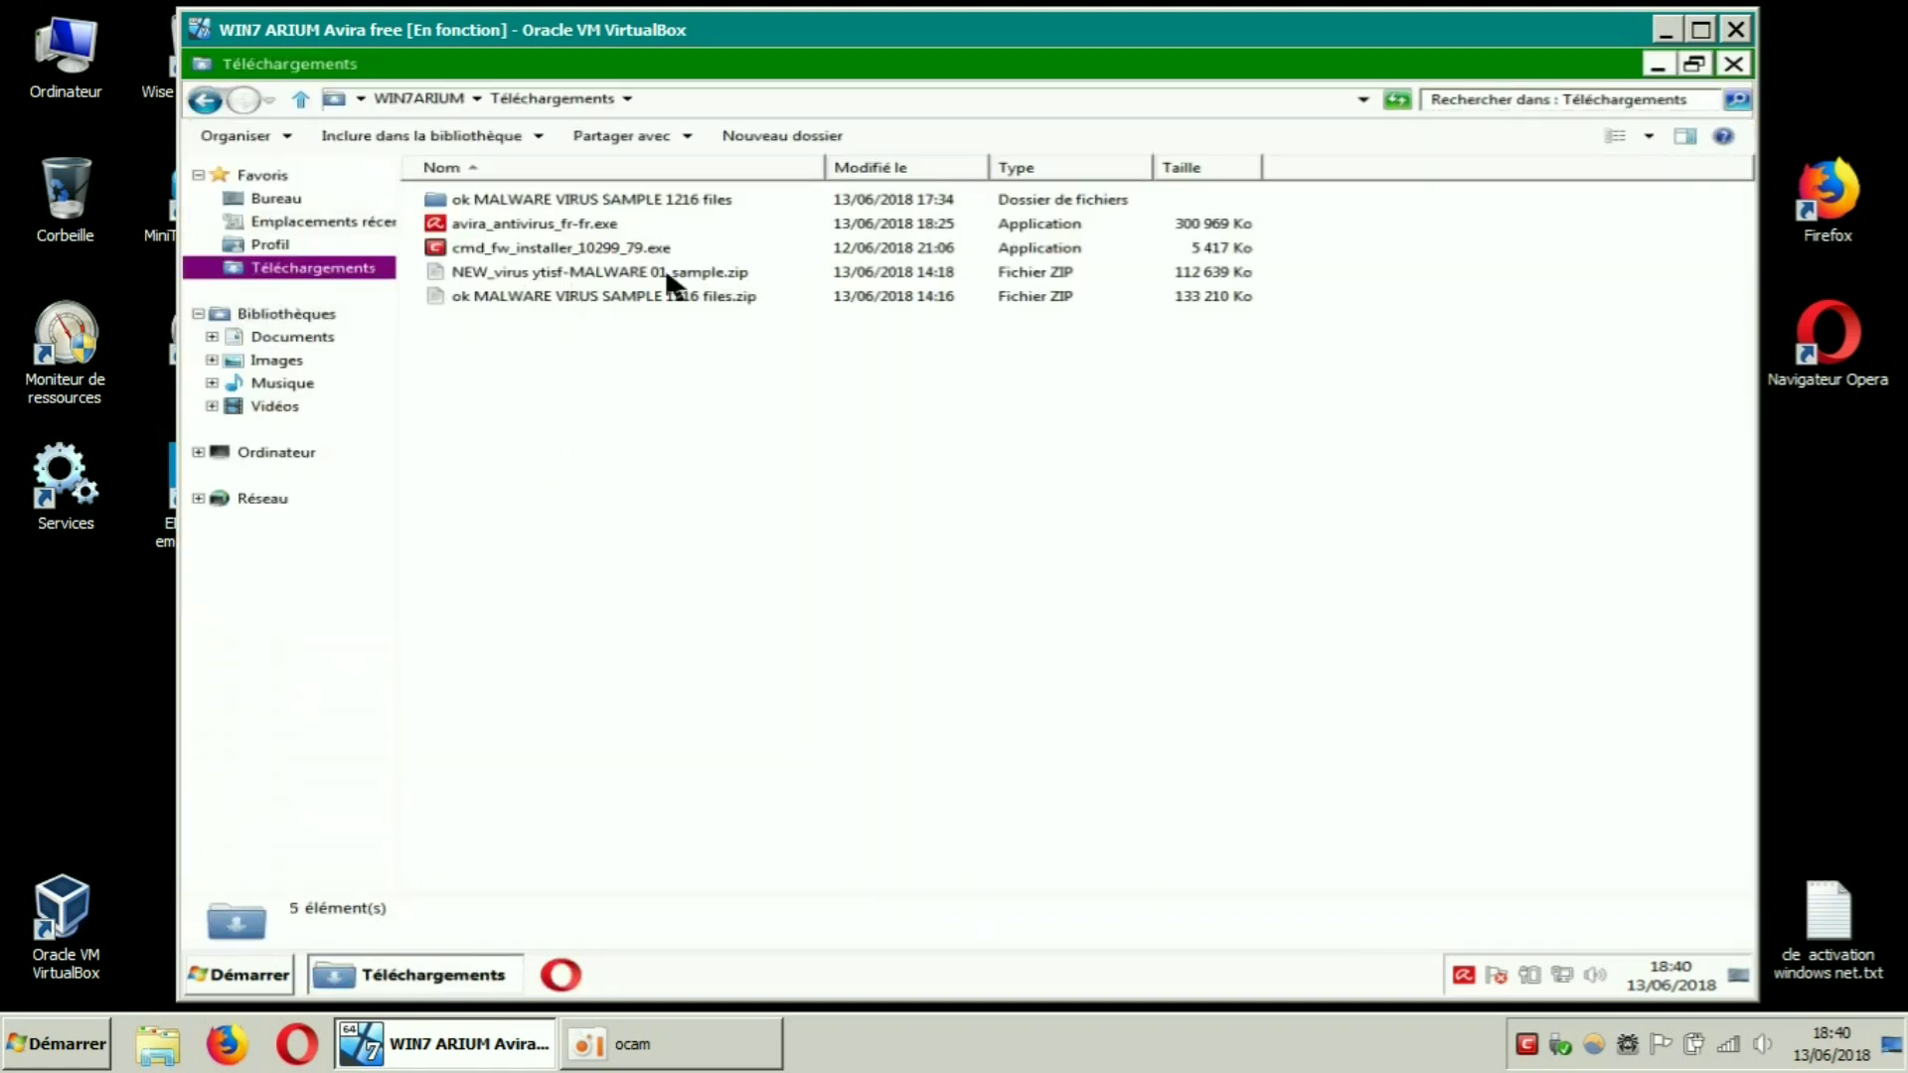
pyautogui.doubleClick(613, 248)
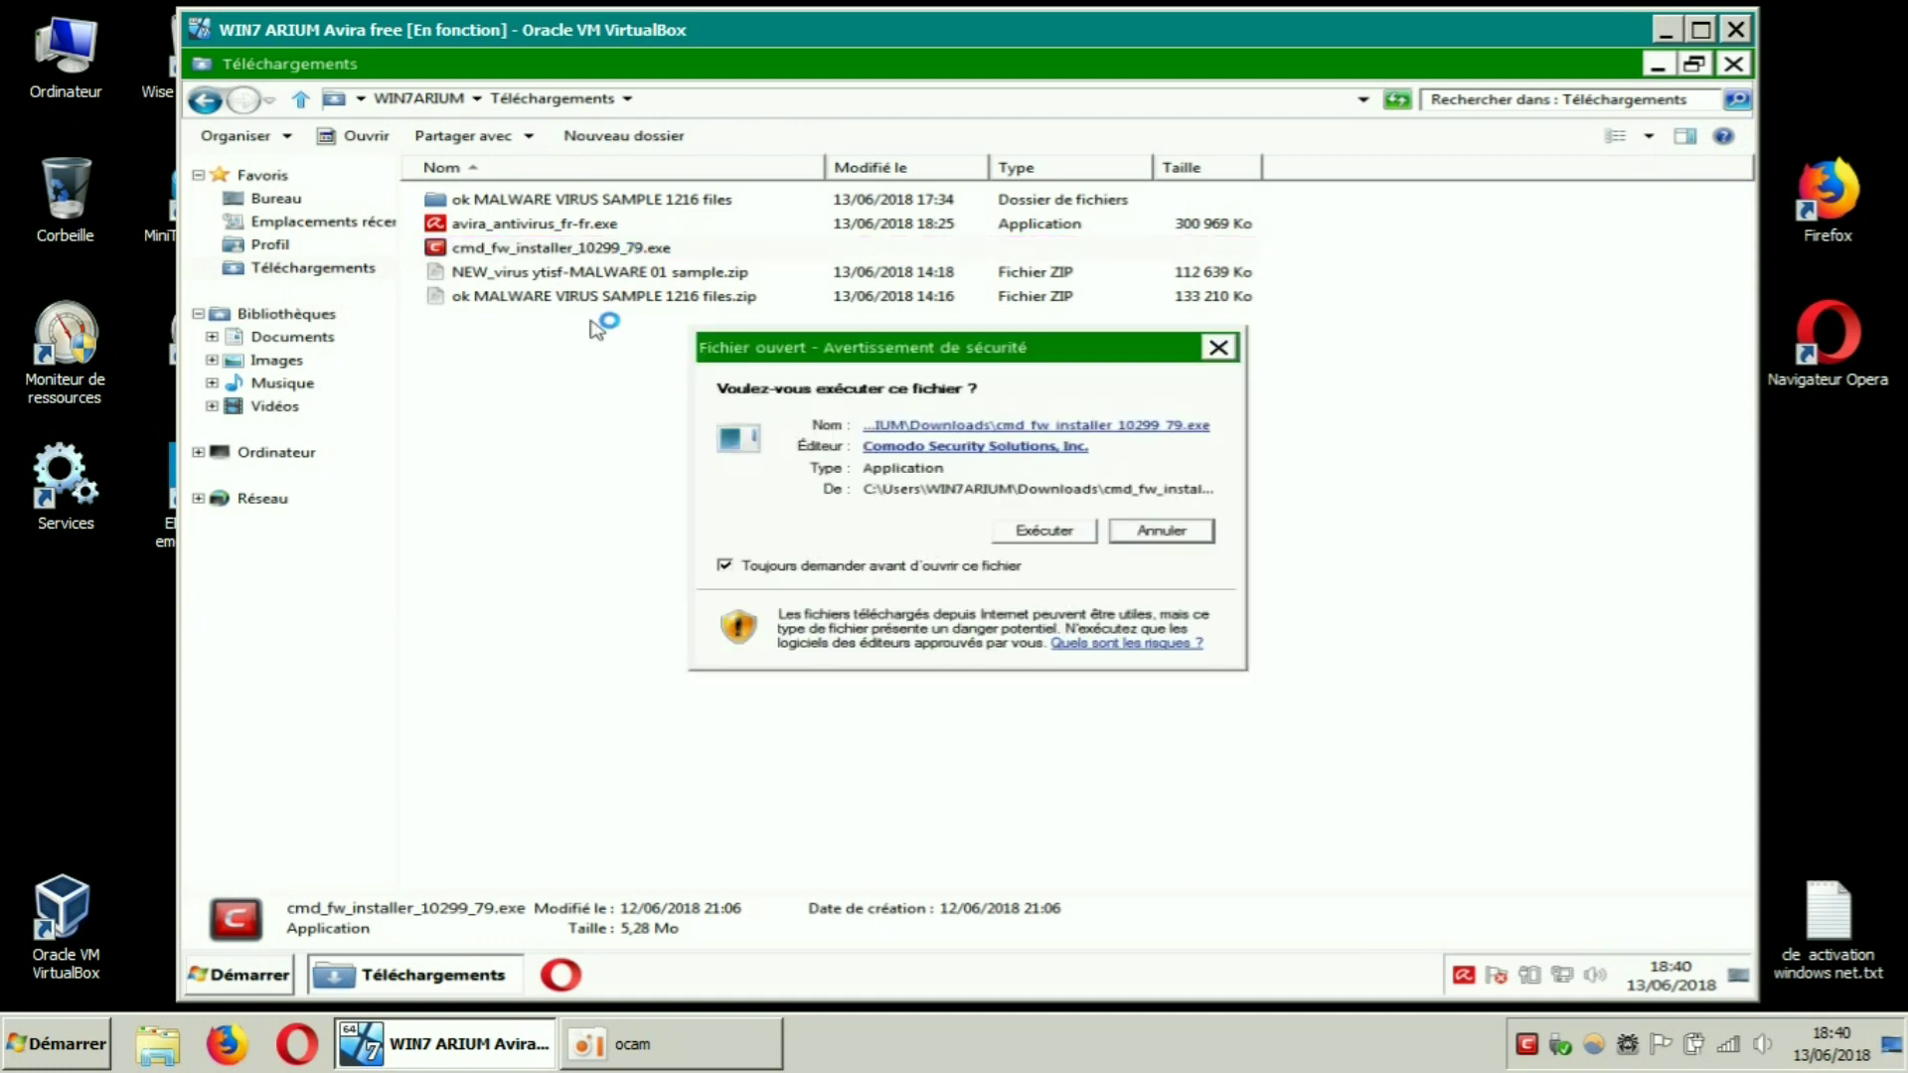
pyautogui.click(1038, 529)
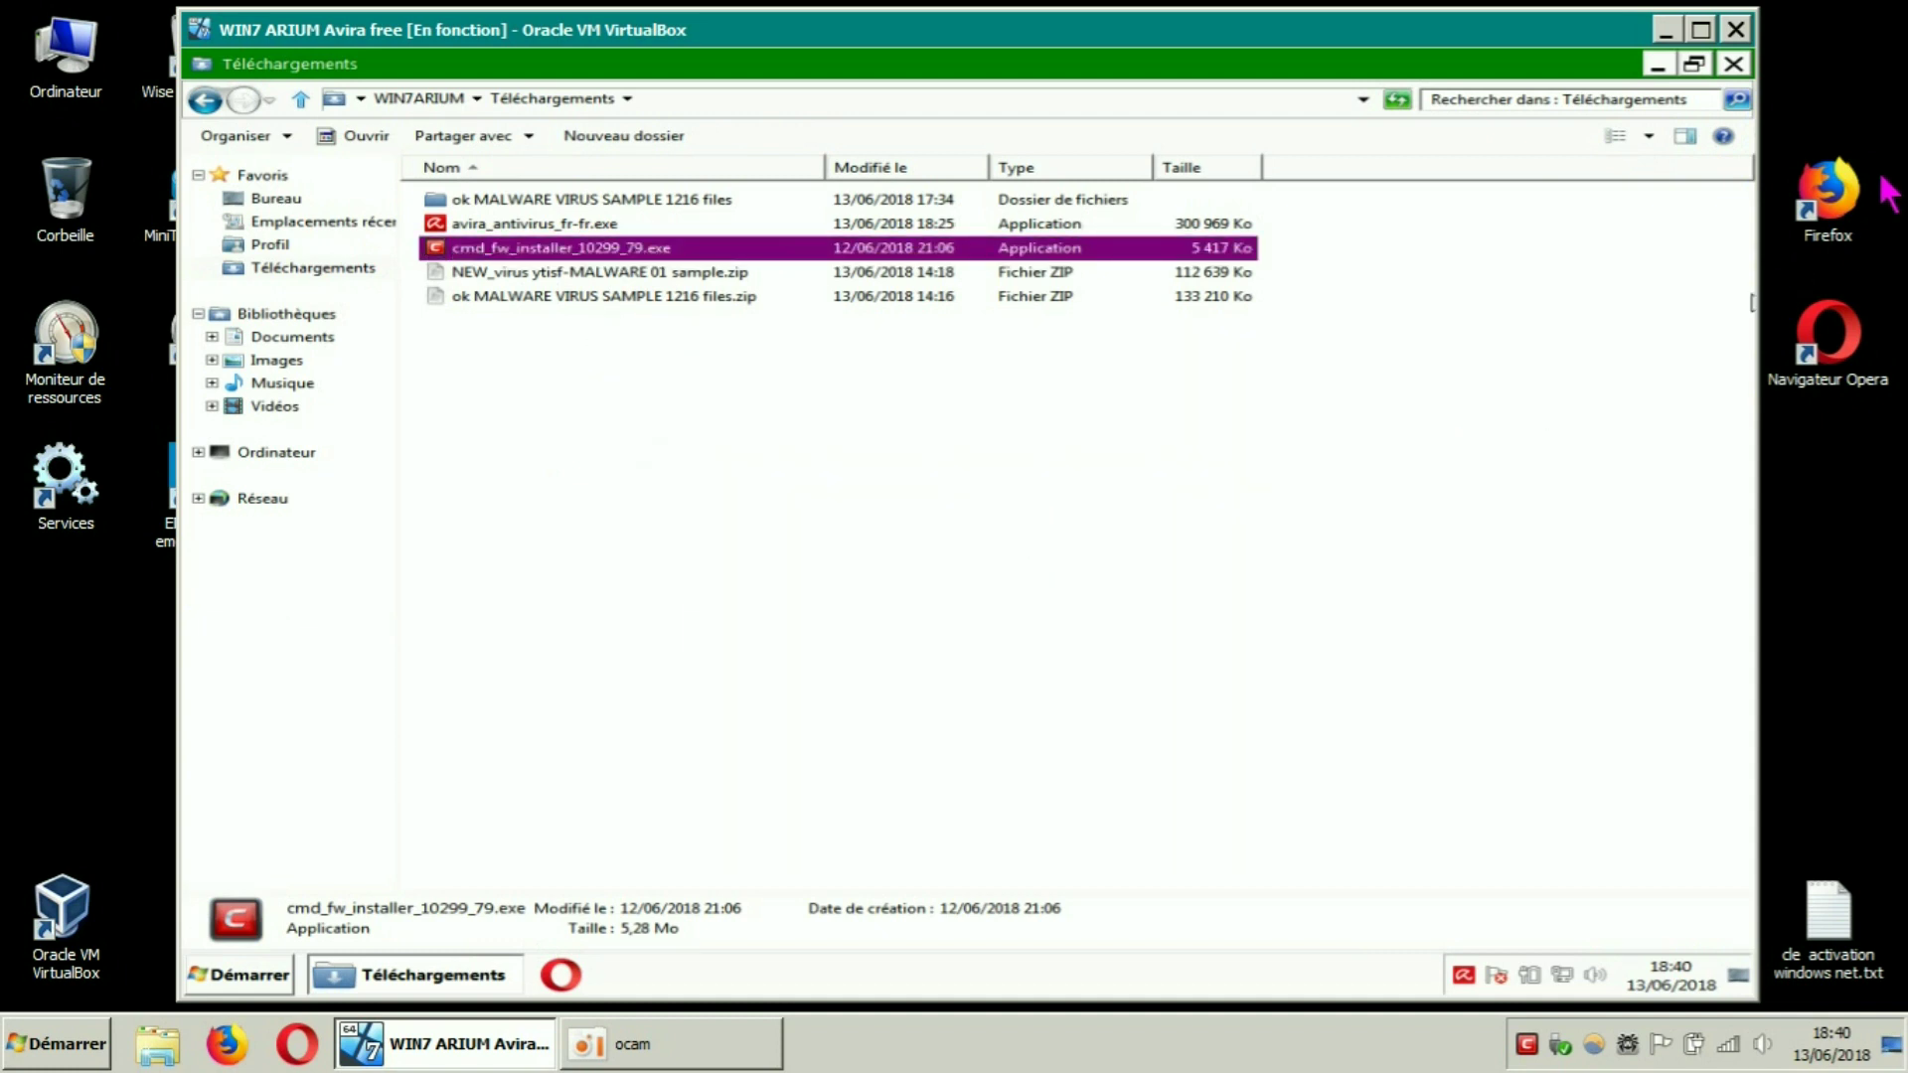
pyautogui.click(1734, 63)
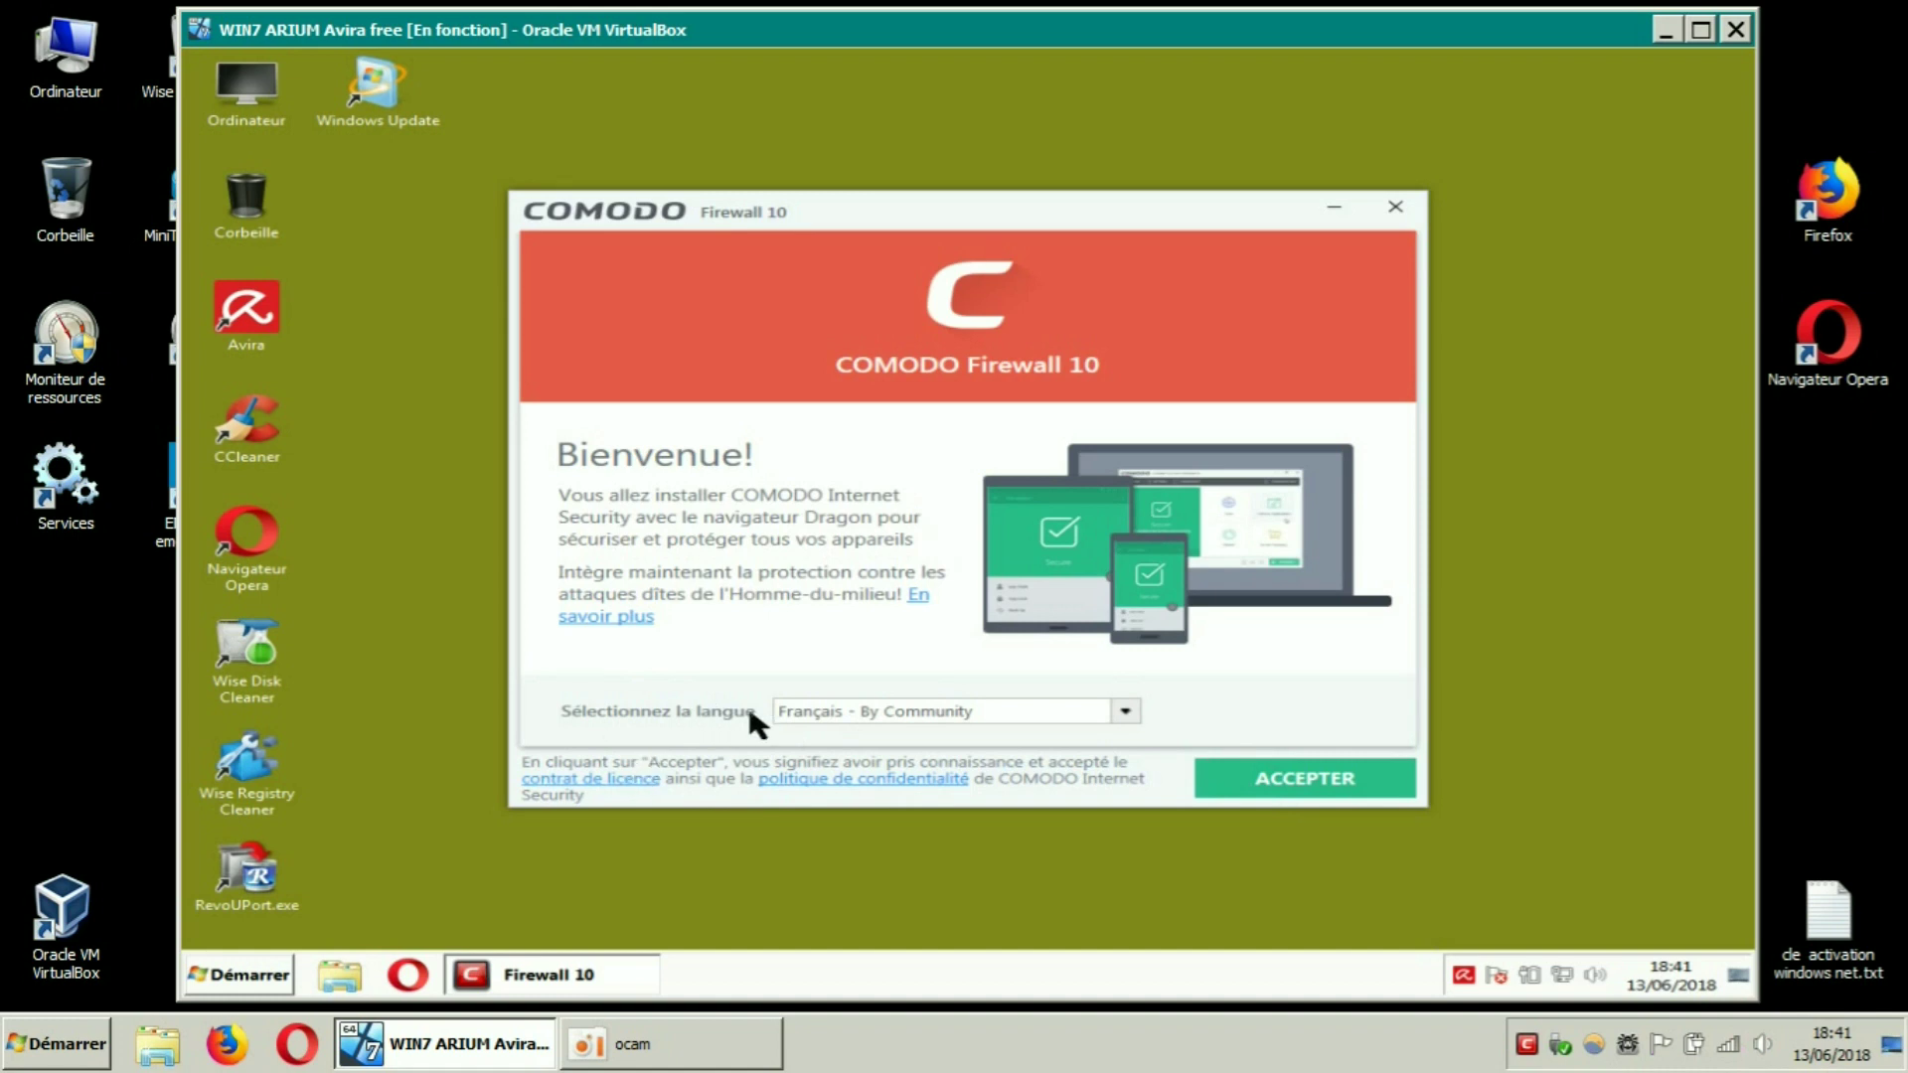
# Accept the Comodo Firewall 10 licence in French, and decline setting Yahoo! as home page, search engine and new tab
pyautogui.click(1260, 781)
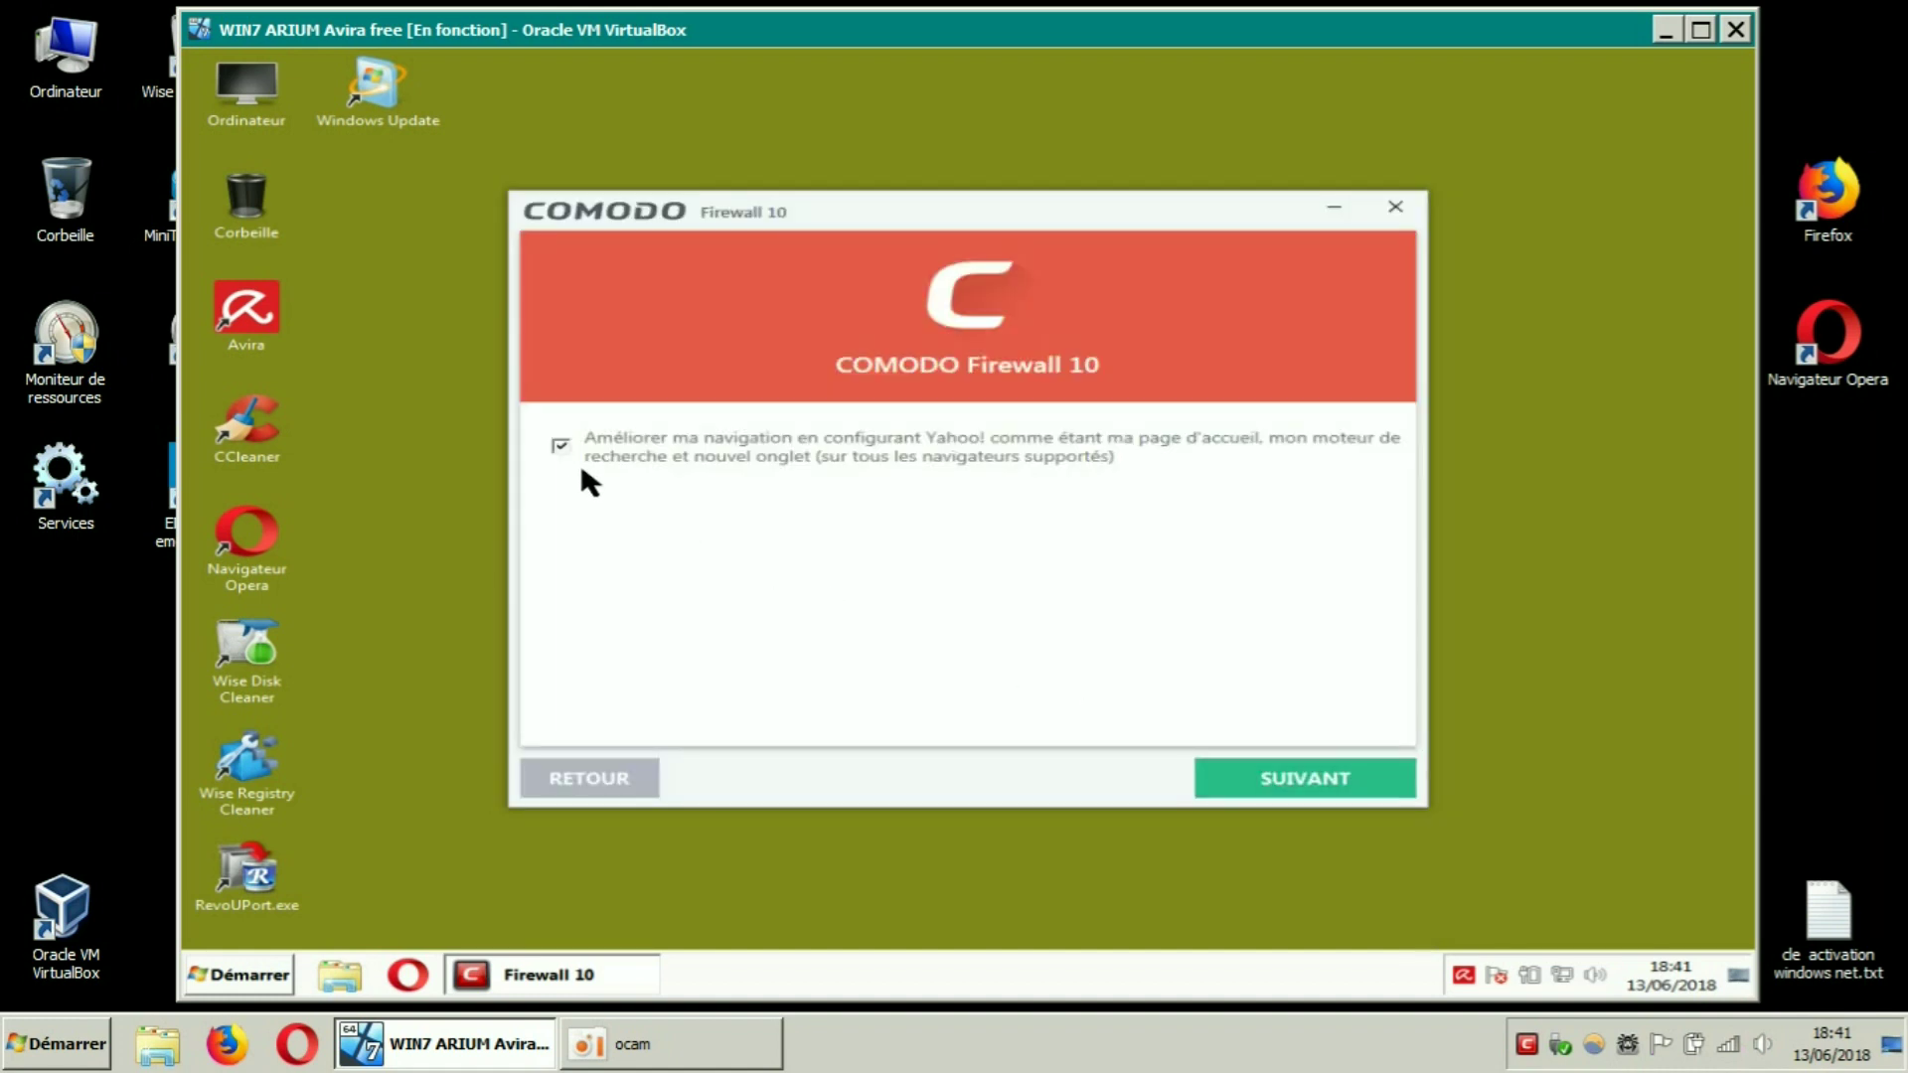
pyautogui.click(559, 447)
pyautogui.click(1254, 781)
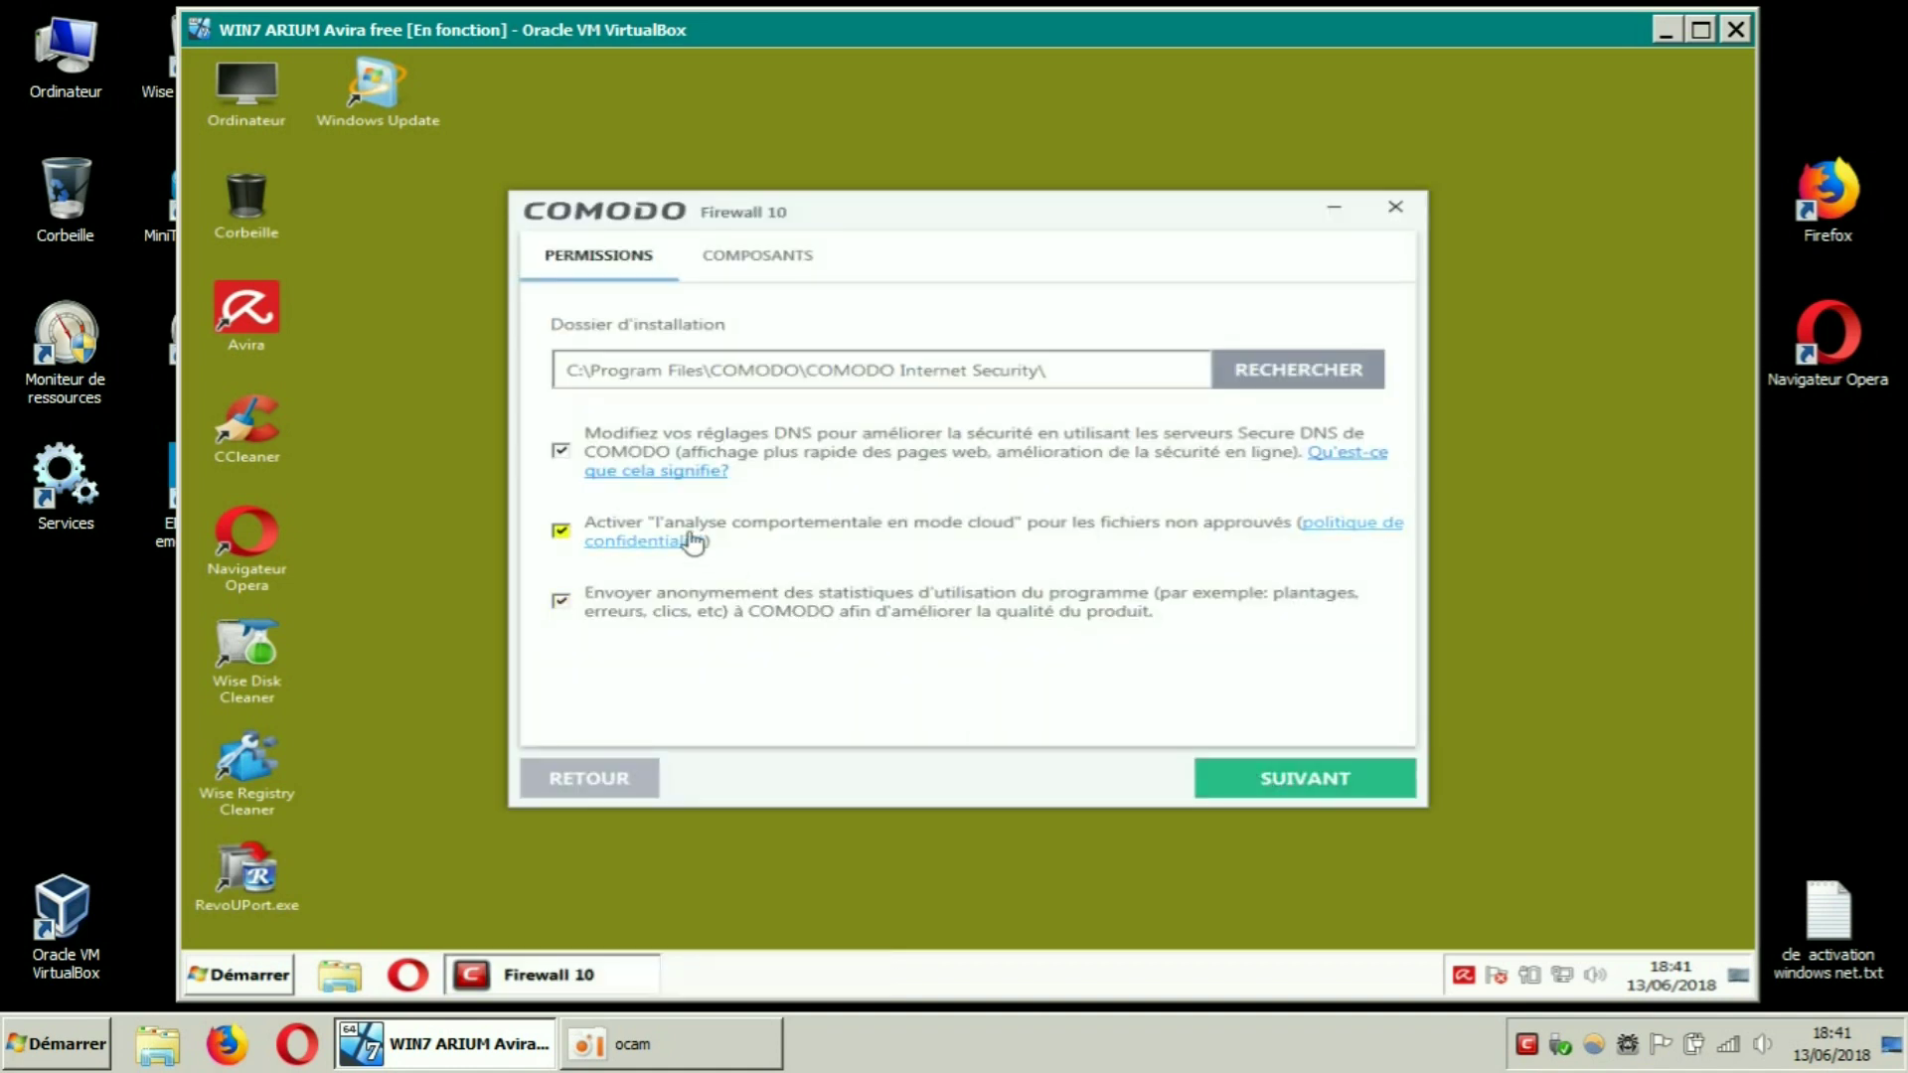
# Install Comodo Firewall without the Secure DNS change and Dragon Web Browser, and finish the installer without giving an e-mail address
pyautogui.click(562, 453)
pyautogui.click(749, 260)
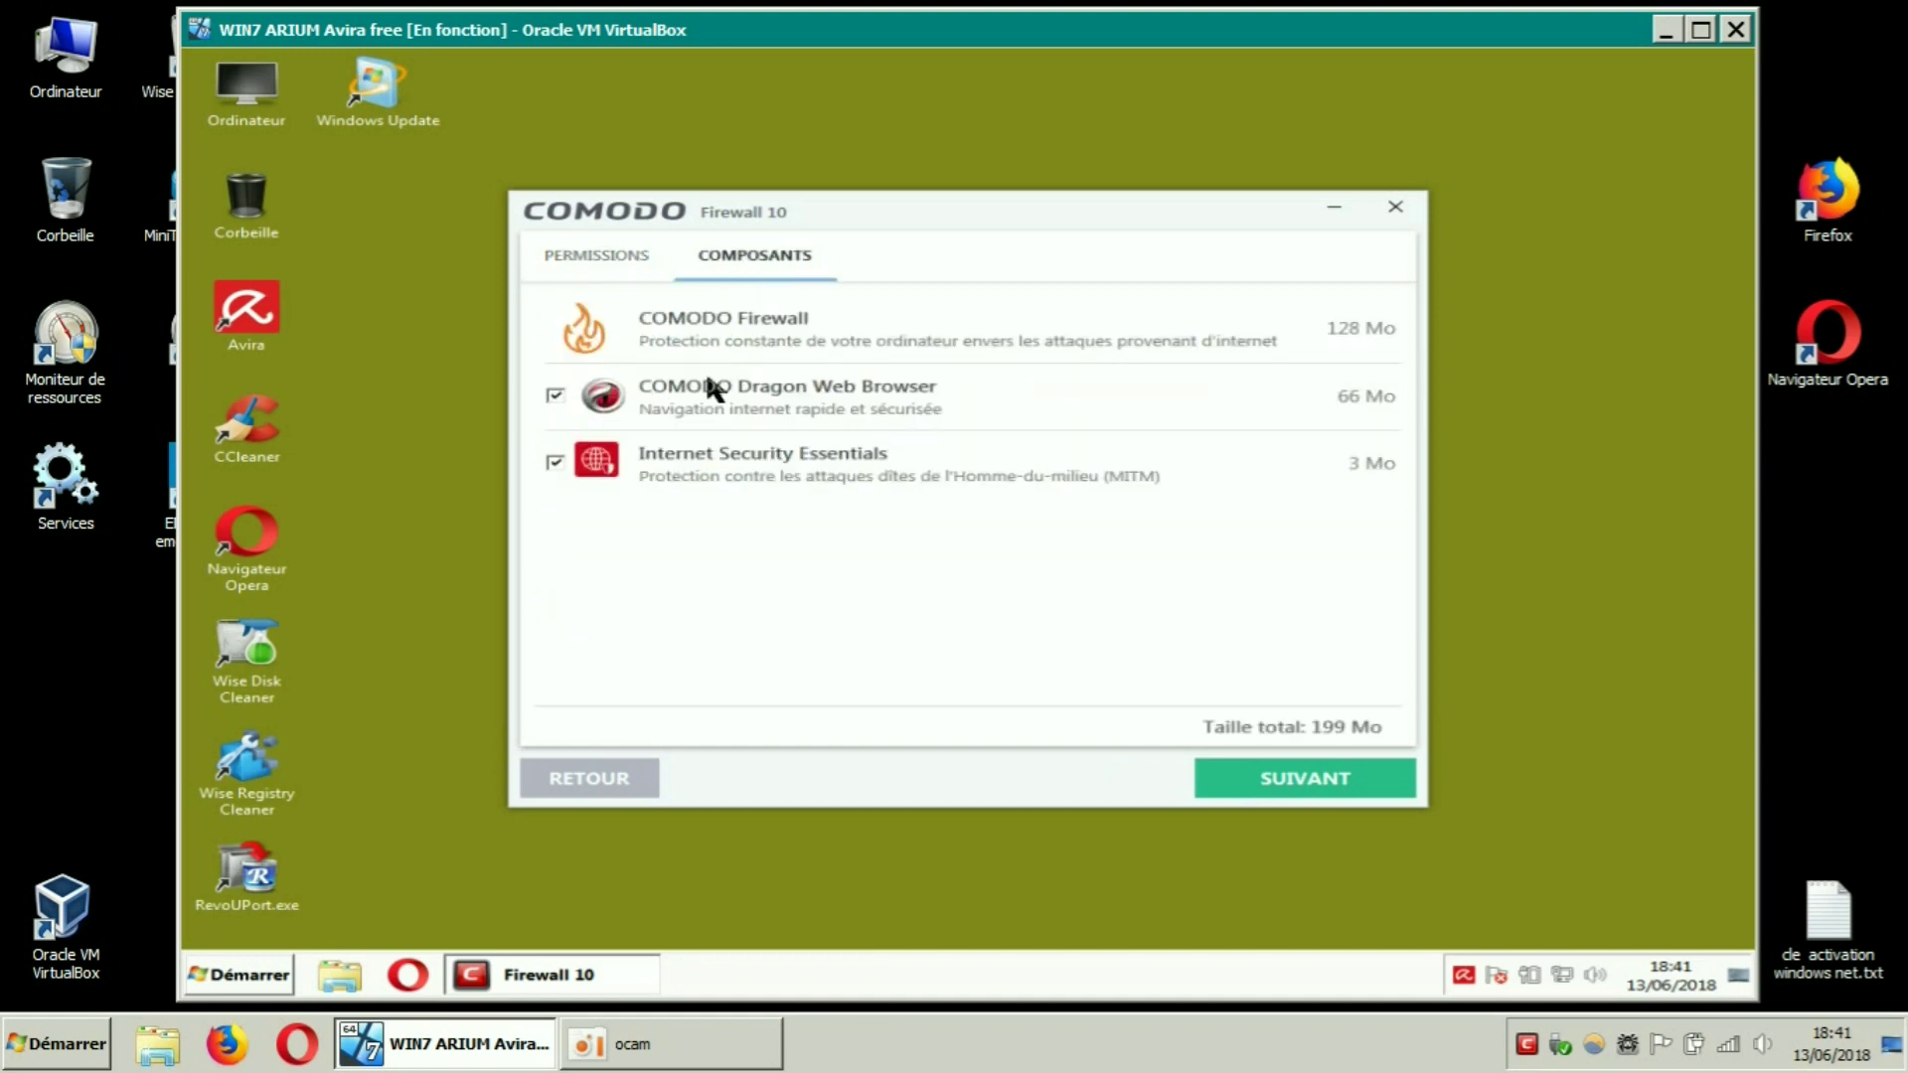
pyautogui.click(555, 396)
pyautogui.click(1244, 785)
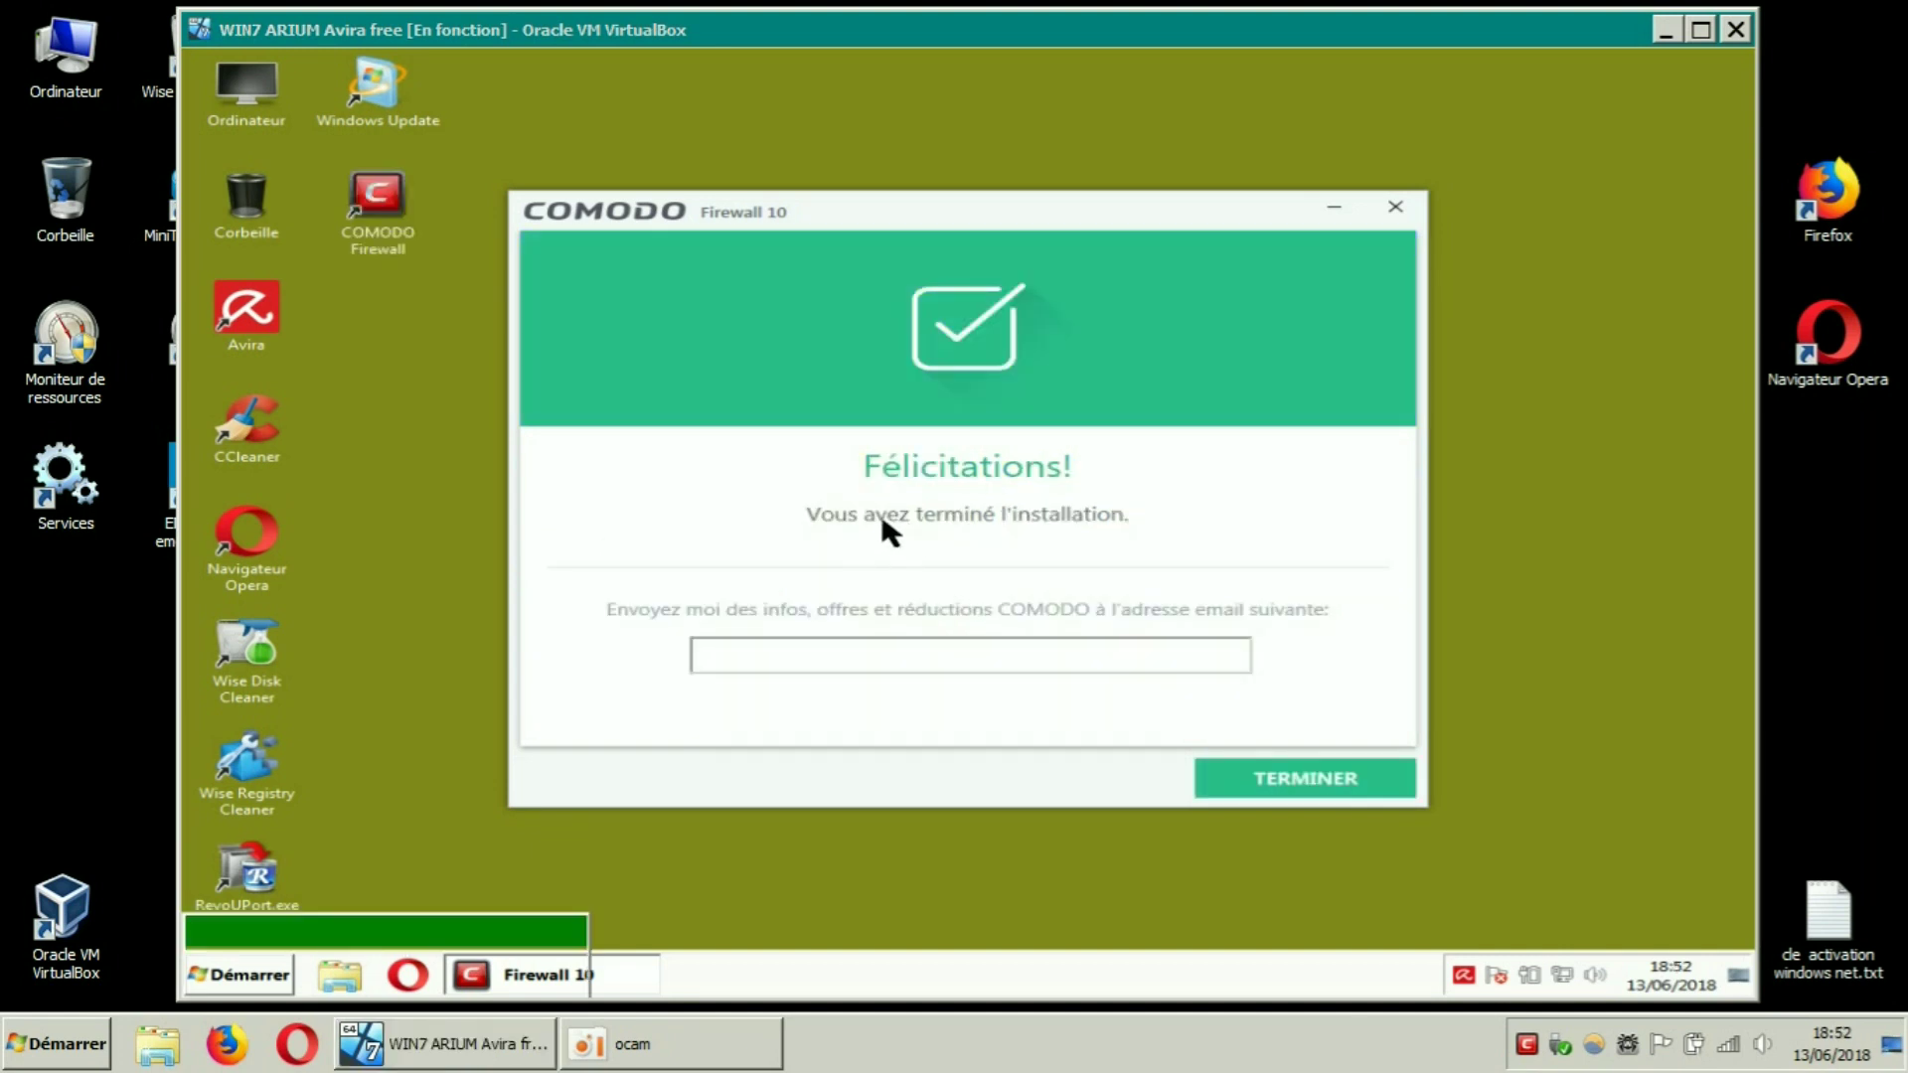
pyautogui.click(1254, 785)
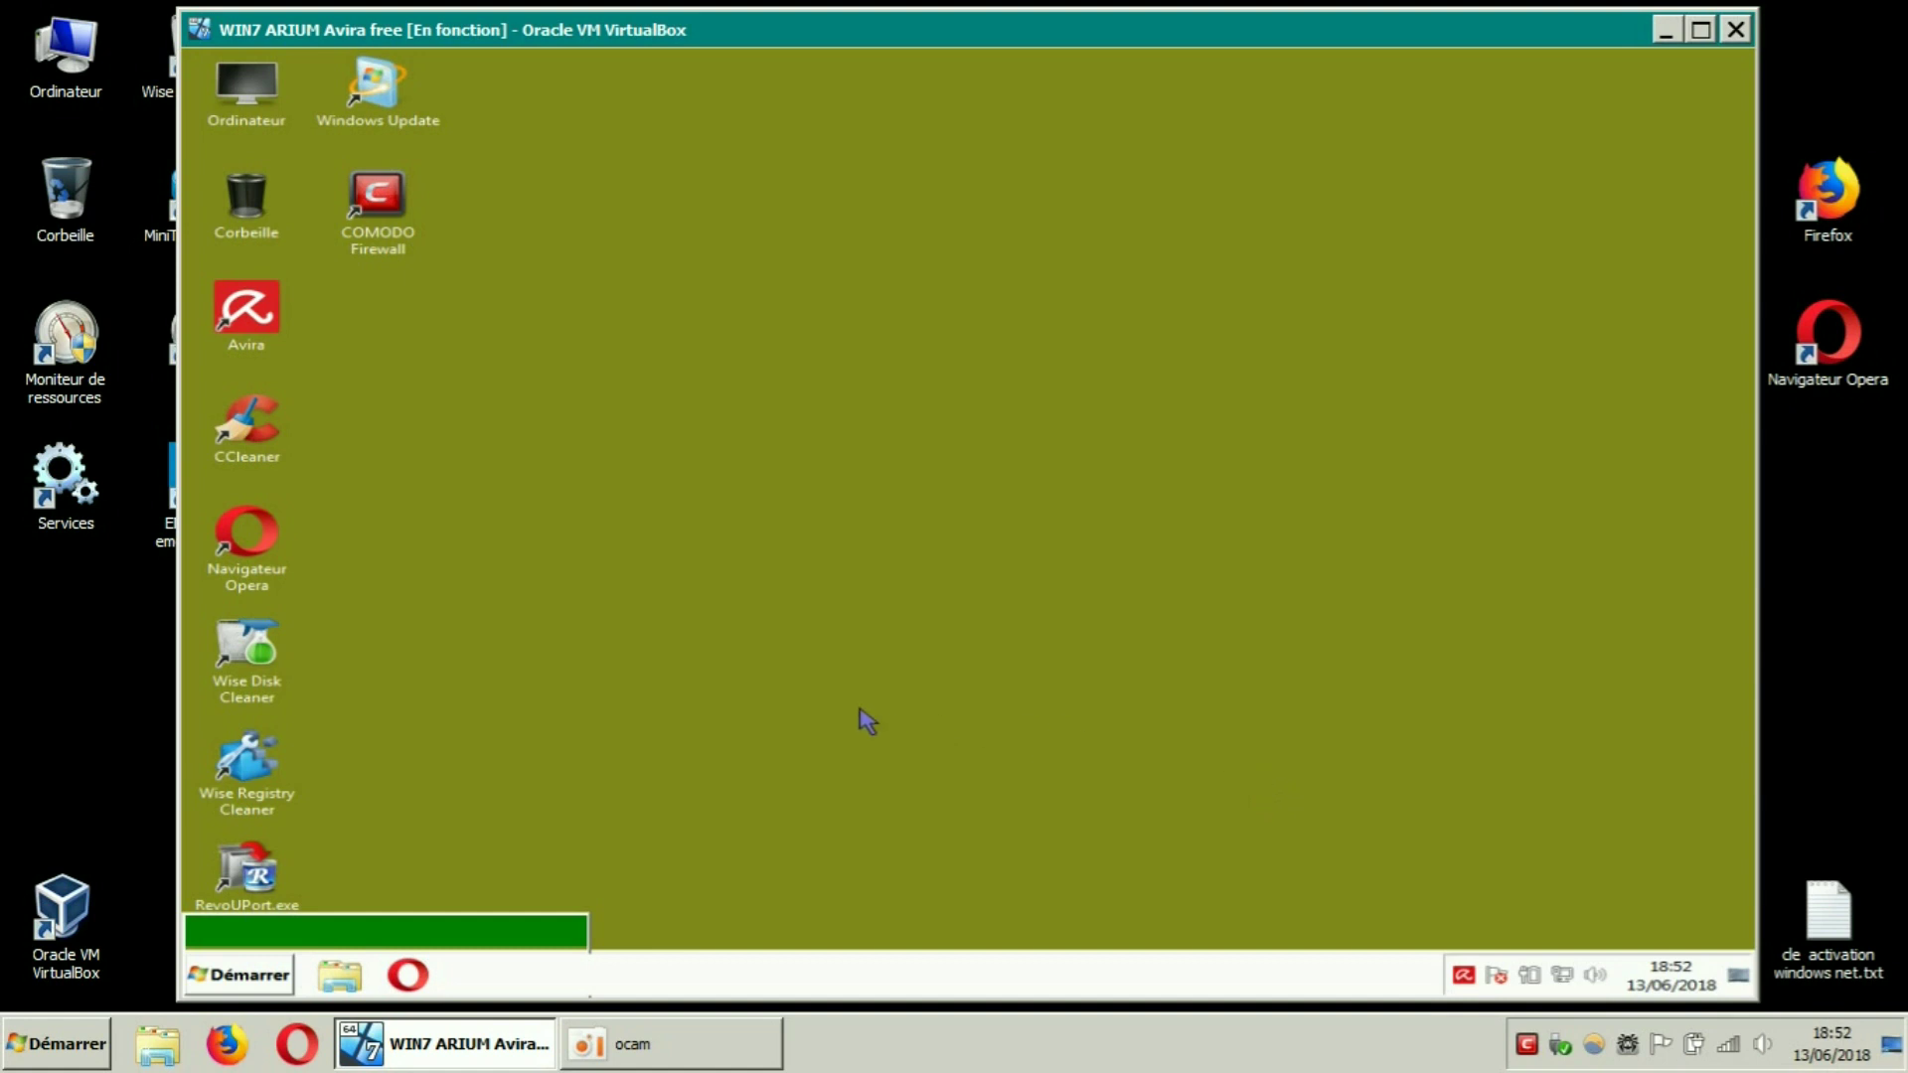
# Restart Windows in the virtual machine, forcing the restart past the programs still closing
pyautogui.click(277, 984)
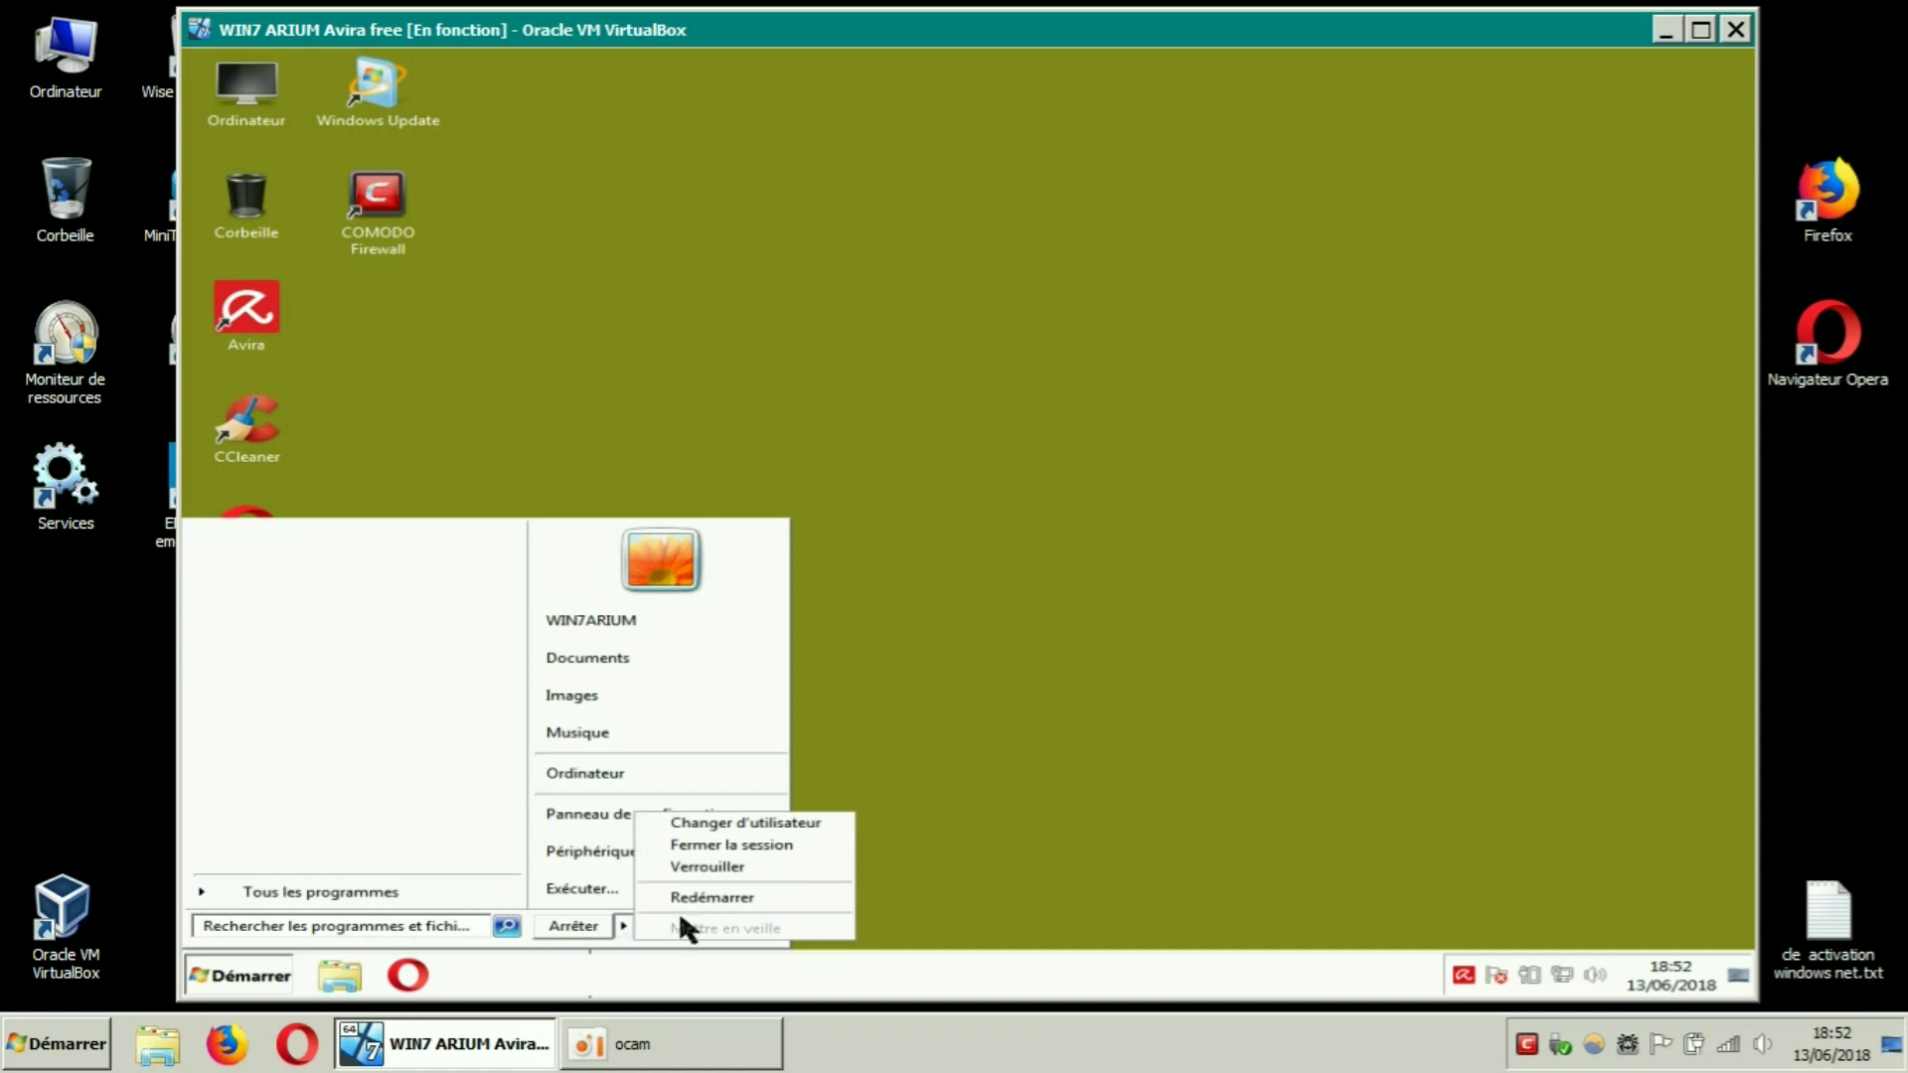
pyautogui.click(704, 895)
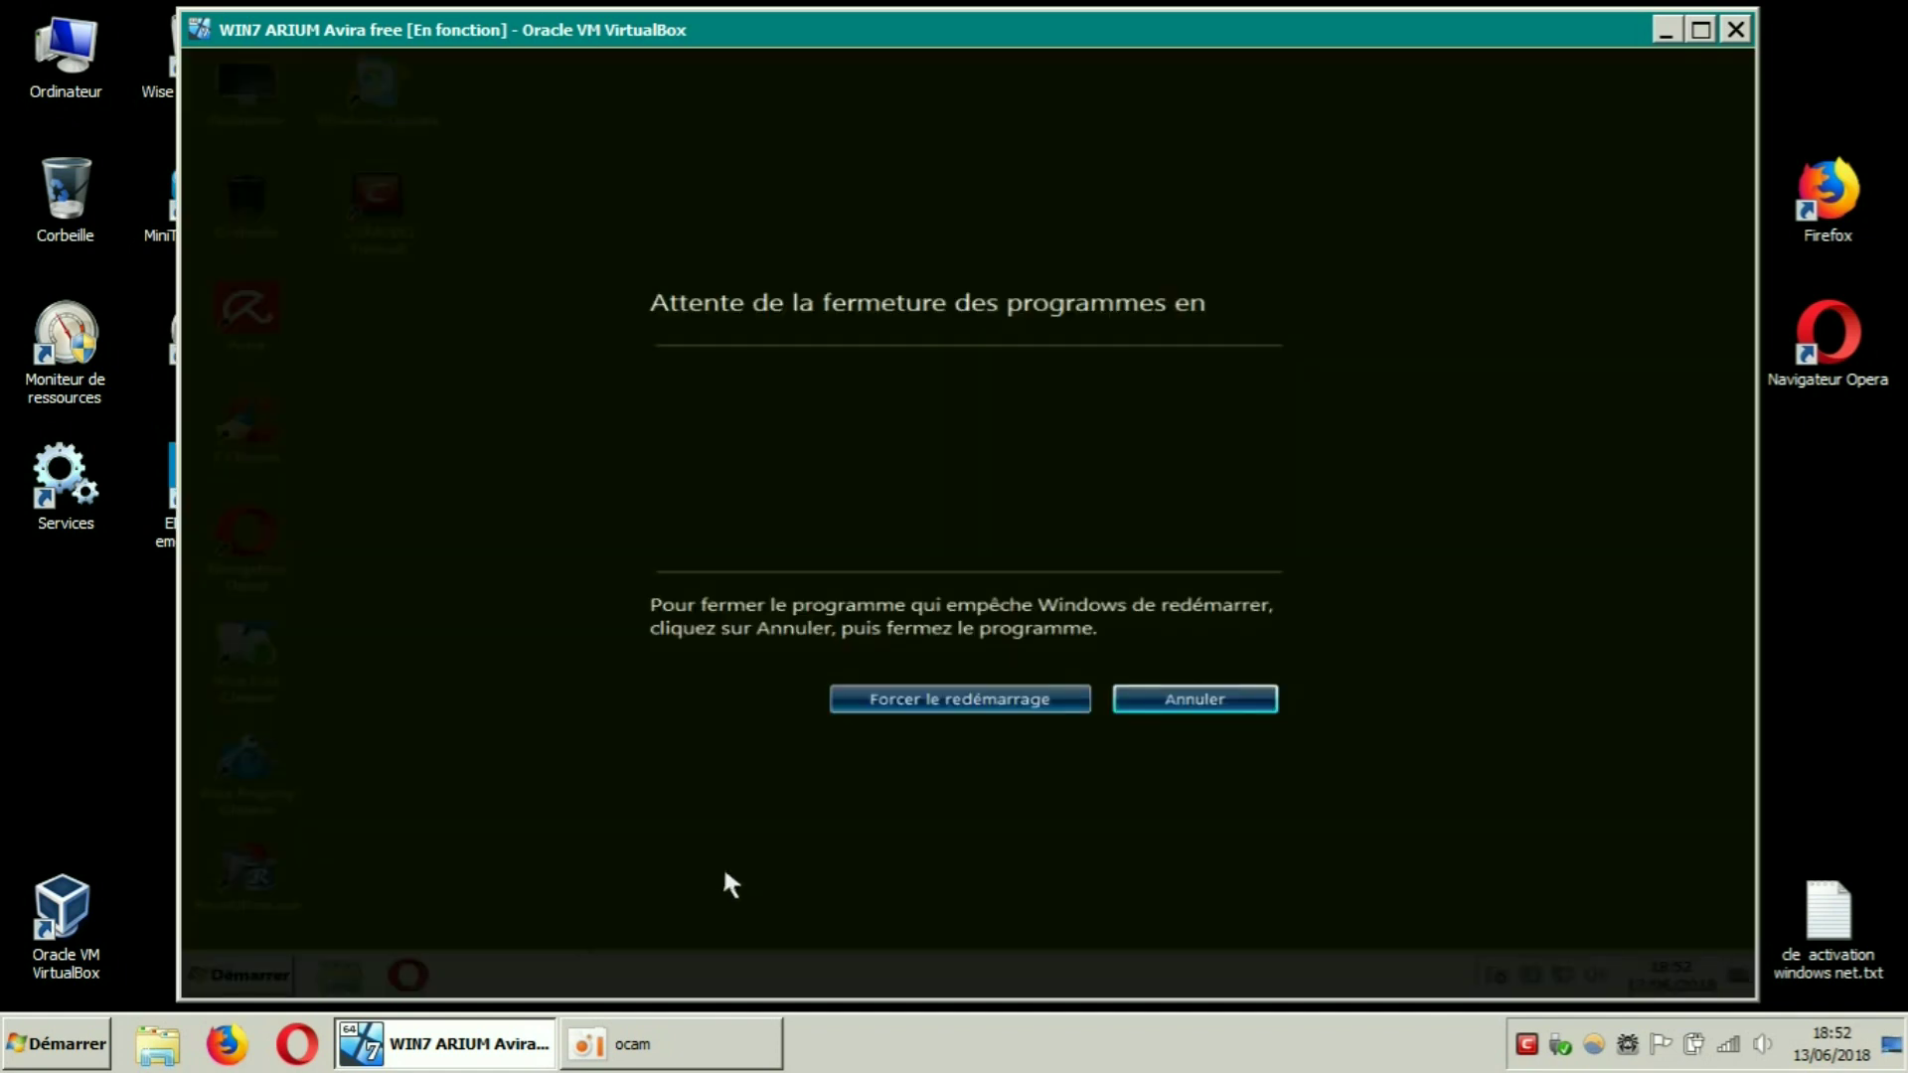
pyautogui.click(874, 706)
pyautogui.click(969, 707)
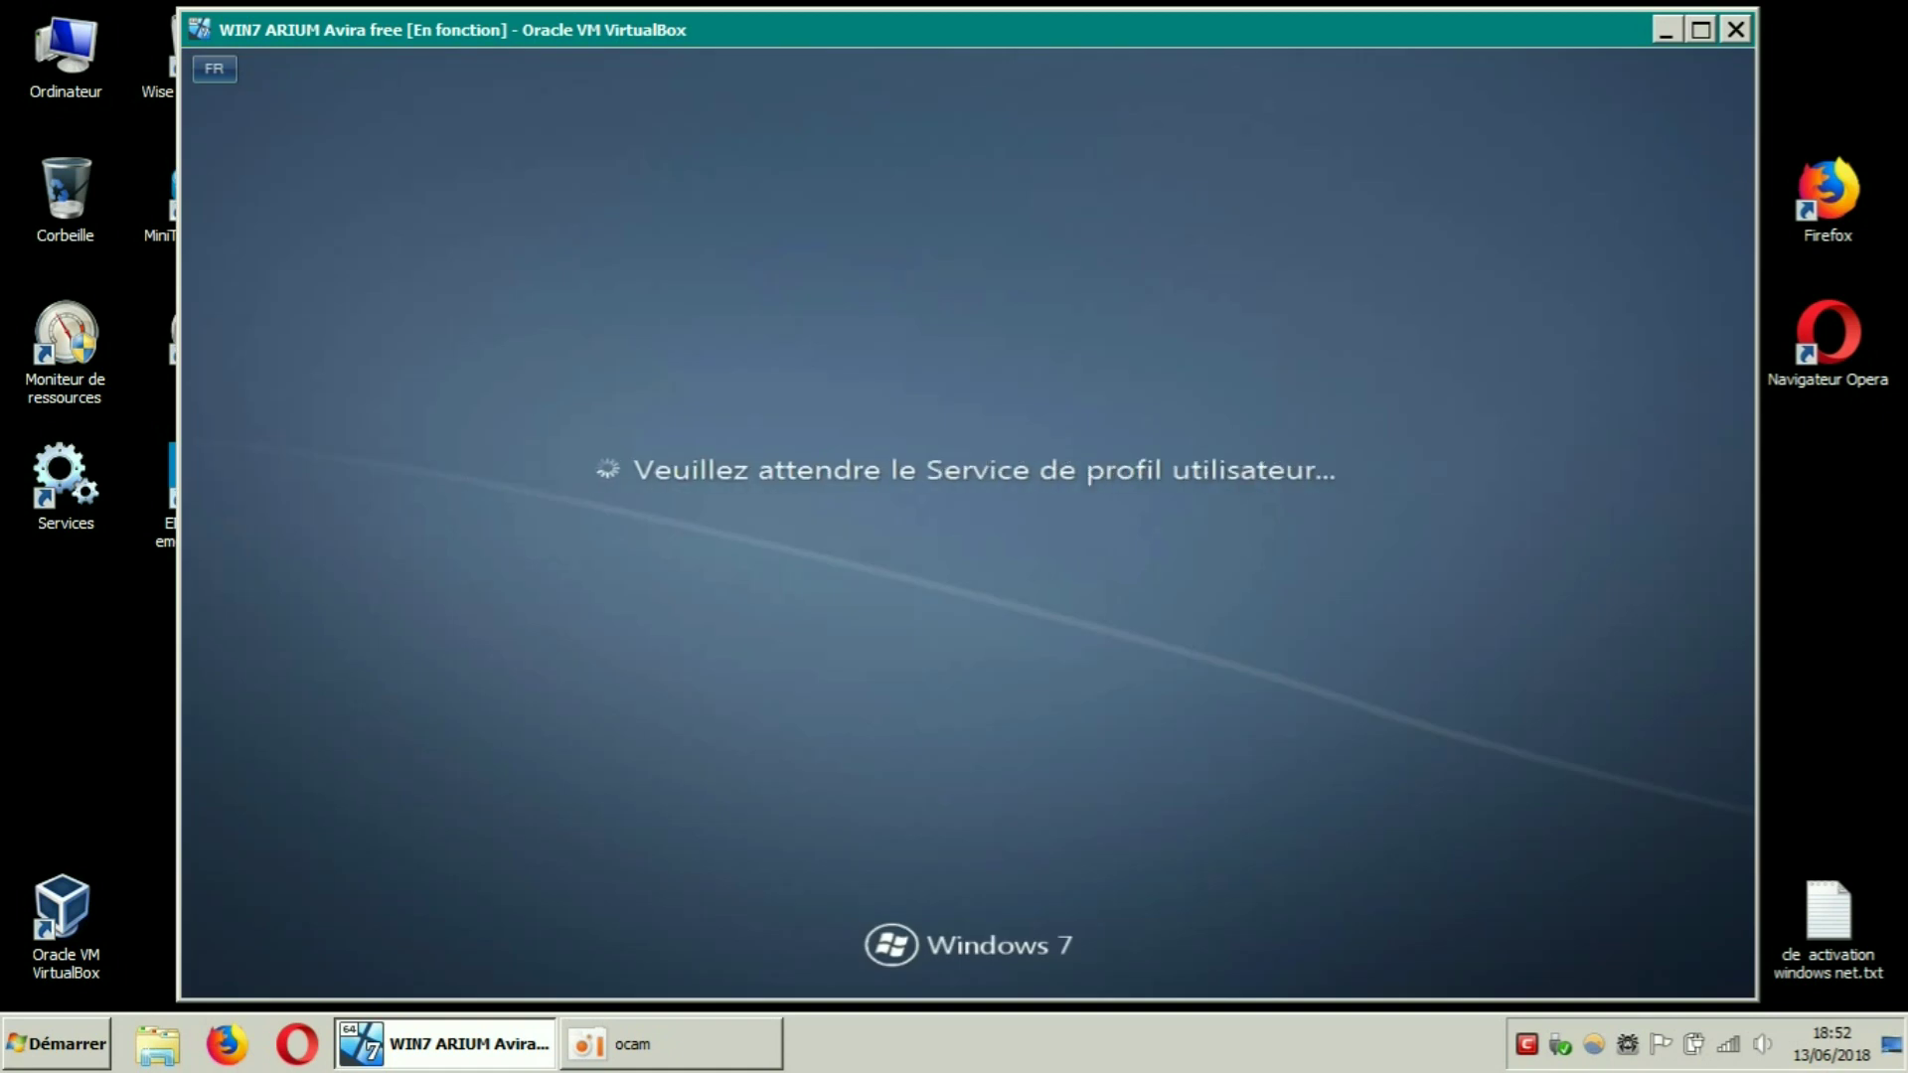
pyautogui.click(699, 1052)
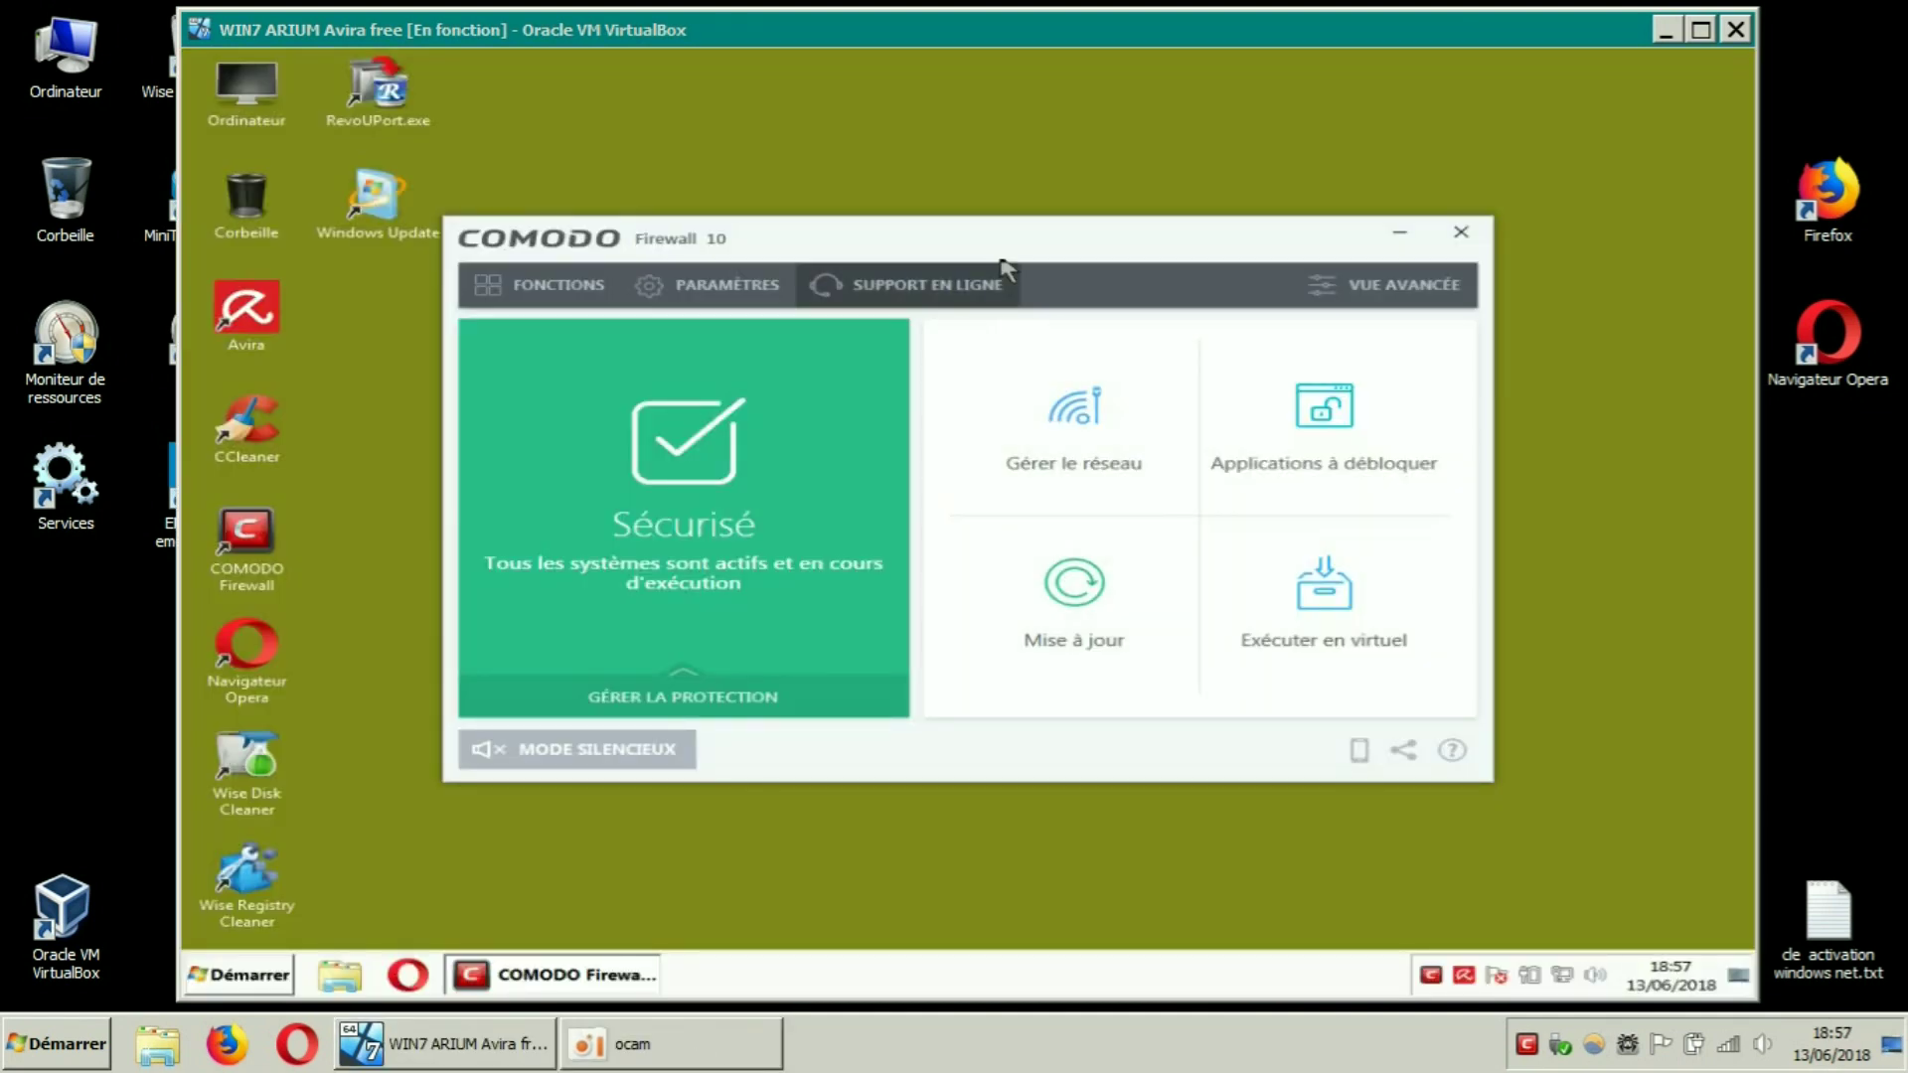
# Examine Comodo Firewall's protection status and its notification-area options, and close its window
pyautogui.moveTo(1001, 248); pyautogui.dragTo(1041, 213)
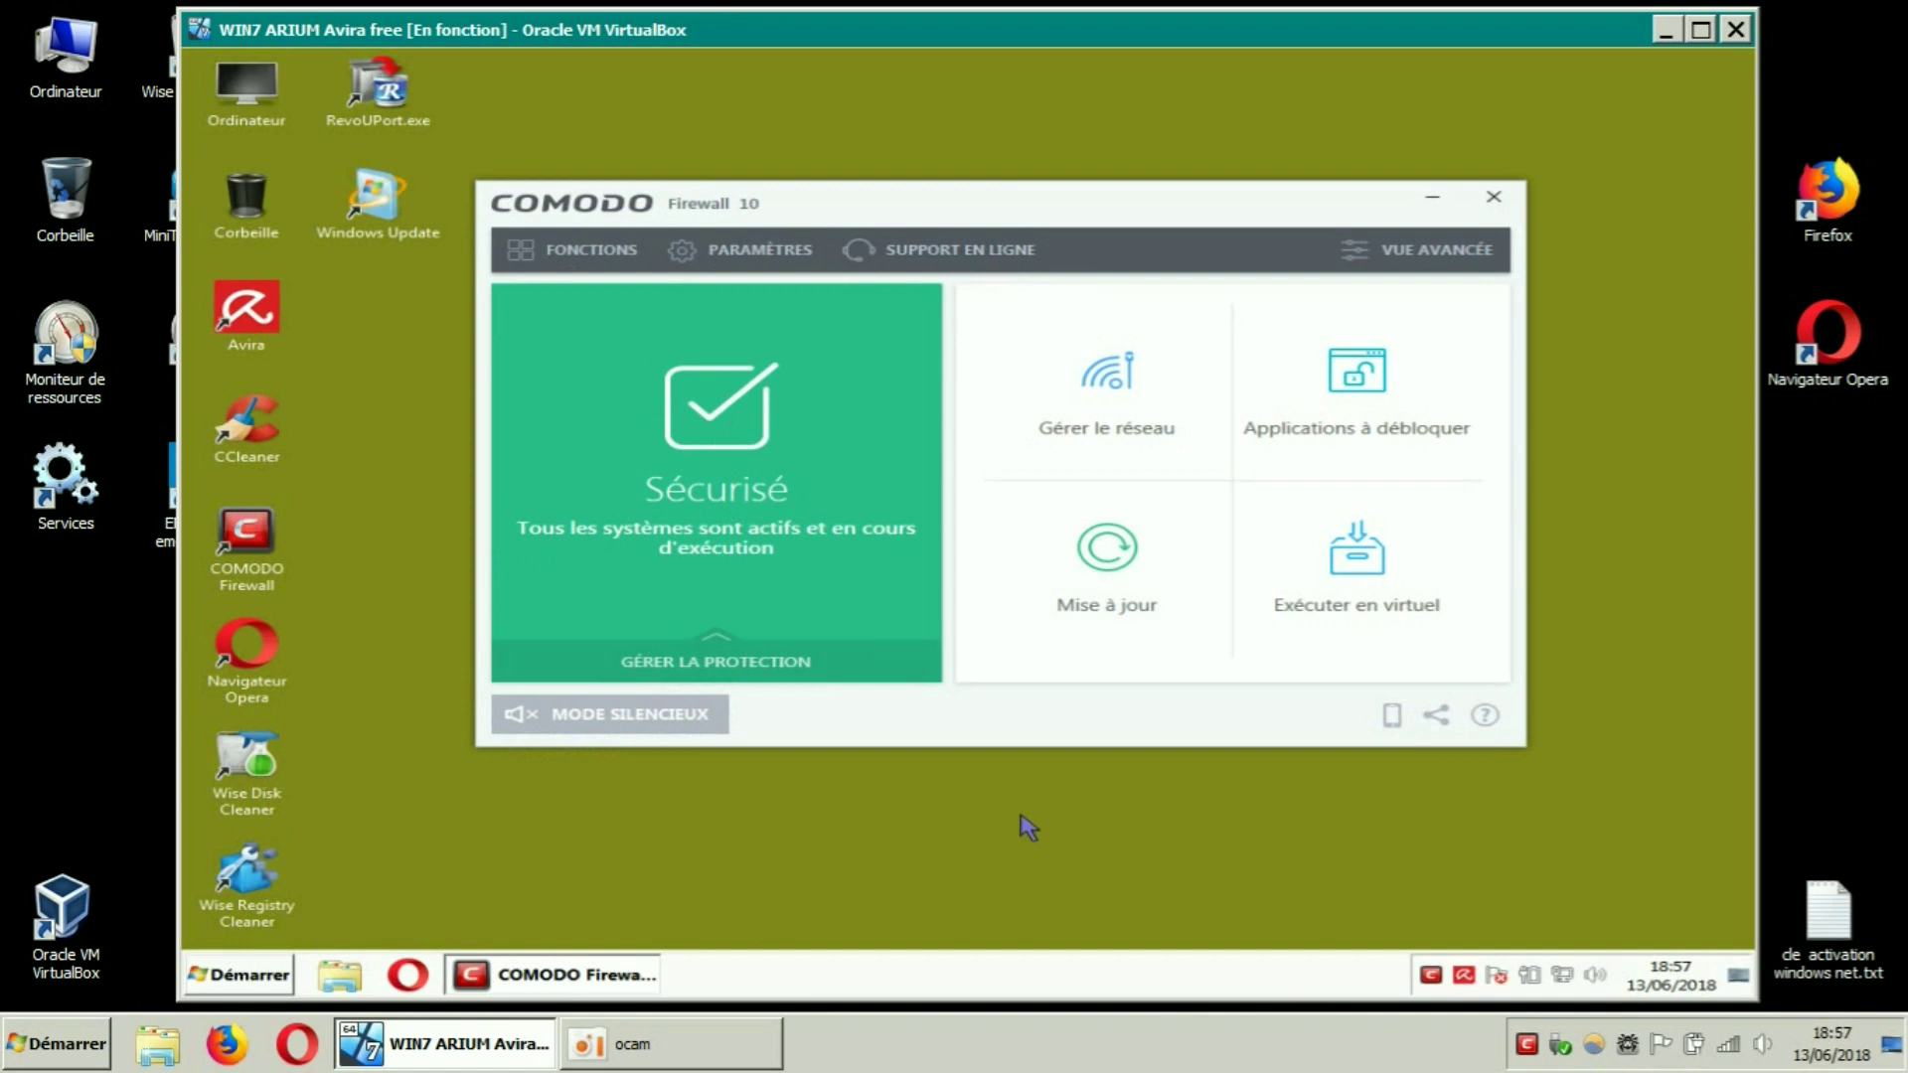
pyautogui.rightClick(1421, 977)
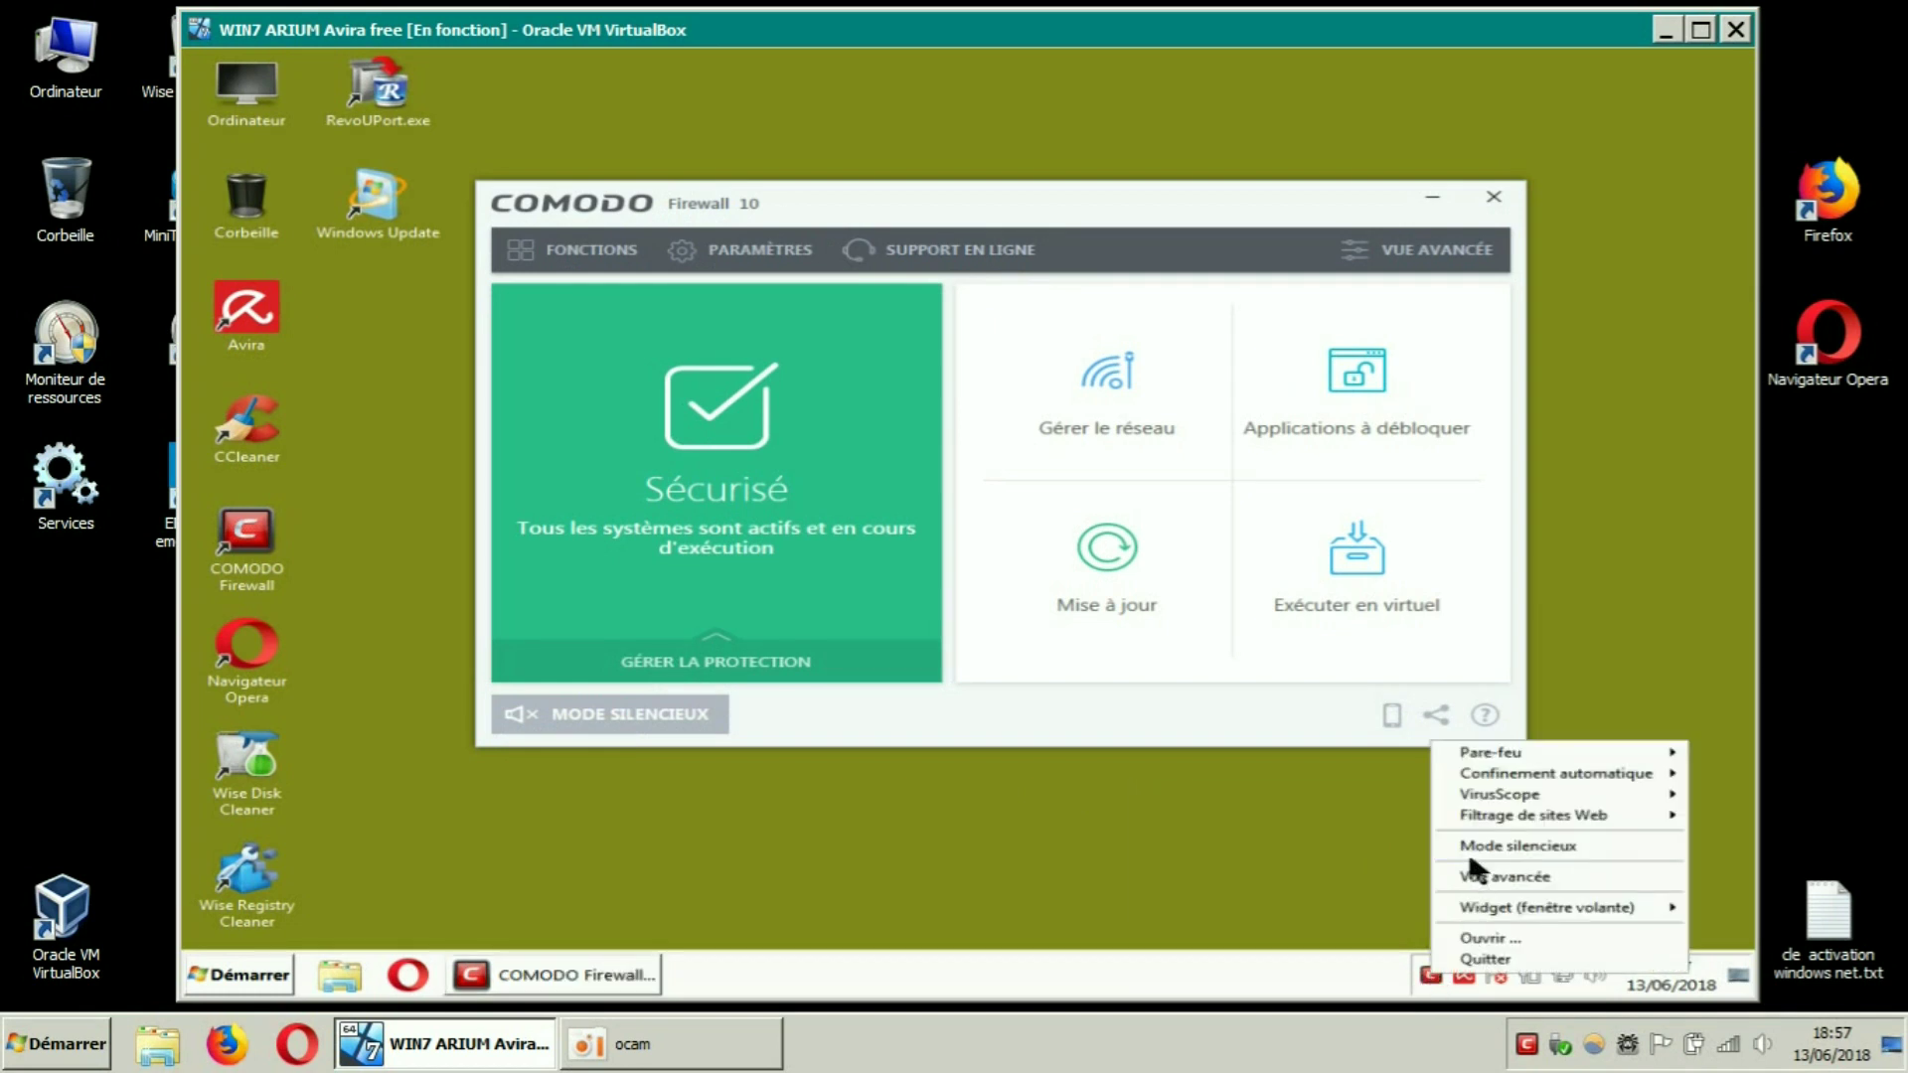
pyautogui.moveTo(1488, 825)
pyautogui.click(1133, 869)
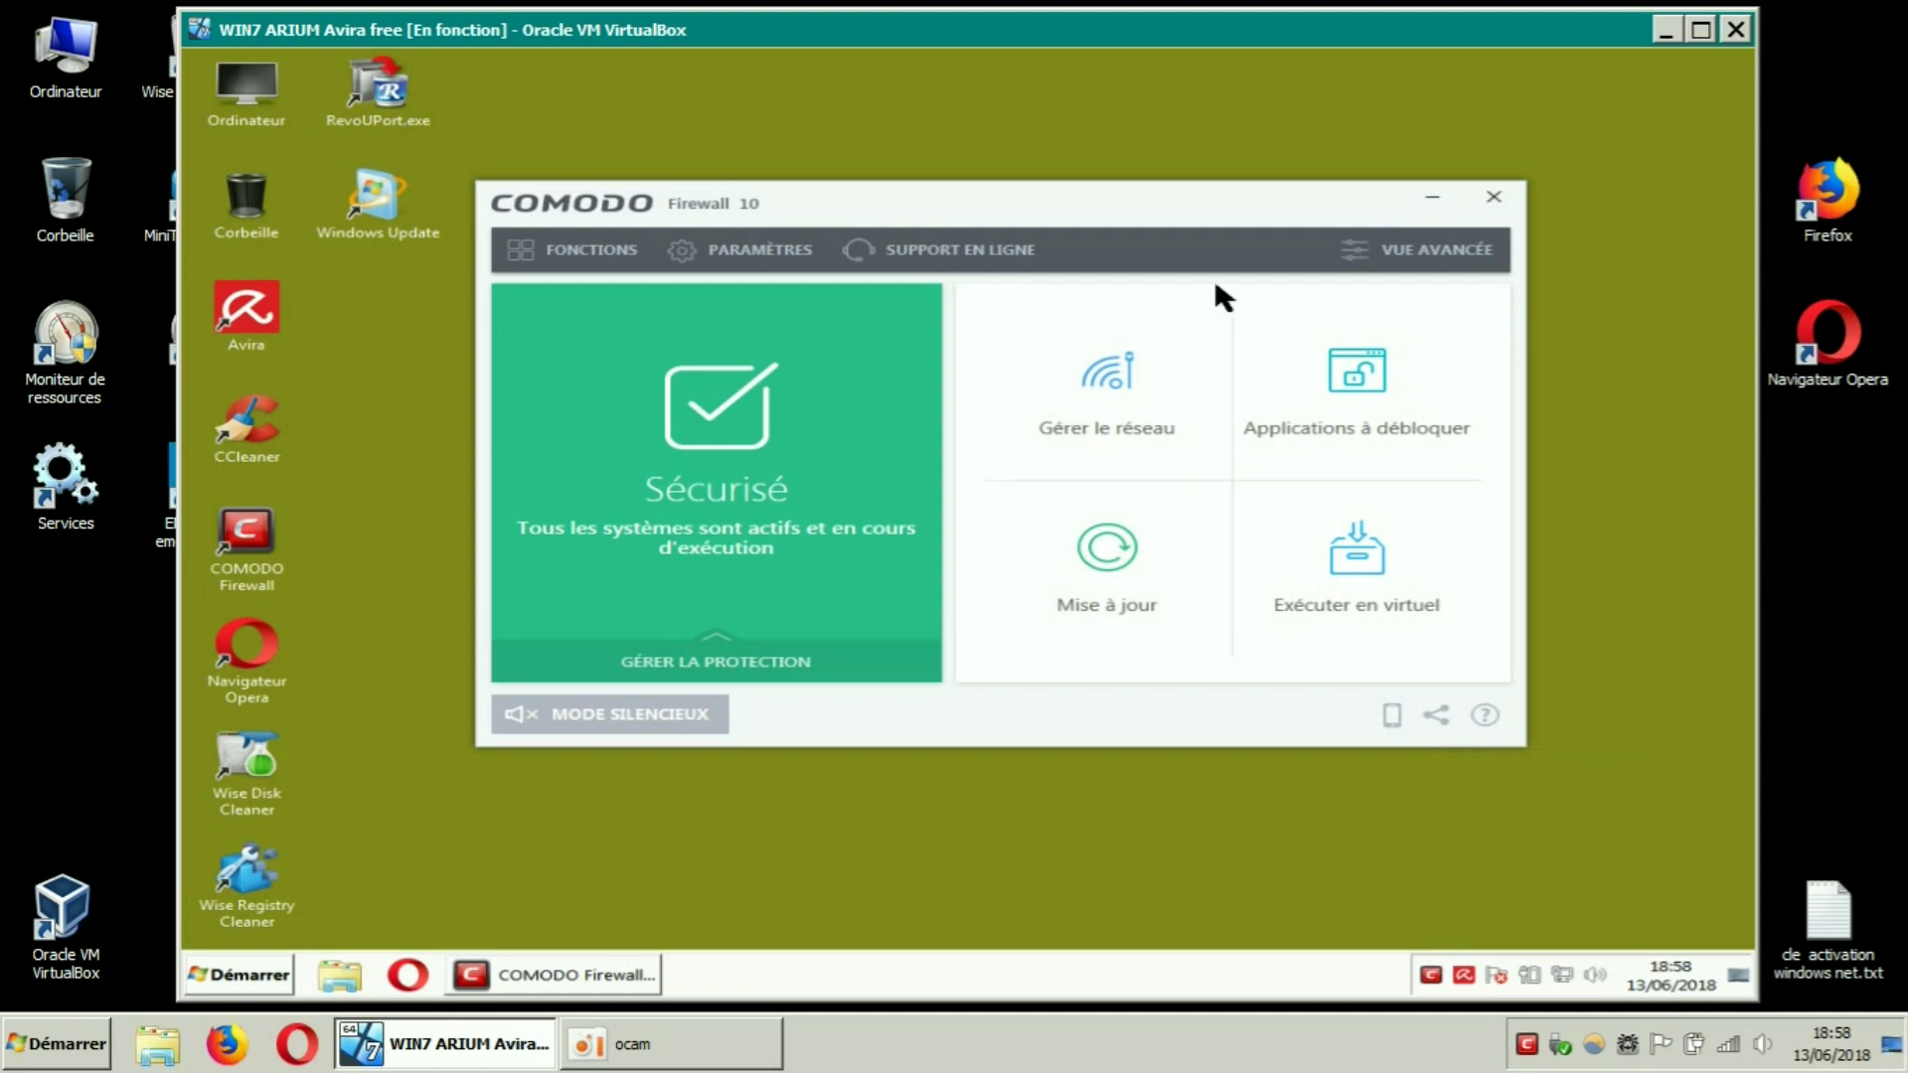
pyautogui.click(1493, 203)
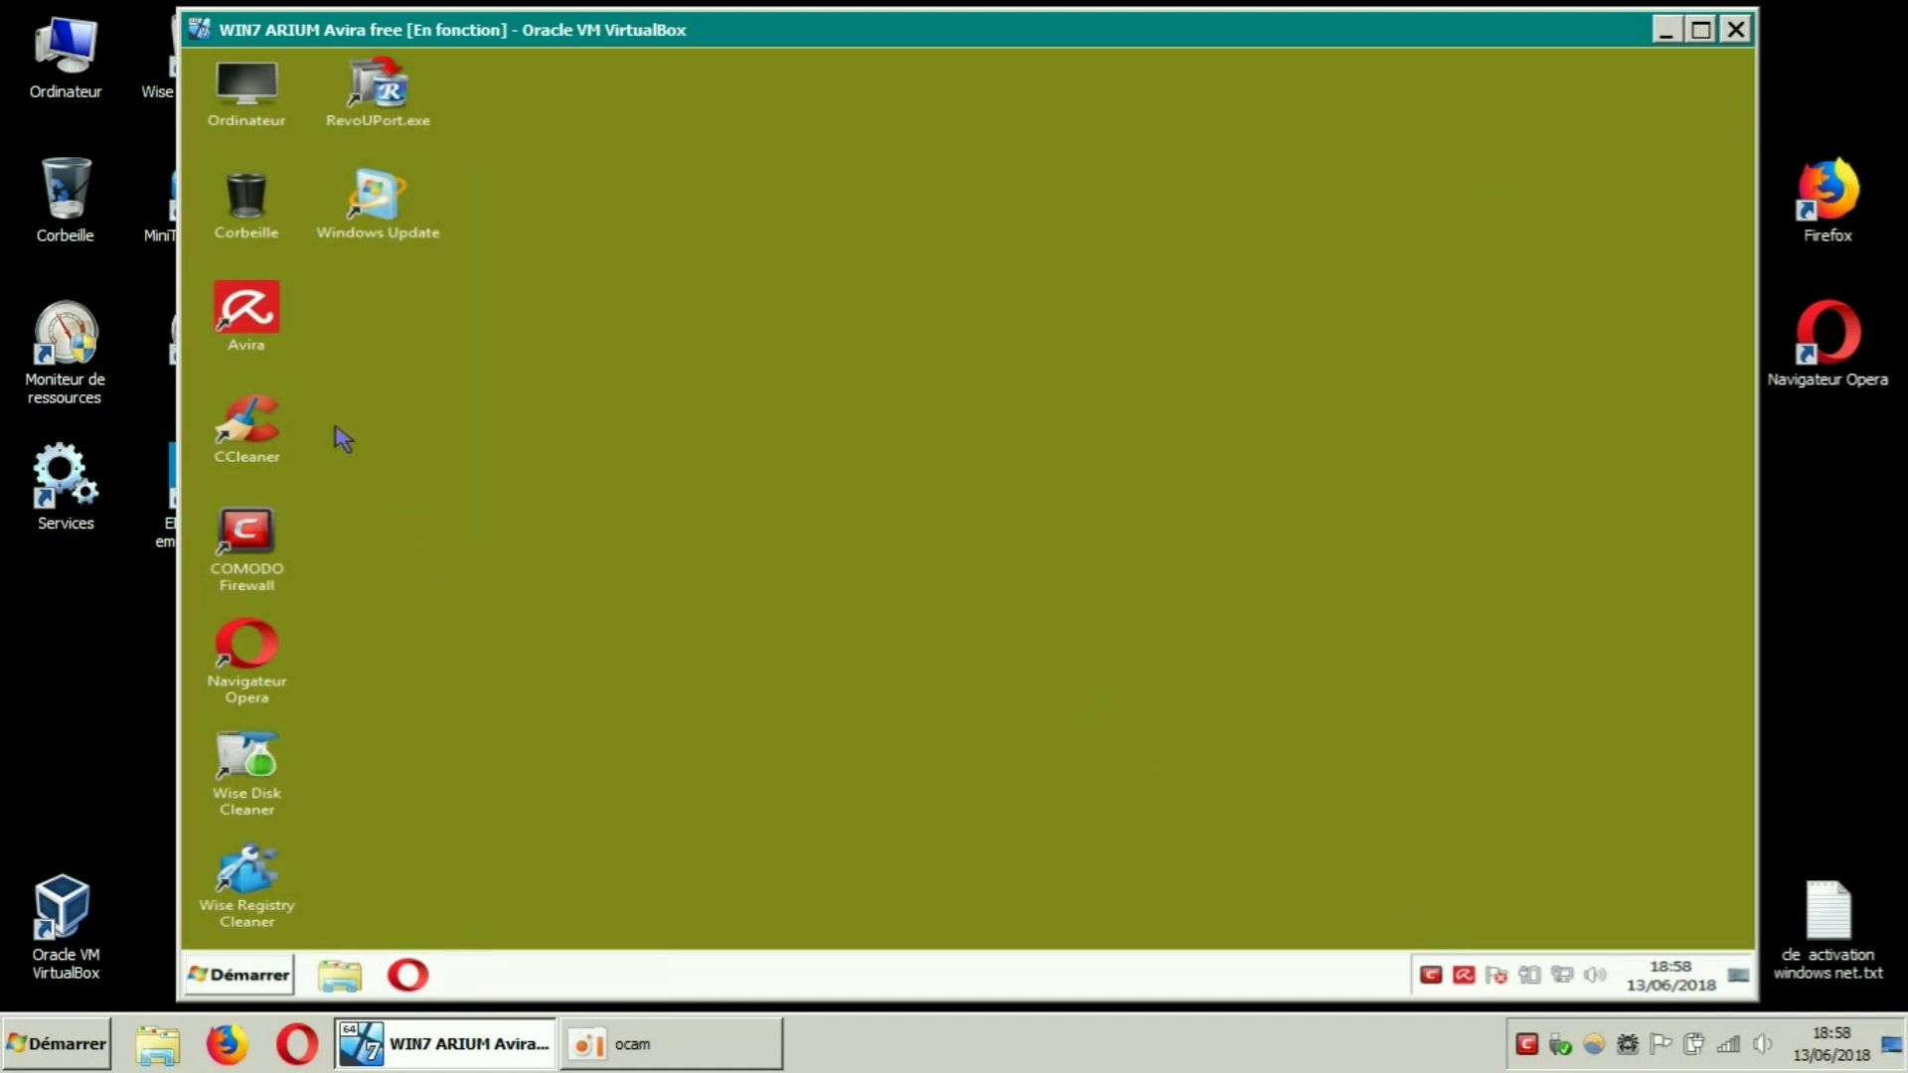
# Try to open Avira, and check the Windows firewall's status in the Control Panel before closing the window
pyautogui.doubleClick(260, 328)
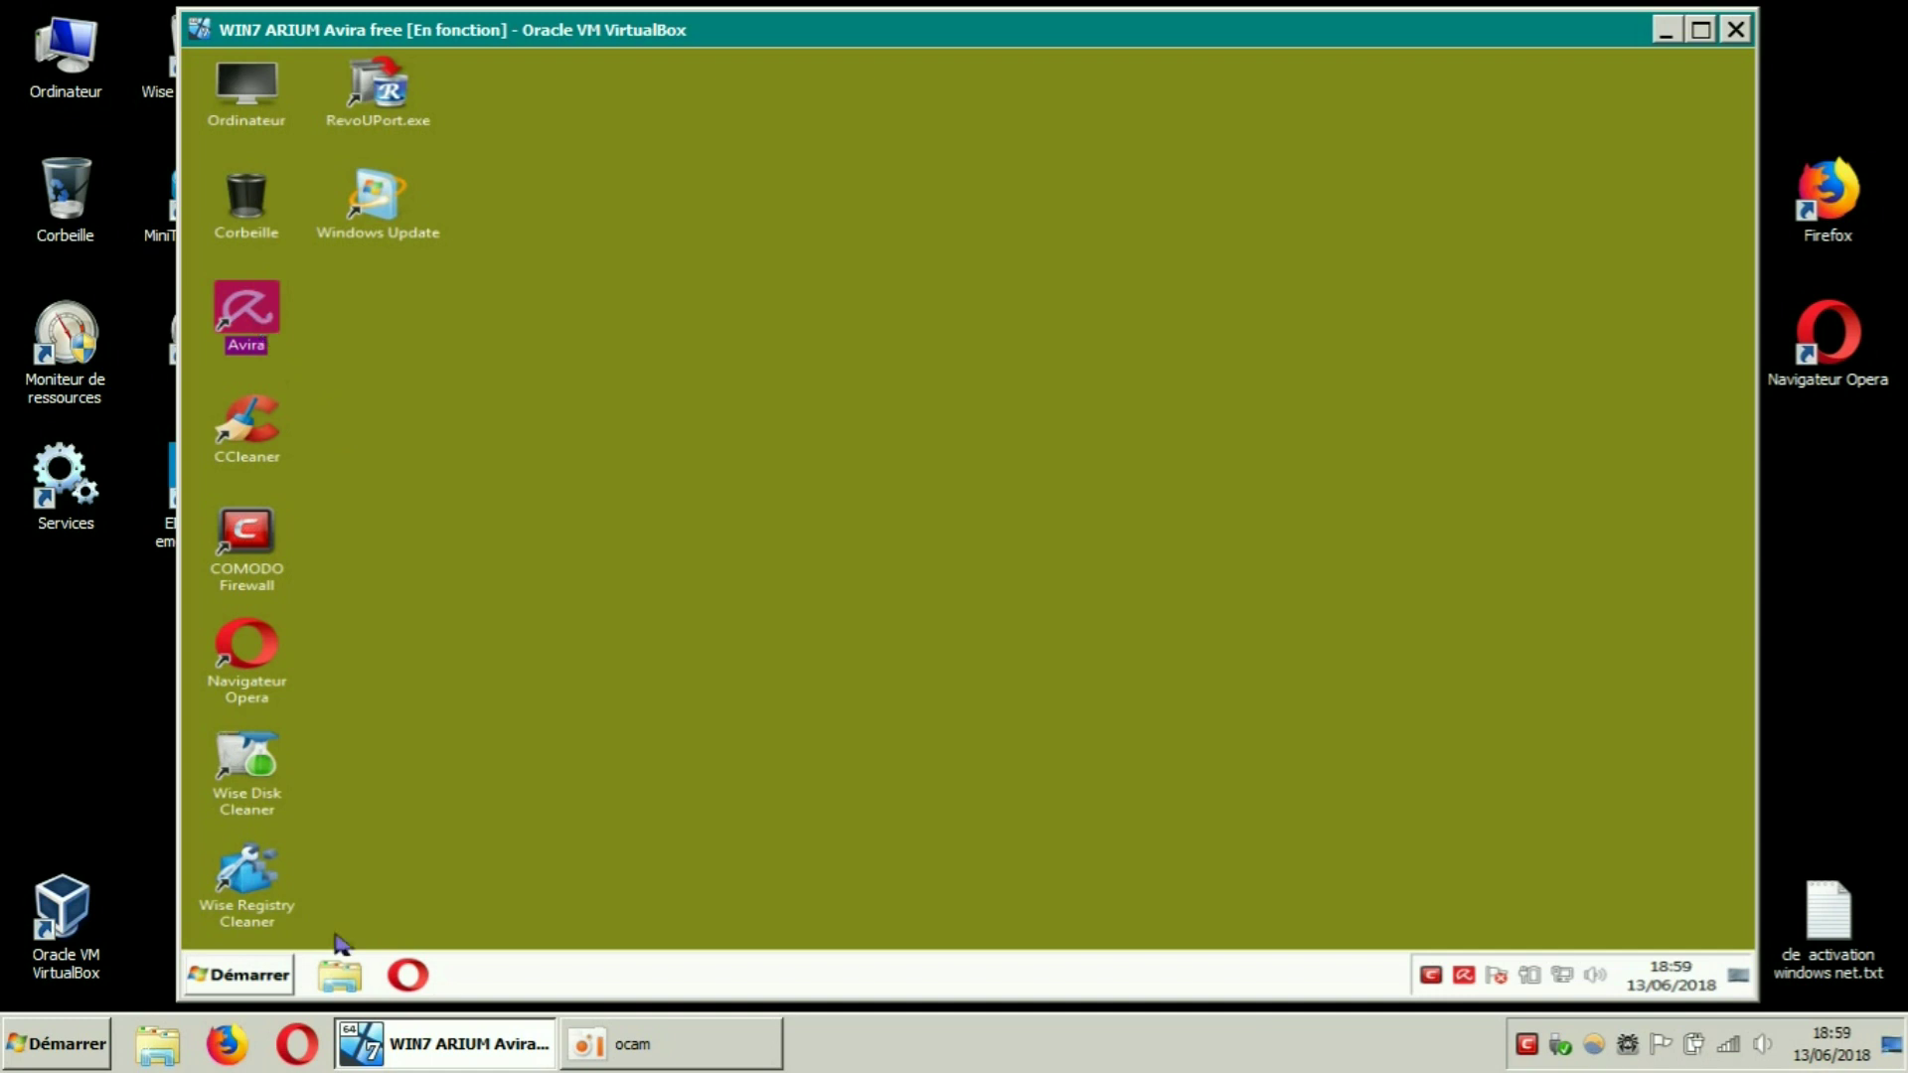
pyautogui.click(285, 971)
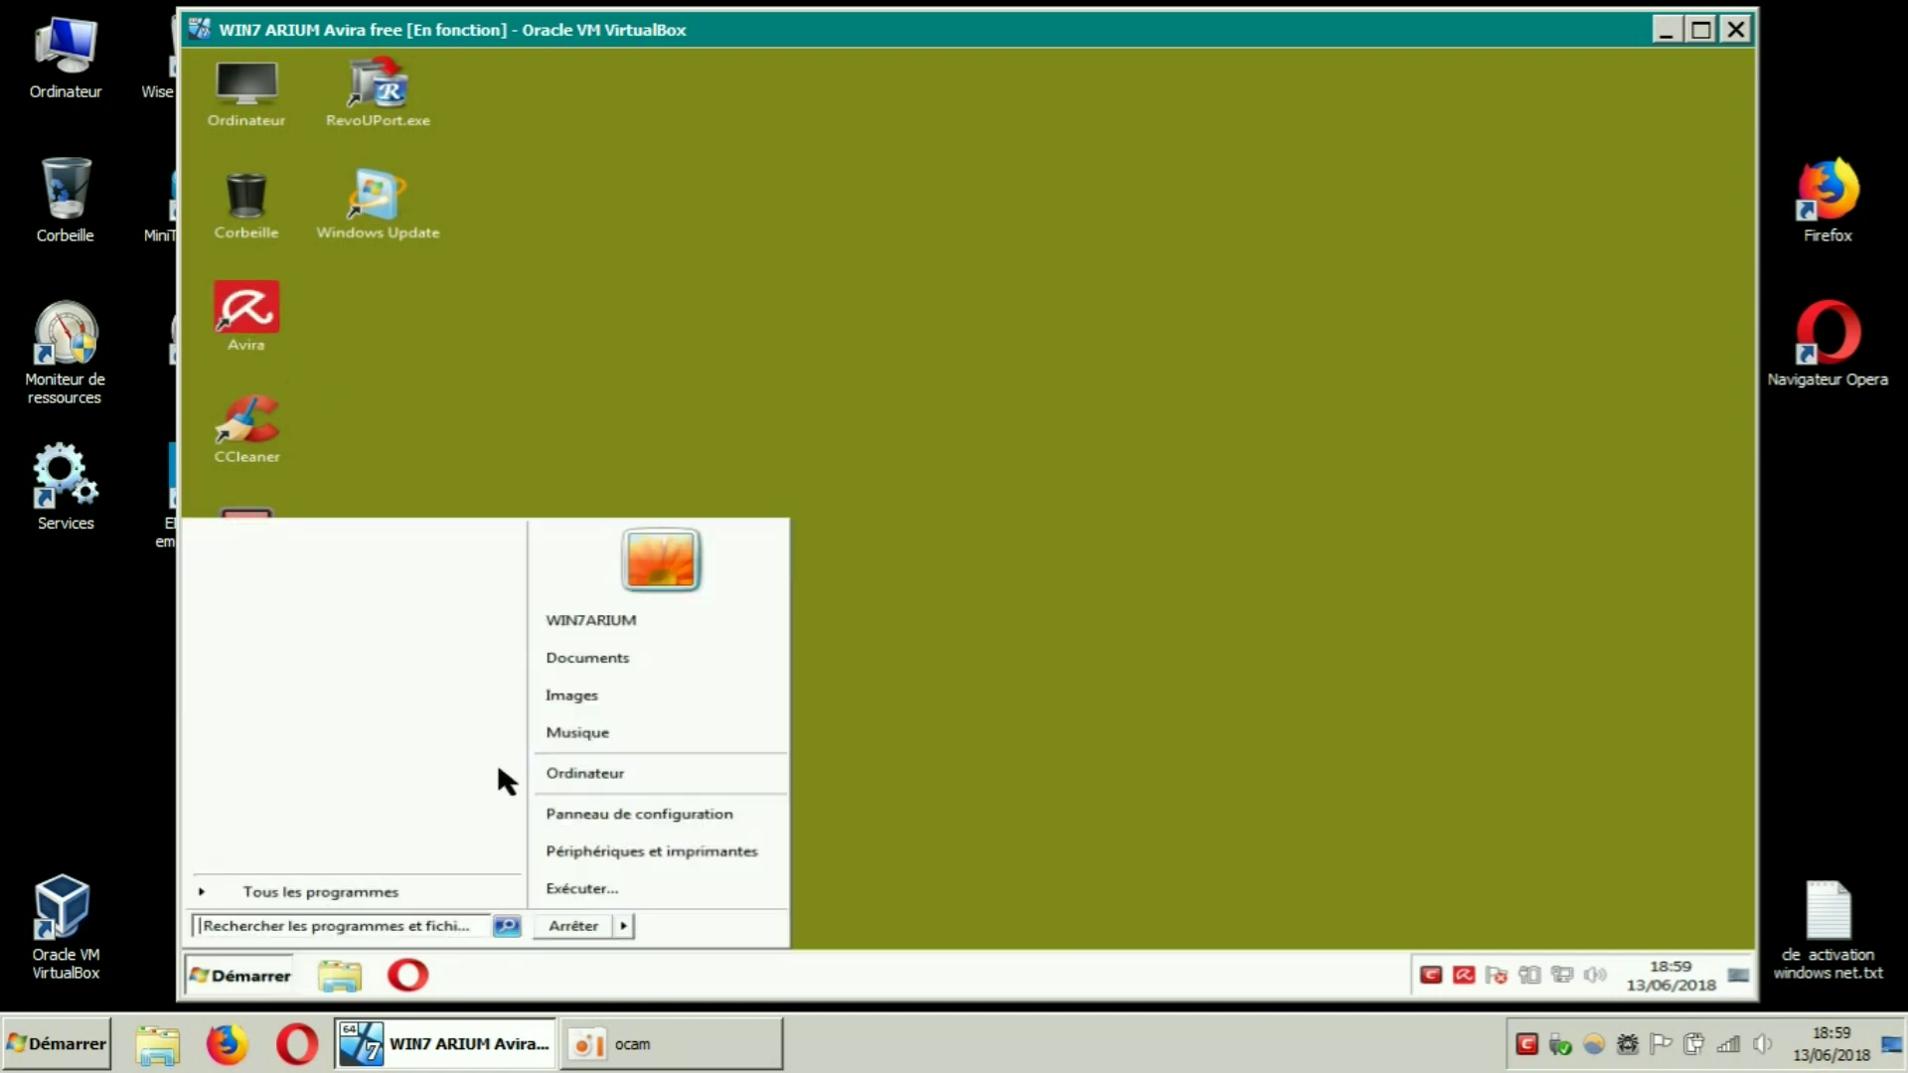
pyautogui.click(594, 817)
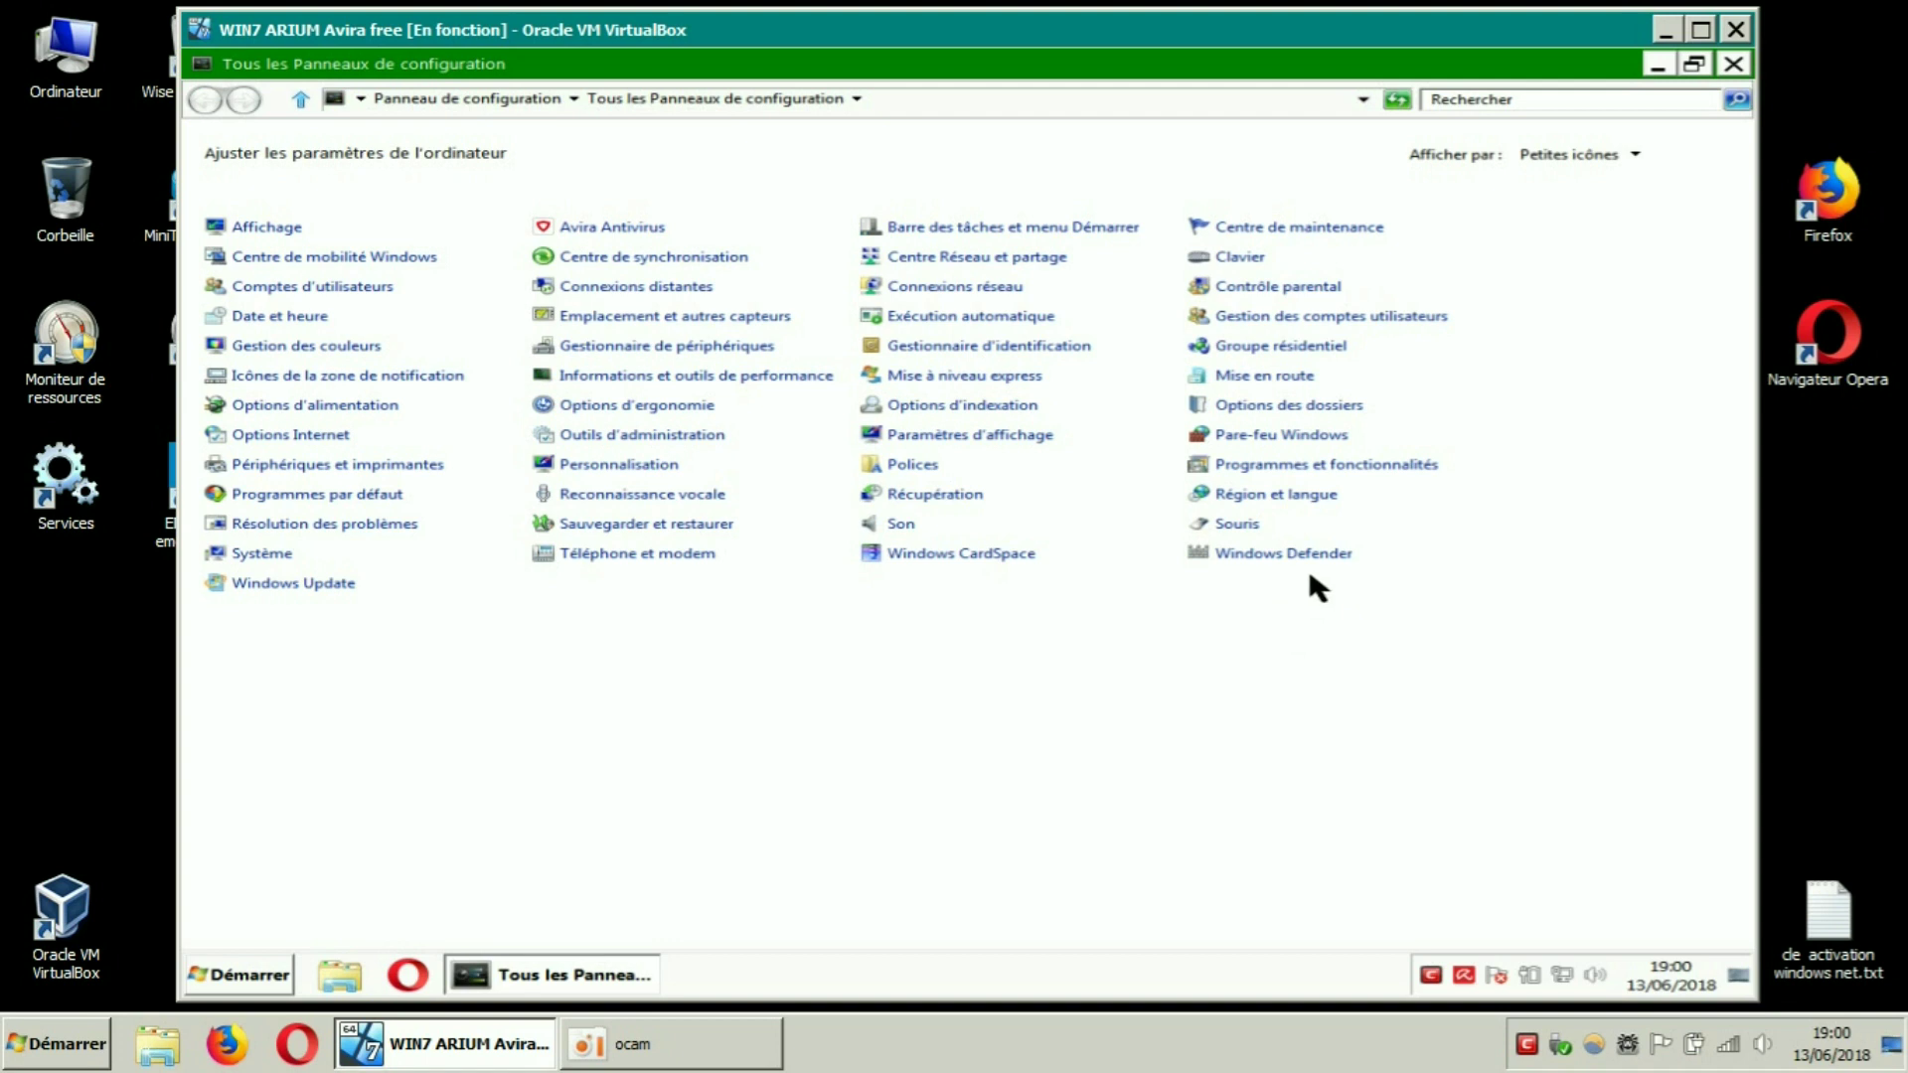
pyautogui.click(1309, 437)
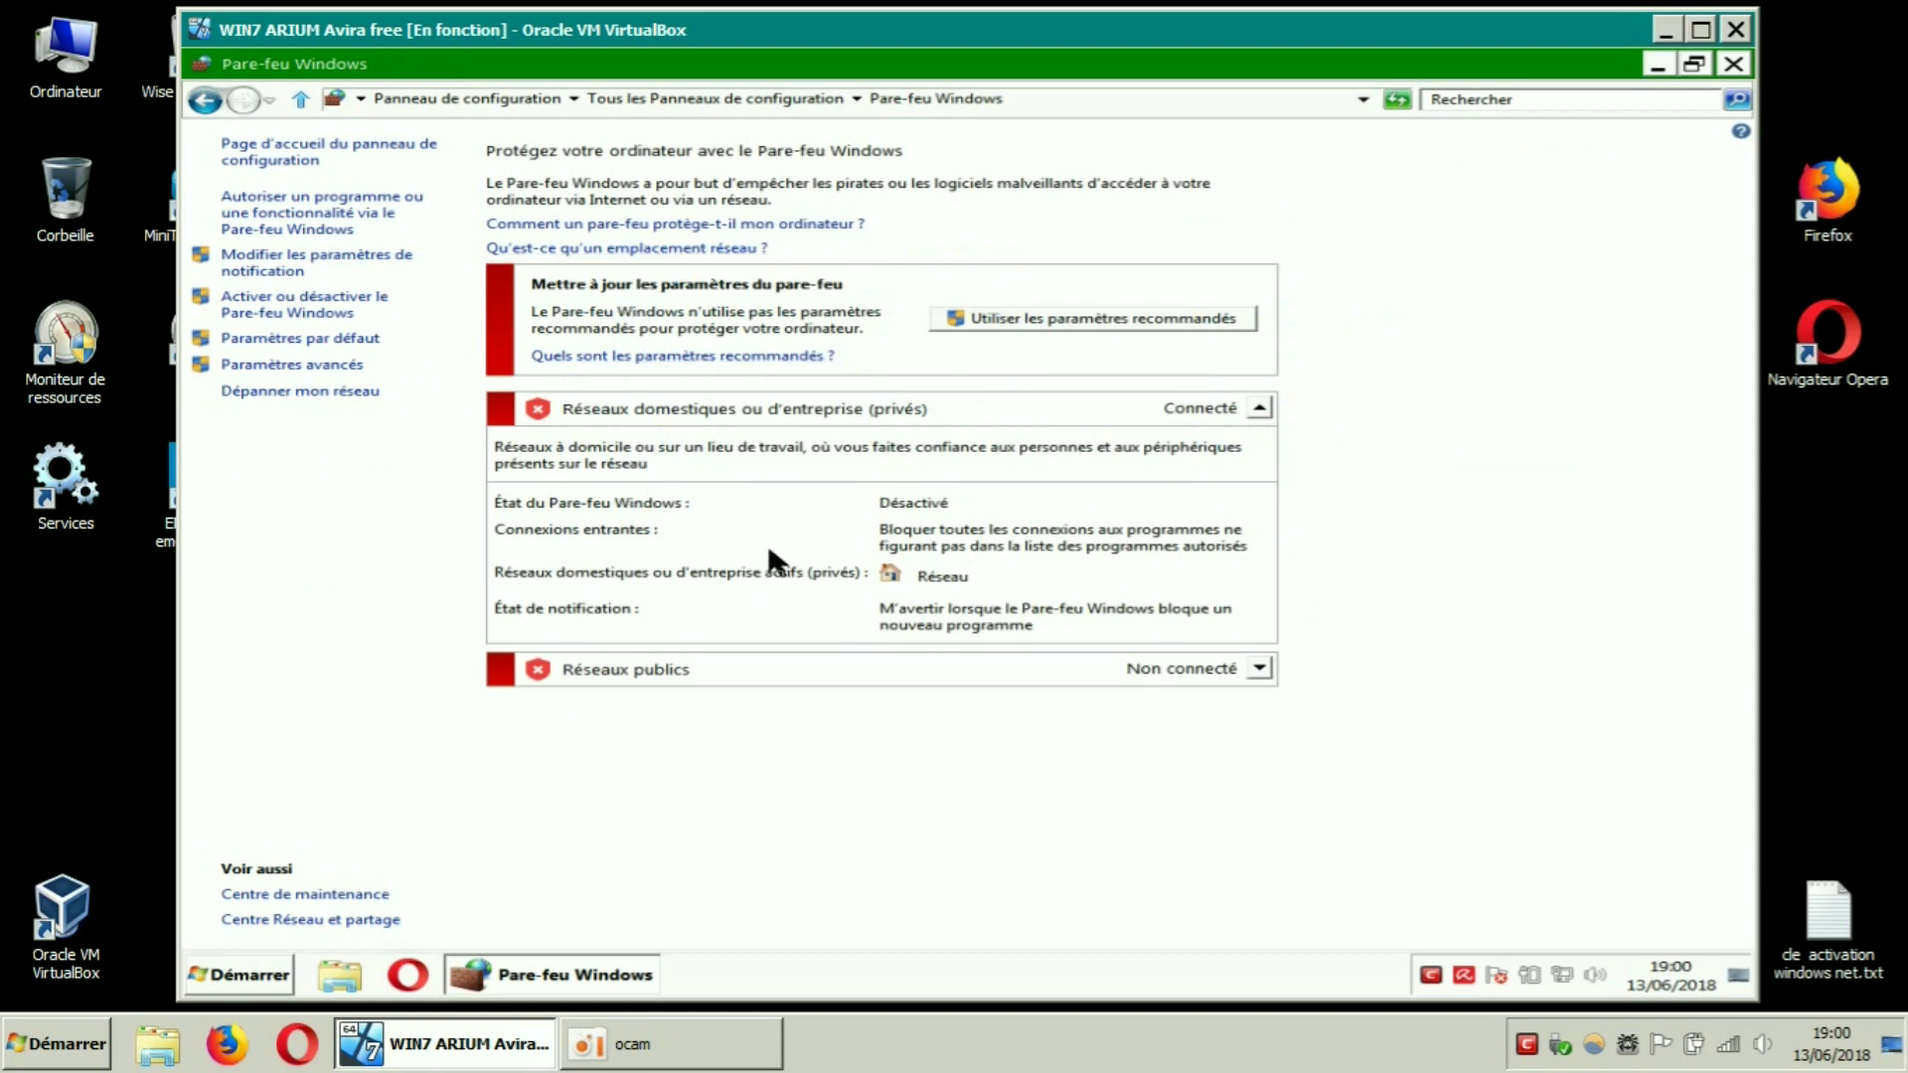
pyautogui.click(1733, 63)
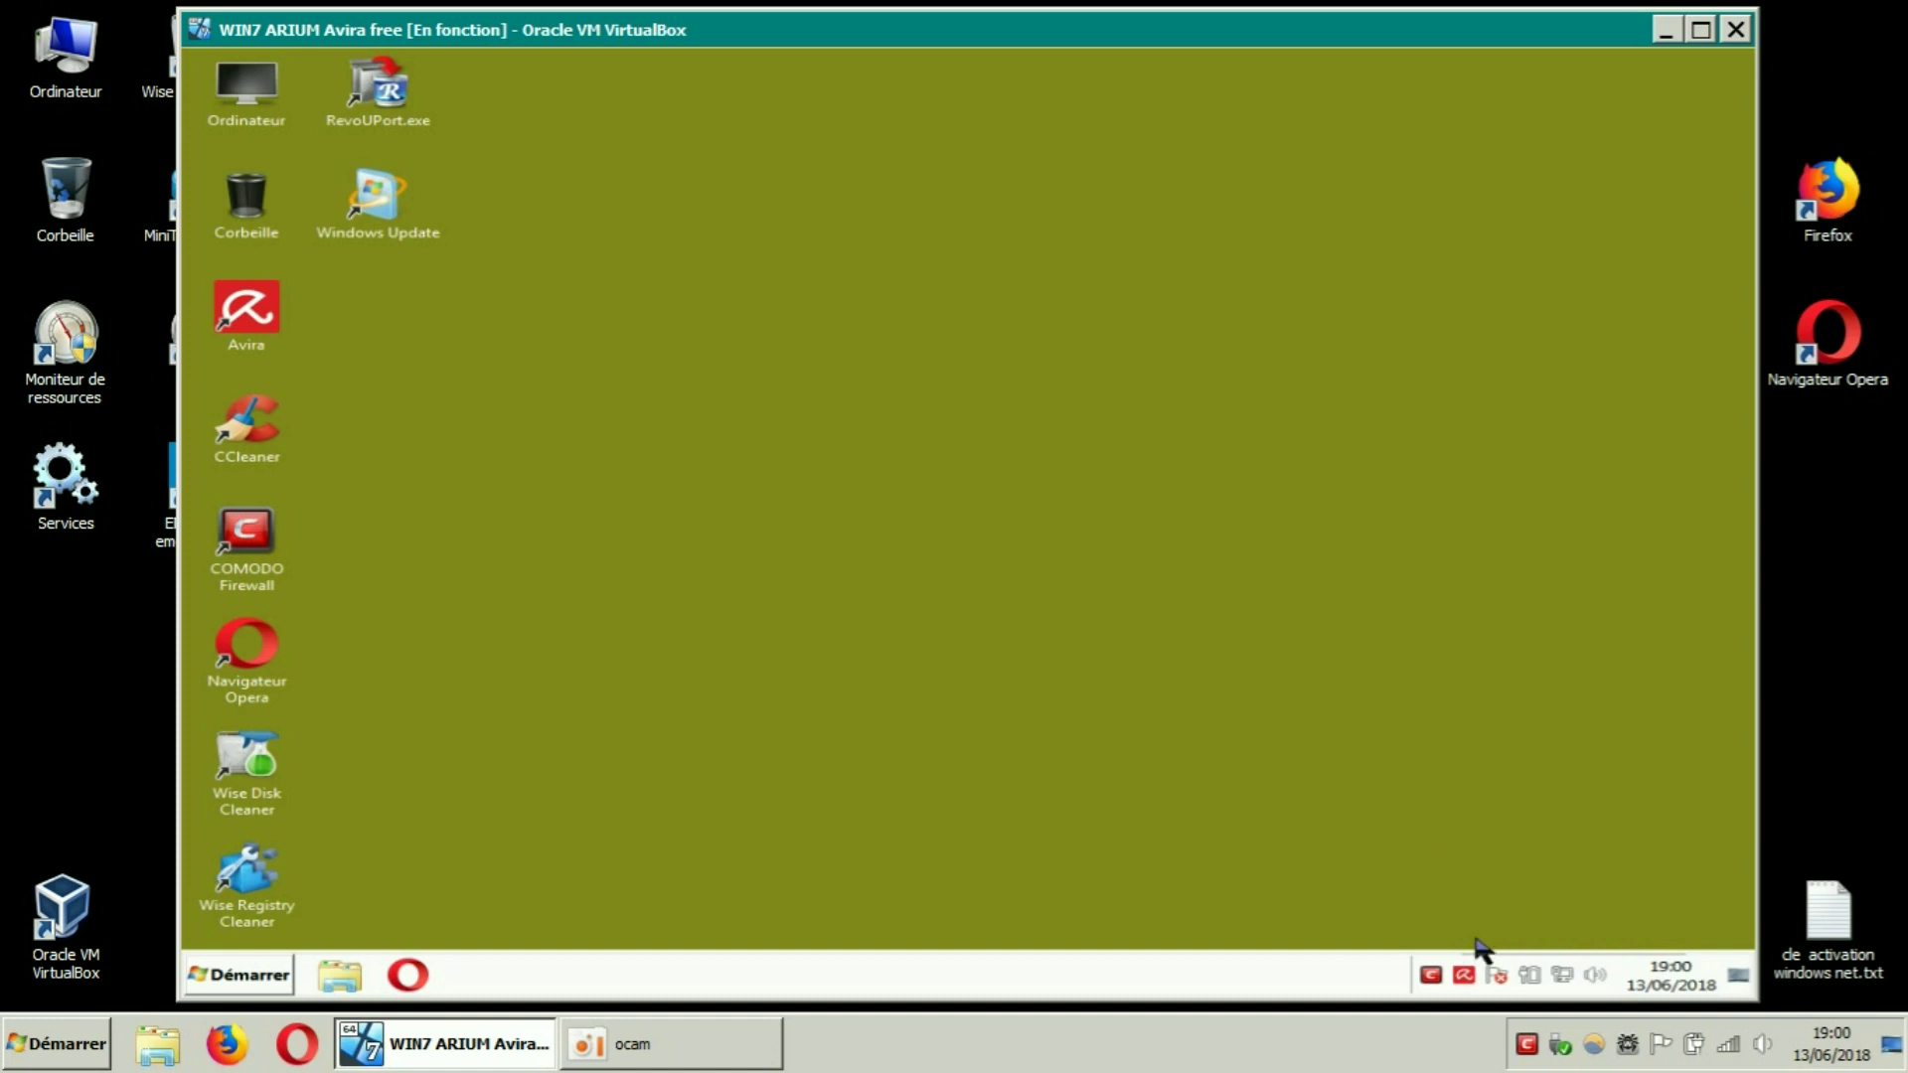
# Try repeatedly to open Avira from the virtual machine's desktop
pyautogui.moveTo(1472, 983)
pyautogui.click(236, 332)
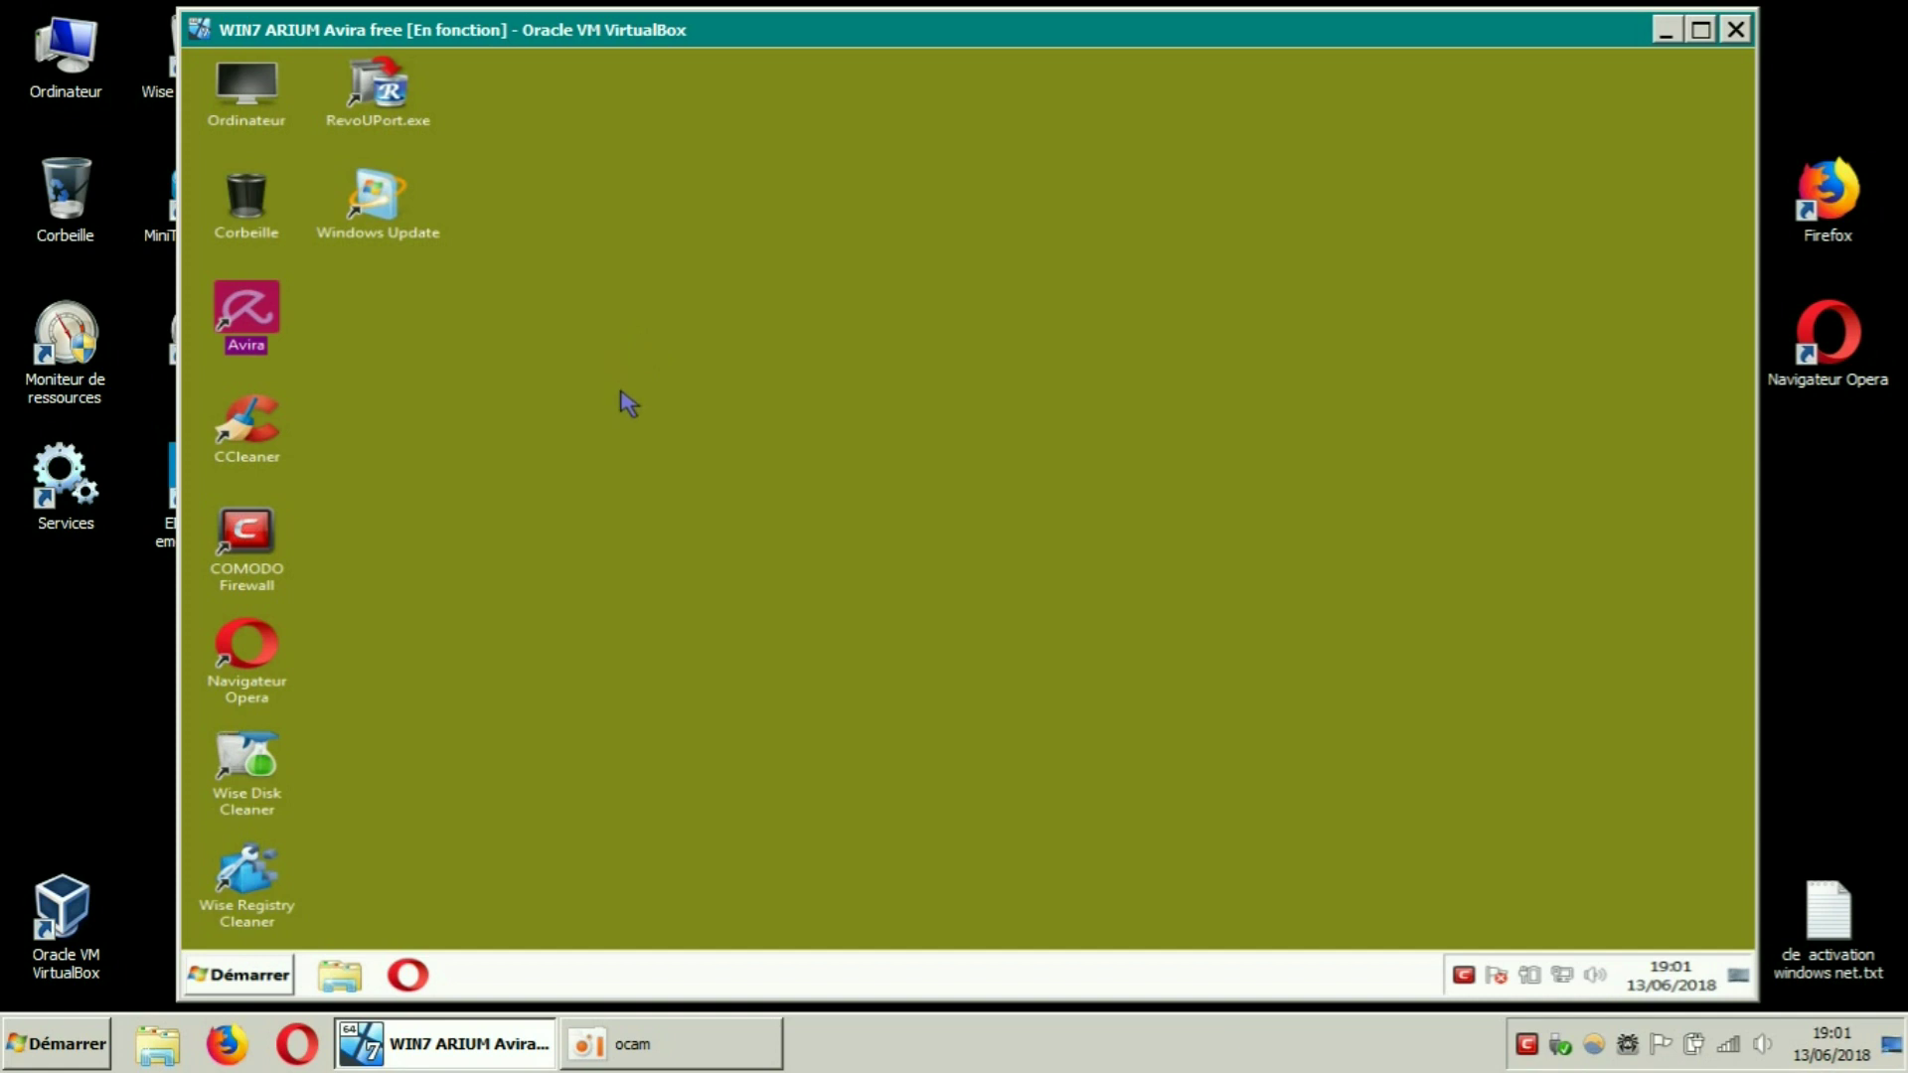
pyautogui.doubleClick(250, 333)
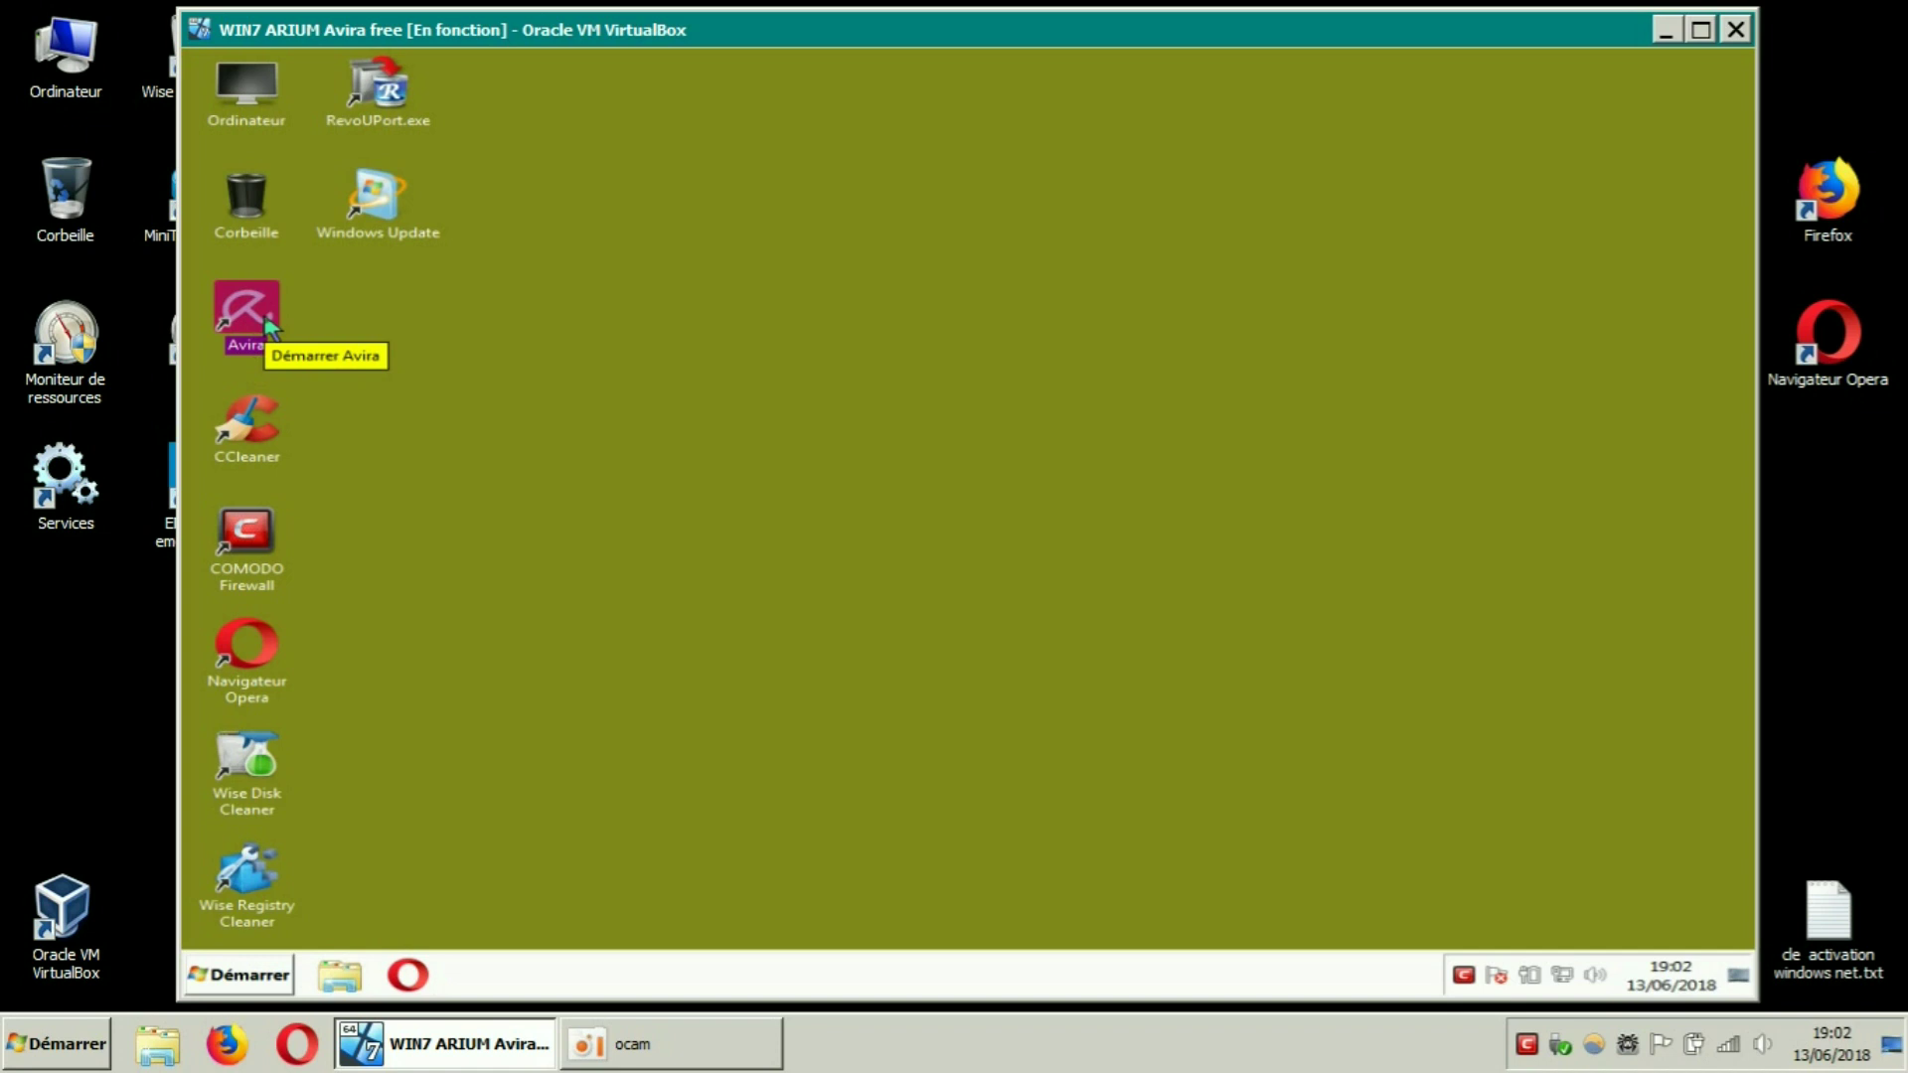
pyautogui.doubleClick(246, 313)
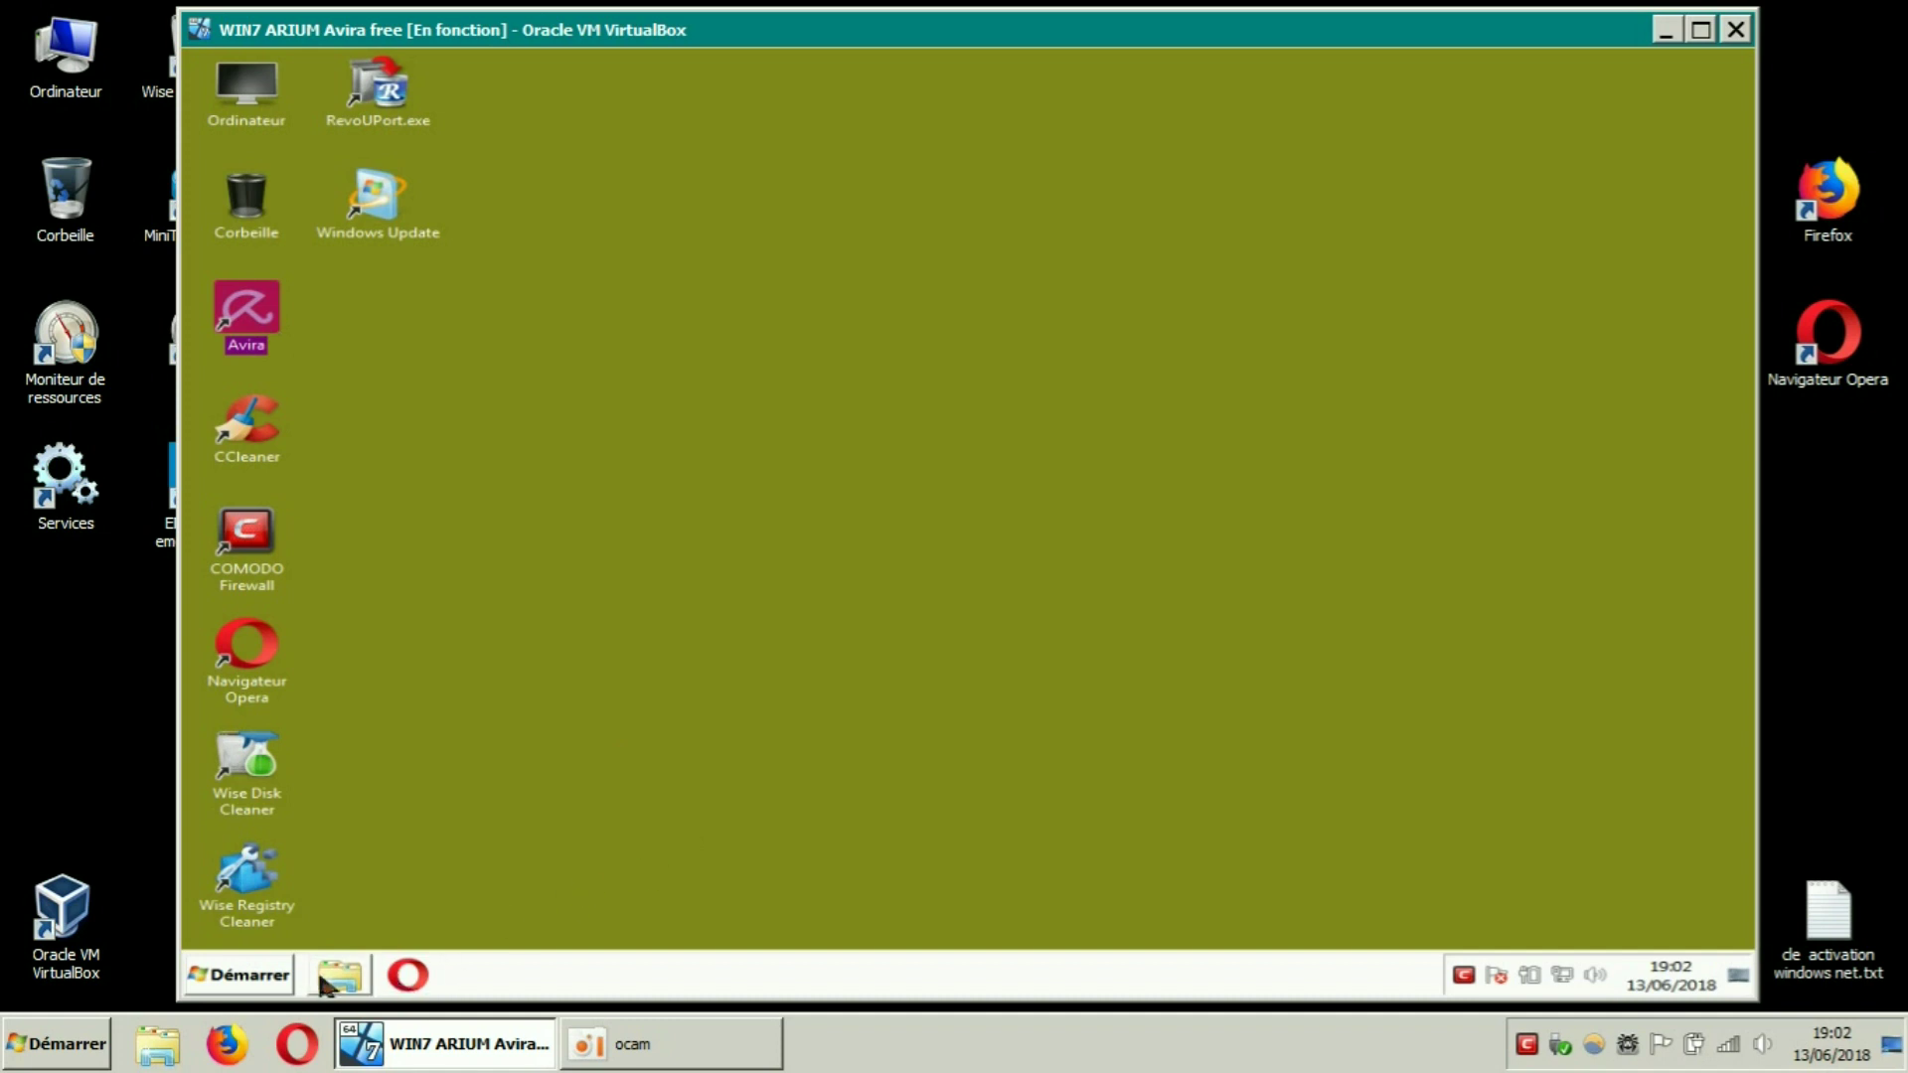
# Restart Windows in the virtual machine again
pyautogui.click(269, 967)
pyautogui.moveTo(626, 931)
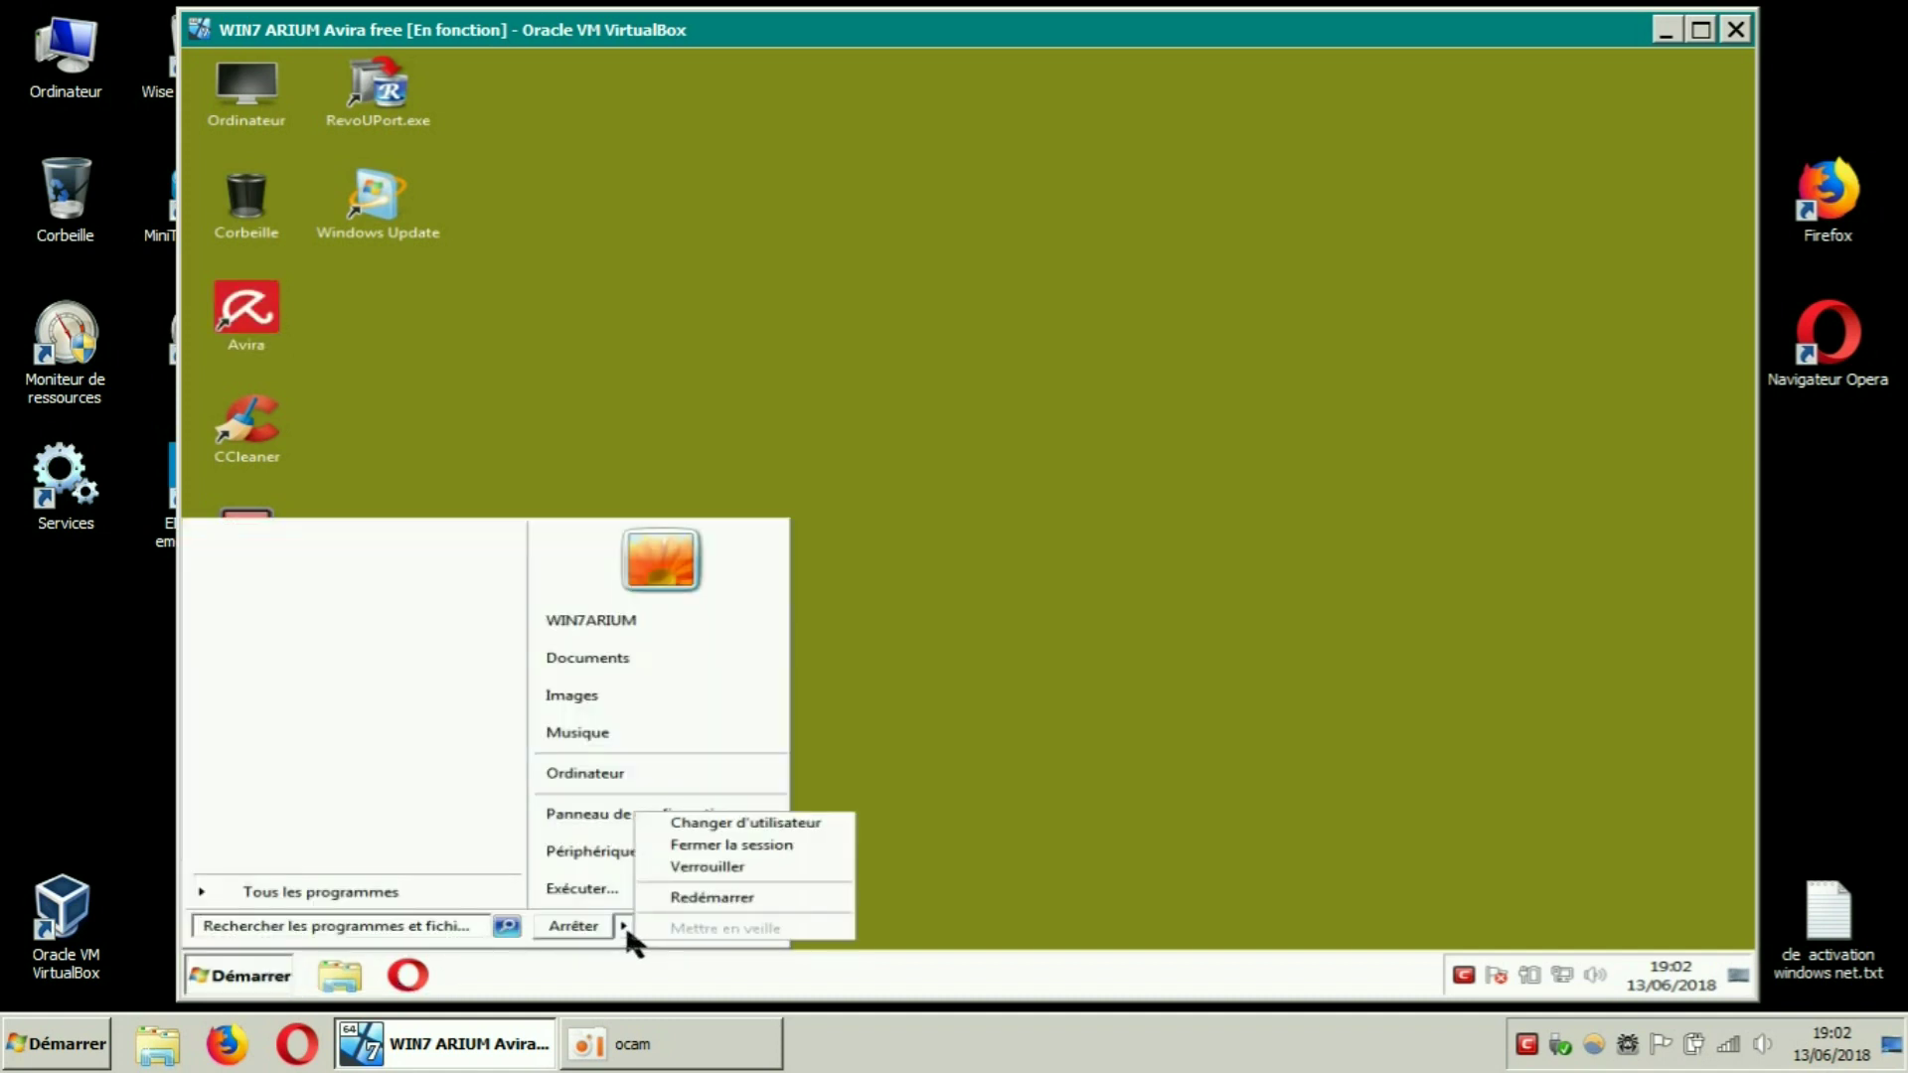
pyautogui.click(681, 902)
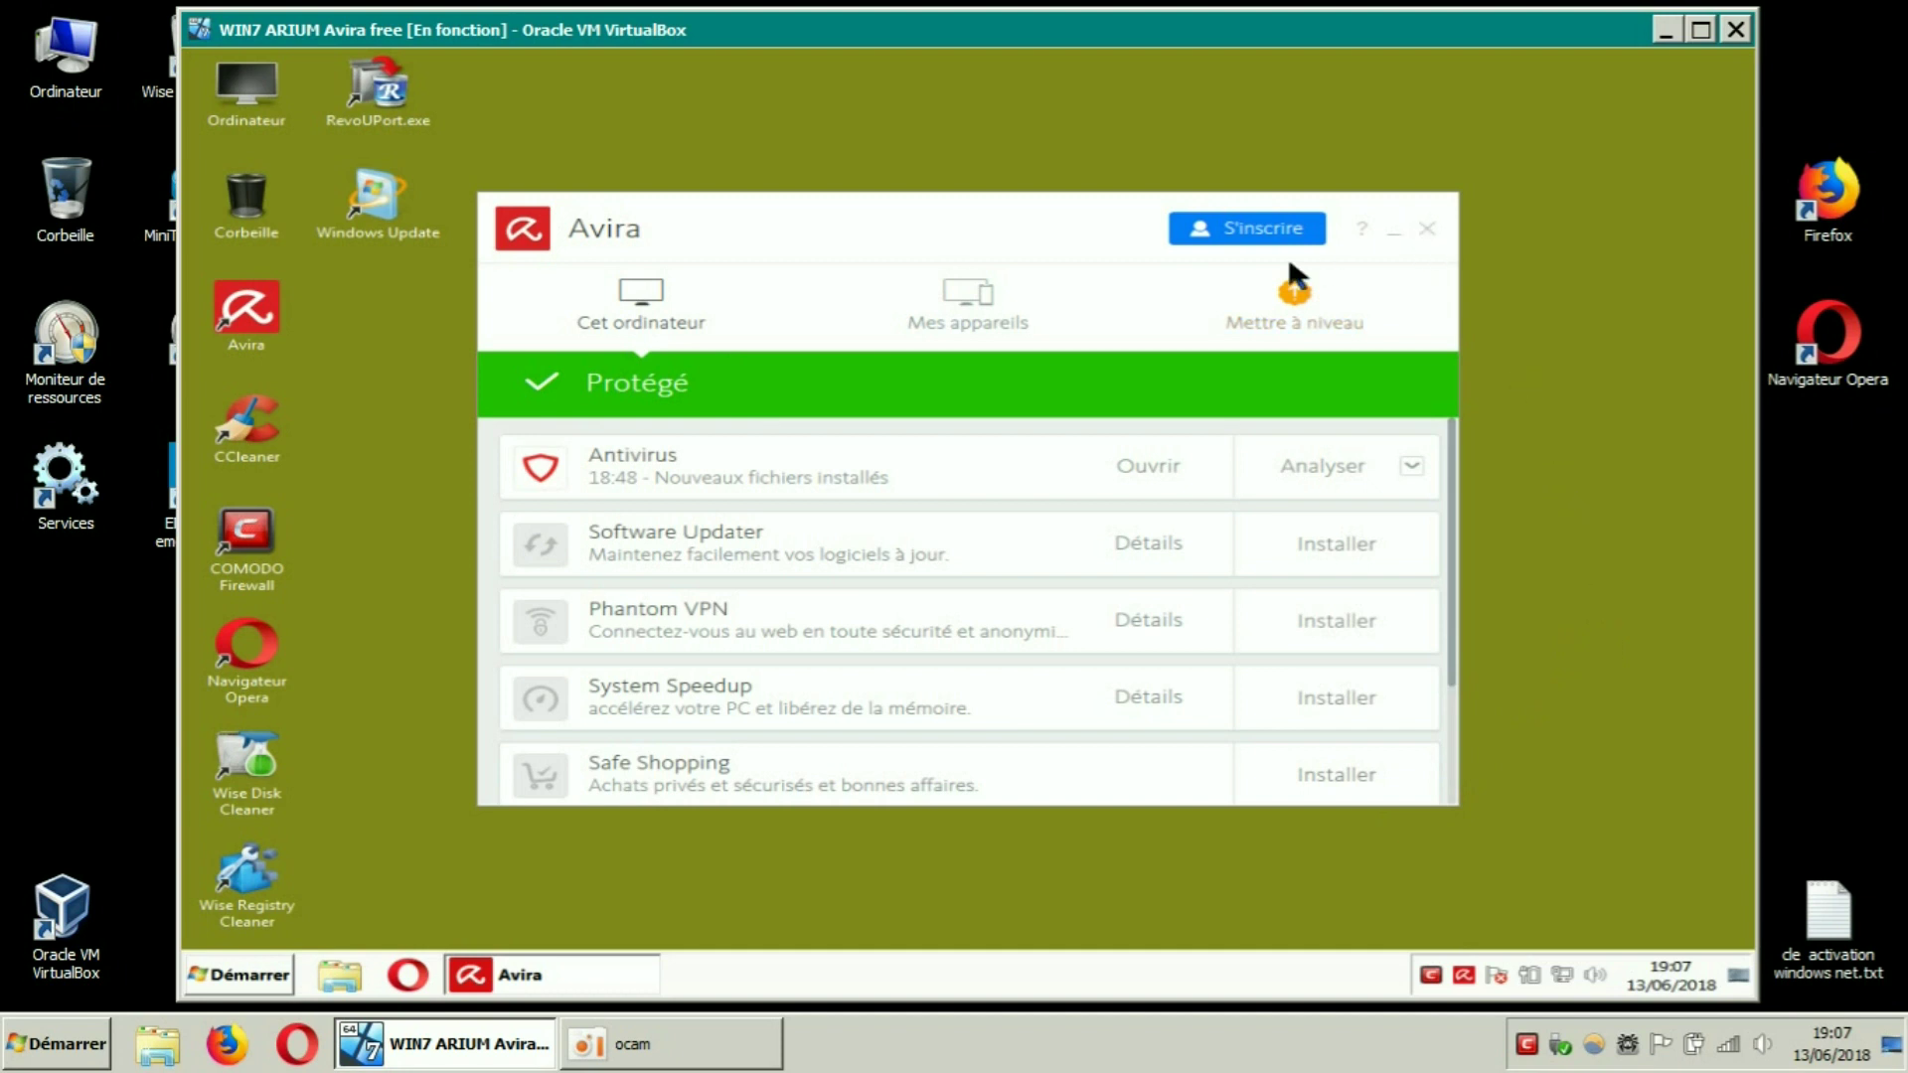
# Examine Avira's Antivirus status page with its protection modules, and close Avira
pyautogui.click(739, 471)
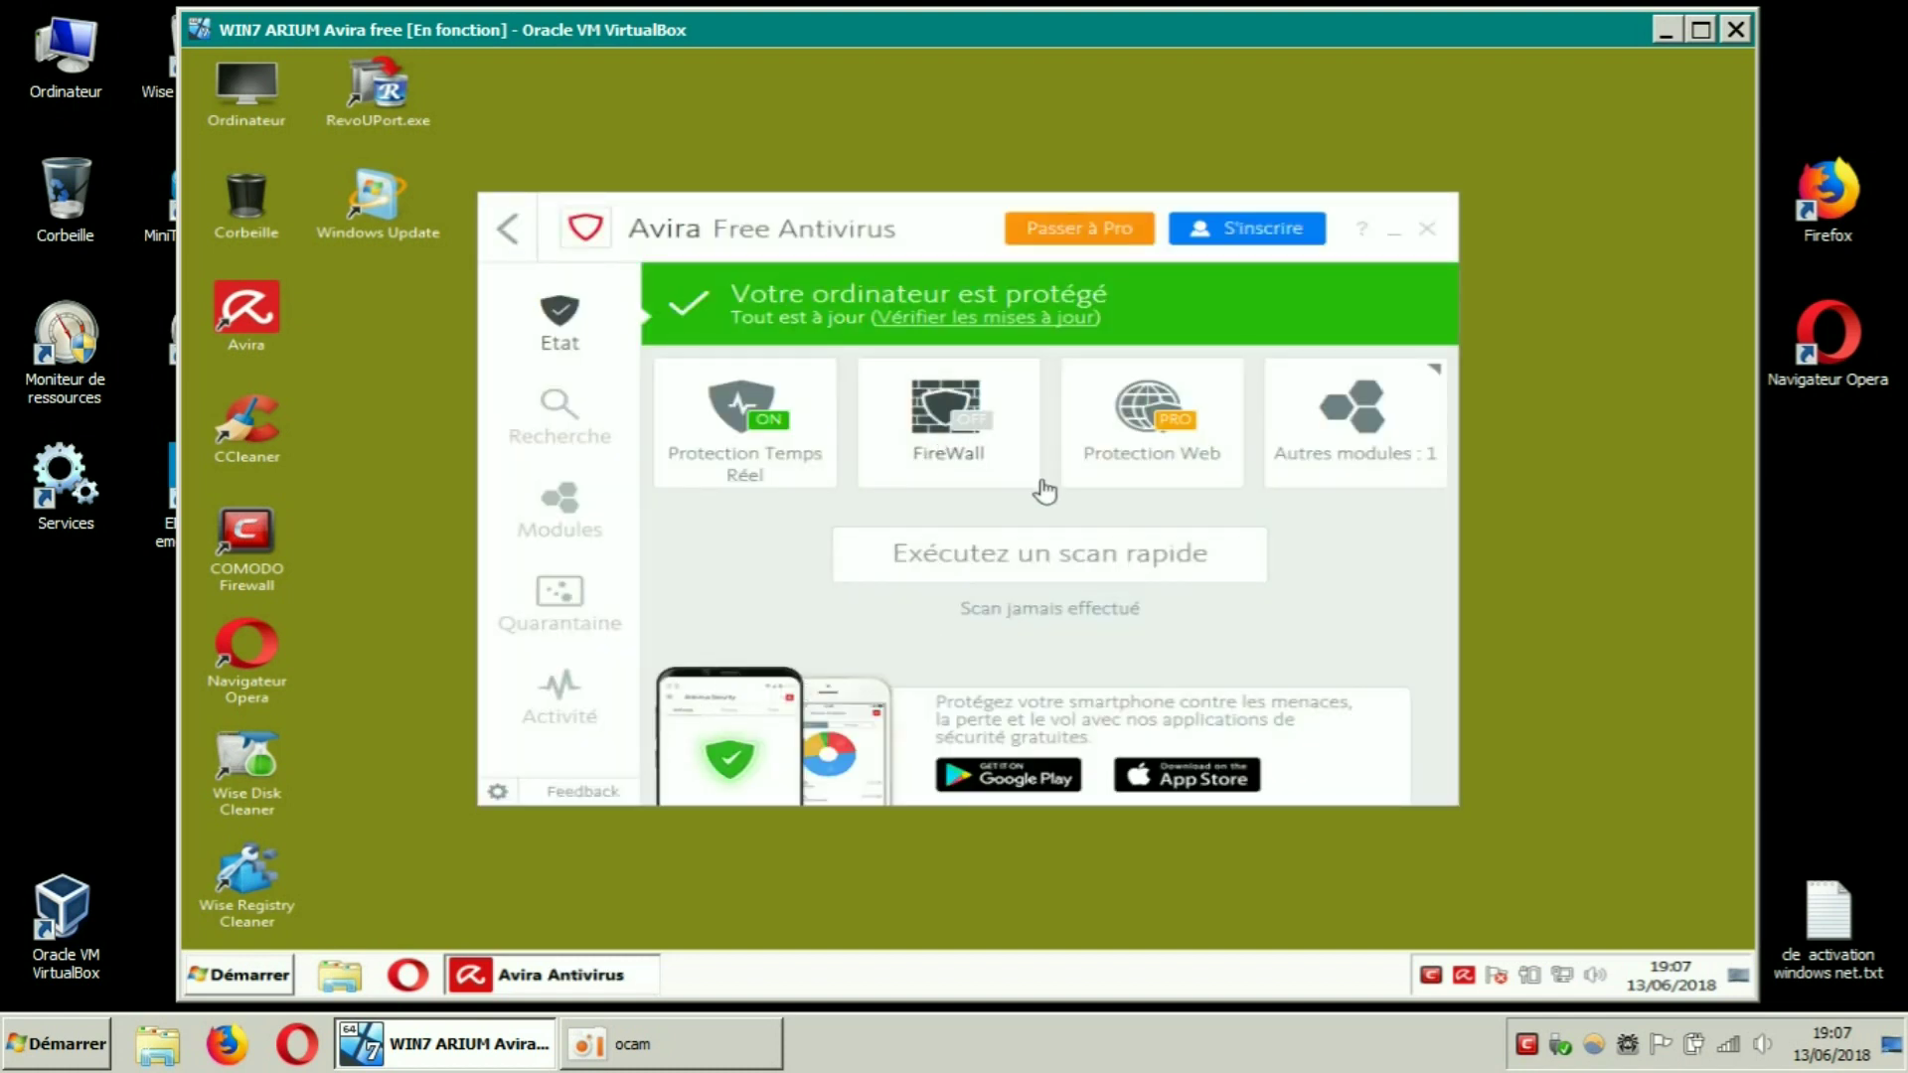
pyautogui.click(1425, 228)
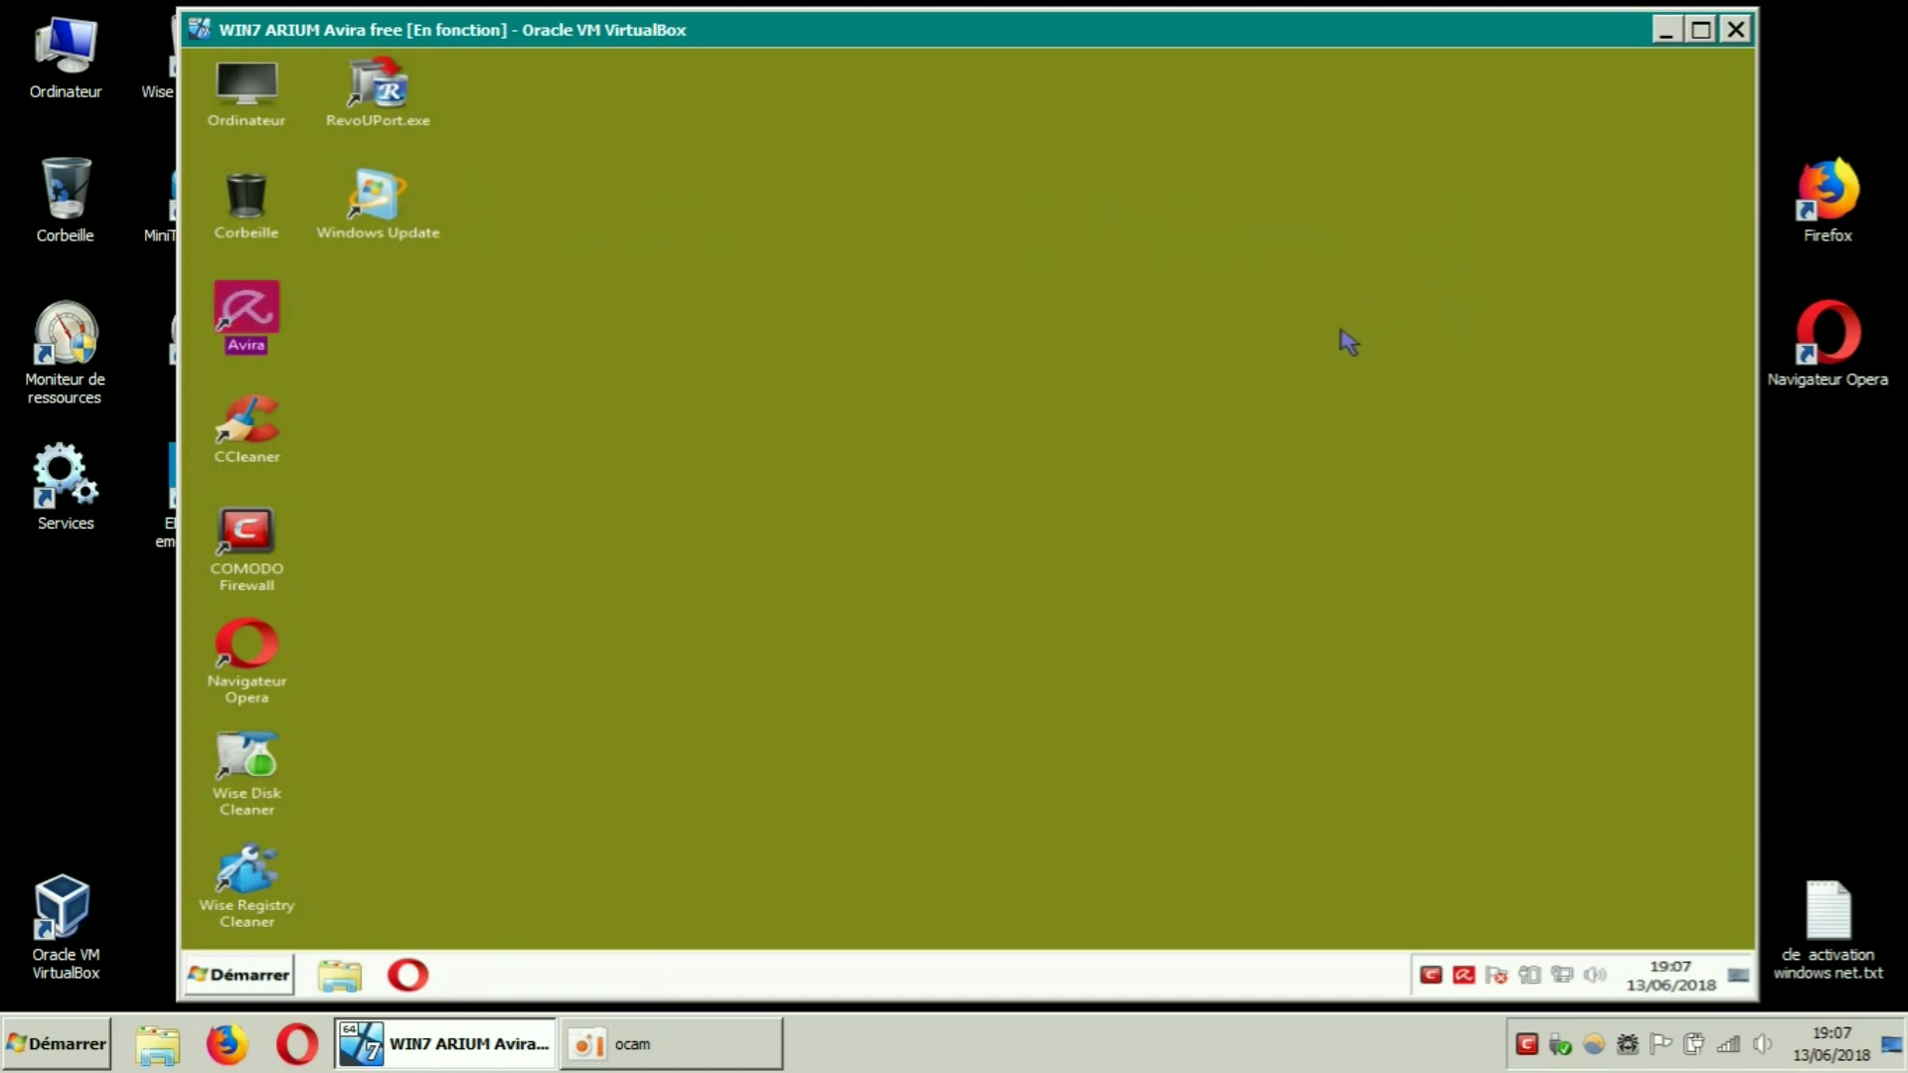
# Recheck the Windows firewall's status in the Control Panel, and close the window
pyautogui.click(265, 973)
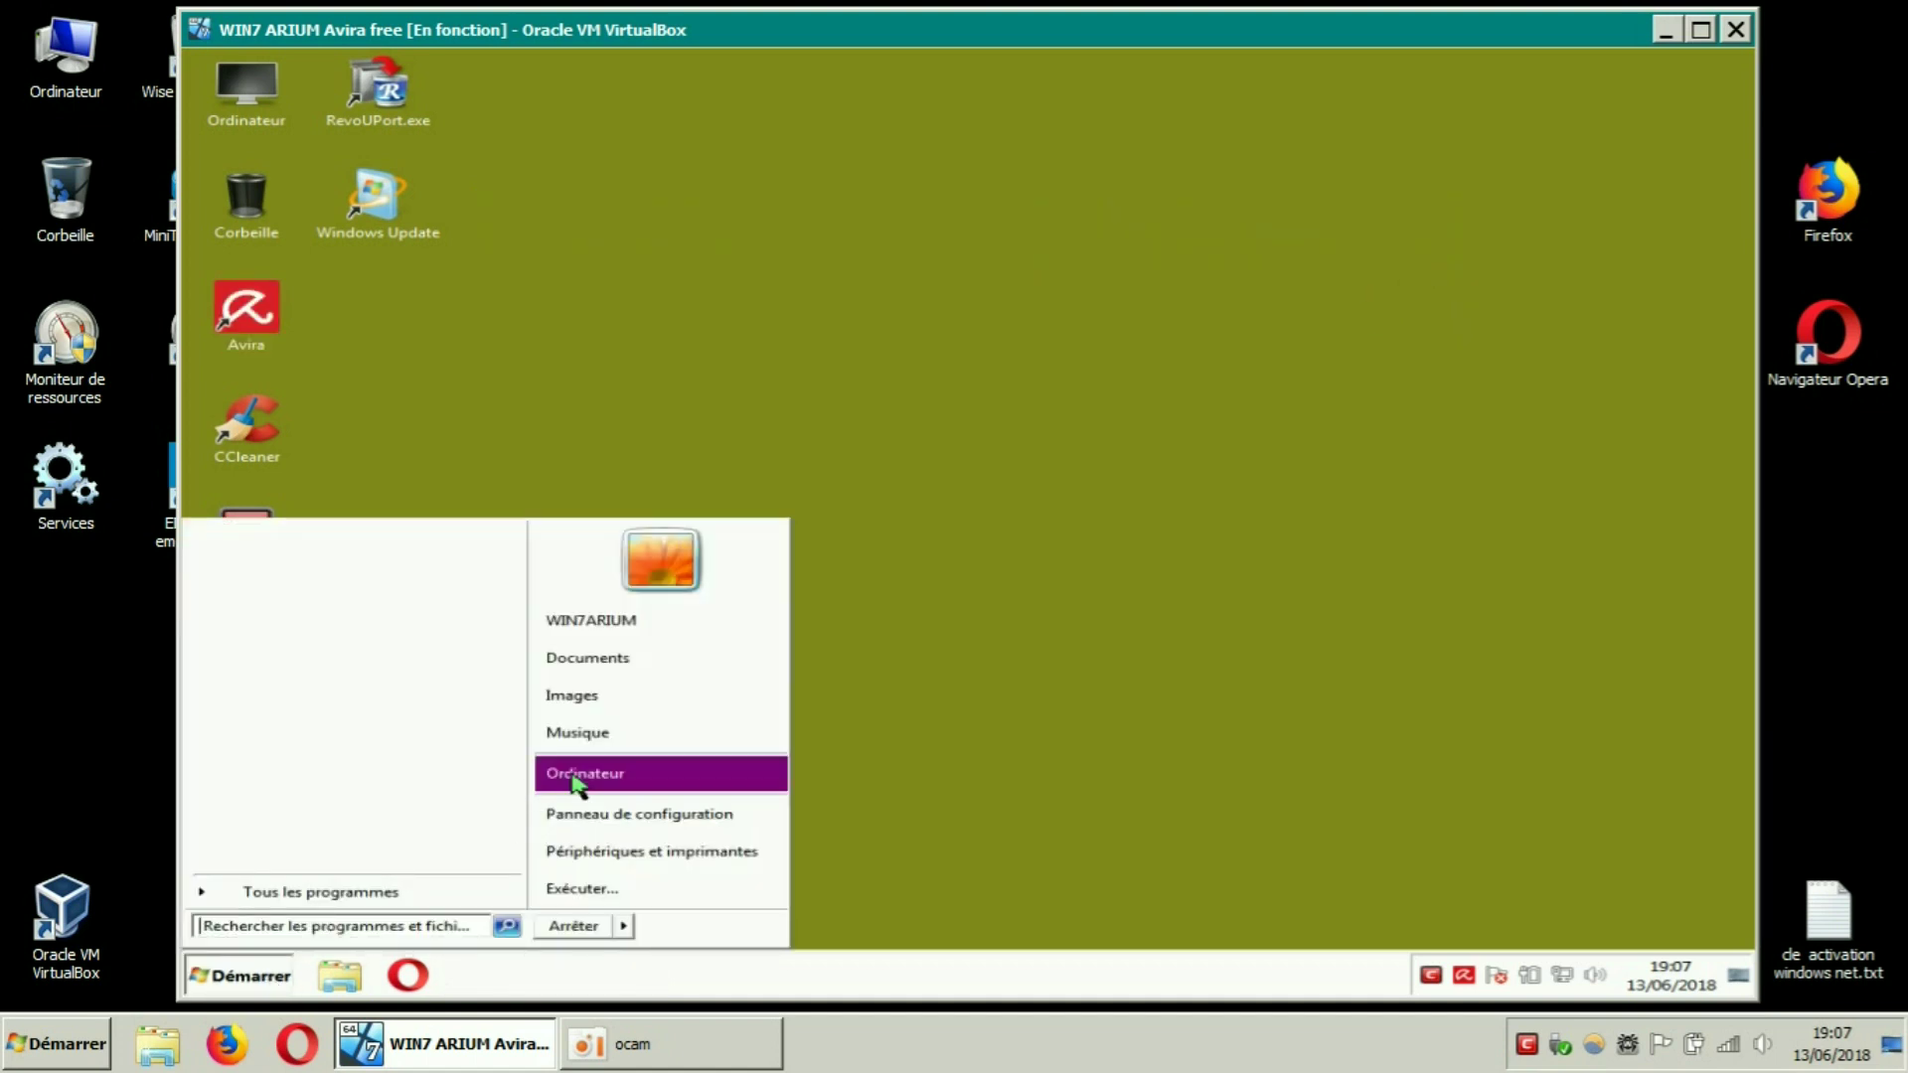
pyautogui.click(613, 807)
pyautogui.click(265, 979)
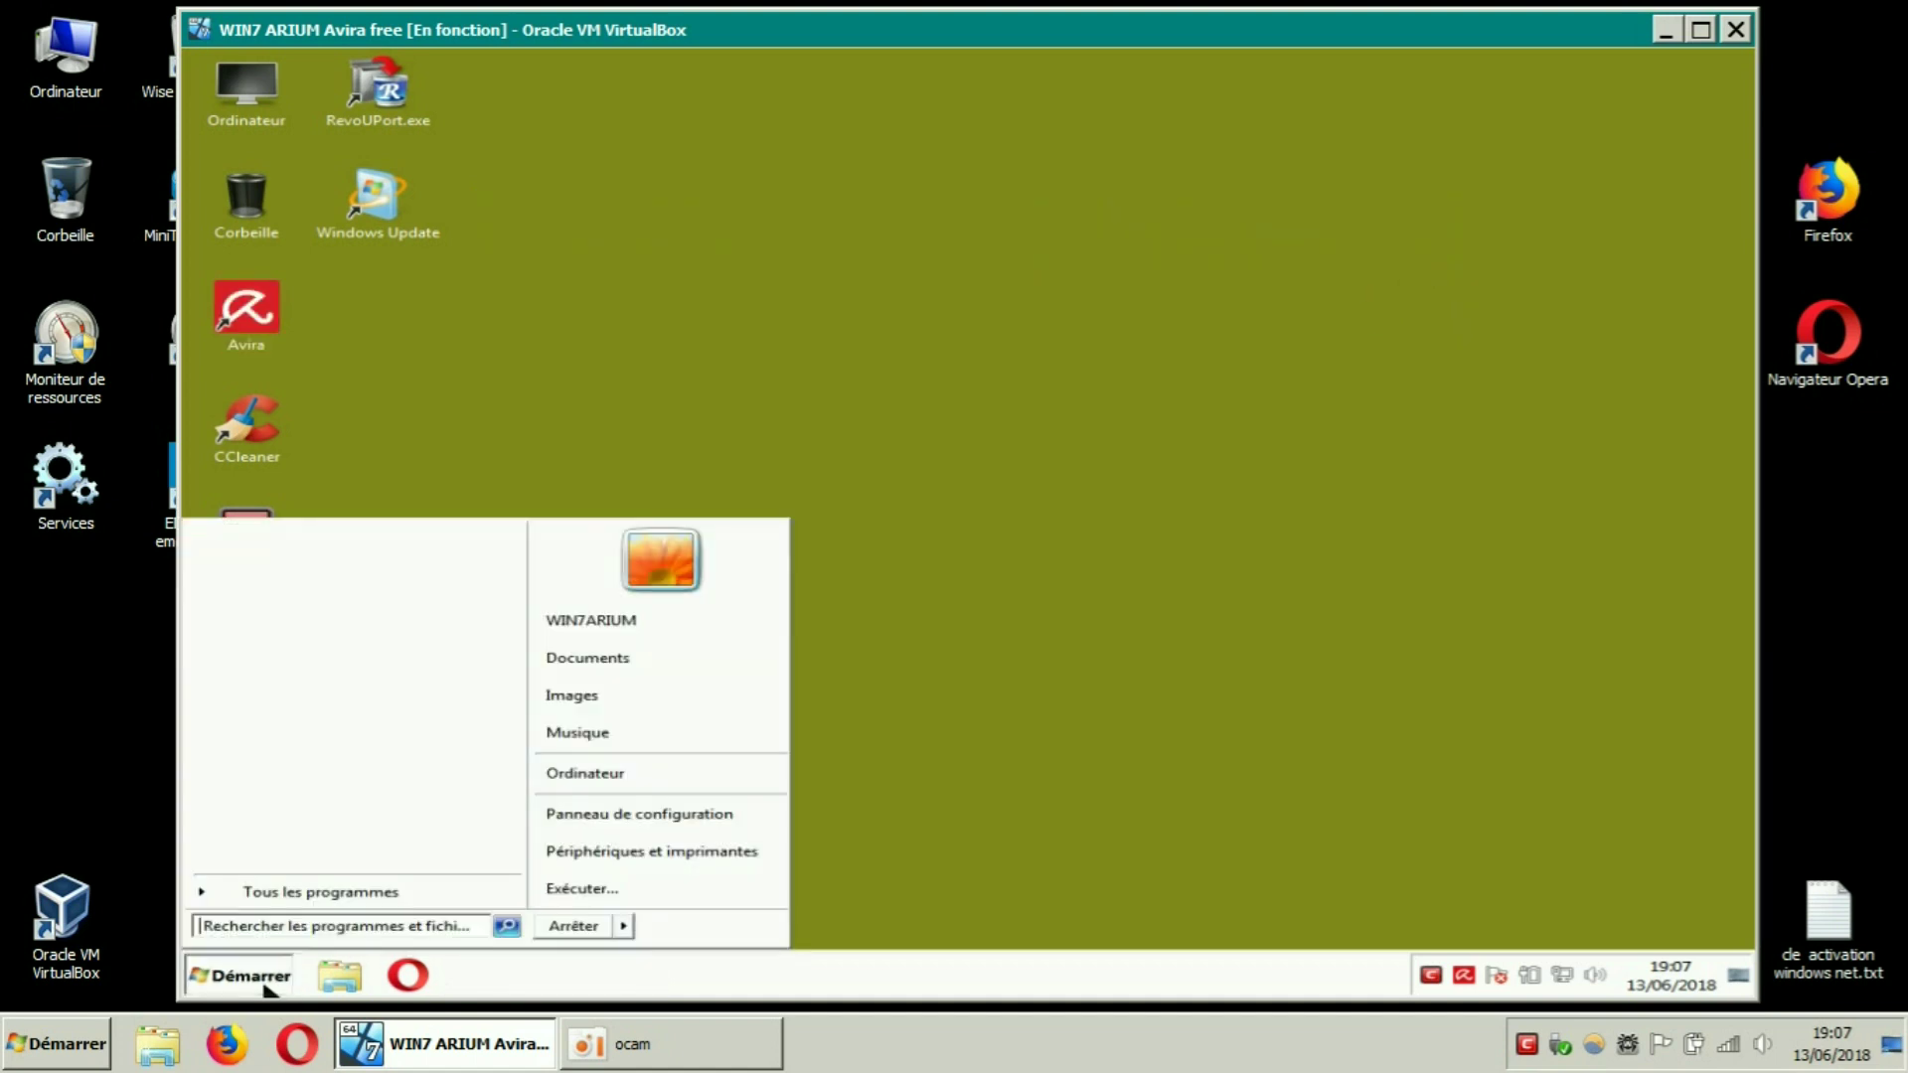
pyautogui.click(586, 823)
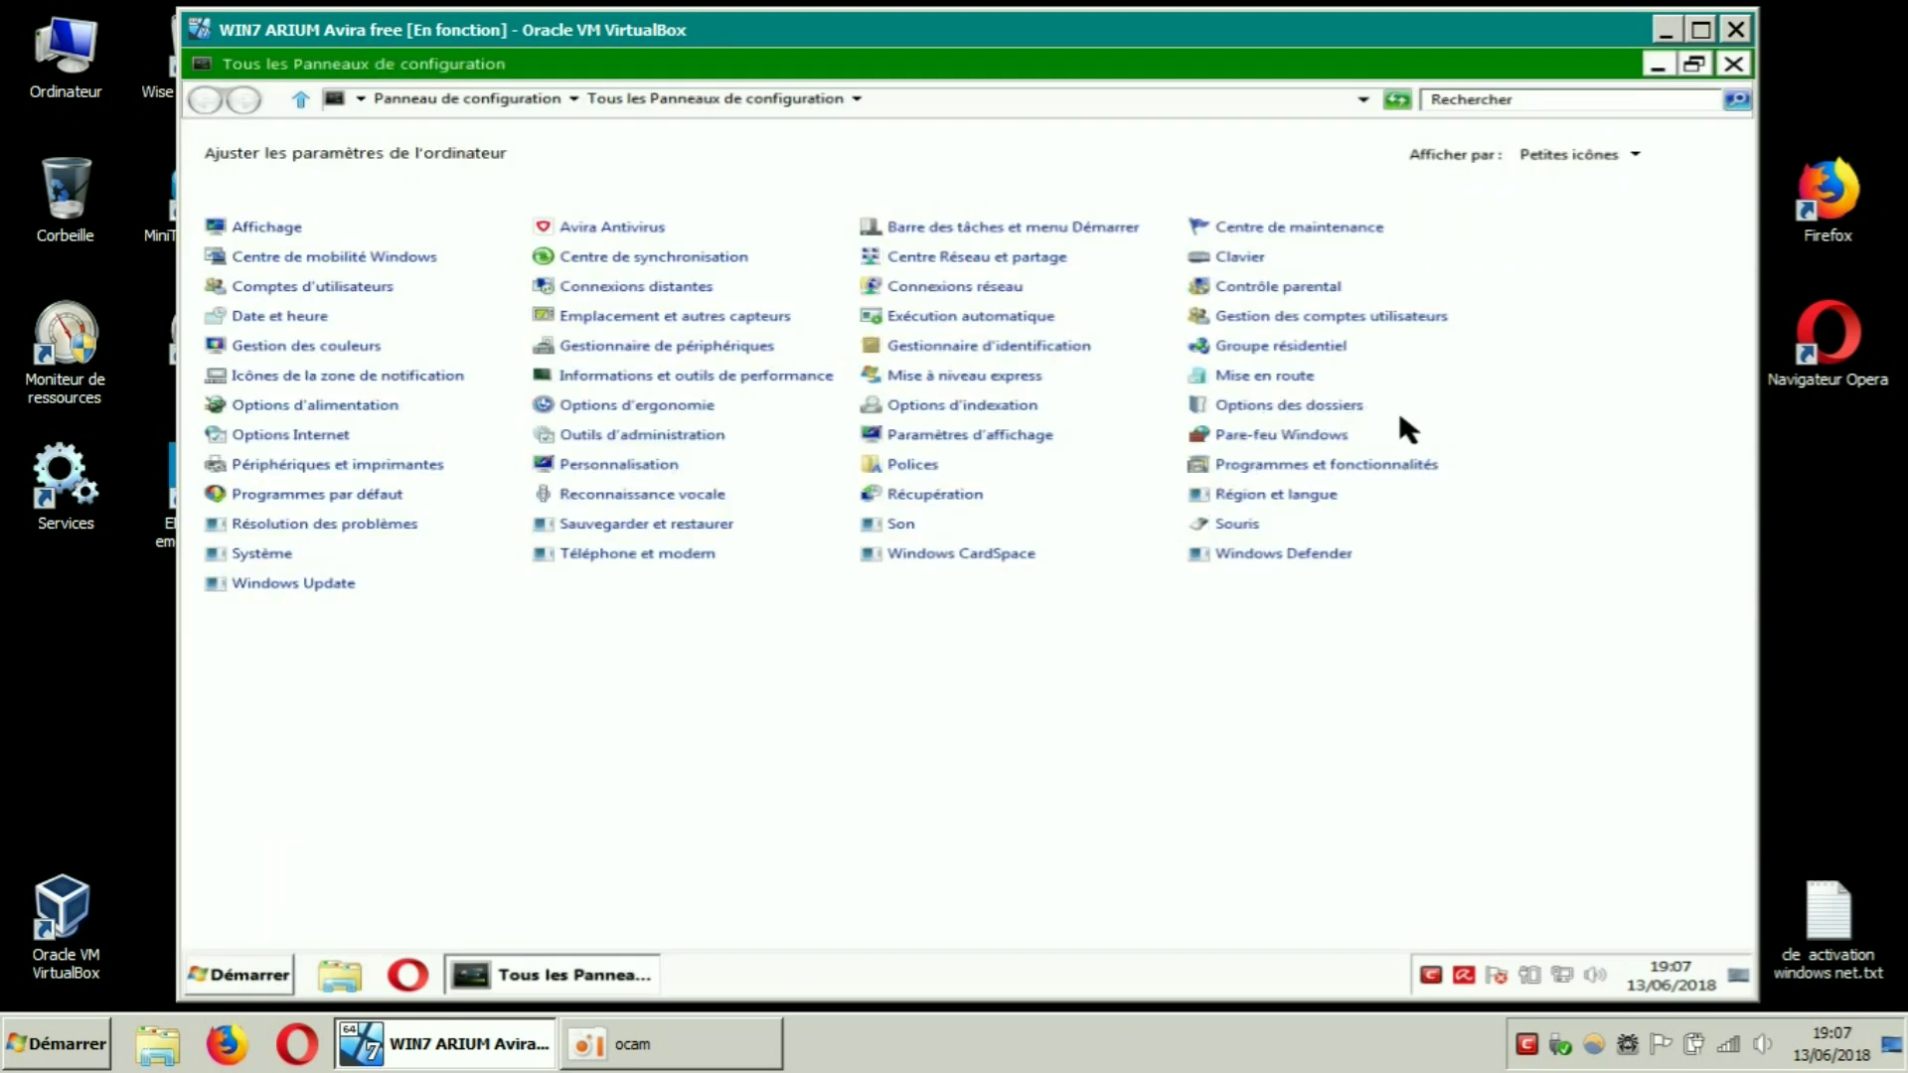
pyautogui.click(1331, 437)
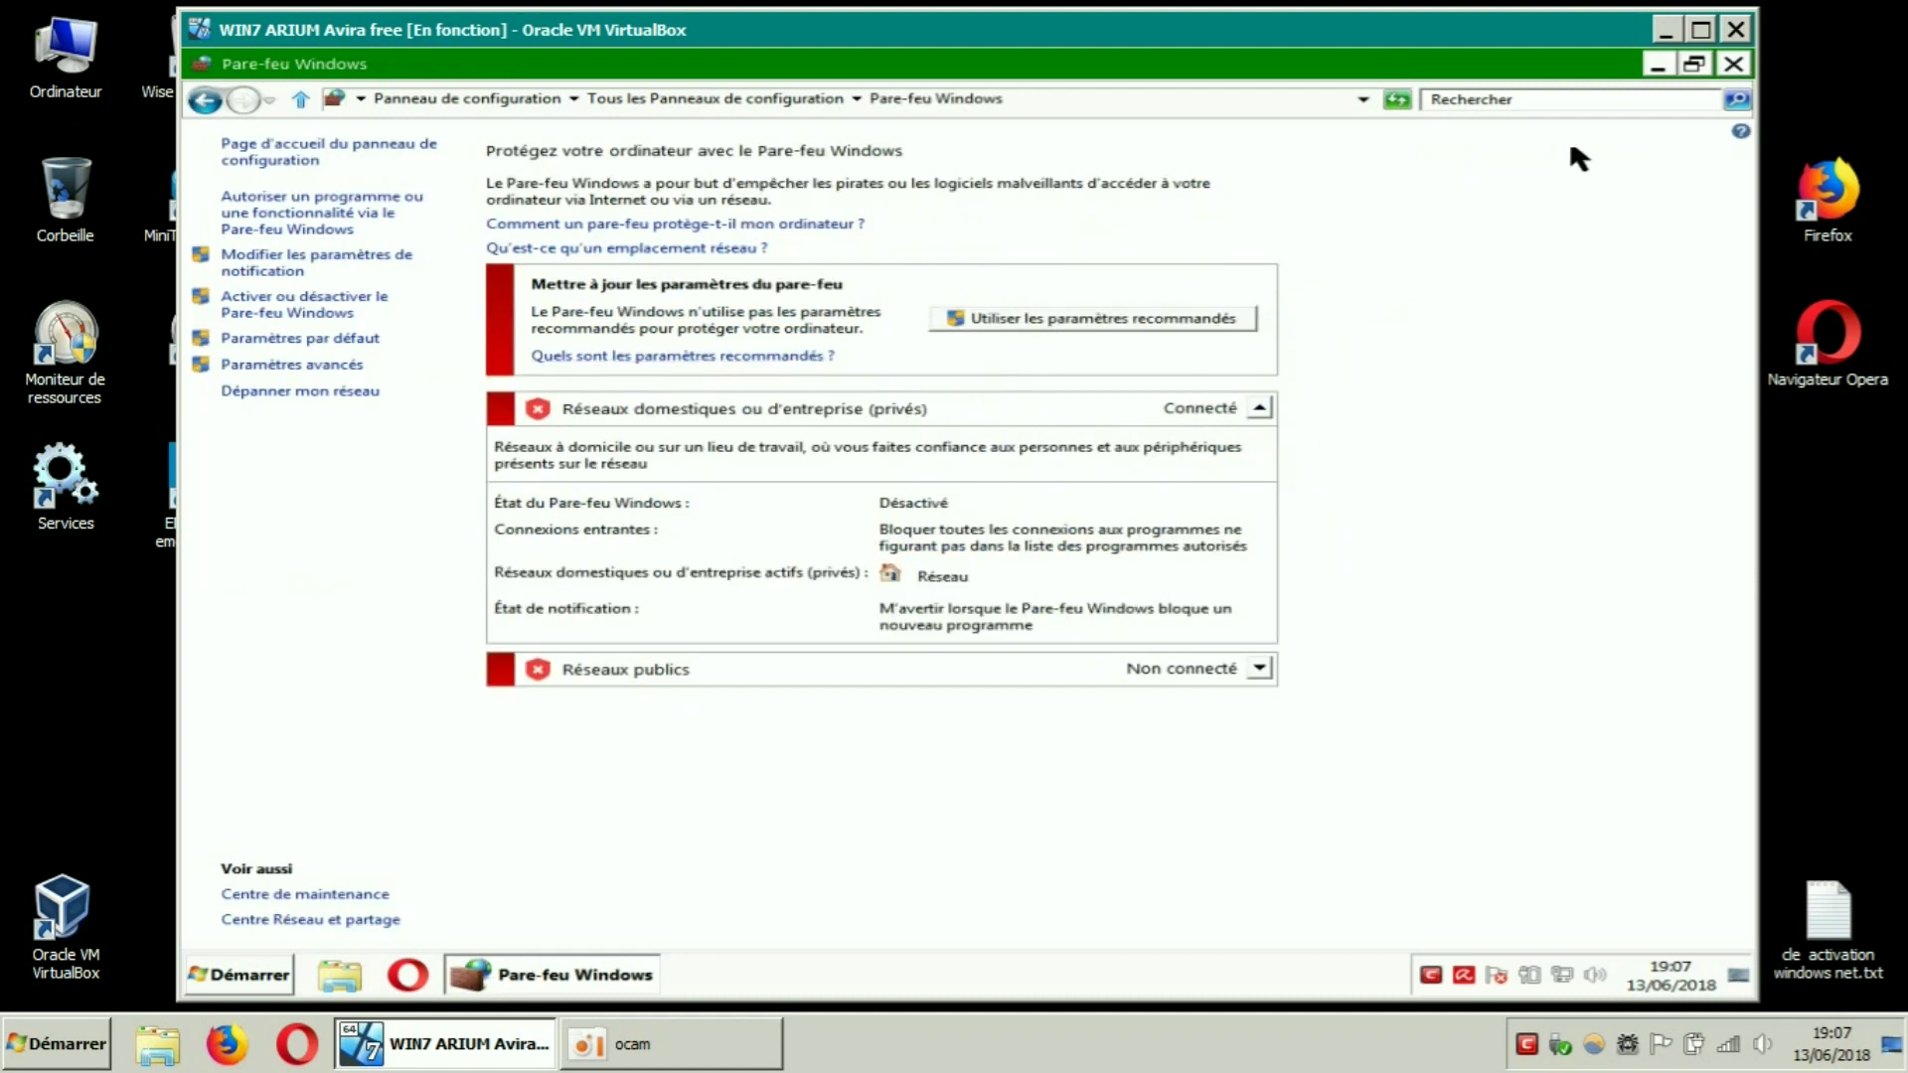
pyautogui.click(1734, 66)
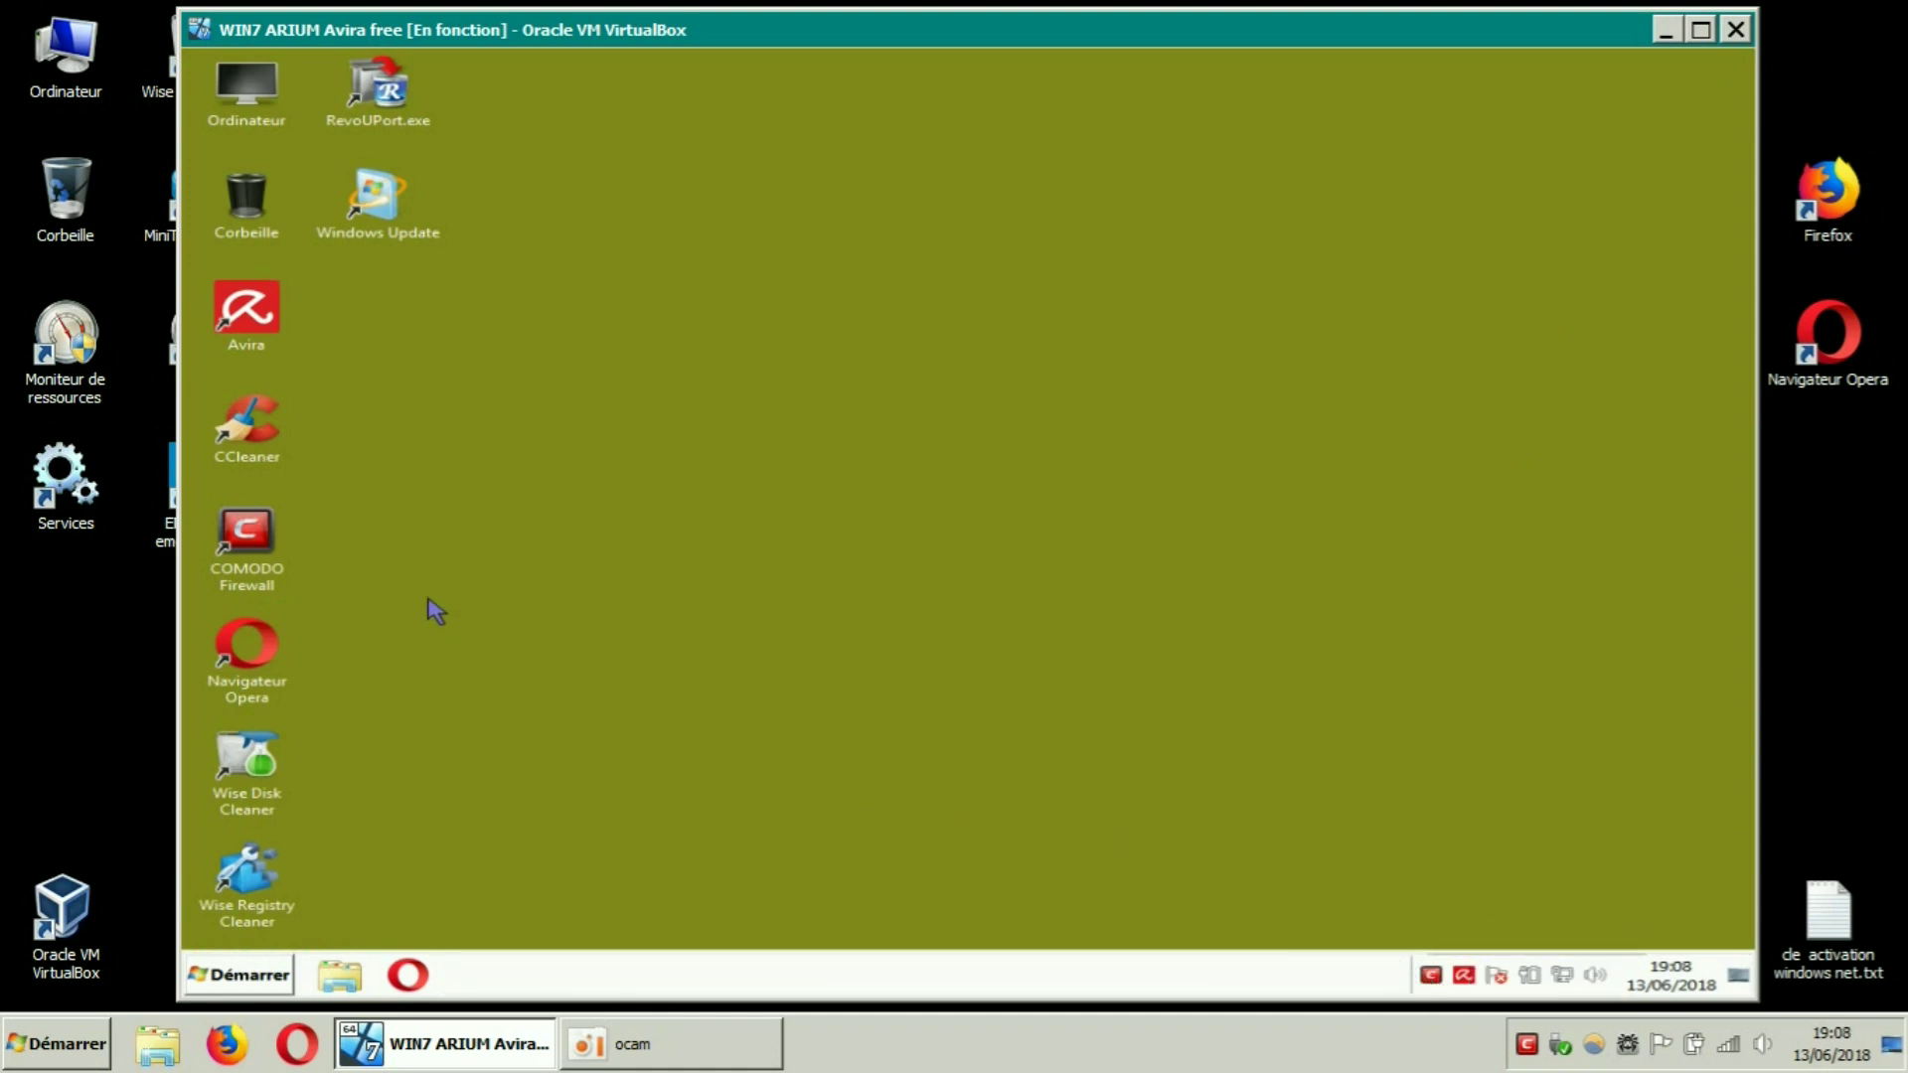
# Reopen Avira from the virtual machine's desktop
pyautogui.doubleClick(257, 312)
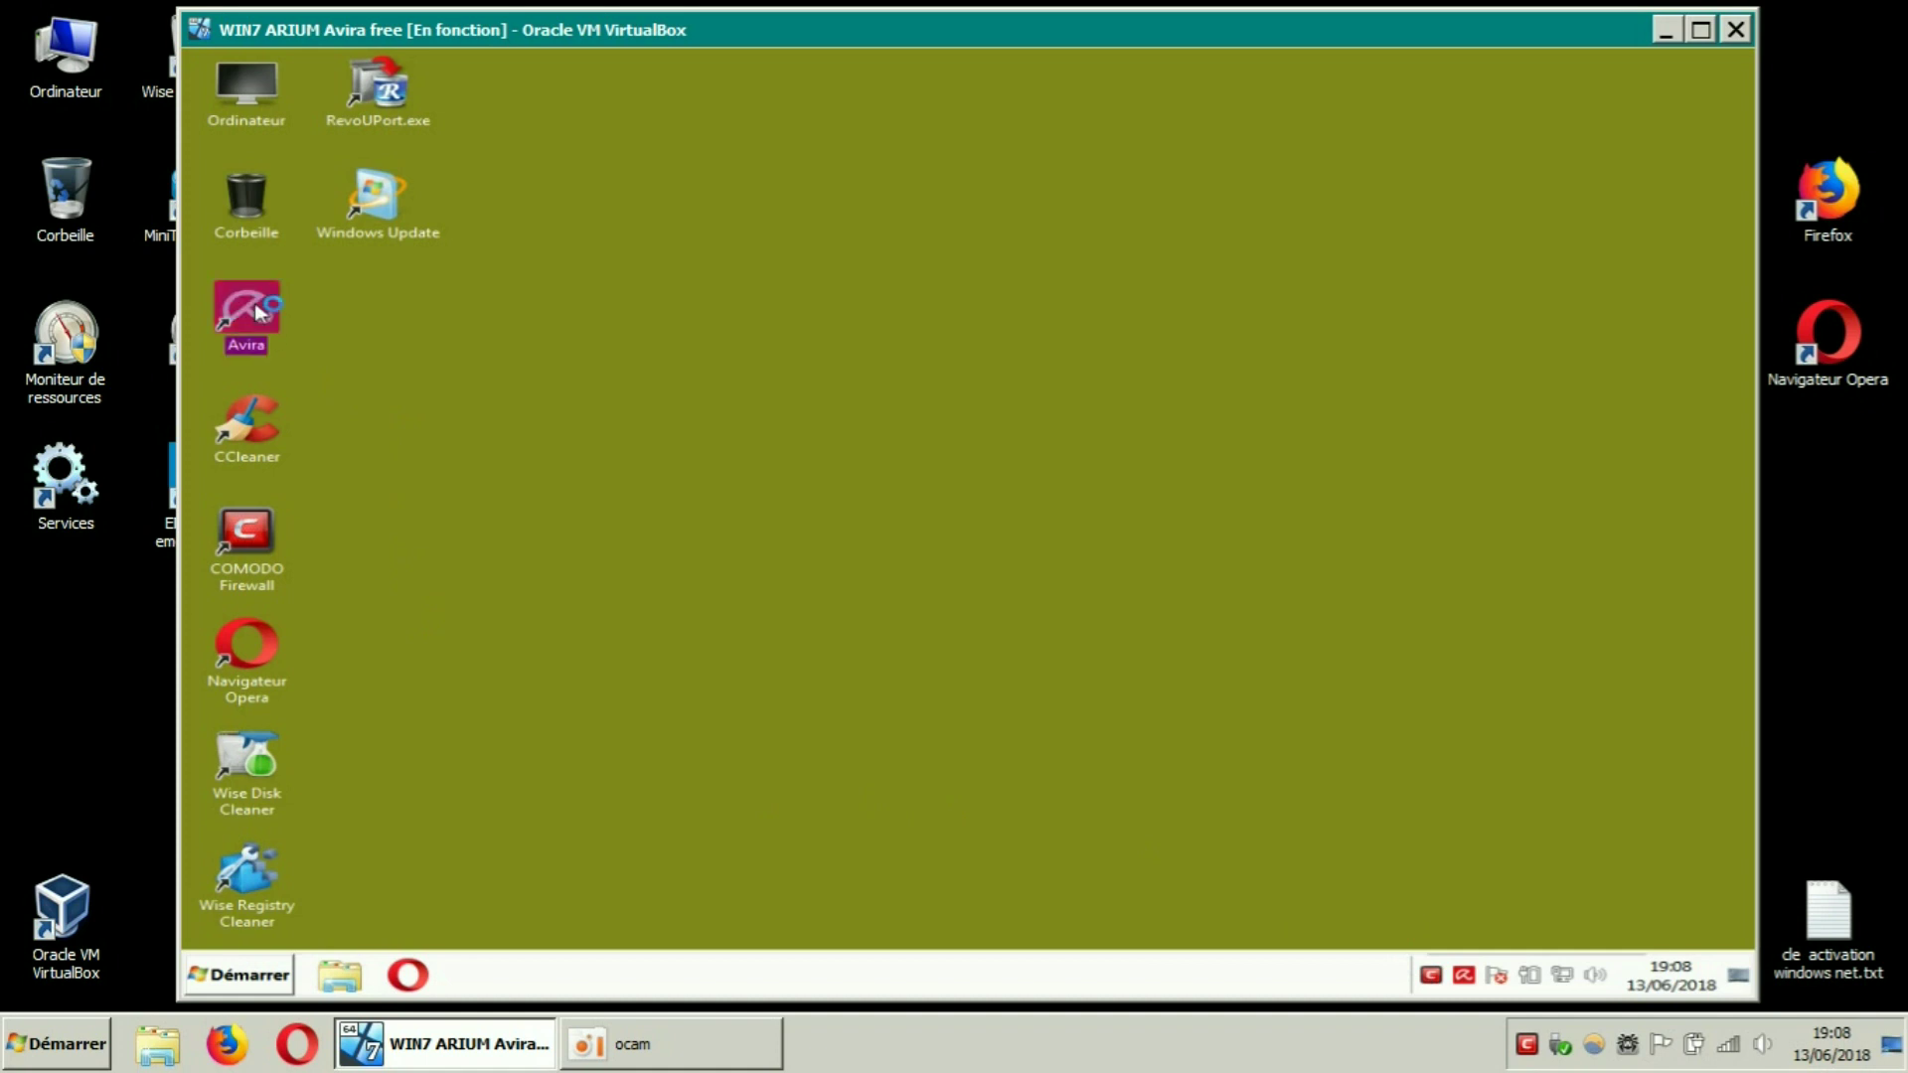